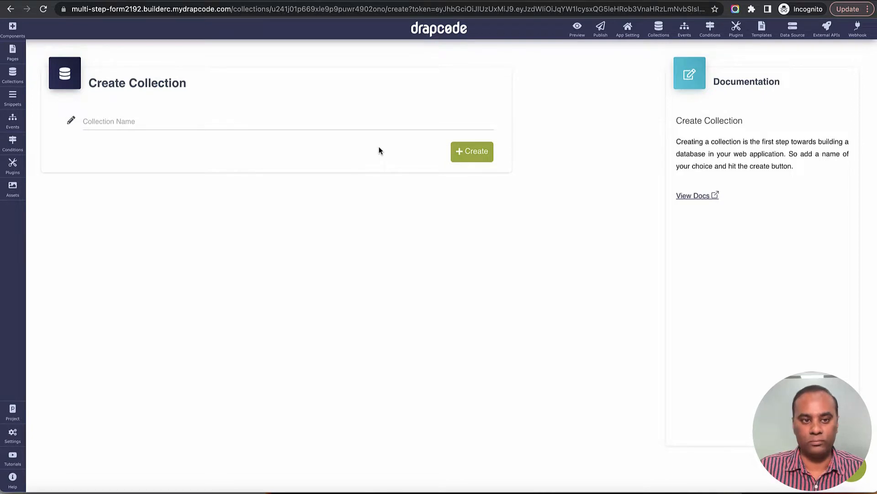
Step: Name the new collection 'Employee' and create it
left_click(377, 122)
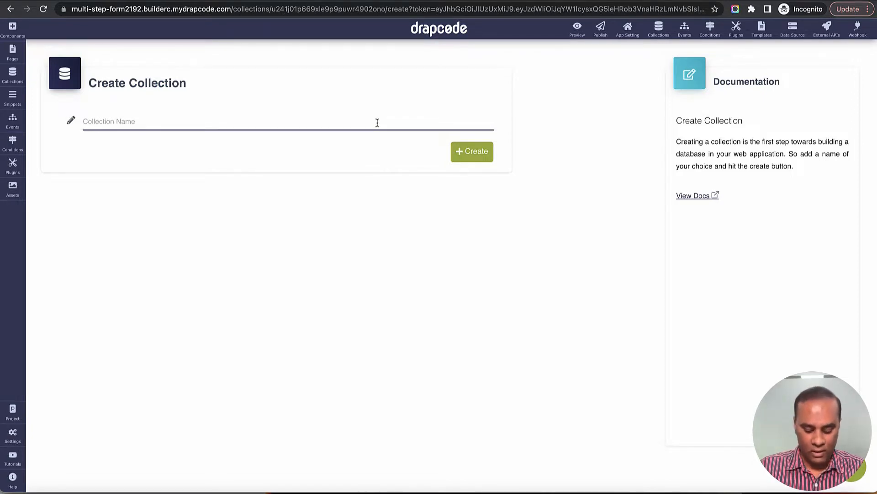
type("Employee")
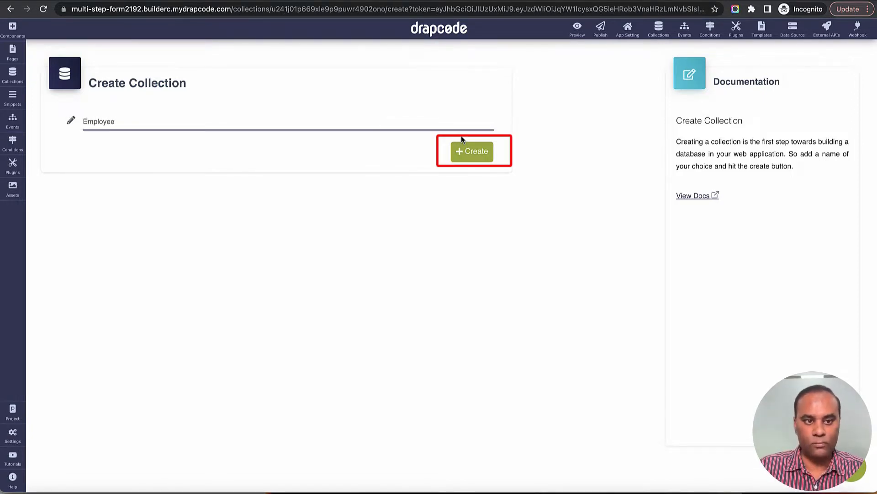
left_click(481, 156)
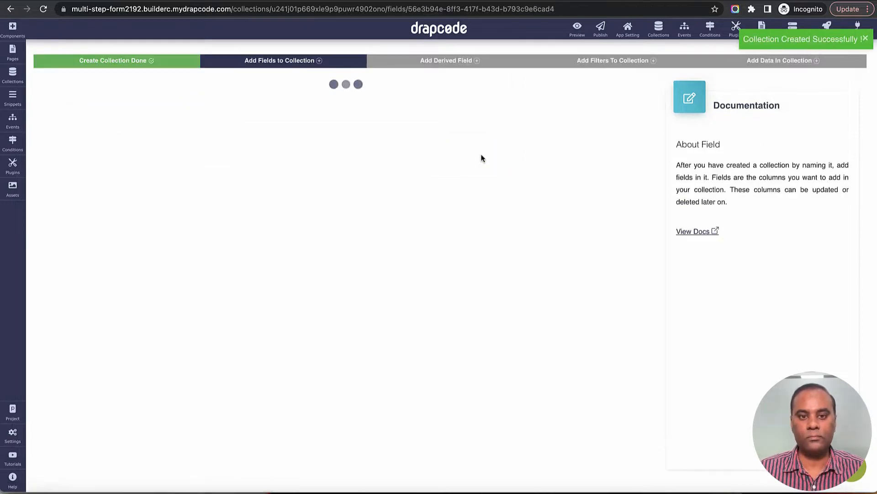
Step: Add Name and Email text fields to the Employee collection
left_click(244, 389)
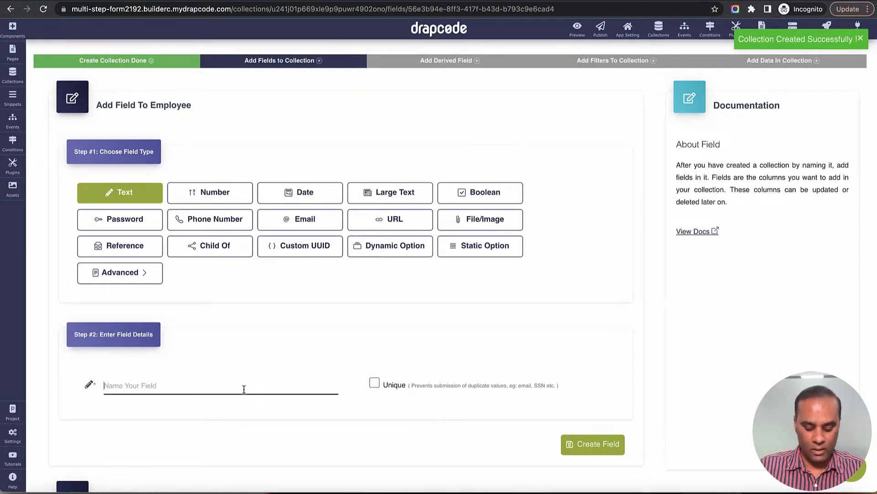
type("Name")
scroll(273, 375, "down", 3)
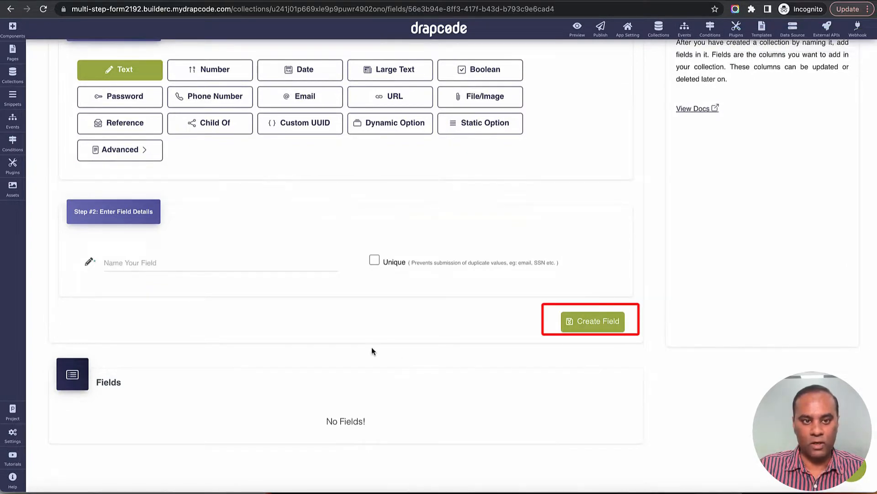
scroll(372, 347, "up", 3)
left_click(303, 202)
left_click(243, 369)
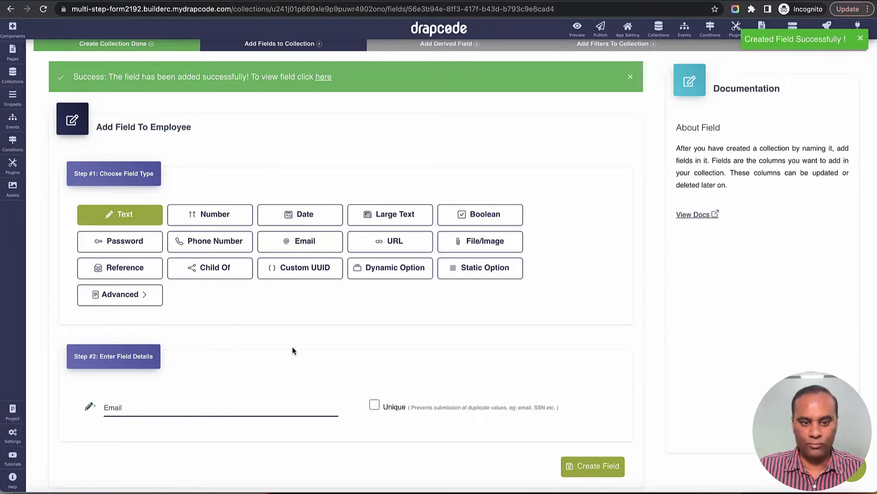
scroll(292, 346, "down", 4)
left_click(584, 263)
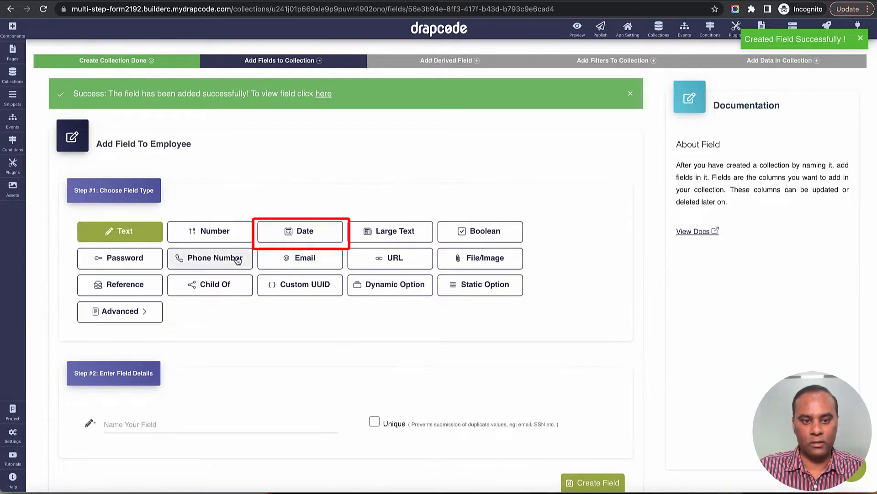
Step: Add a Joining Date date field
left_click(301, 231)
scroll(251, 263, "down", 5)
left_click(226, 180)
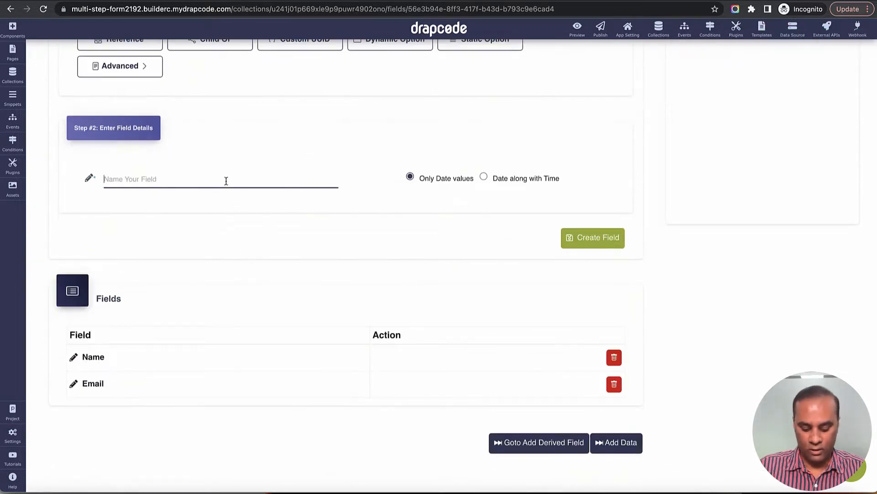
type("Joining Date")
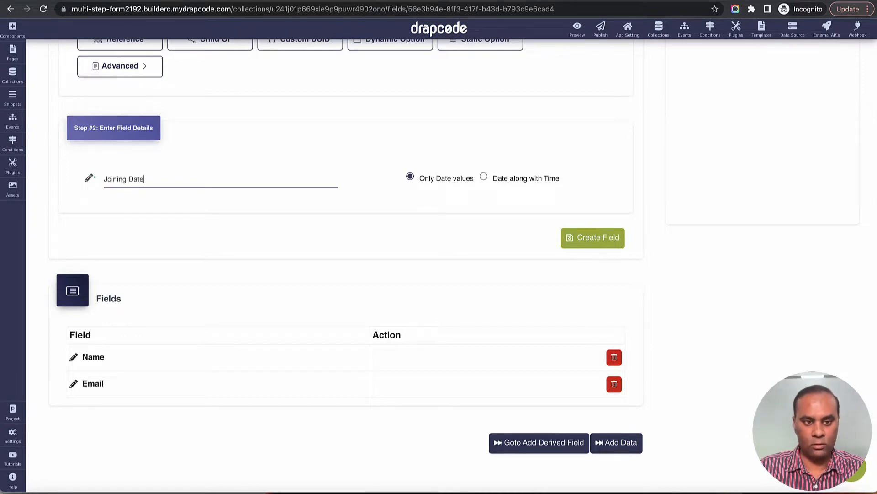
left_click(579, 238)
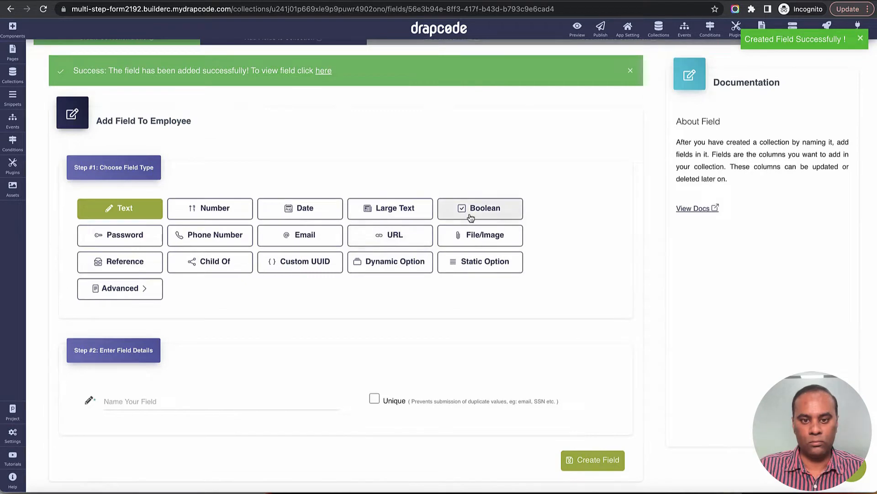
Step: Preview the file/image field type, then return to the text type
left_click(475, 236)
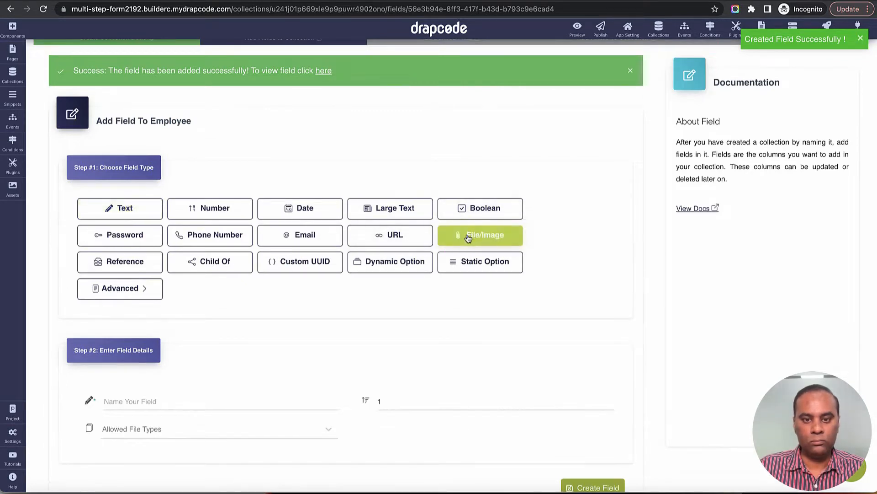
scroll(332, 225, "down", 5)
scroll(332, 225, "up", 3)
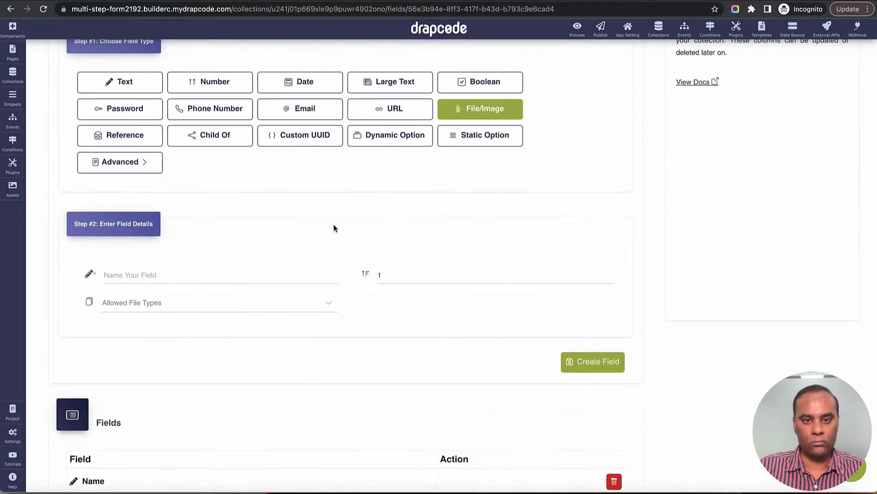
left_click(128, 85)
scroll(216, 258, "up", 2)
scroll(230, 298, "down", 2)
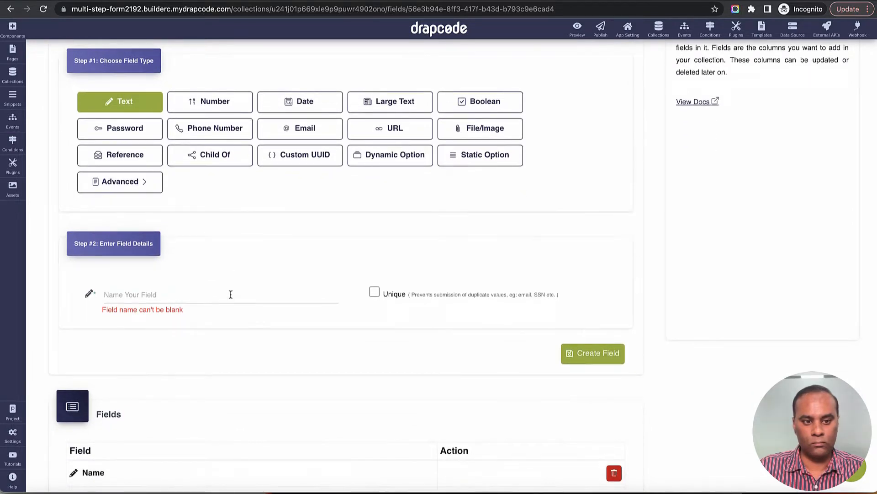
Step: Add a number field 'No of Dependents', fixing its misspelled name, then show the collections list
left_click(231, 295)
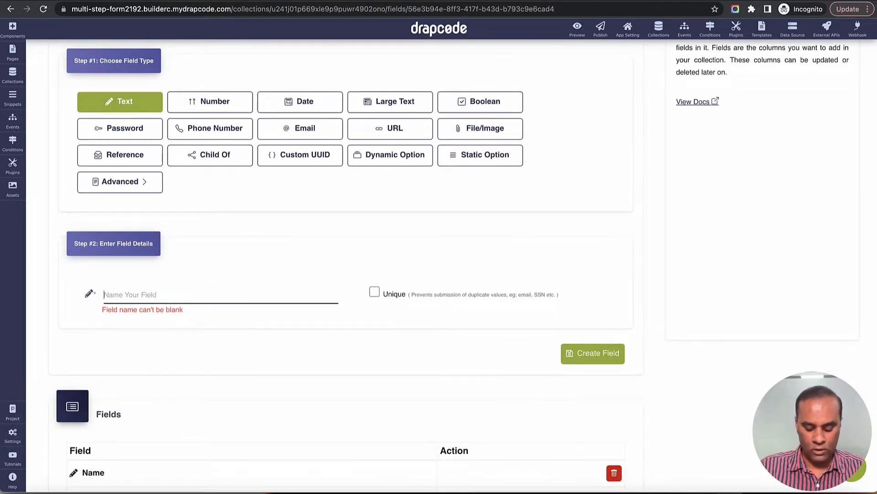
type("No of Pe")
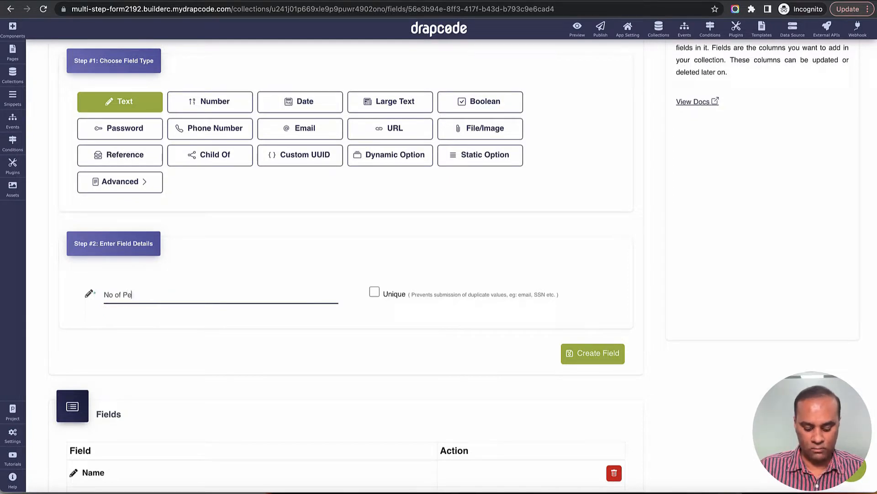
type("ndents")
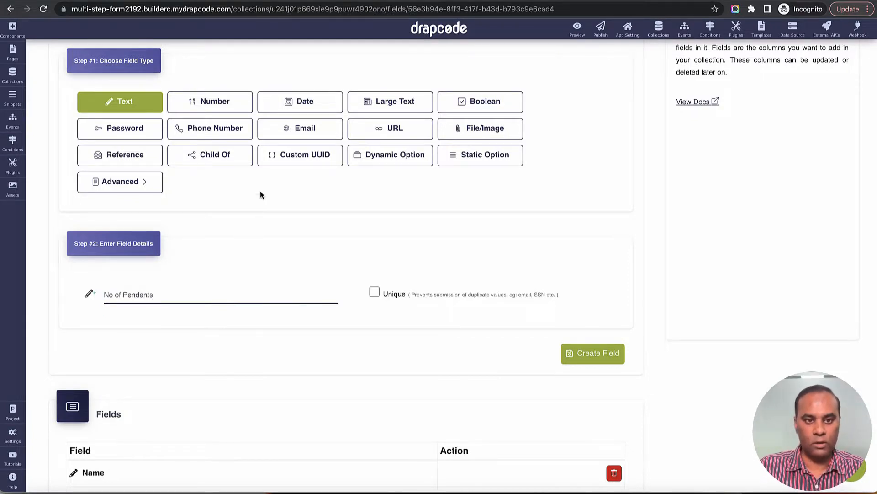
left_click(218, 106)
double_click(135, 295)
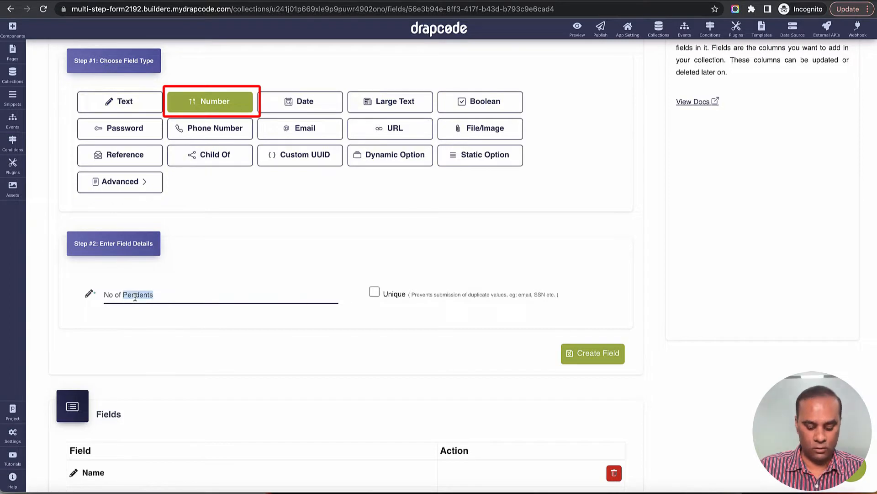
type("Depende")
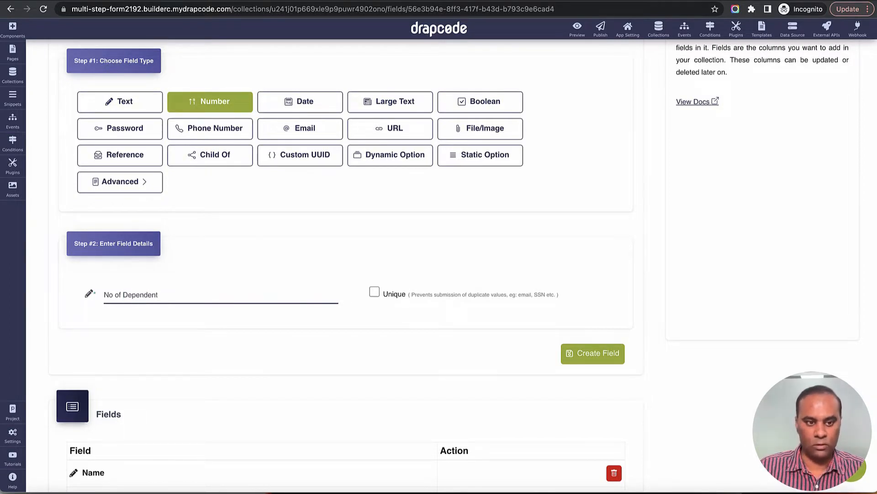
type("nts")
left_click(593, 353)
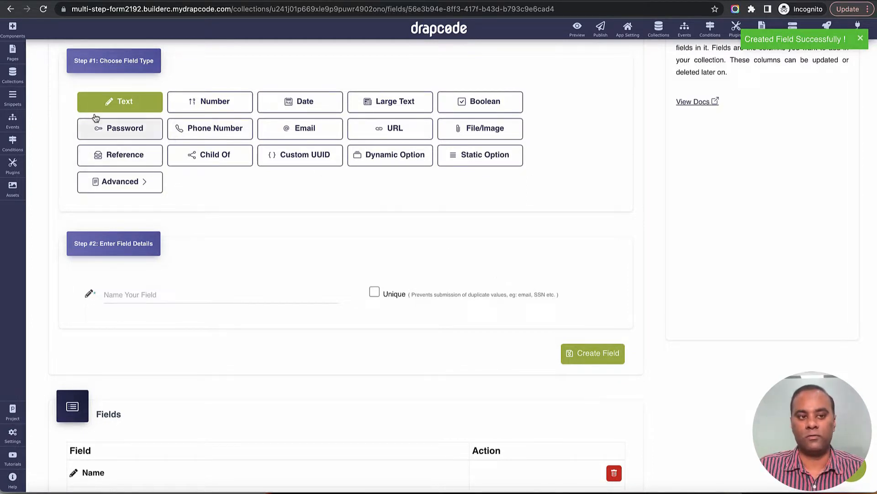
left_click(13, 78)
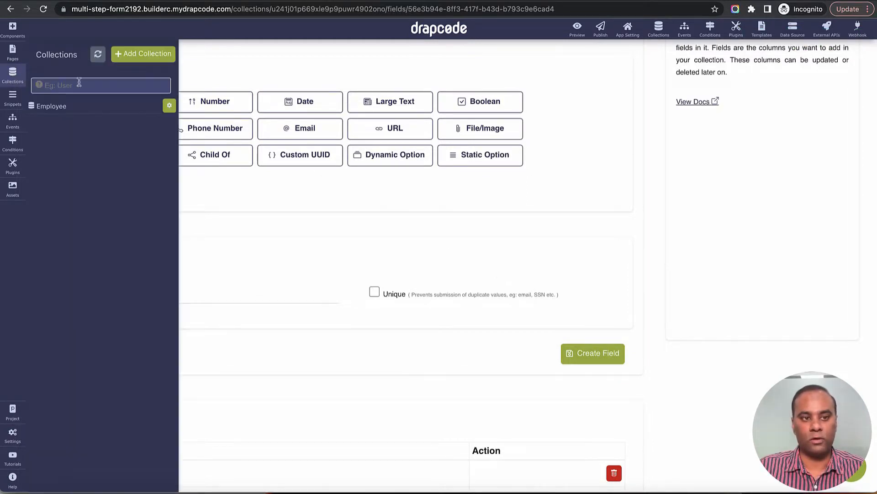
Step: Add another collection named 'Education Detail'
left_click(136, 55)
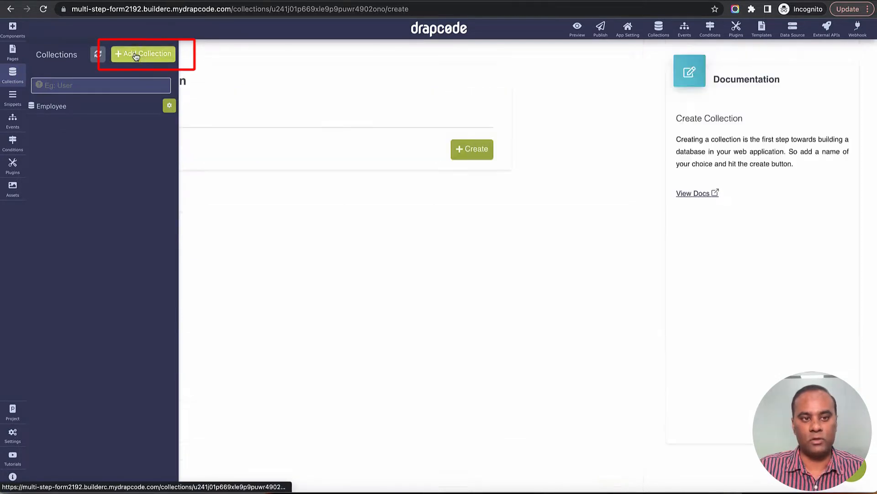
left_click(328, 124)
type("Education Detail")
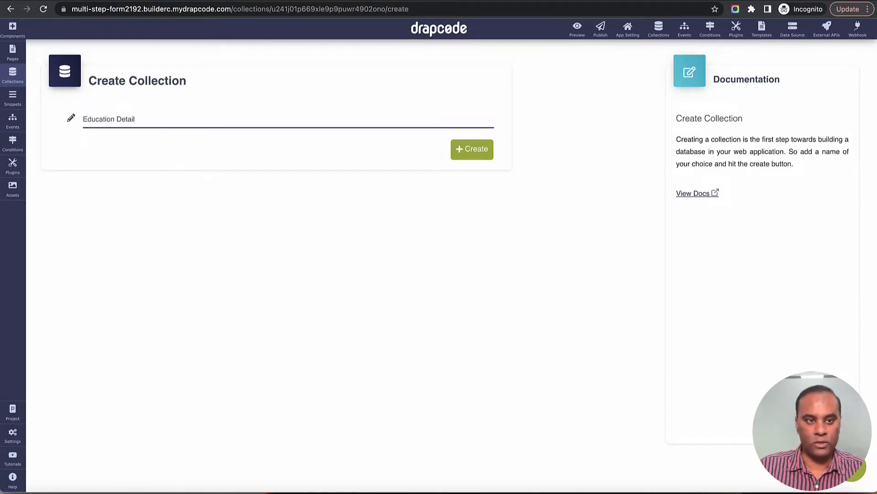
left_click(472, 149)
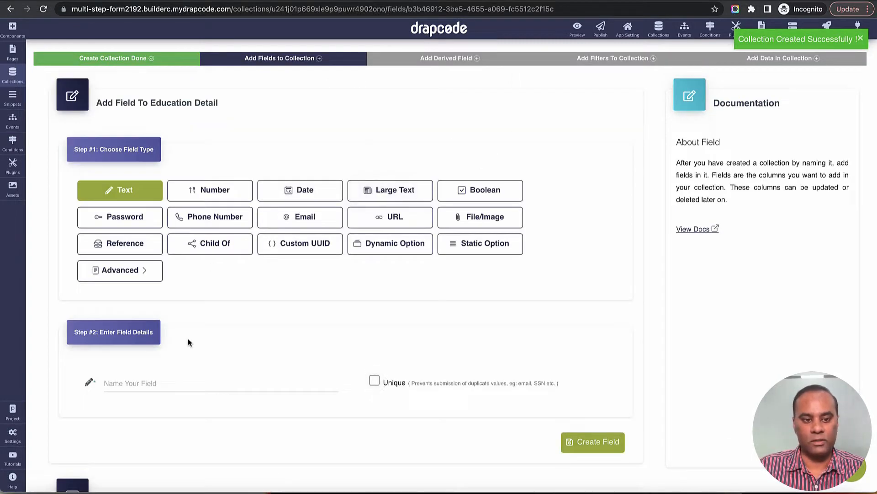
Step: Add a University Name text field and a Date of Completion date field
left_click(183, 383)
type("Universi")
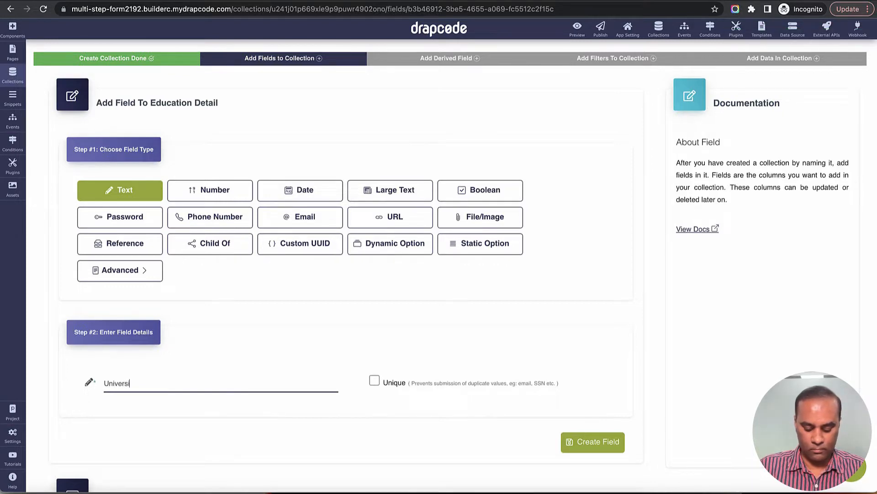
type("ty Name")
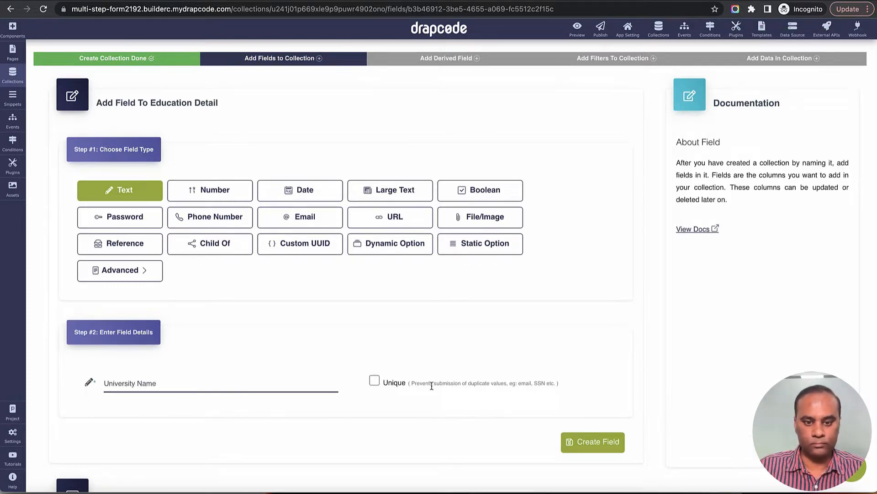
scroll(427, 384, "down", 2)
left_click(596, 356)
scroll(290, 313, "up", 1)
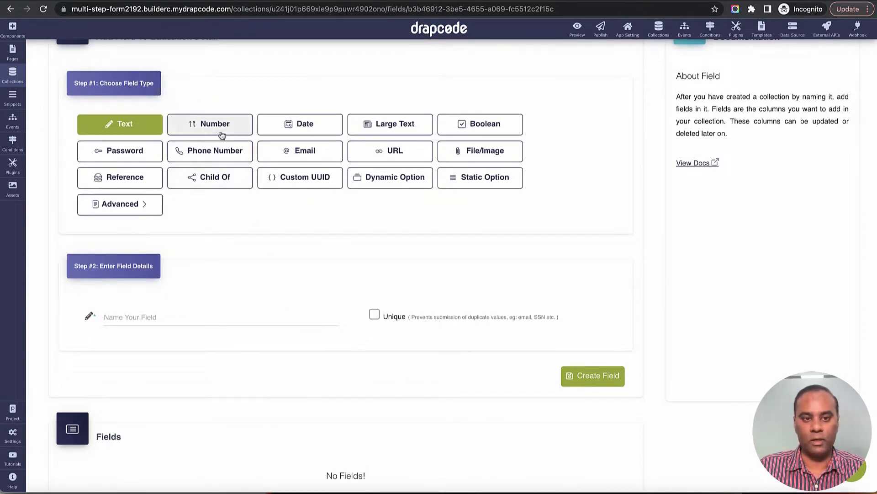
left_click(286, 123)
left_click(223, 312)
type("Date")
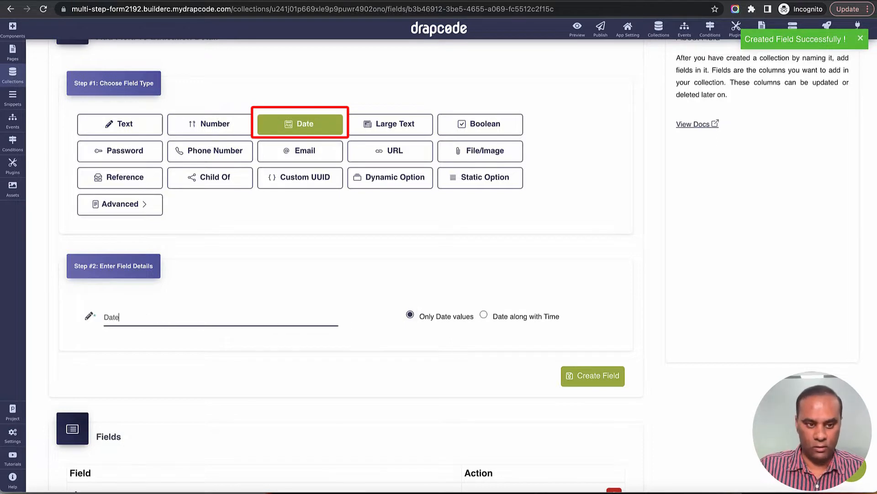
type(" of Completion")
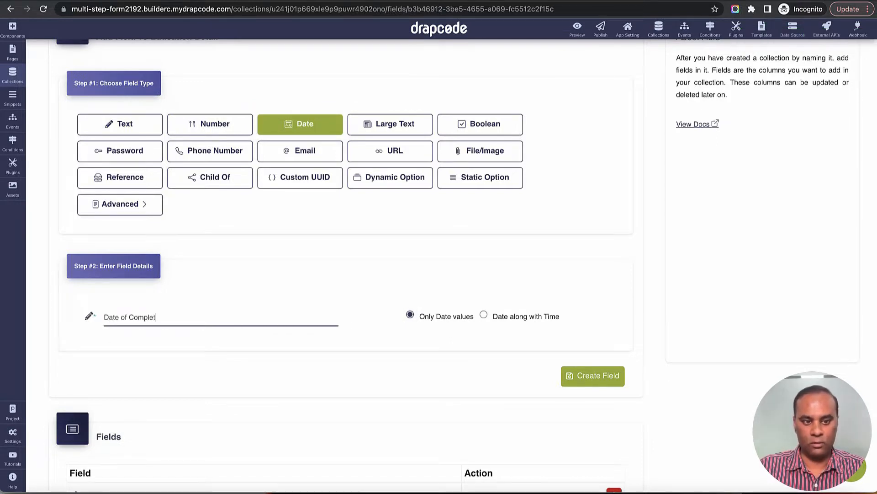
left_click(593, 376)
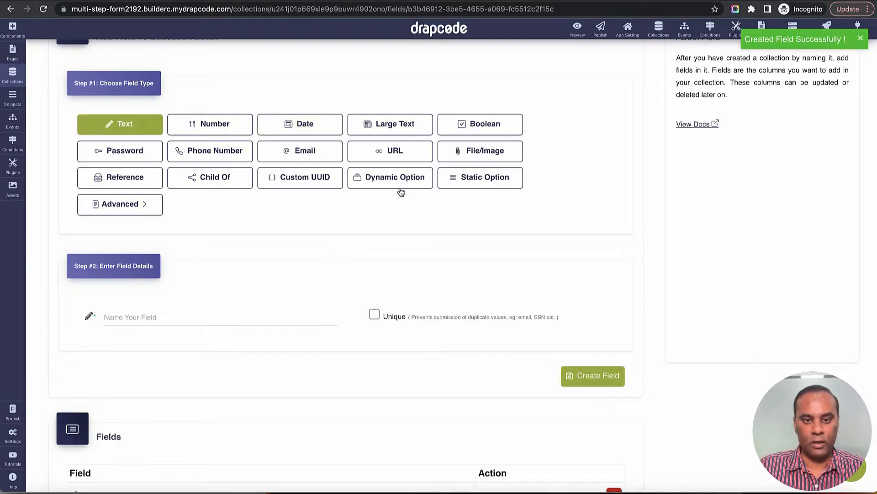
Step: Add a static-option 'Part time' field, then click its trash icon to delete it
left_click(475, 181)
left_click(249, 310)
type("Pa")
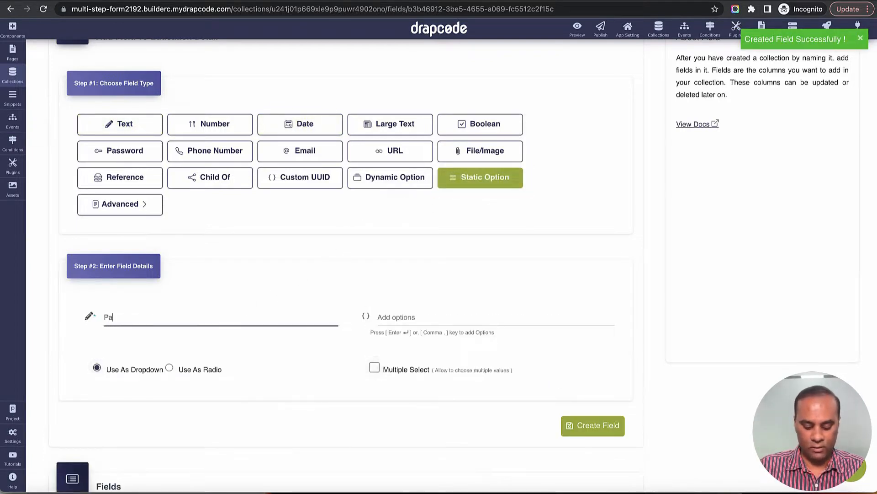
type("rt time")
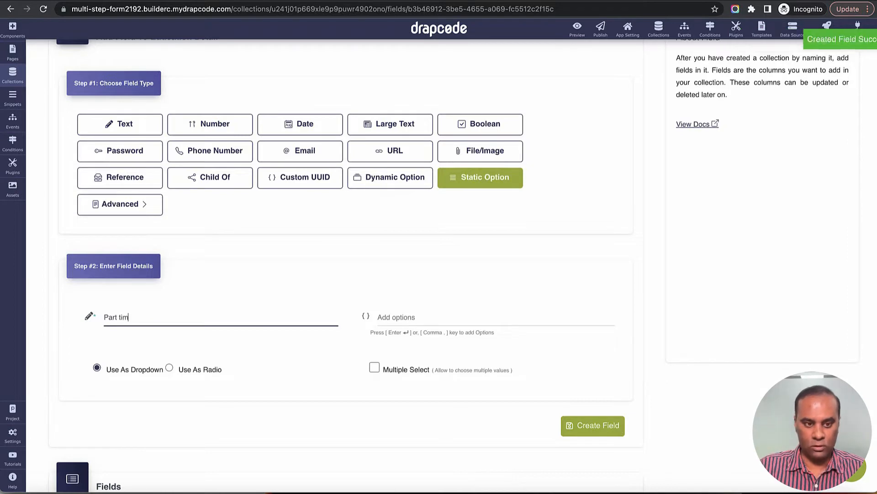
key("super+BackSpace")
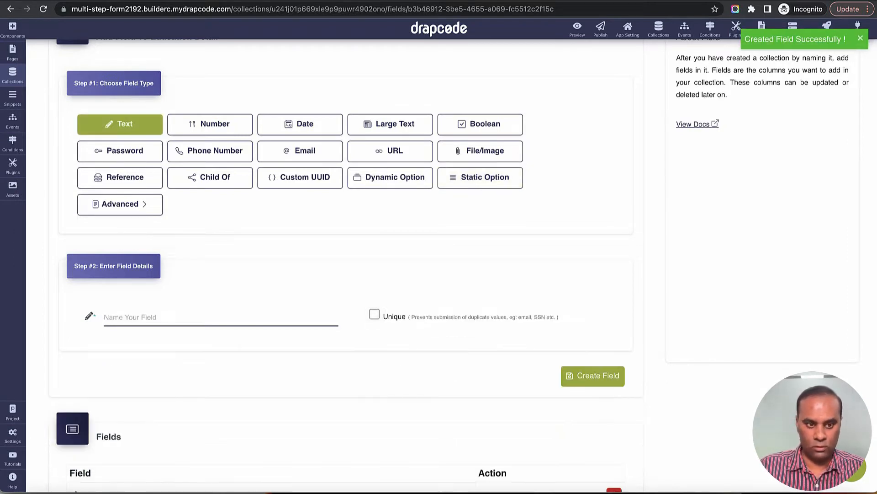
scroll(311, 335, "down", 5)
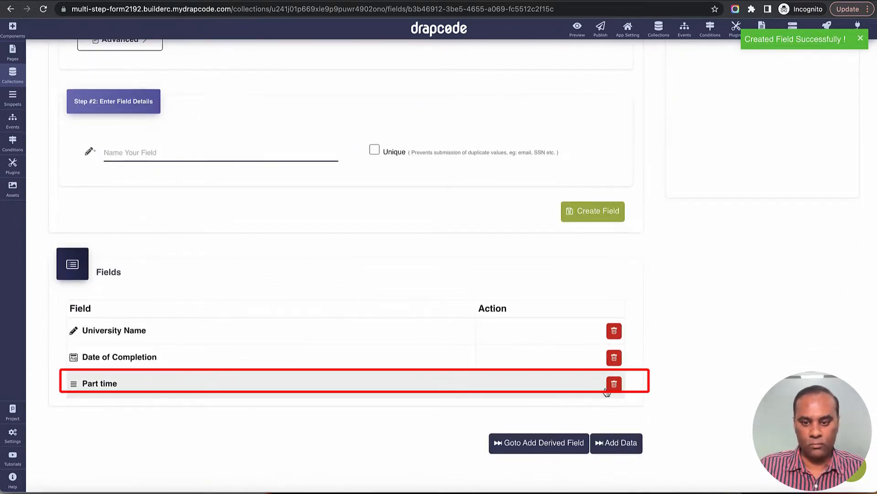
left_click(615, 384)
Step: Confirm deletion of the Part time field
left_click(404, 304)
scroll(391, 355, "up", 6)
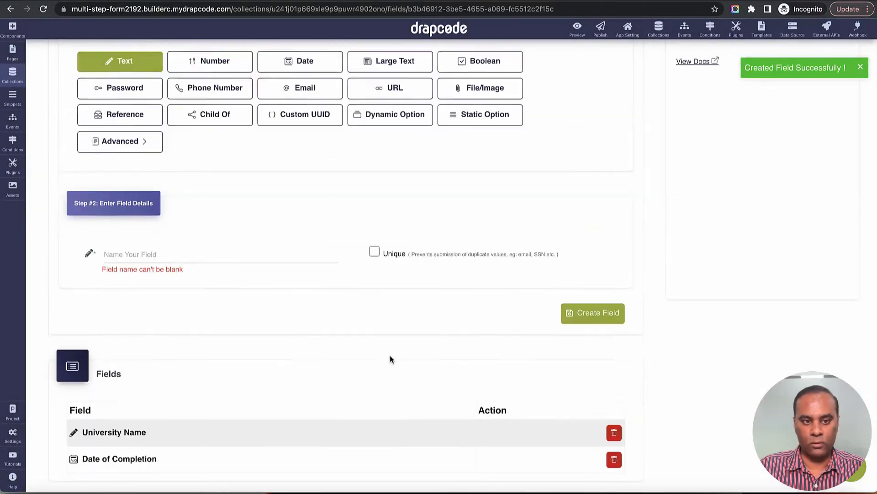
scroll(264, 395, "down", 5)
Step: Create a static-option 'Course Type' field with options Part Time and Full Time
left_click(213, 186)
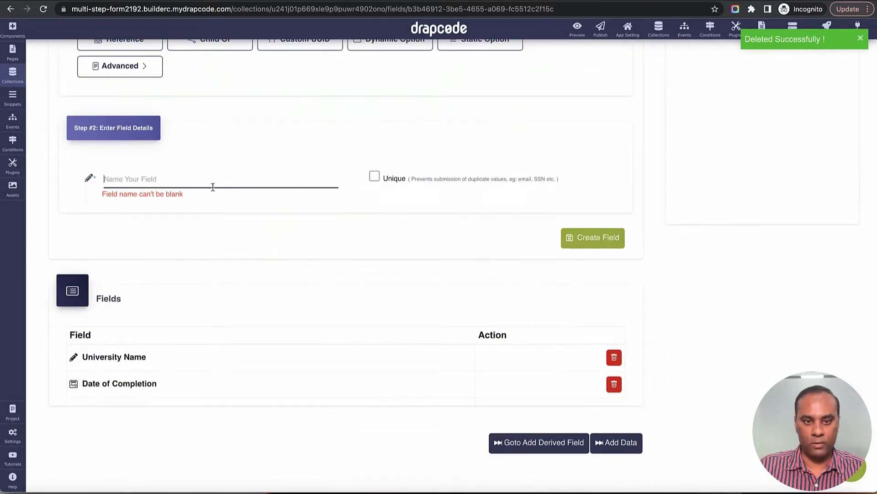
type("Course ")
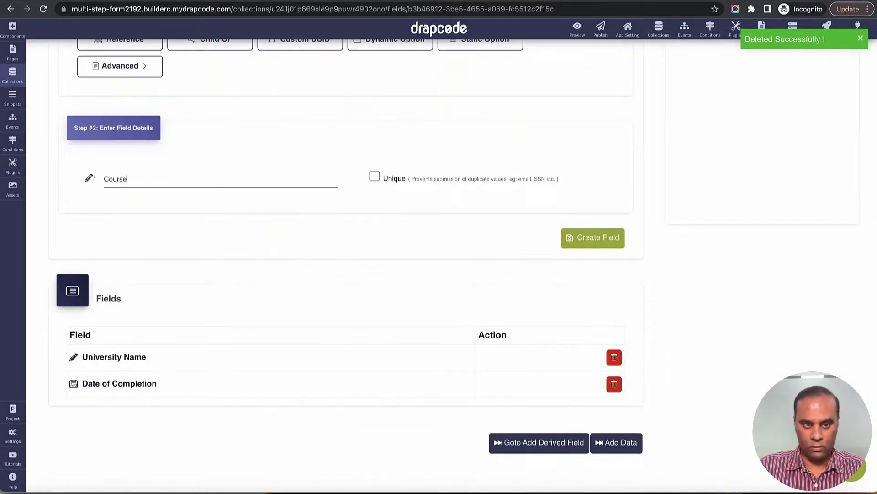
type("Type")
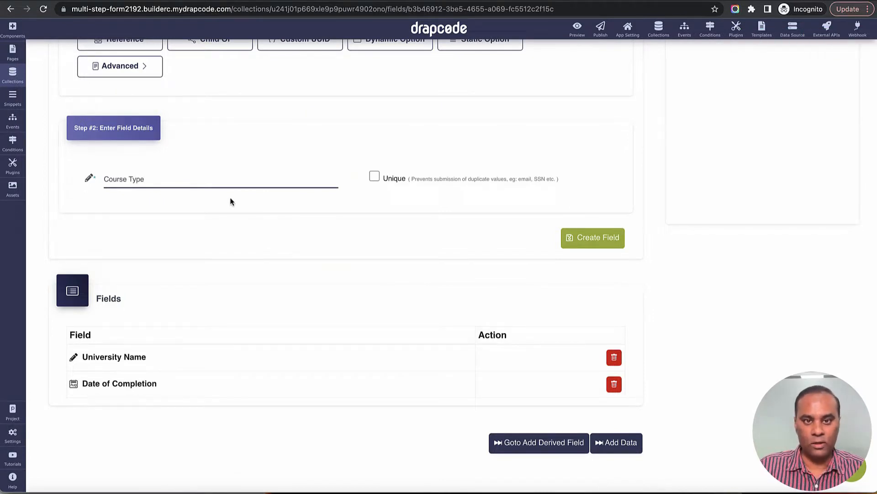
scroll(229, 200, "up", 2)
left_click(448, 147)
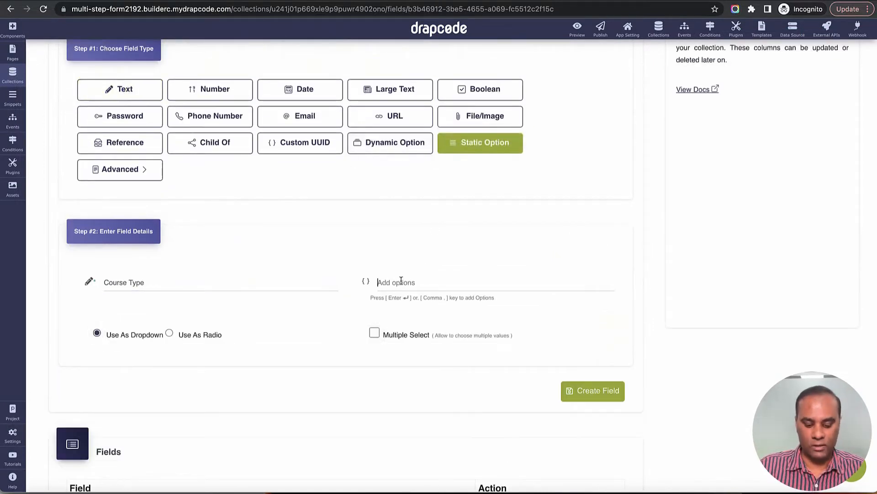
type("Part Tim")
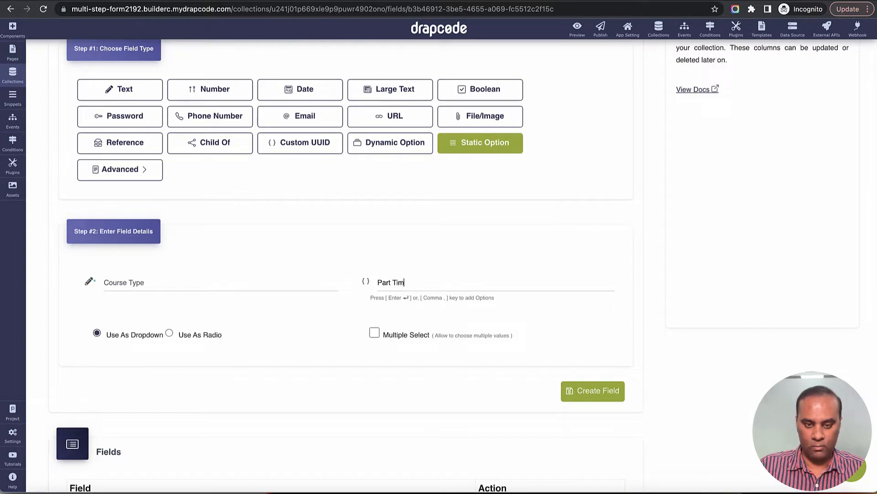
type("e")
key("Return")
type("F")
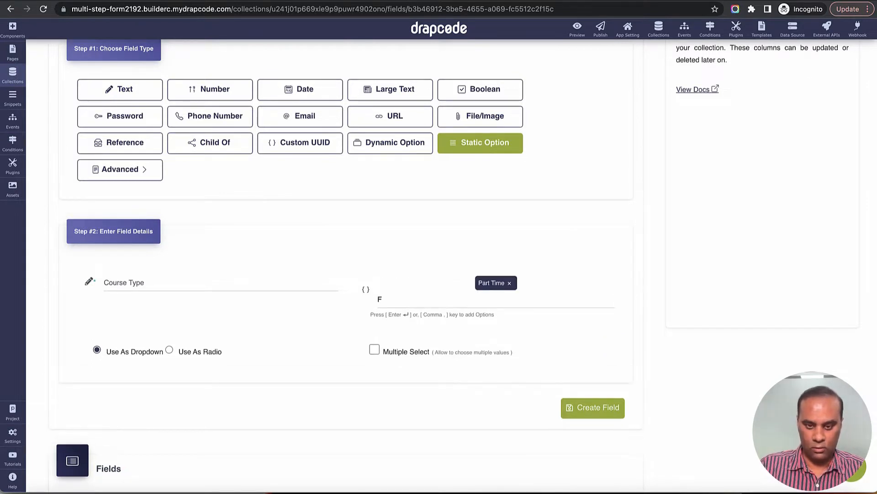
type("ull T")
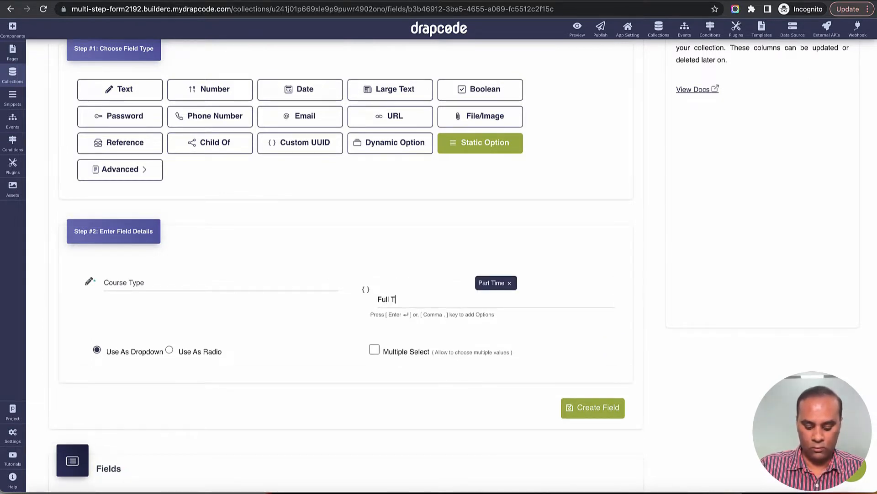
type("ime")
key("Return")
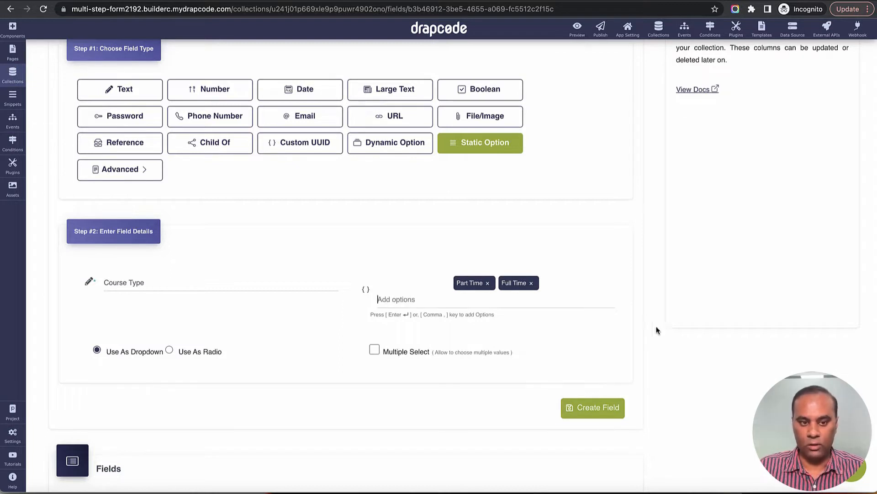
left_click(594, 407)
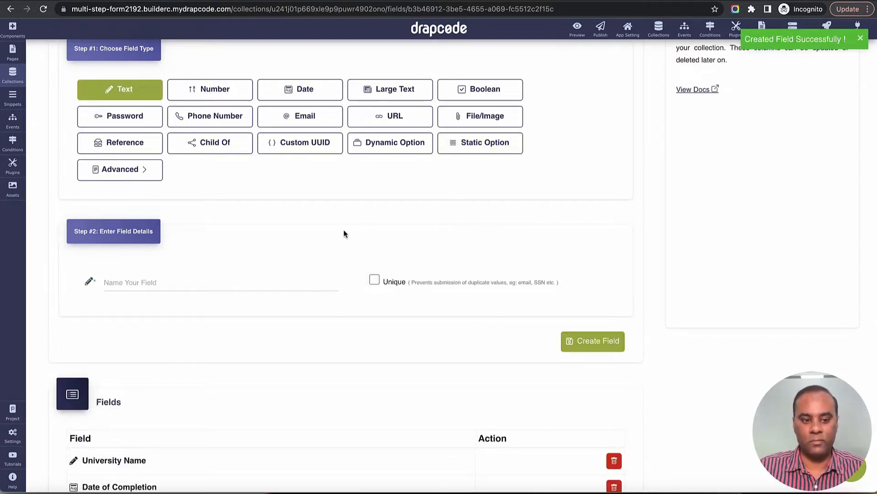
Step: Start a Reference field named 'Employee'
scroll(345, 233, "down", 3)
scroll(243, 257, "up", 6)
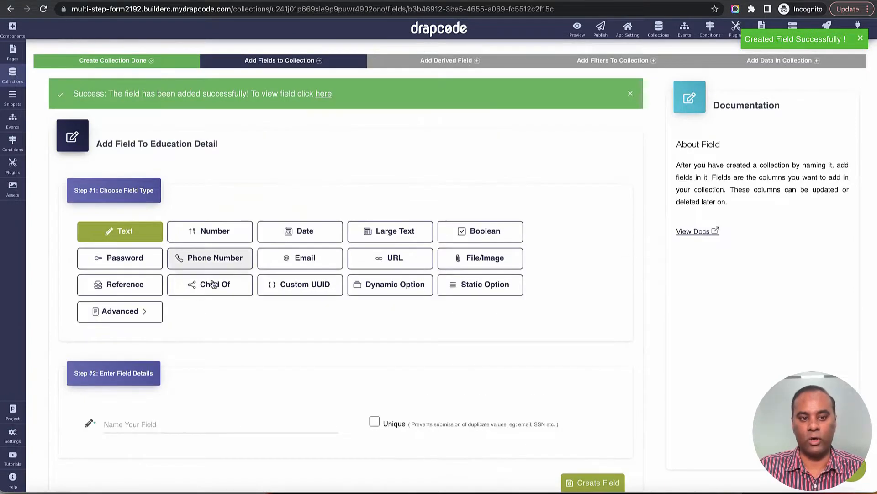
scroll(180, 299, "down", 1)
left_click(122, 265)
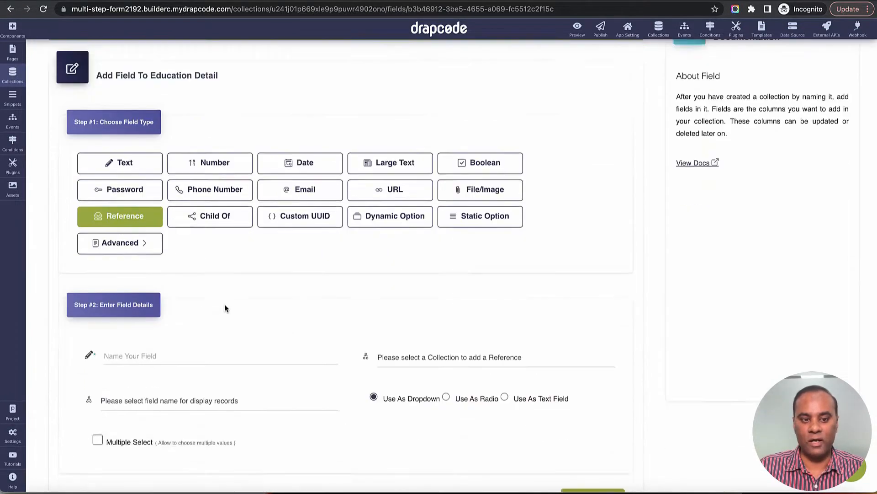
scroll(223, 303, "down", 3)
left_click(194, 223)
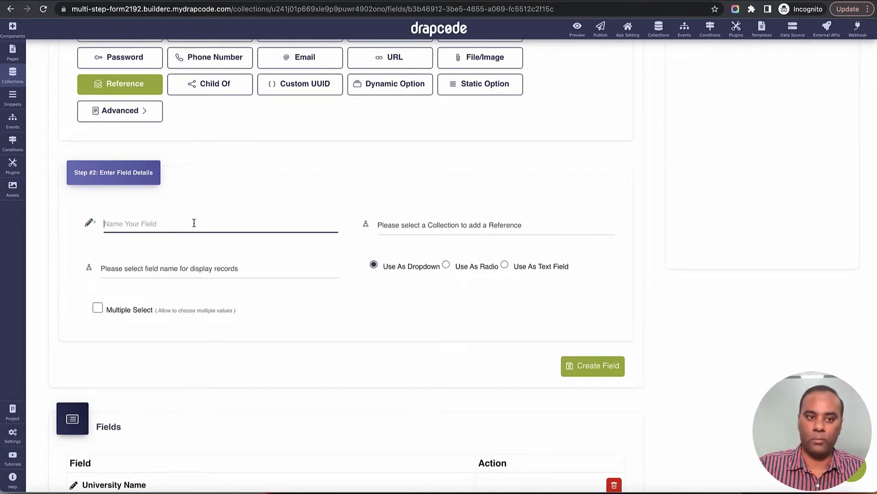
type("Employee")
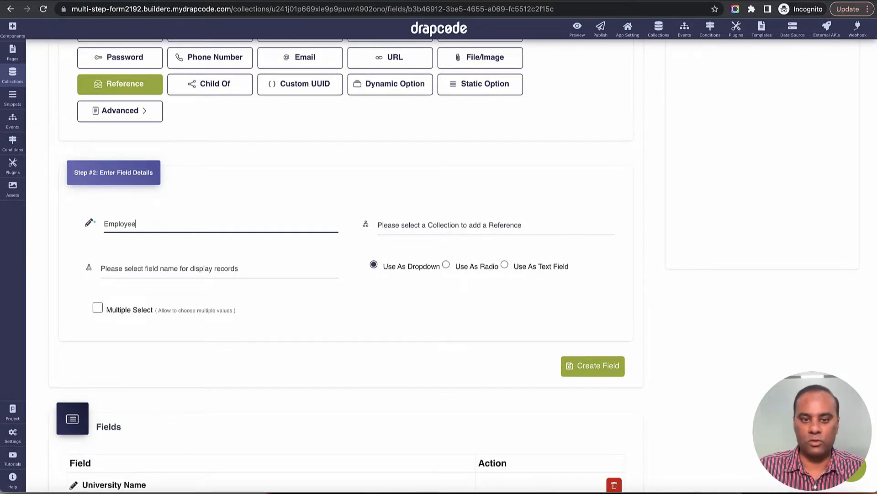
Step: Link it to the Employee collection, display by Email, allow multiple select, and create it
left_click(423, 228)
left_click(423, 251)
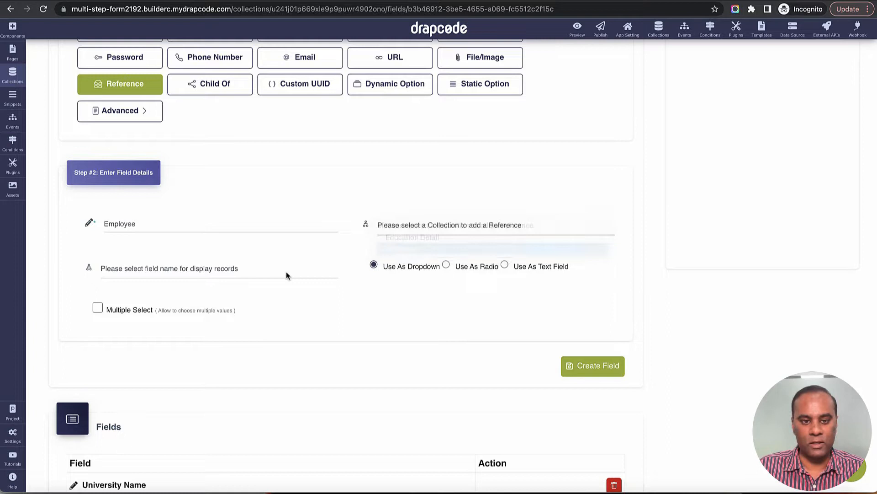
left_click(262, 273)
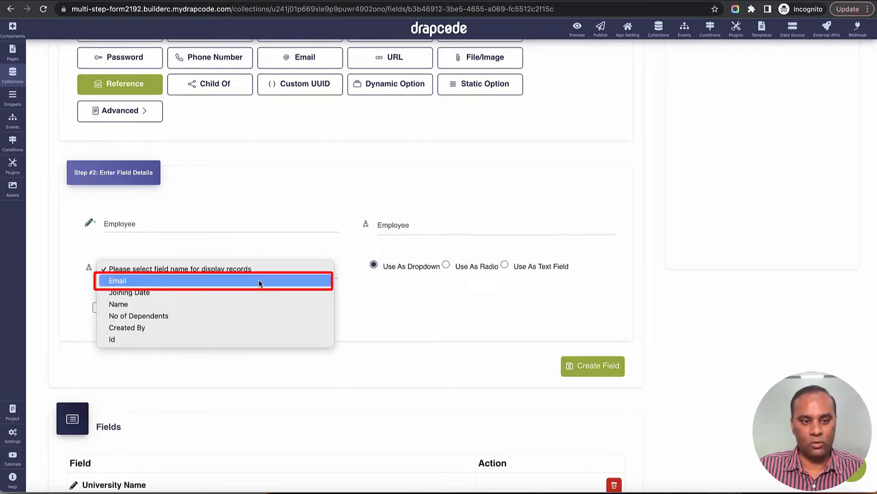
left_click(259, 280)
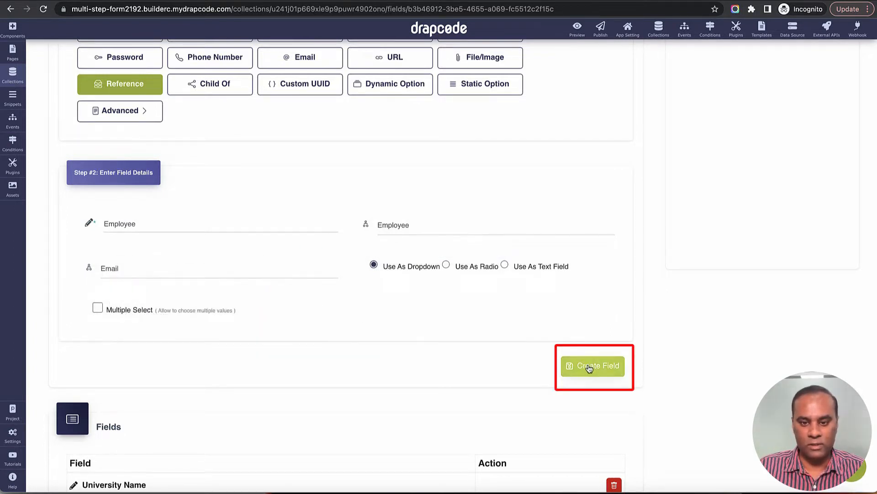
left_click(97, 307)
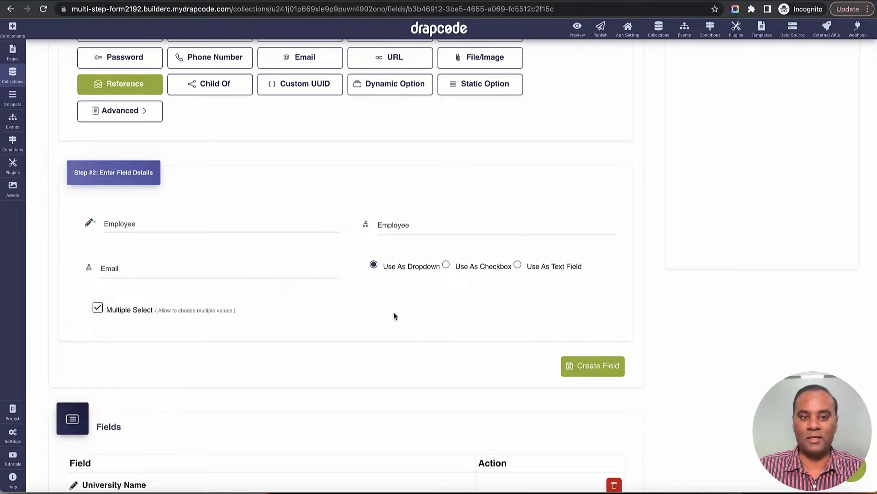
scroll(393, 316, "up", 1)
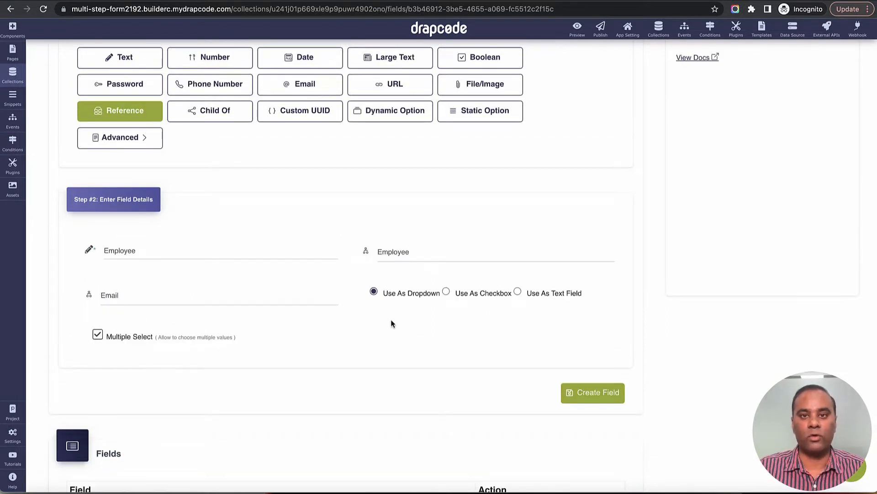
left_click(593, 394)
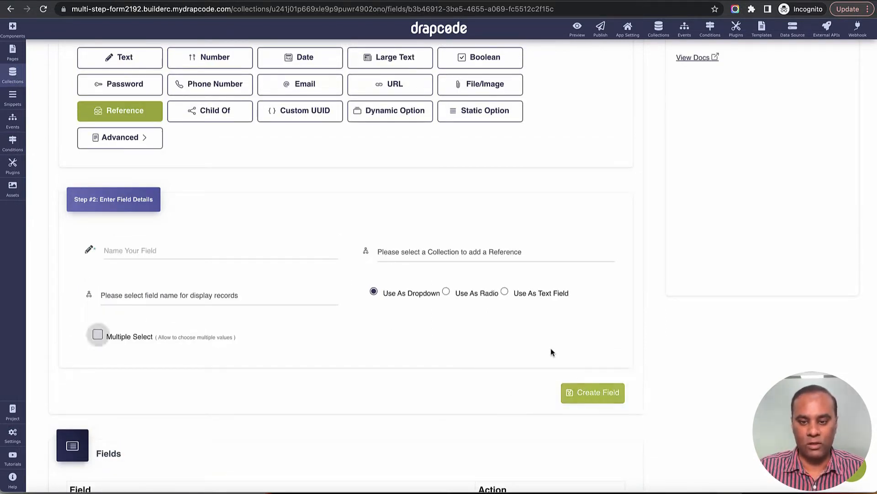
scroll(550, 347, "down", 3)
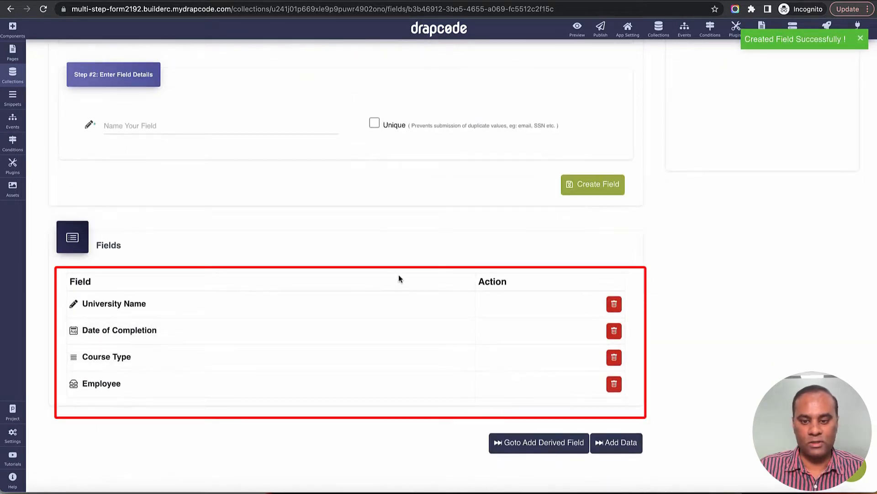
scroll(399, 278, "up", 7)
Step: Create a new collection named 'Family'
left_click(13, 74)
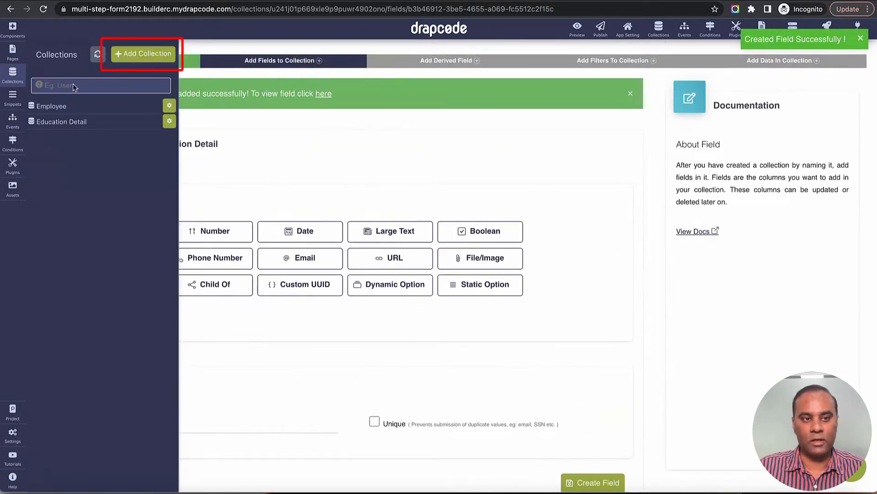
left_click(141, 54)
left_click(273, 119)
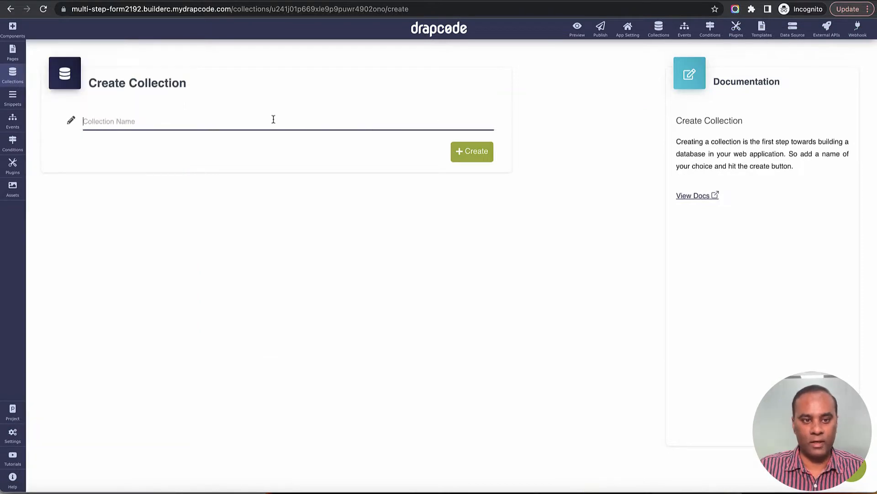
type("Family")
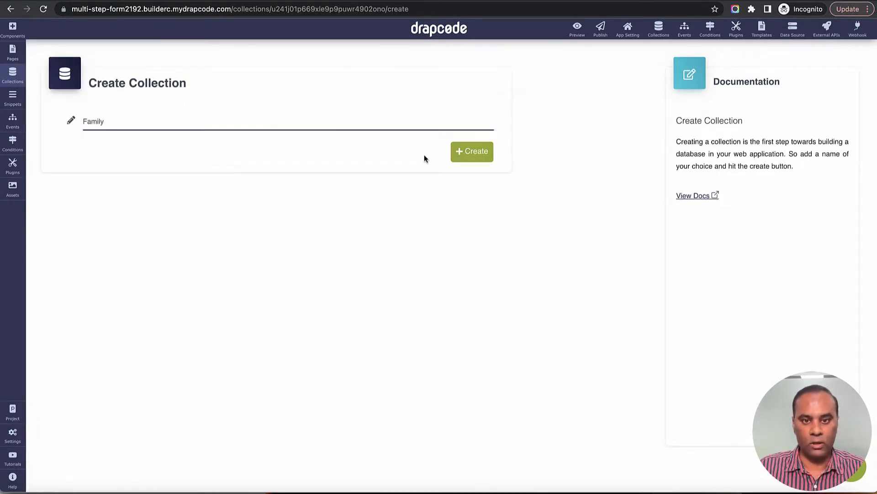
left_click(477, 155)
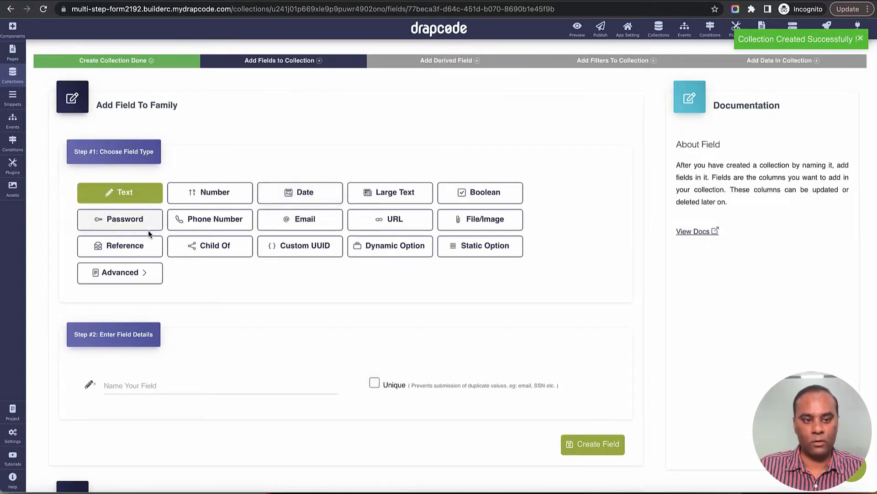
Step: Add Name and Date of Birth fields to the Family collection
left_click(180, 382)
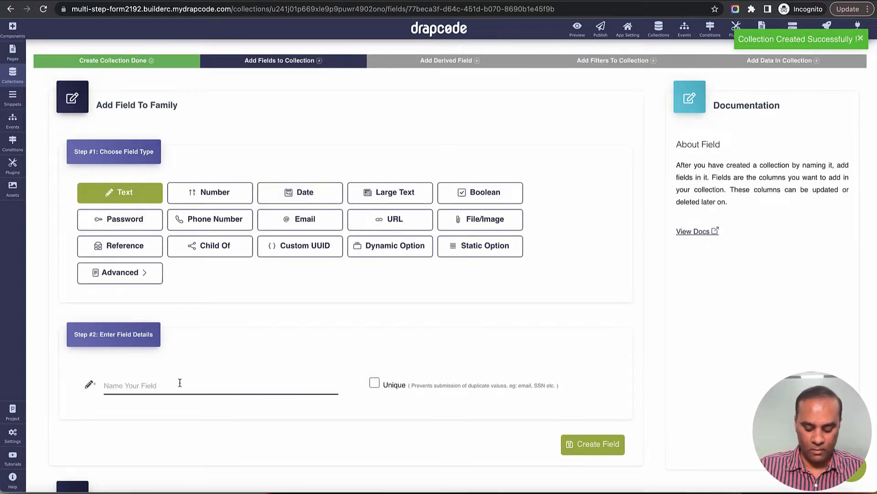
type("Name")
scroll(299, 352, "down", 3)
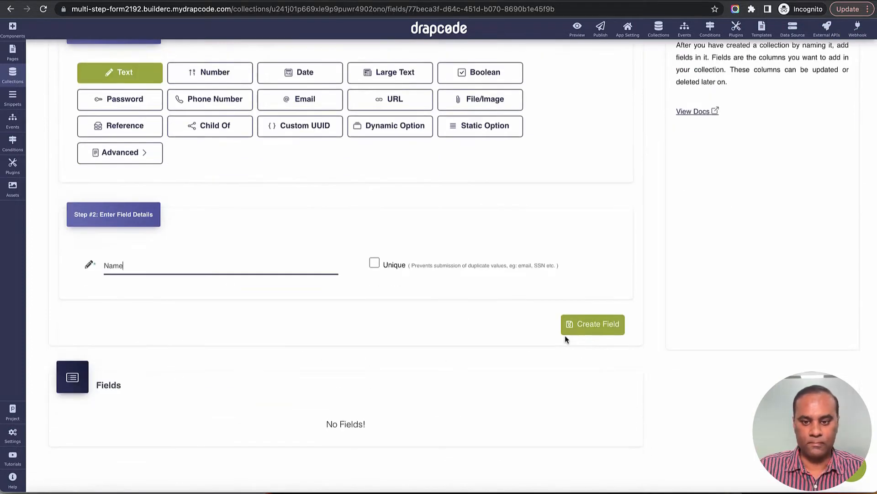
left_click(581, 329)
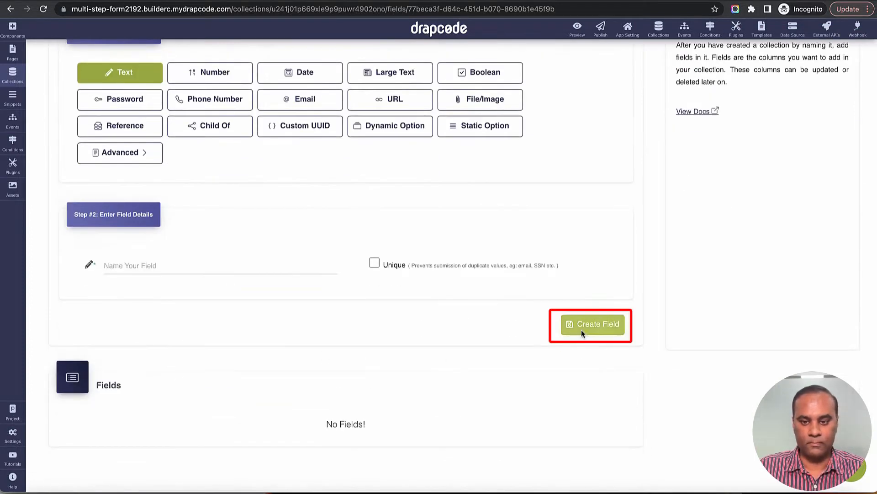
left_click(200, 265)
type("date of Birth")
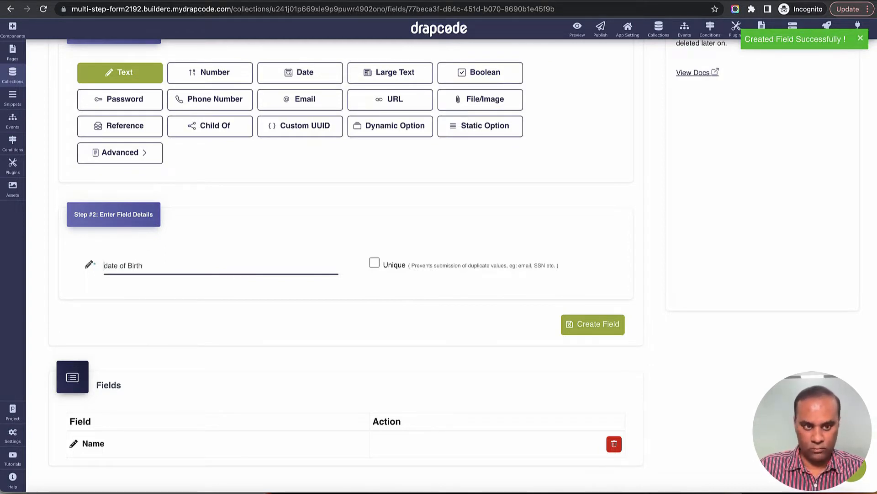
key("Delete")
type("D")
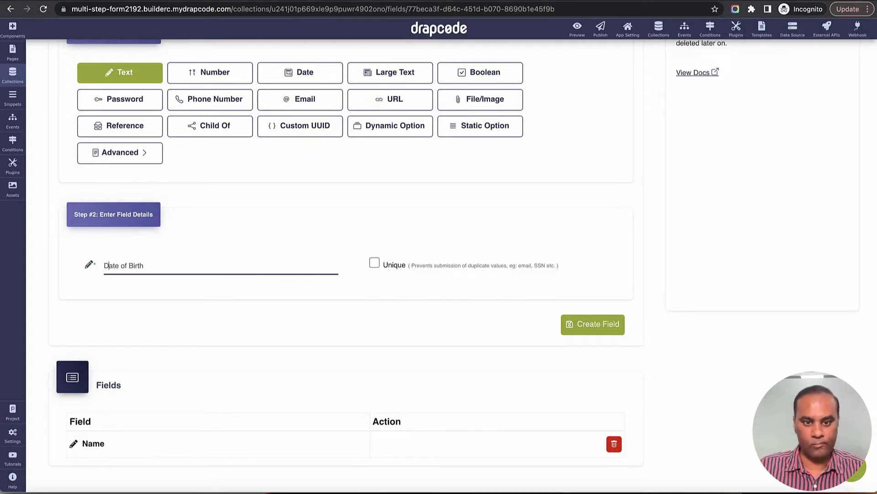
left_click(592, 324)
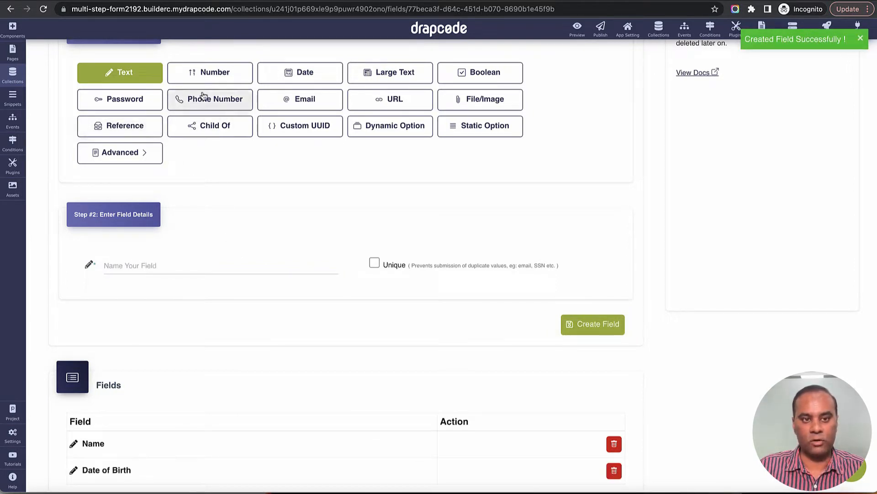
Step: Add a 'Relation' text field
left_click(165, 269)
type("Rel")
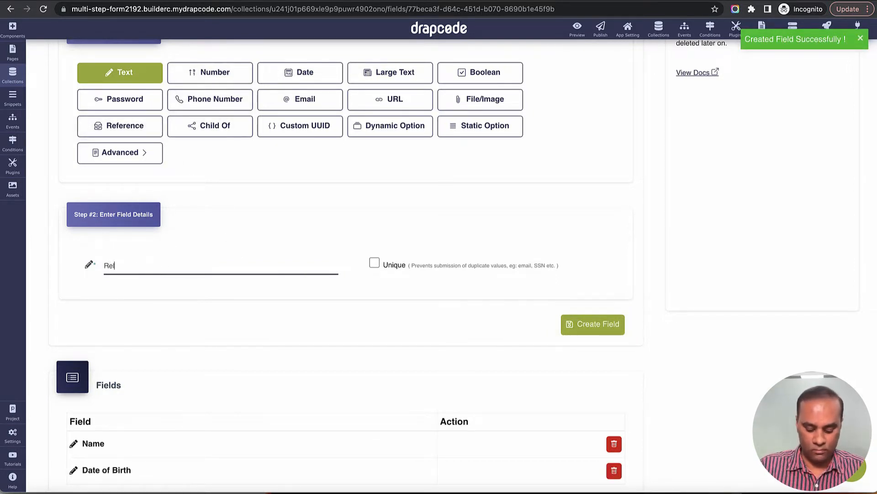
type("ation")
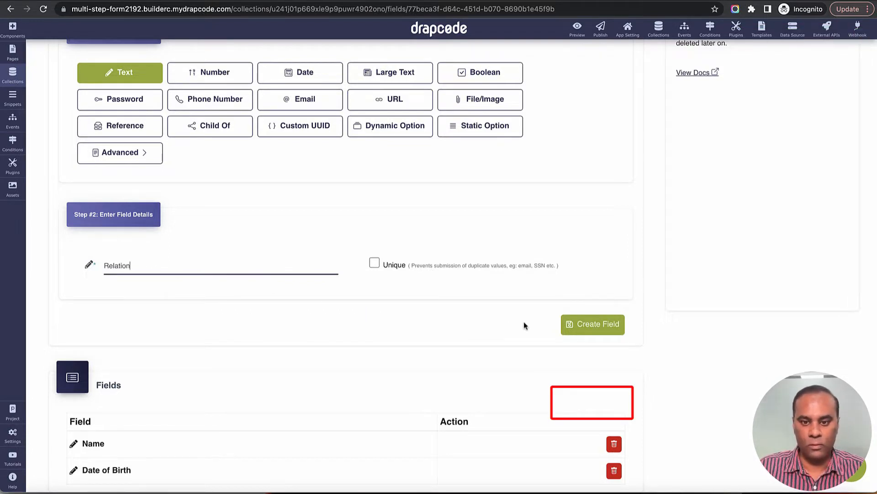
left_click(614, 326)
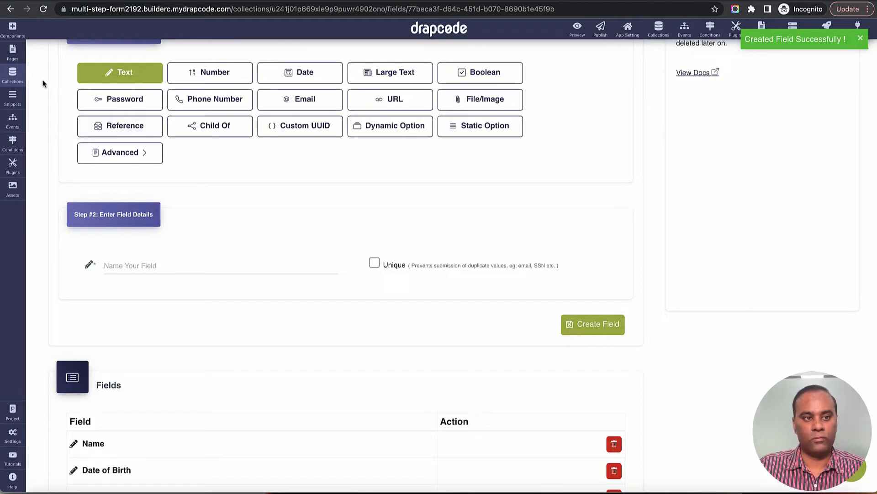
Step: Create a new collection named 'Adress'
left_click(12, 75)
left_click(137, 58)
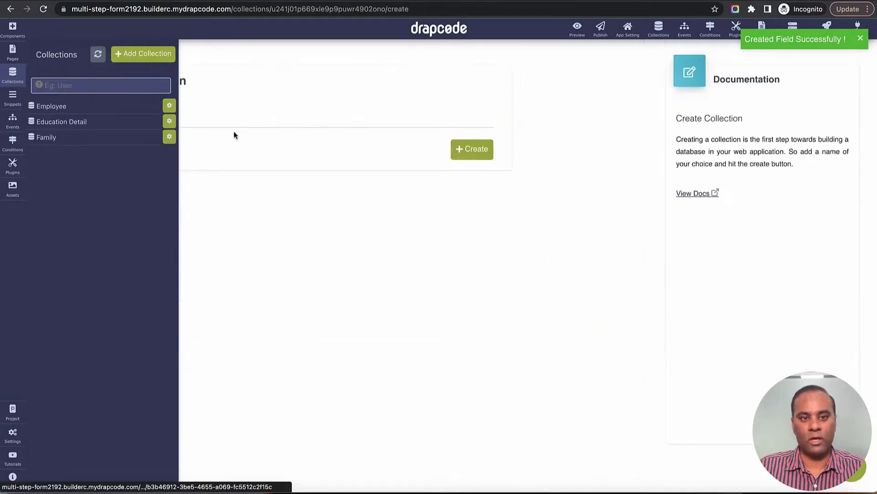
left_click(243, 122)
type("Adr")
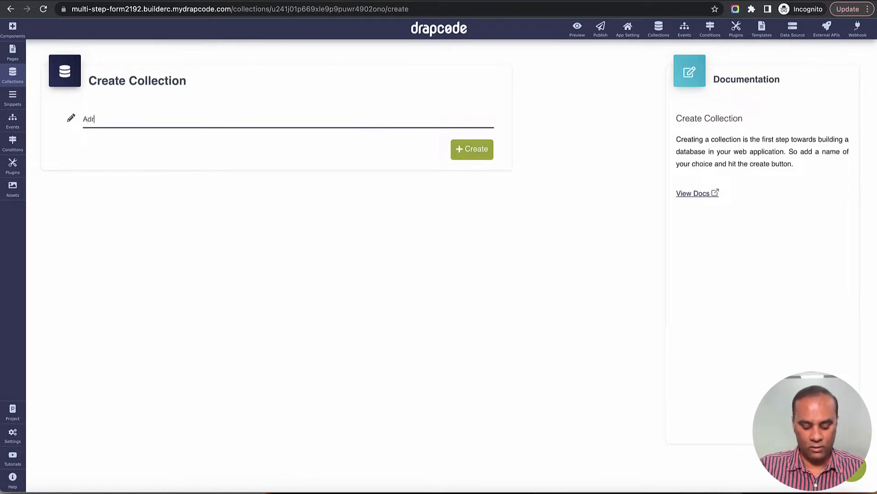
type("ess")
left_click(478, 151)
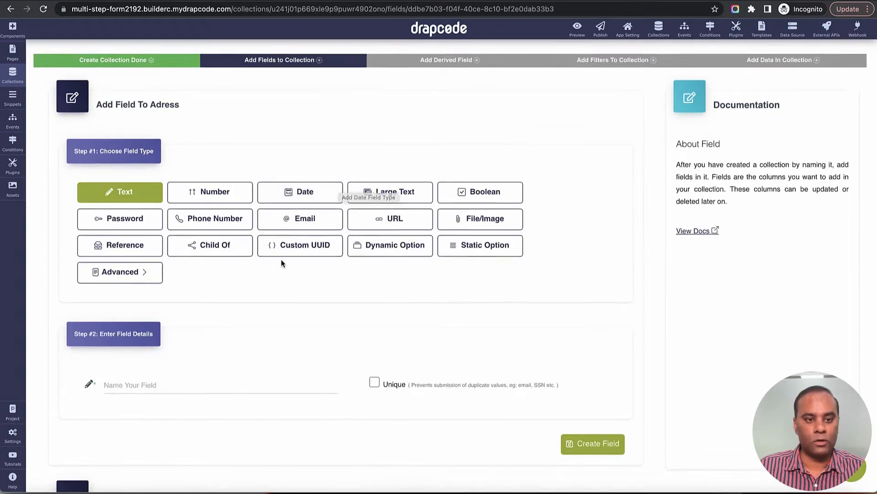
Step: Add Locality Name and City text fields to Adress
scroll(256, 288, "down", 1)
left_click(219, 336)
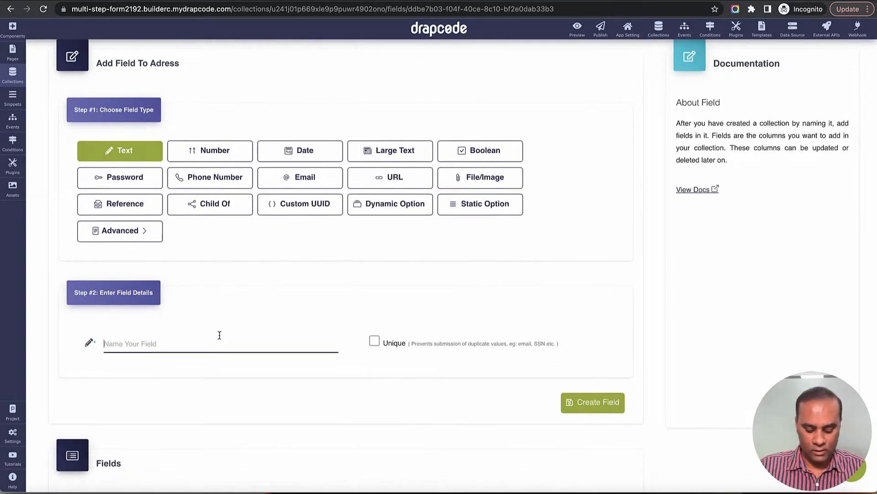
type("Loc")
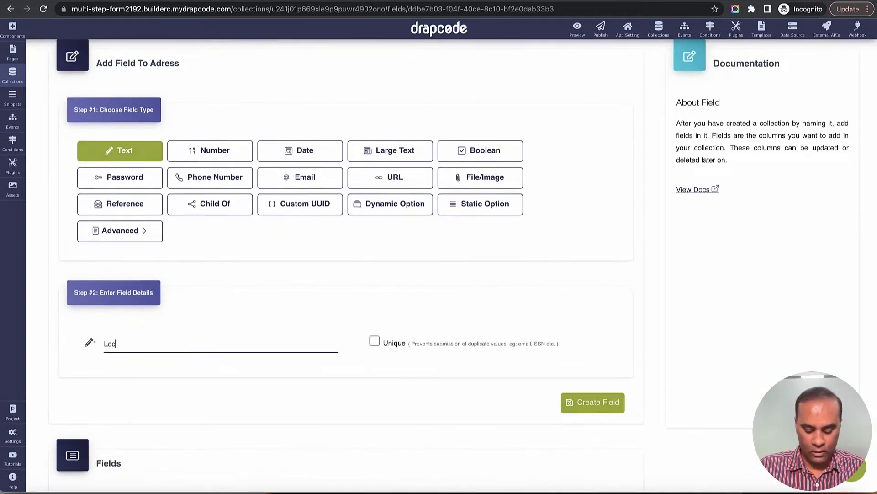
type("ality Name")
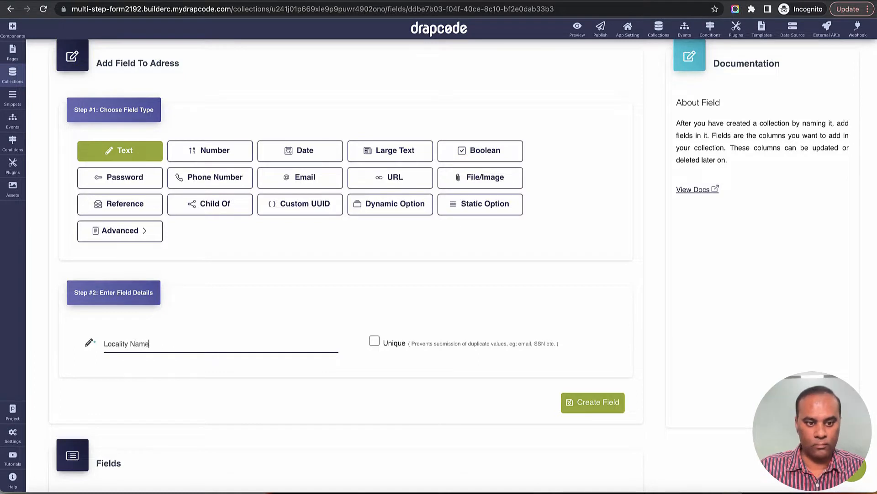
left_click(583, 402)
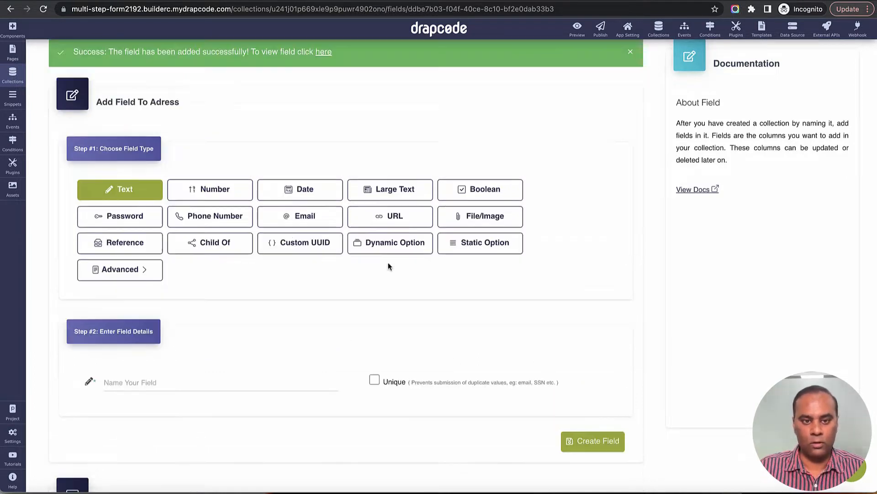
left_click(173, 379)
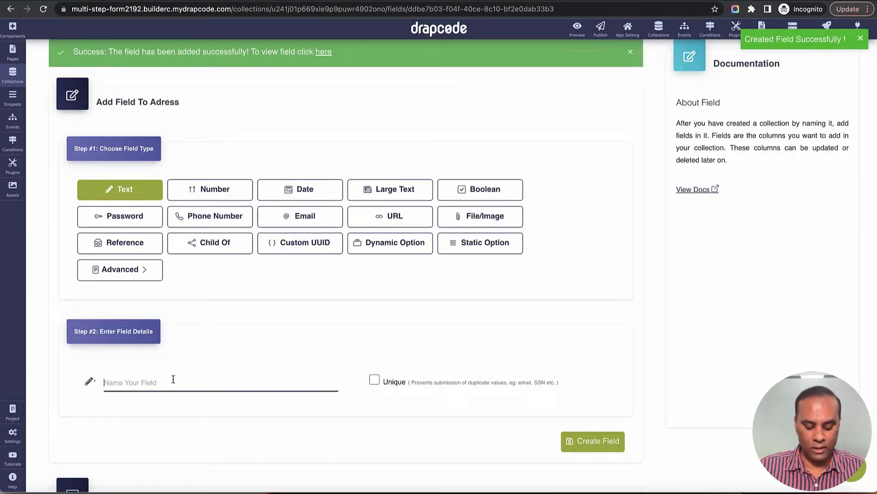
type("Clty")
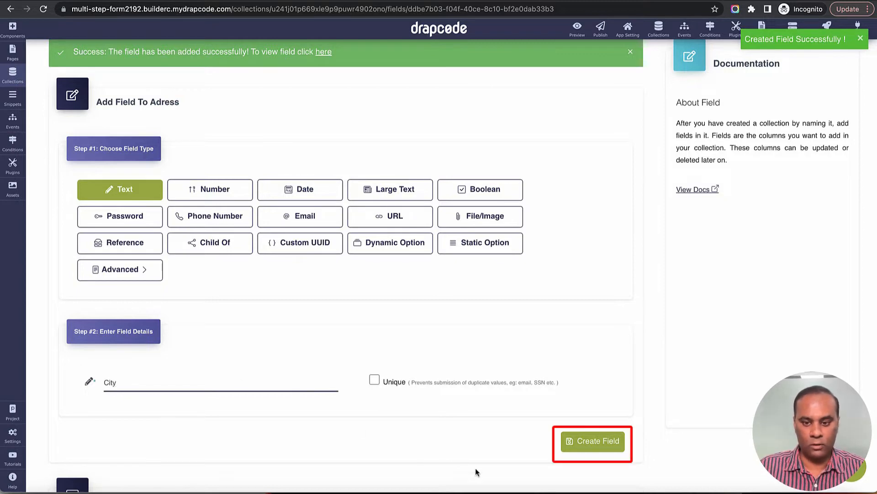
left_click(574, 442)
Step: Add a Zip Code text field, correcting the mistyped name
scroll(223, 290, "down", 3)
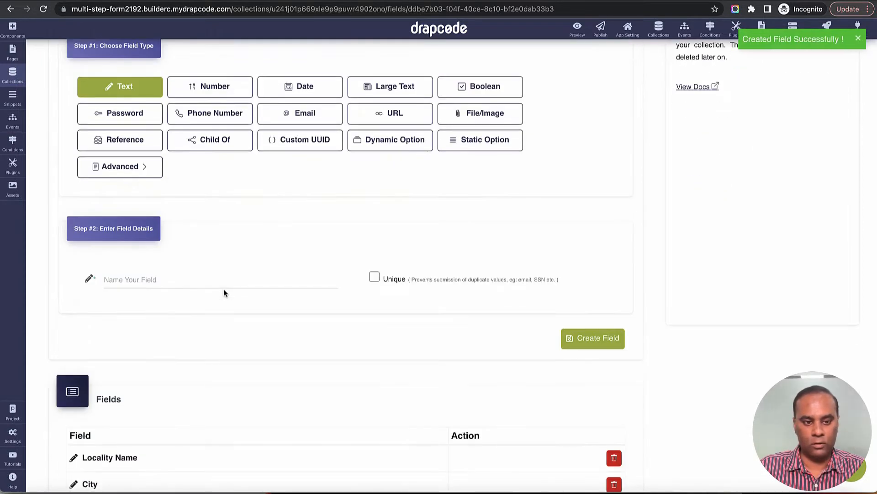
left_click(217, 282)
type("Pl")
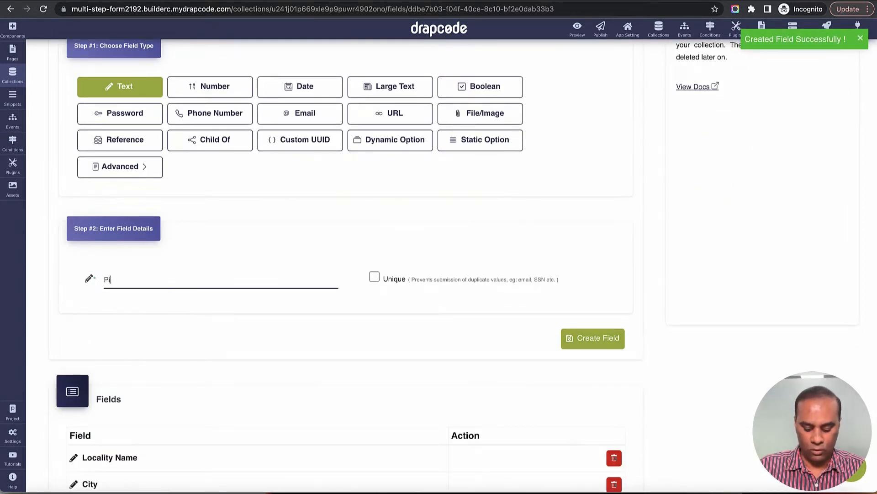
type("n Co")
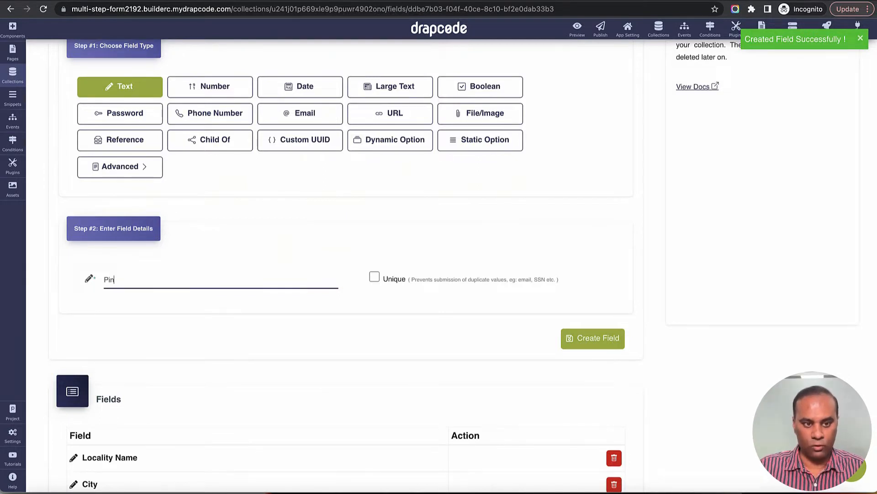
key("BackSpace")
key("BackSpace")
key("BackSpace")
type("Z")
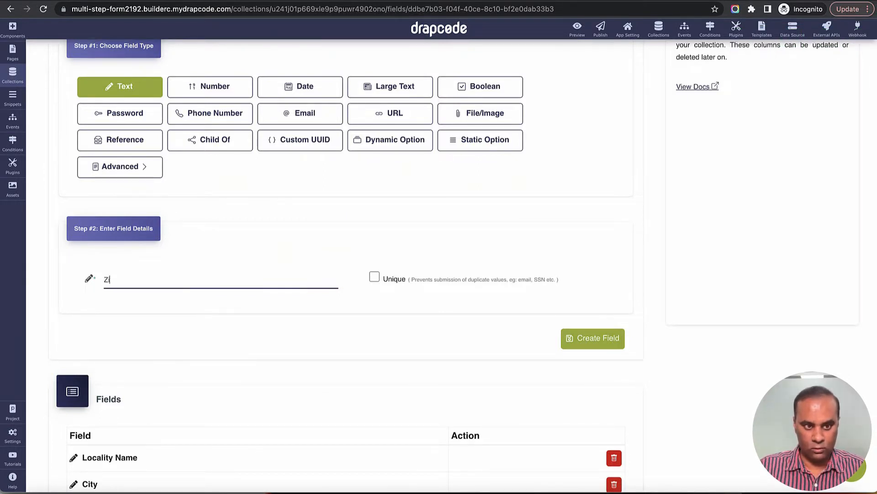
type("ip Code")
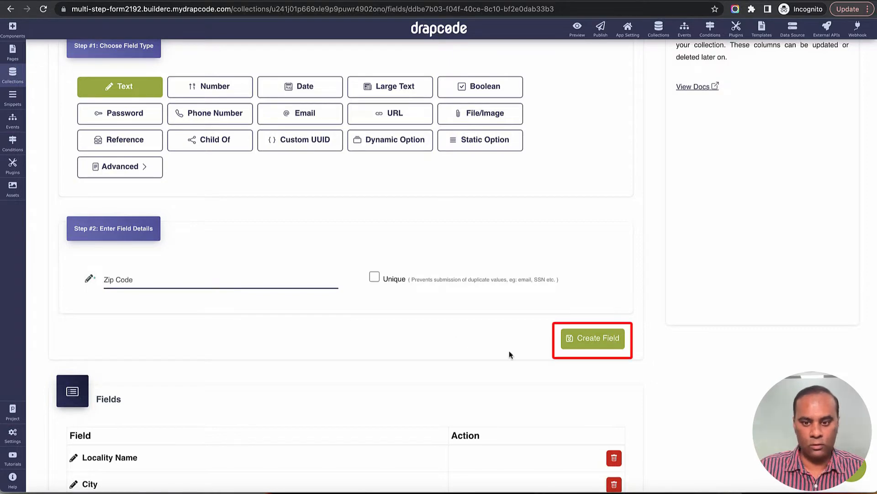
left_click(595, 340)
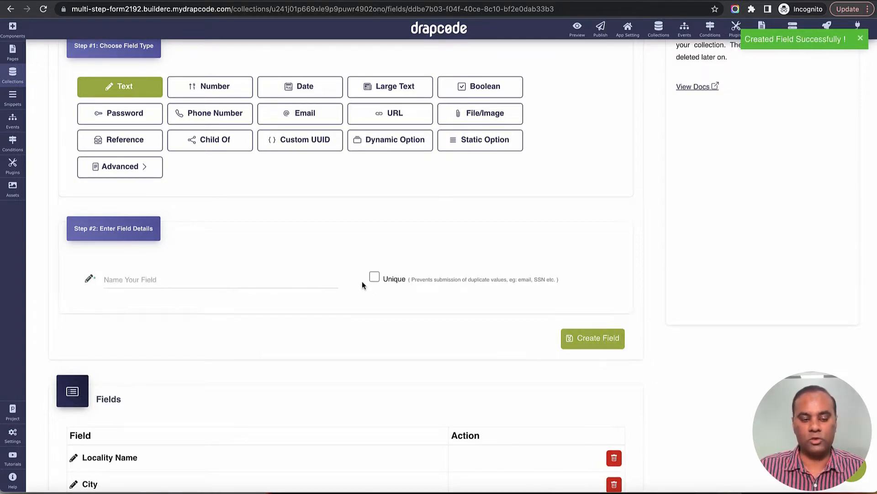
scroll(338, 288, "down", 3)
scroll(339, 288, "up", 3)
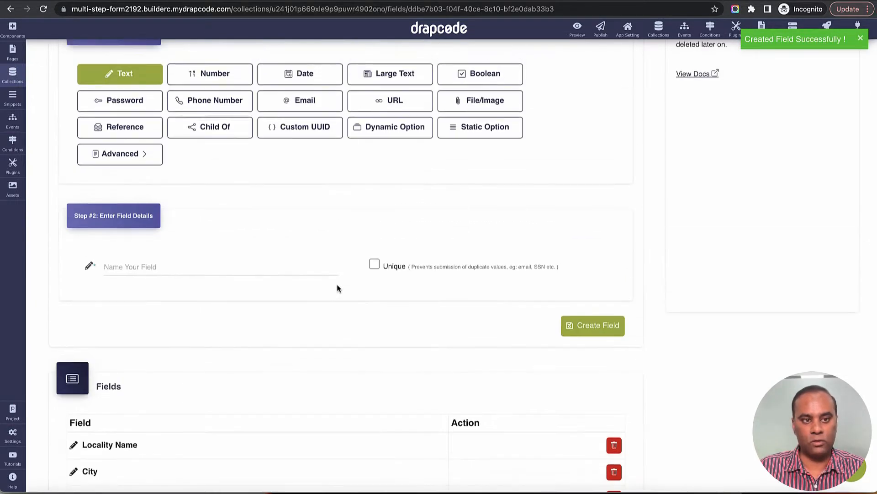
Step: Choose Reference as the next Adress field's type
left_click(136, 128)
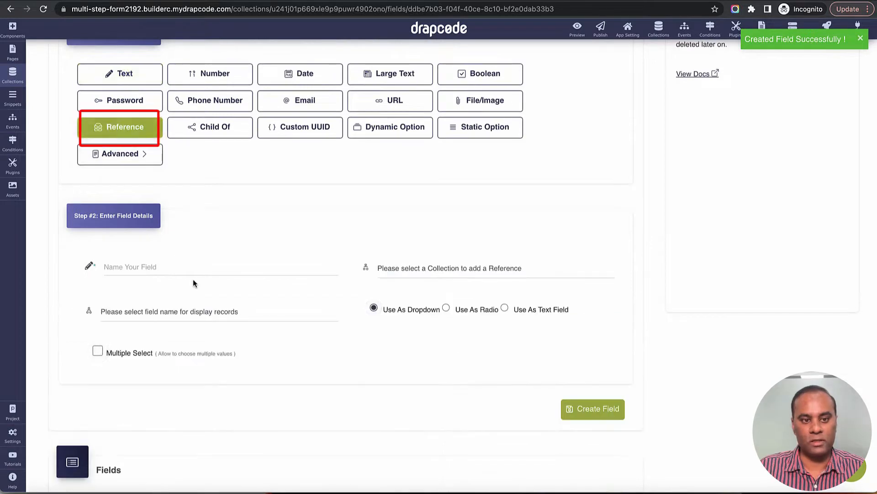
scroll(194, 284, "down", 1)
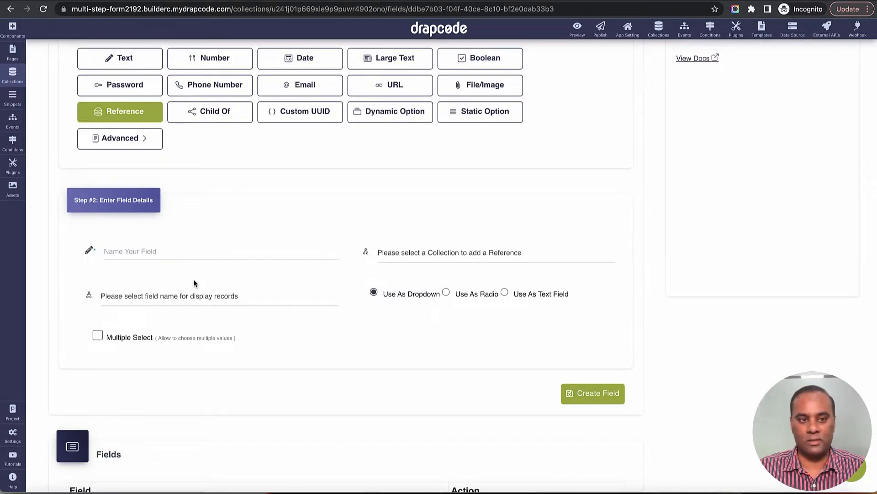
Step: In the Employee collection's configuration, start a Reference field named 'Address'
left_click(13, 74)
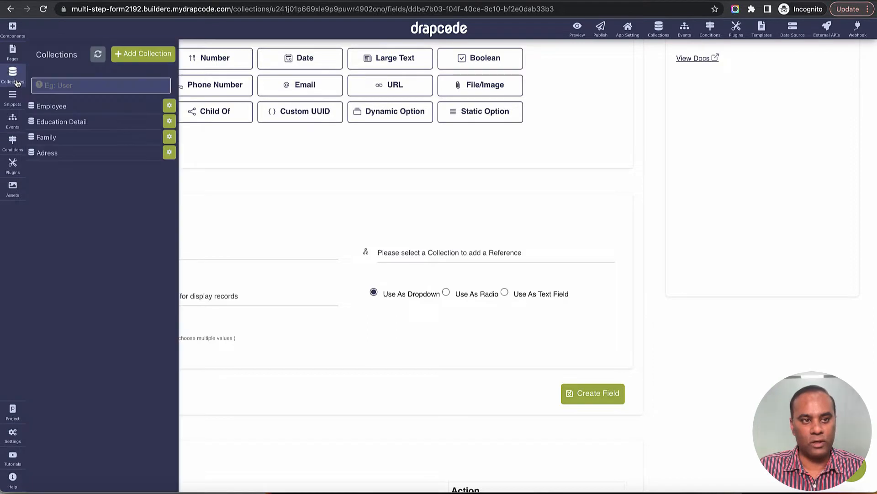
left_click(67, 108)
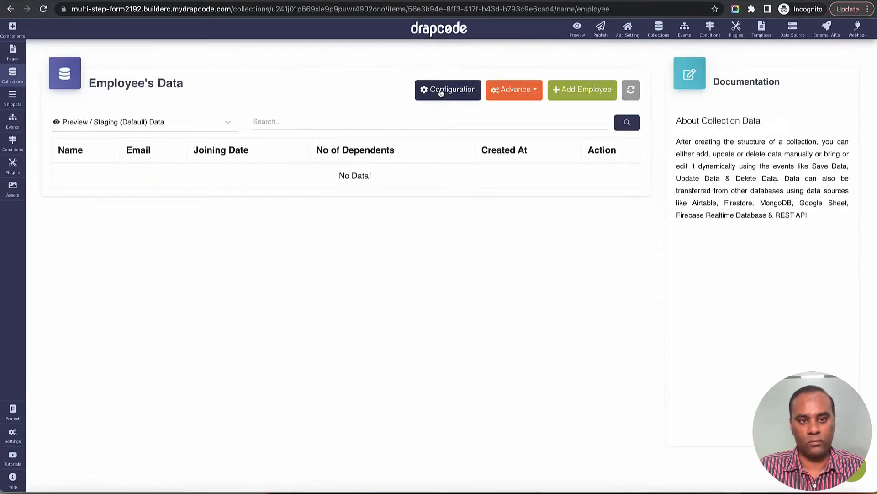
left_click(439, 90)
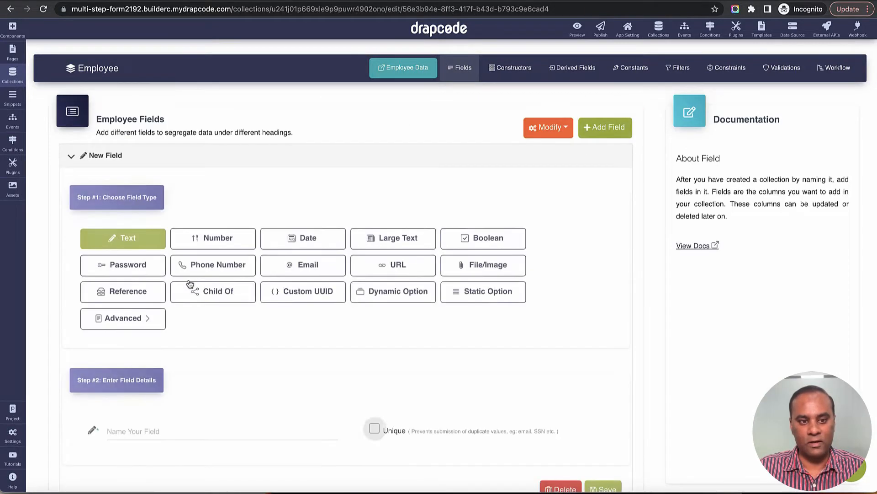
scroll(219, 239, "down", 2)
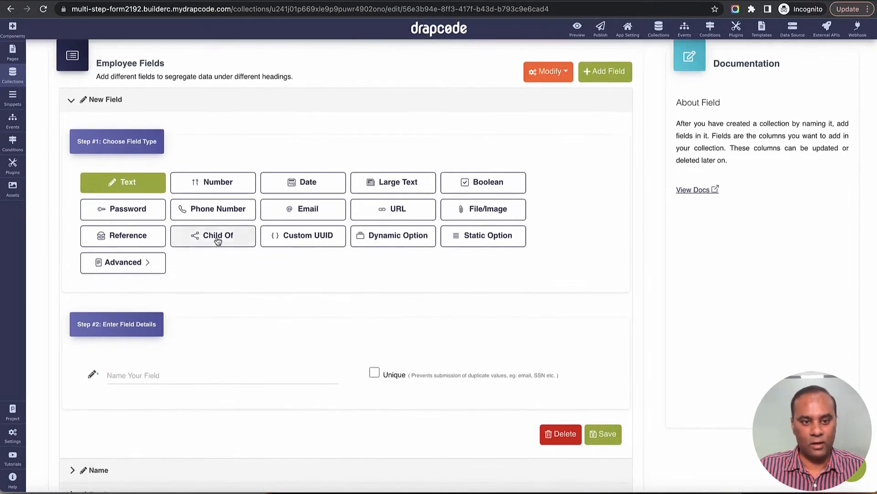
left_click(136, 240)
left_click(160, 369)
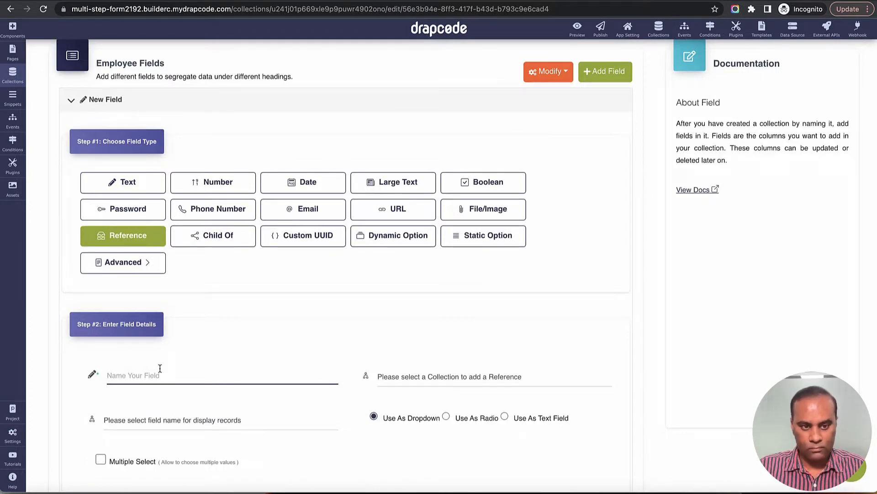
type("Address")
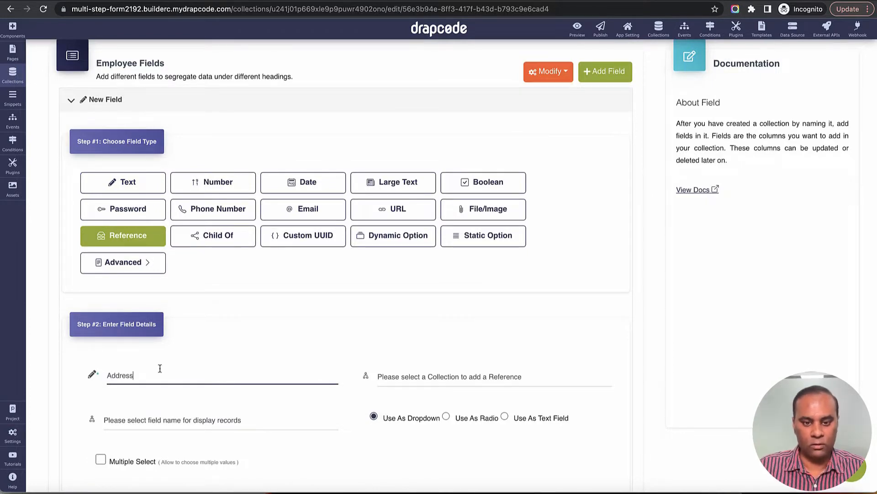
Step: Link Address to the Adress collection, display Locality Name, and save it
scroll(334, 333, "down", 4)
left_click(465, 205)
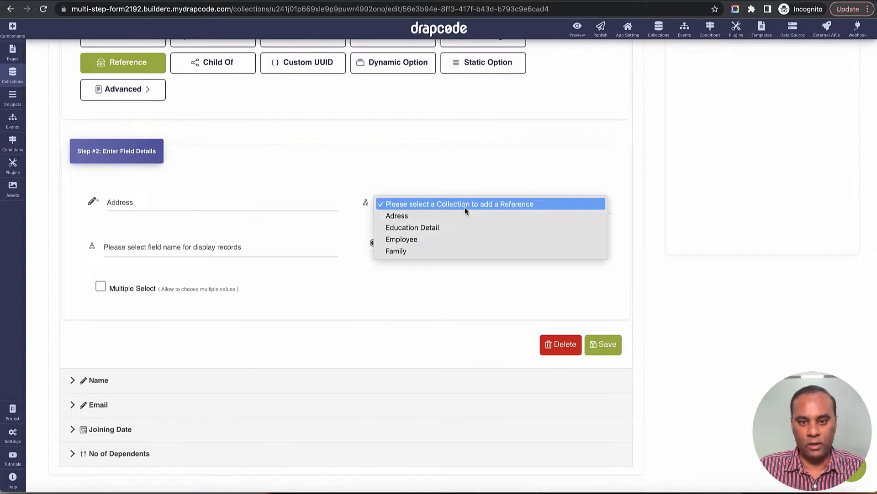
left_click(461, 217)
left_click(220, 248)
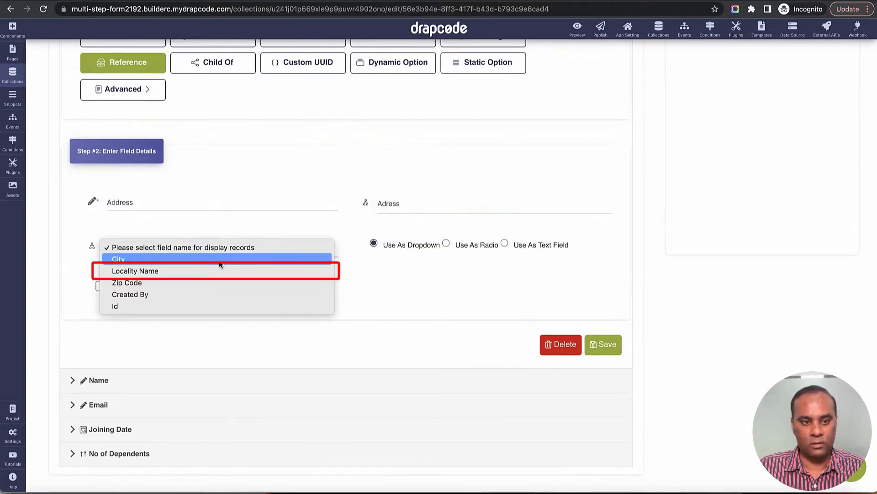
left_click(219, 271)
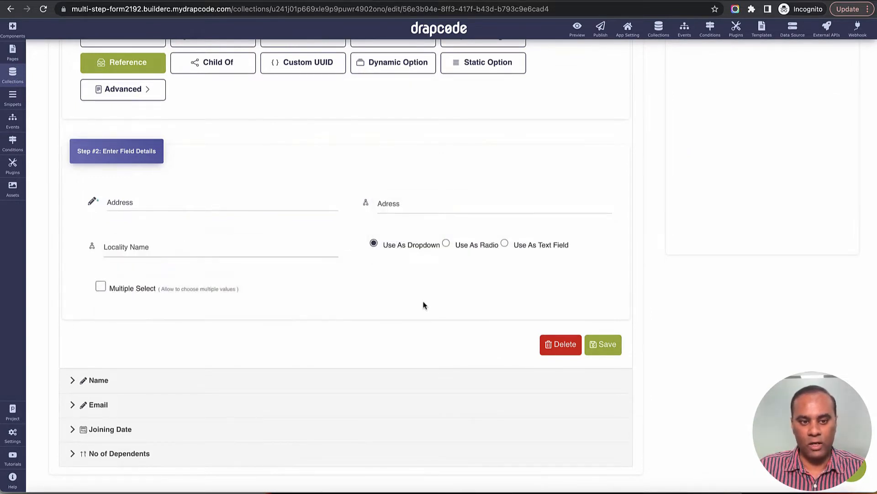
left_click(603, 346)
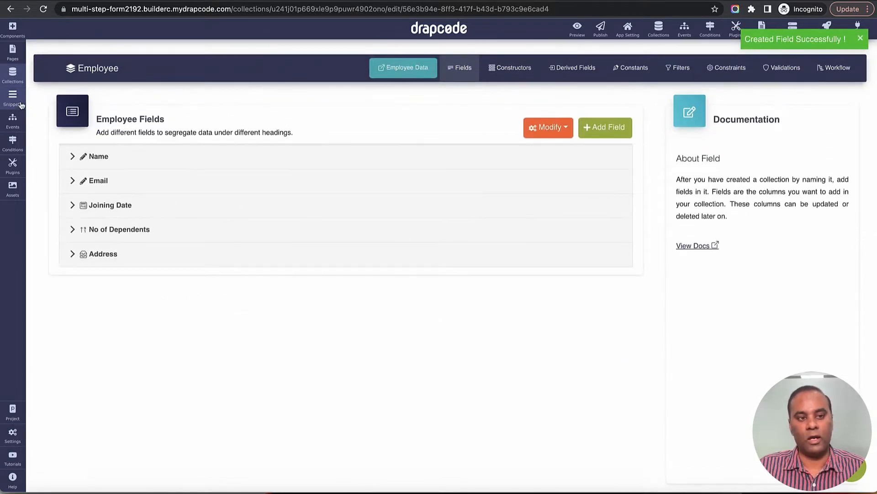
Step: In the Adress collection's configuration, add a new Child Of field named Person
left_click(12, 73)
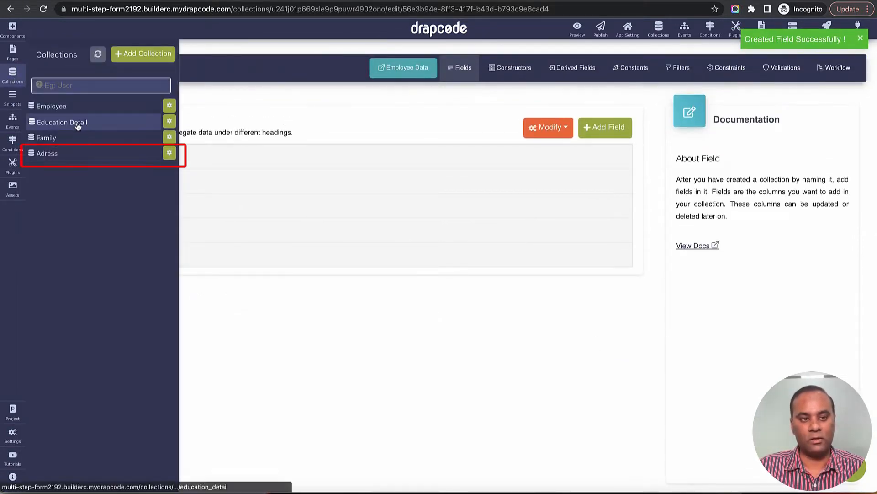
left_click(78, 158)
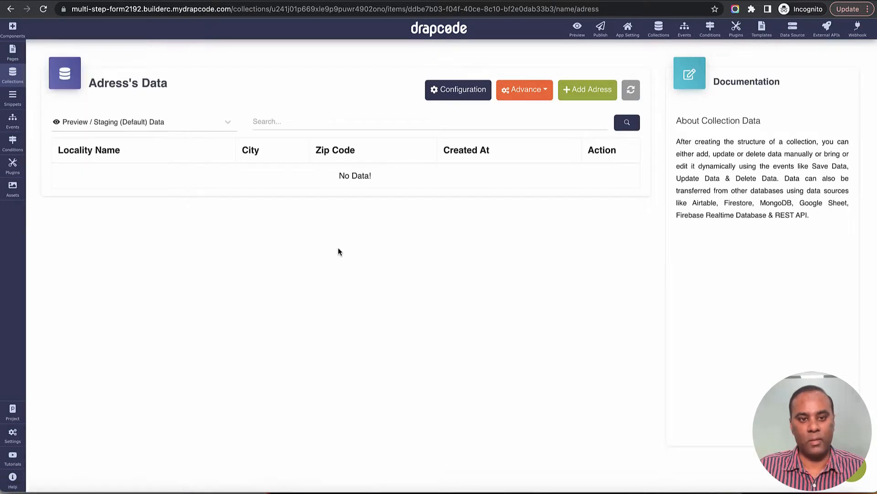
left_click(482, 90)
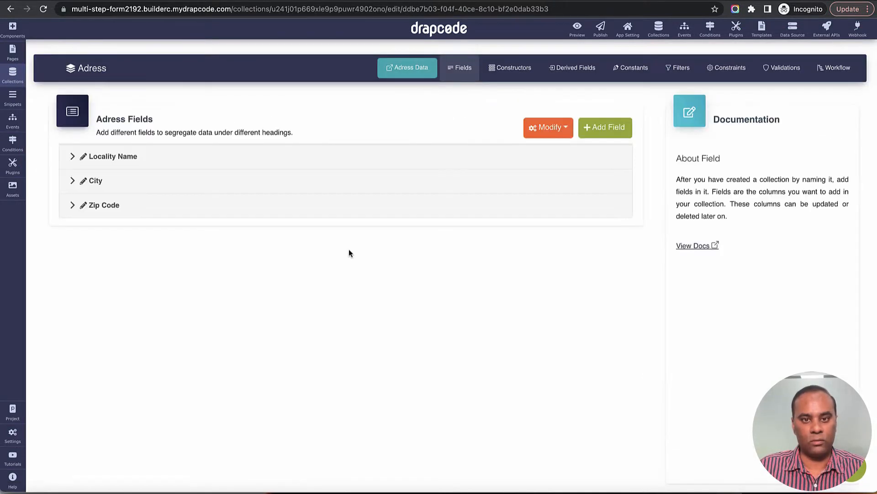
left_click(615, 128)
scroll(243, 338, "down", 3)
left_click(215, 181)
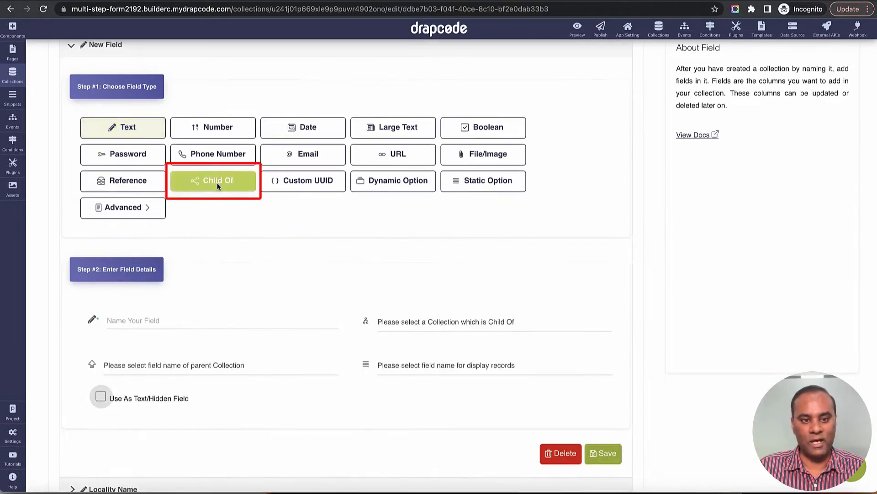
left_click(222, 323)
type("Person")
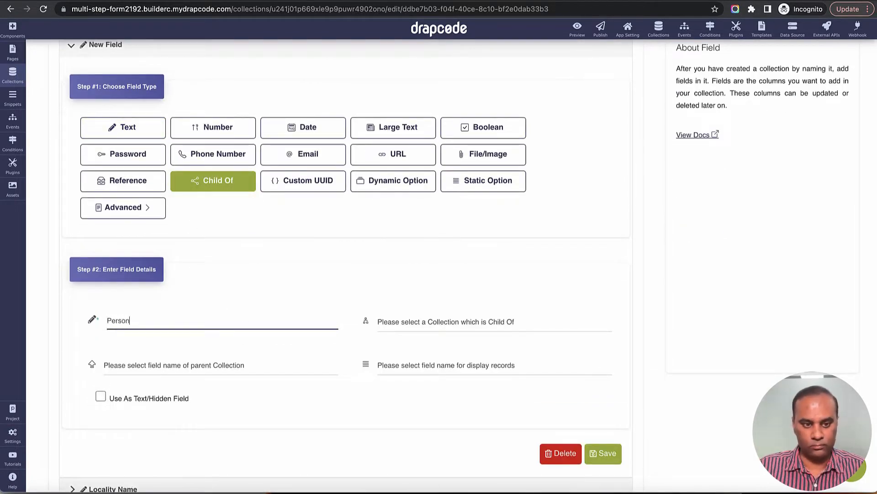
Step: Link Person to Employee's Address field, display records by Name, and save it
left_click(426, 326)
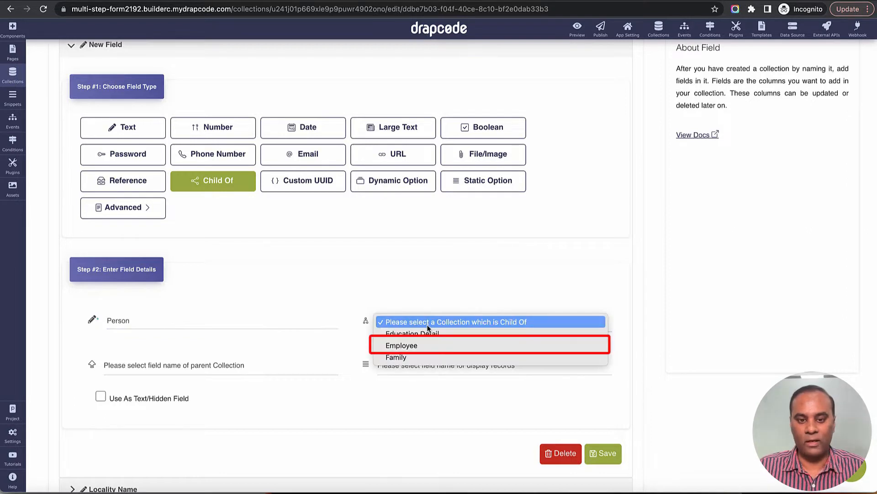
left_click(416, 348)
scroll(277, 357, "down", 2)
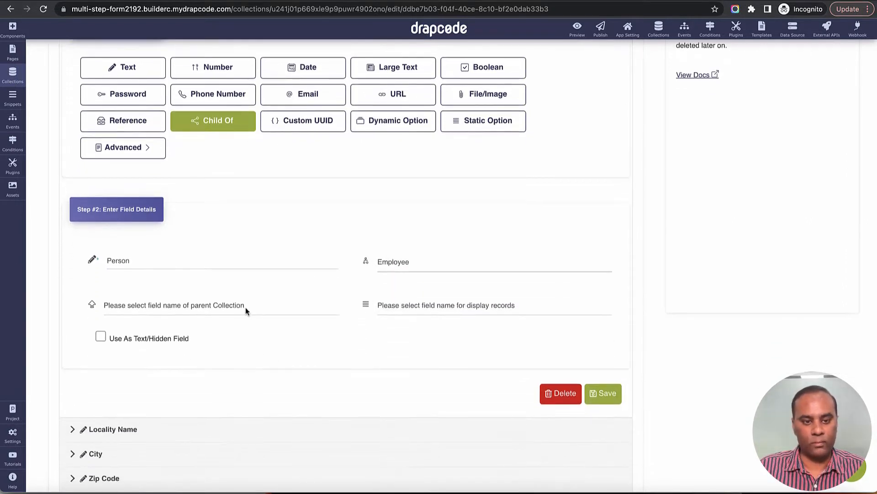
left_click(245, 307)
left_click(245, 318)
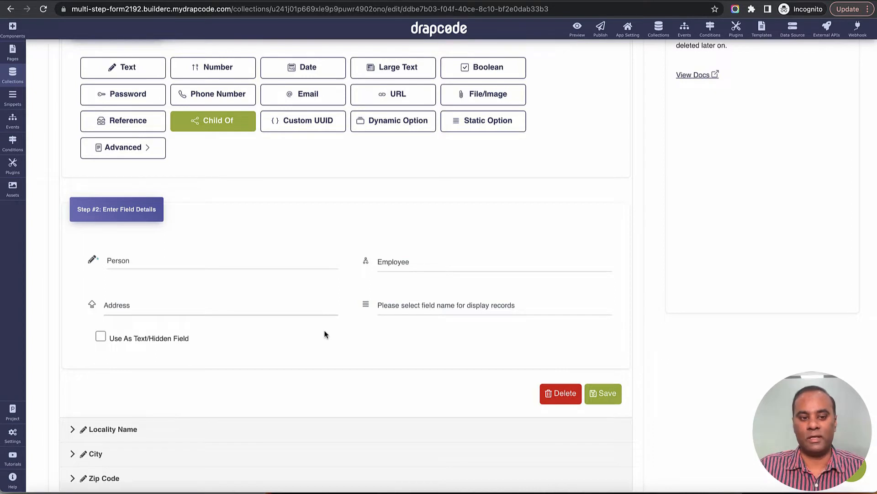
left_click(470, 305)
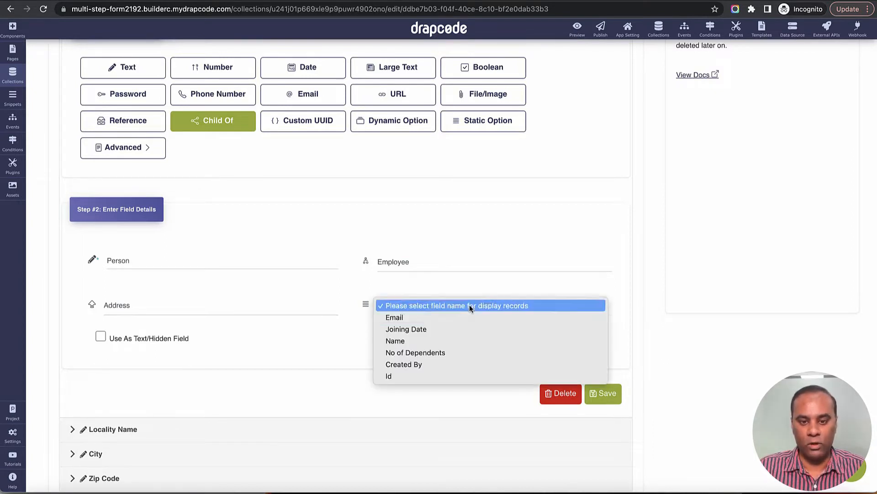
left_click(439, 340)
left_click(601, 394)
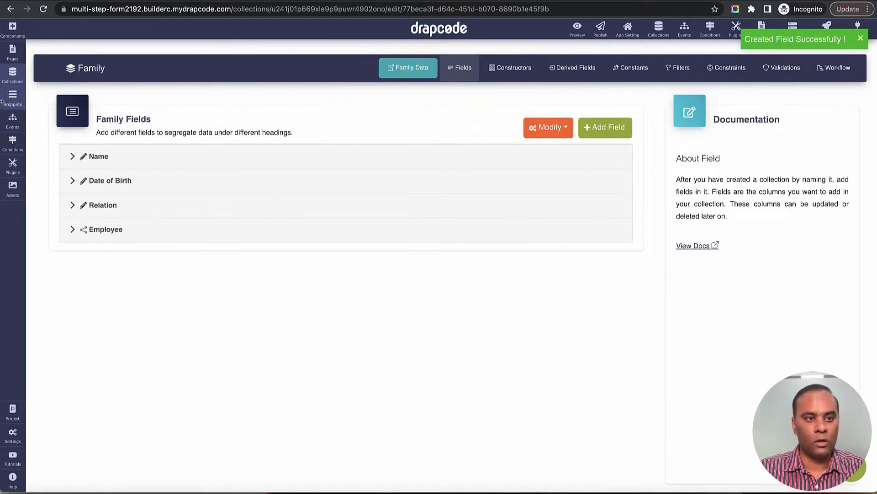
Step: Open the Employee collection's fields and review Name, Email, Joining Date and No of Dependents
left_click(13, 73)
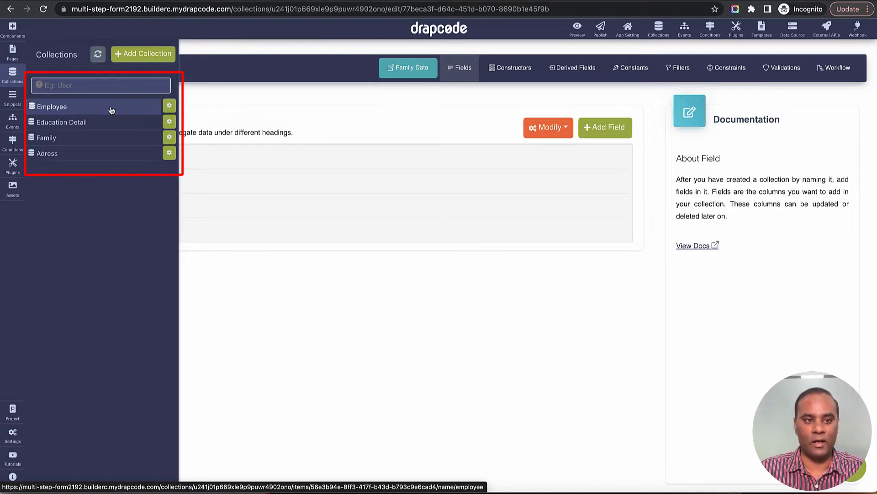
left_click(111, 108)
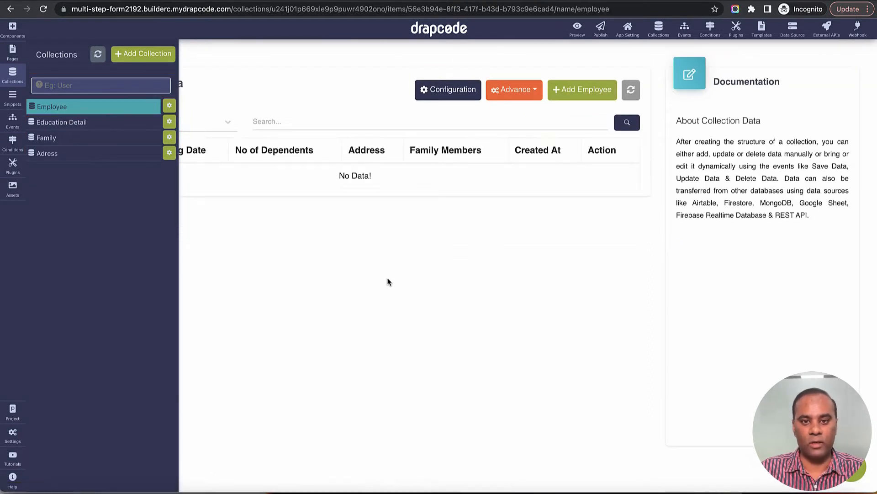
left_click(440, 94)
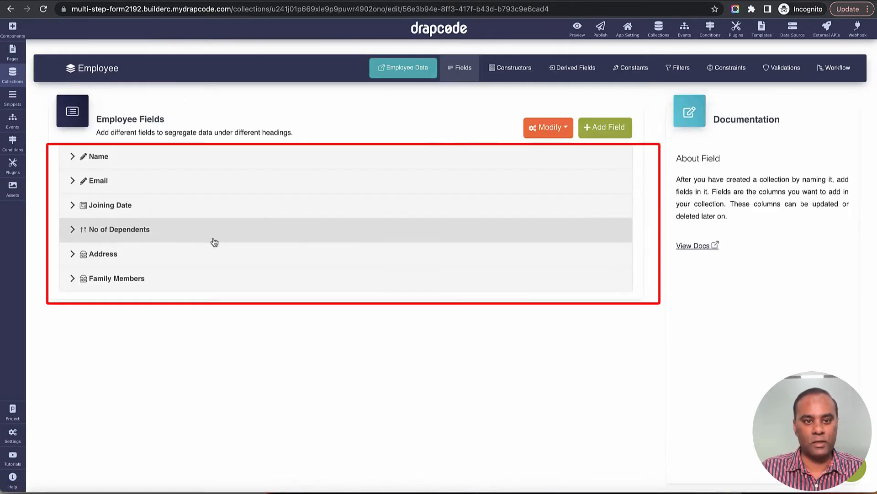
left_click(143, 161)
left_click(143, 162)
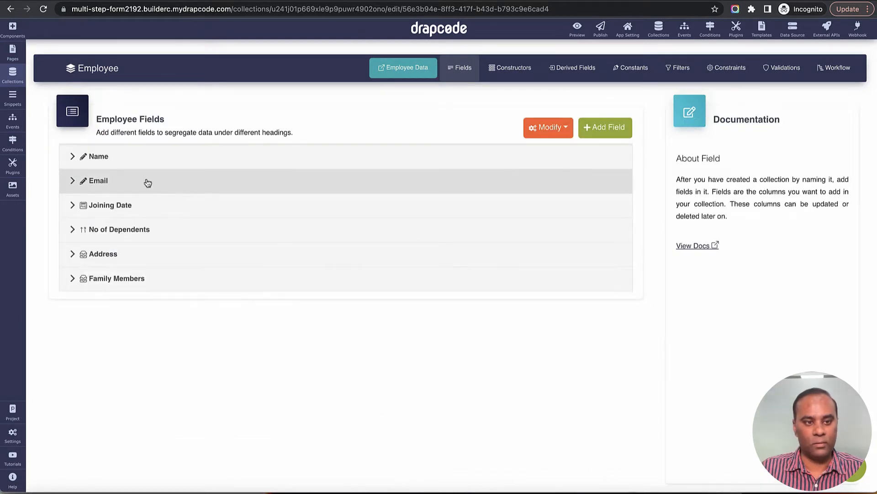
double_click(147, 182)
left_click(149, 204)
left_click(149, 204)
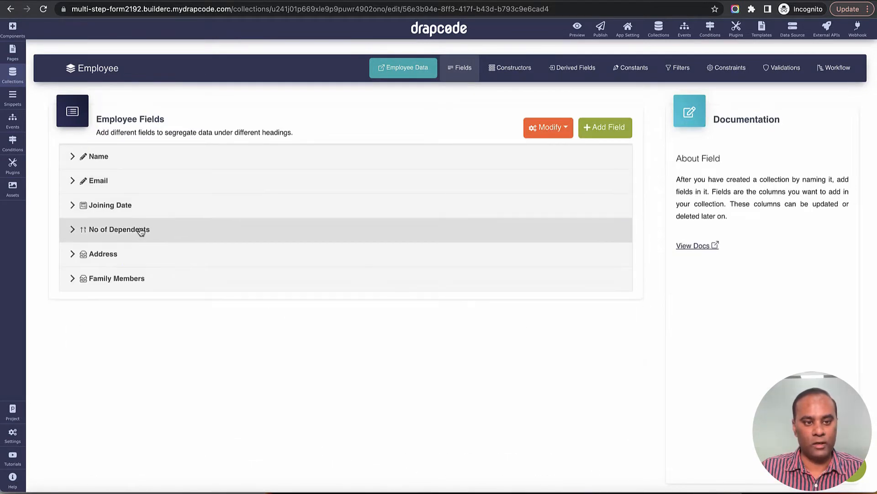
left_click(141, 231)
left_click(150, 233)
Step: Enable Multiple Select on the Address field and update it
left_click(167, 254)
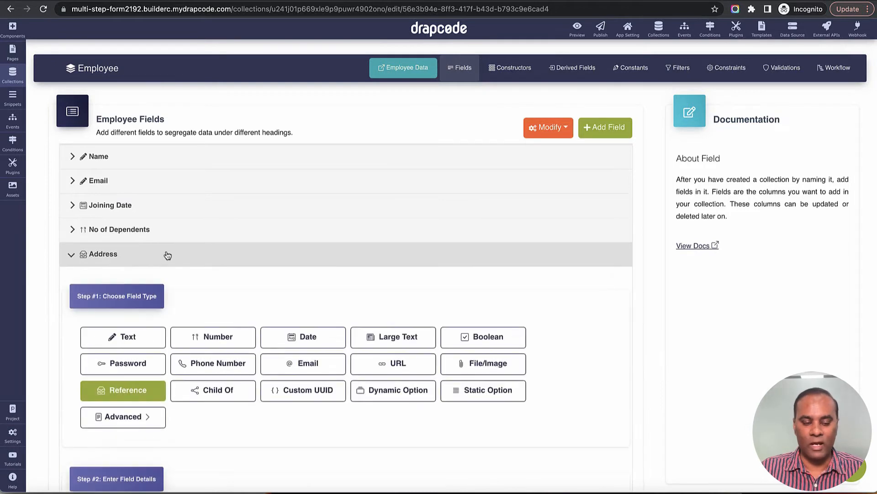
scroll(167, 255, "down", 2)
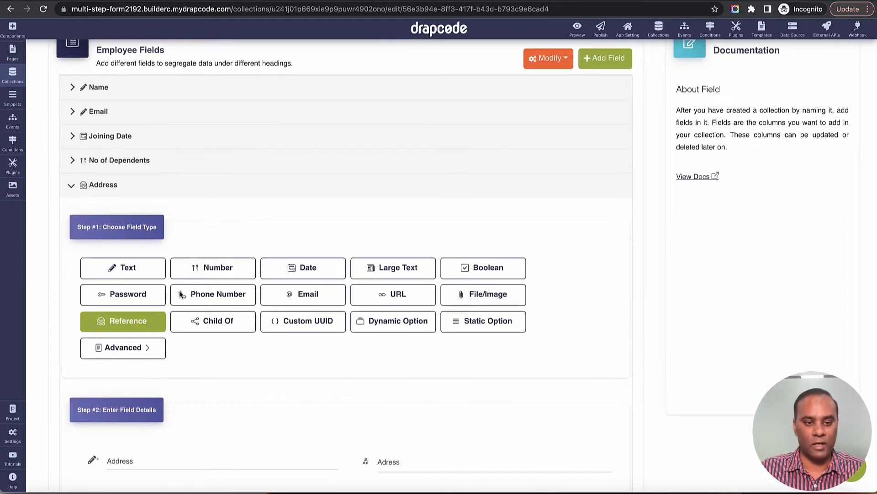
scroll(272, 317, "down", 5)
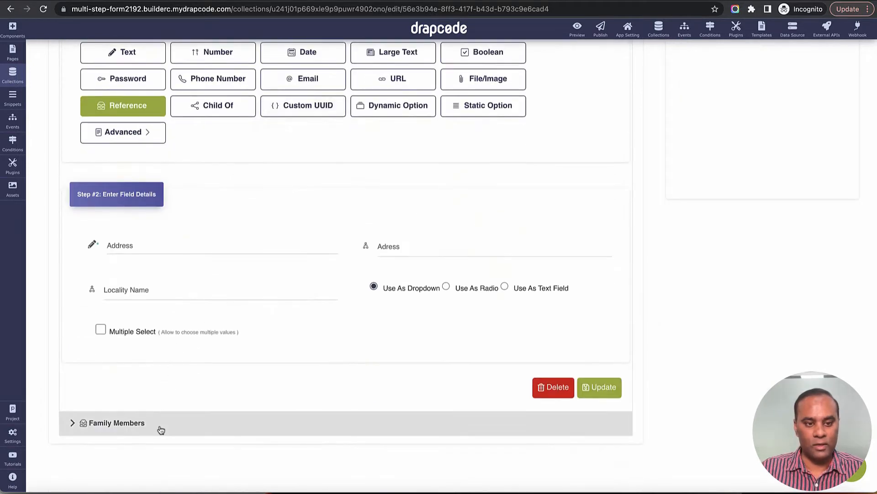
left_click(101, 330)
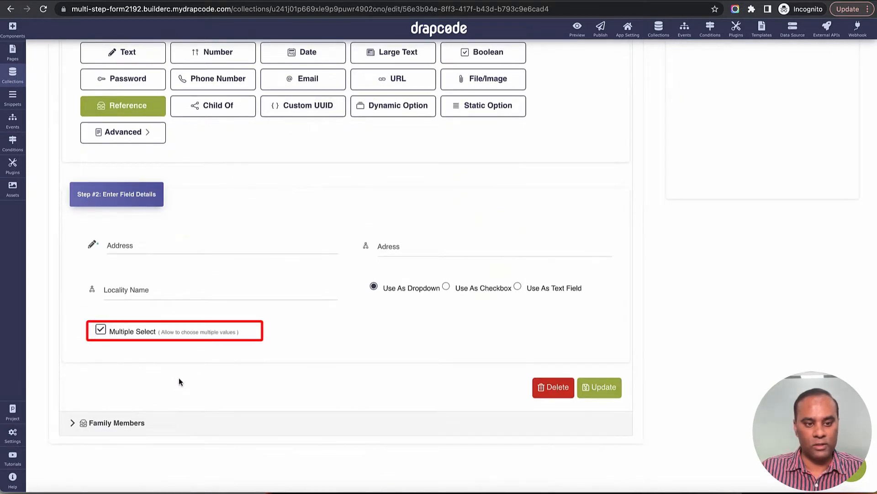
left_click(589, 387)
Step: Inspect the Family Members field settings, then collapse them
left_click(116, 421)
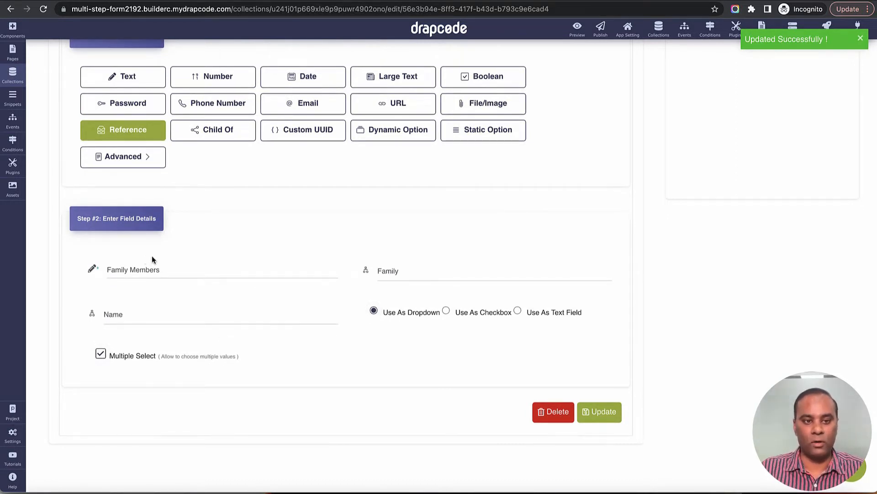
scroll(293, 281, "up", 3)
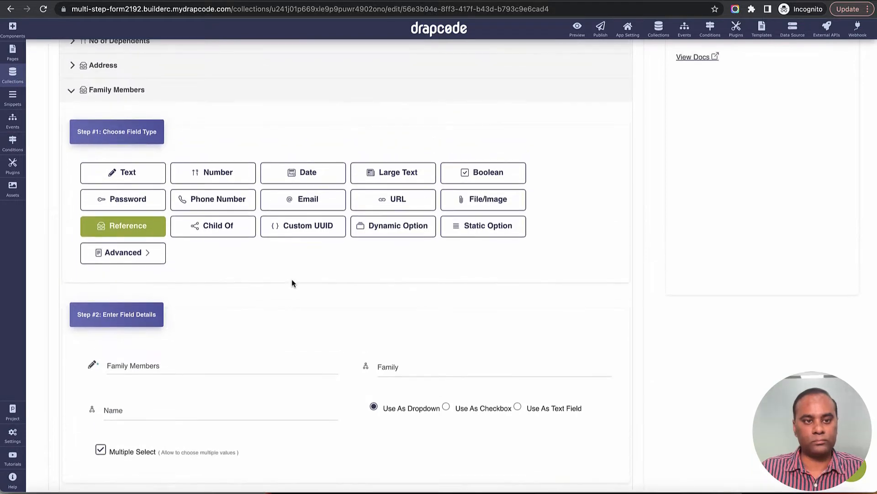
left_click(170, 102)
scroll(222, 152, "up", 2)
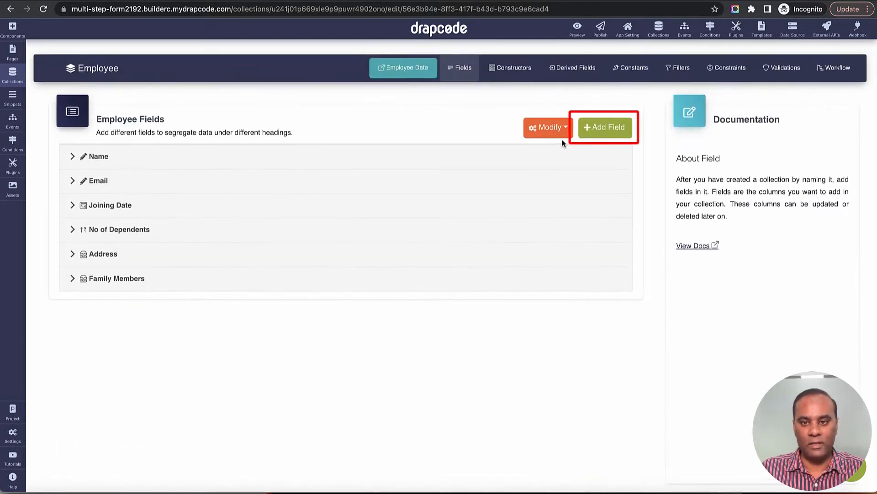
Step: Add a Reference field to Employee that points to the Education Detail collection
left_click(594, 130)
scroll(161, 305, "down", 2)
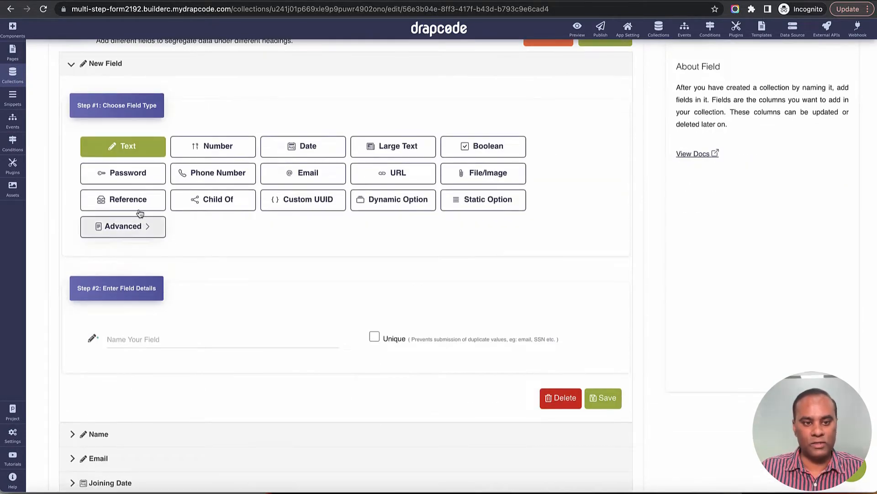
left_click(127, 199)
scroll(194, 304, "down", 2)
left_click(173, 251)
type("Ed")
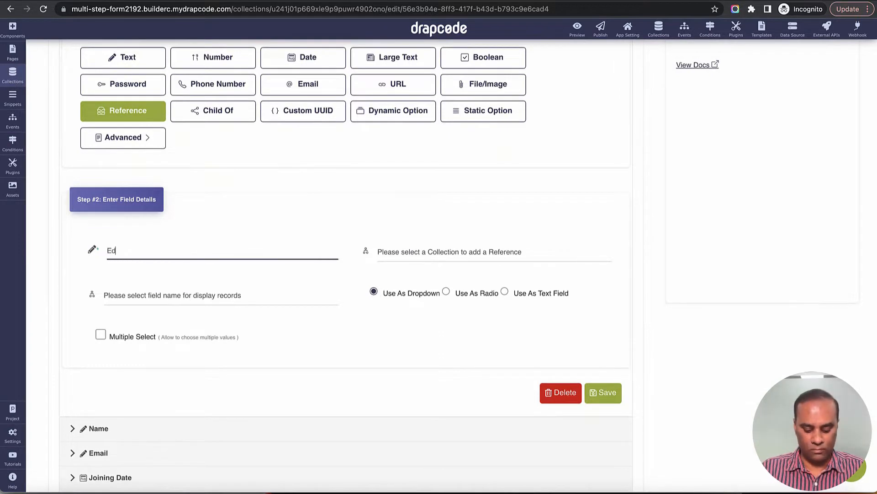
type("ucation")
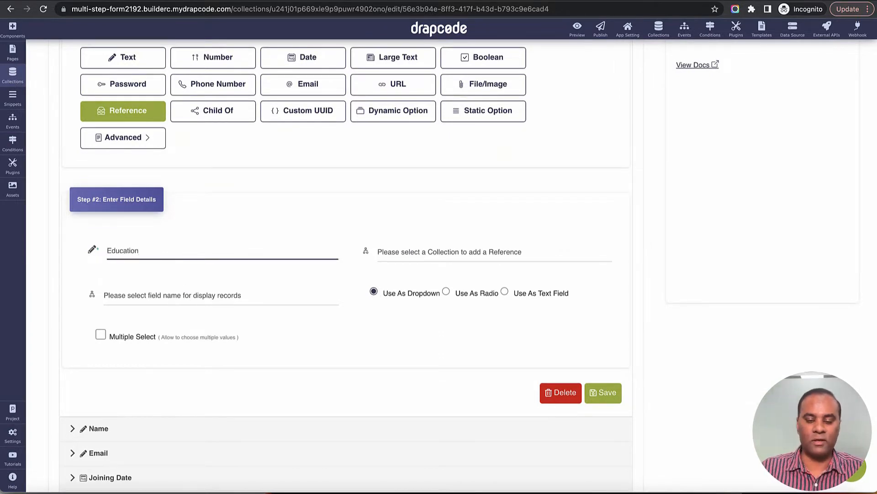
left_click(388, 255)
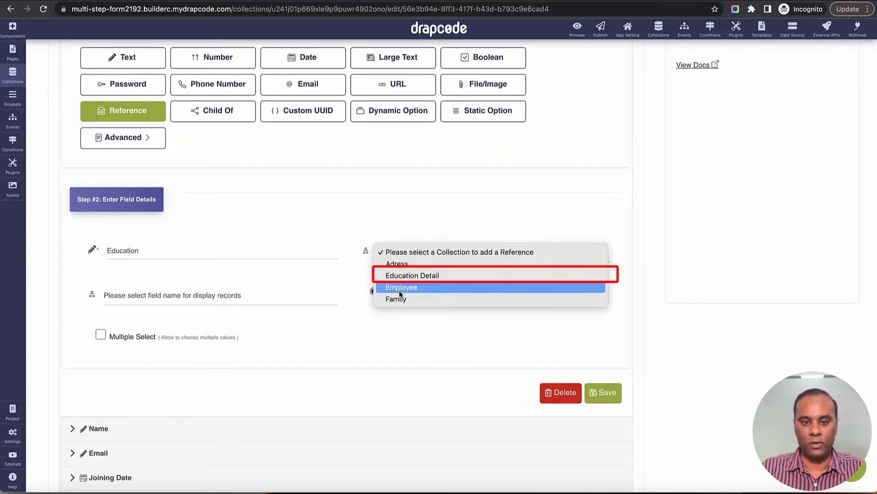
left_click(413, 275)
Step: Name it Education Details, display University Name, allow multiple selections, and save
left_click(218, 256)
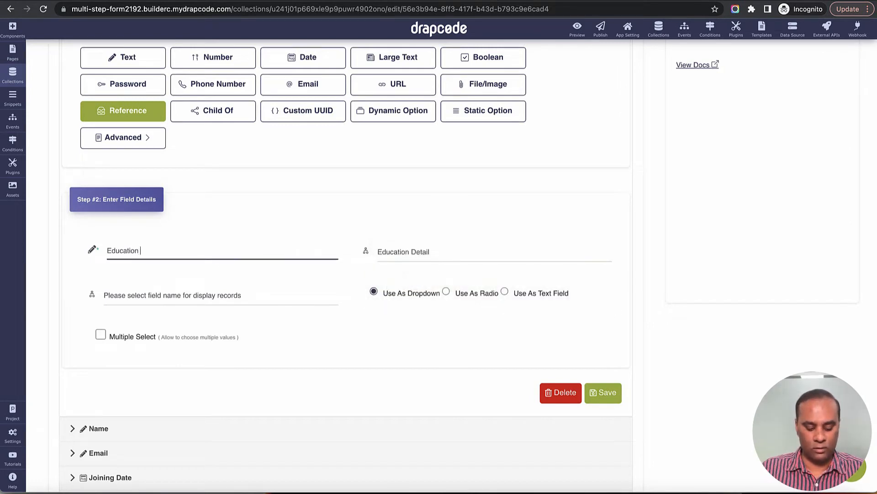
type("Details")
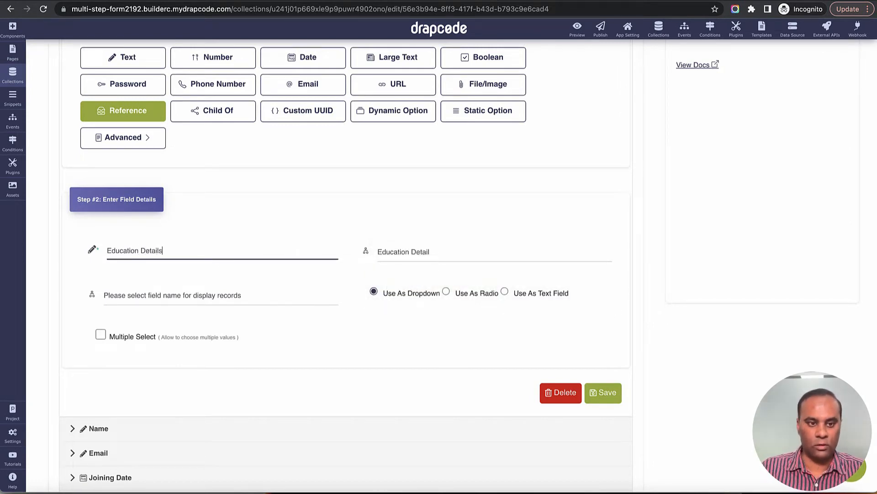
left_click(218, 295)
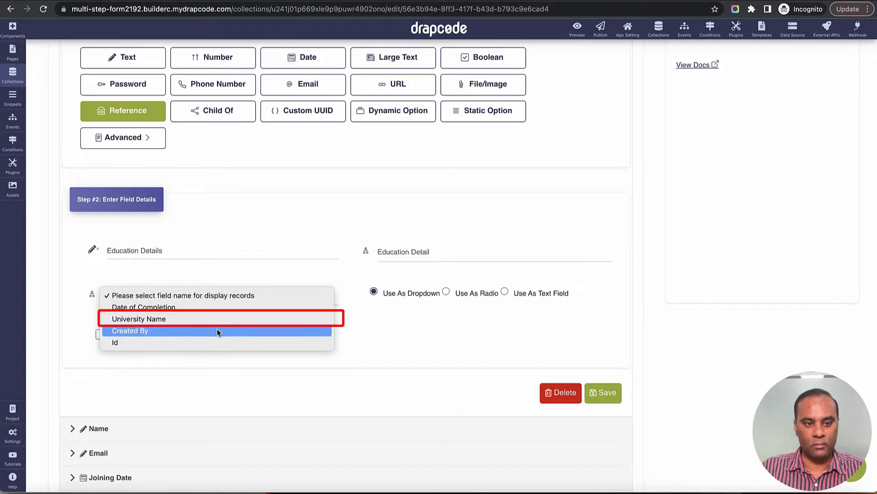
left_click(218, 320)
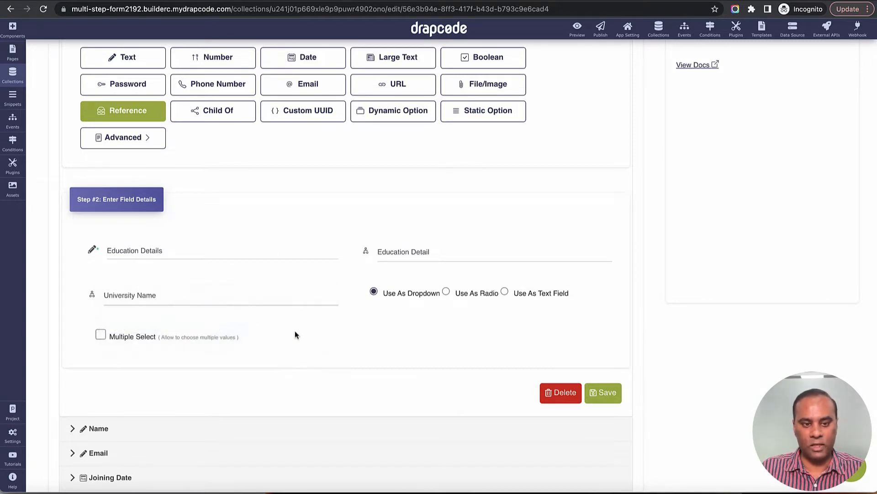
left_click(102, 336)
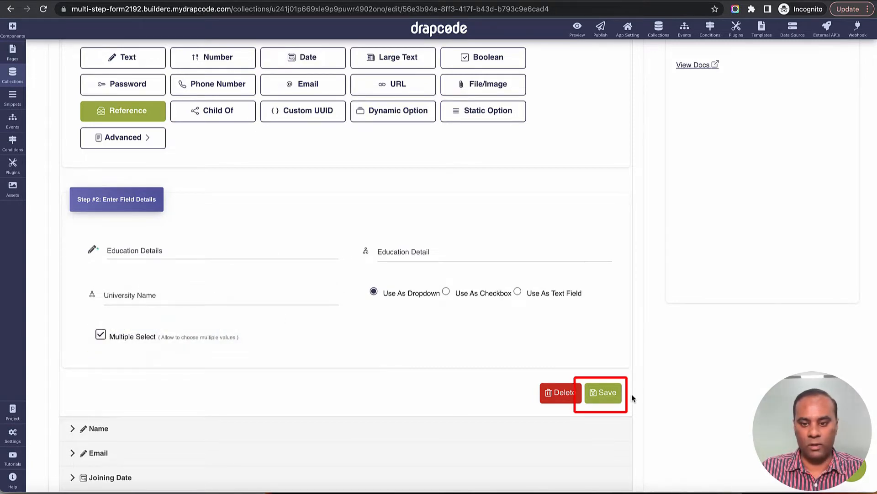
left_click(603, 392)
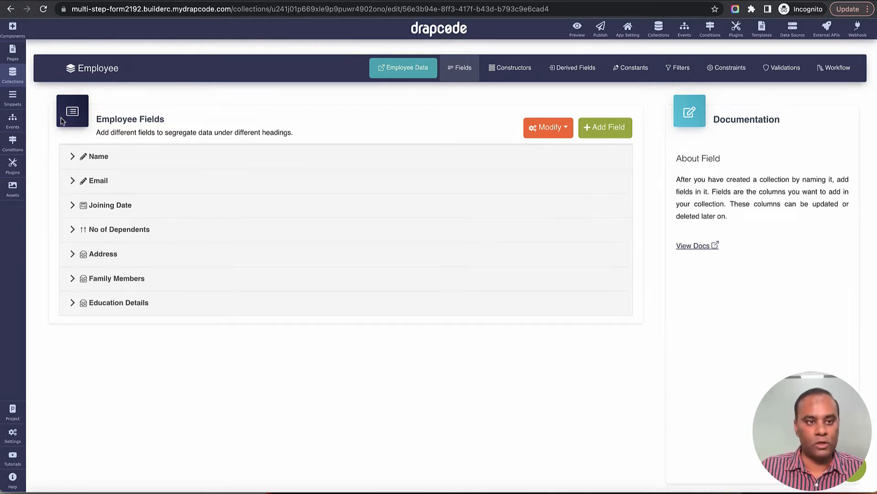
Step: From the Pages list, begin adding a new page
left_click(13, 60)
left_click(152, 55)
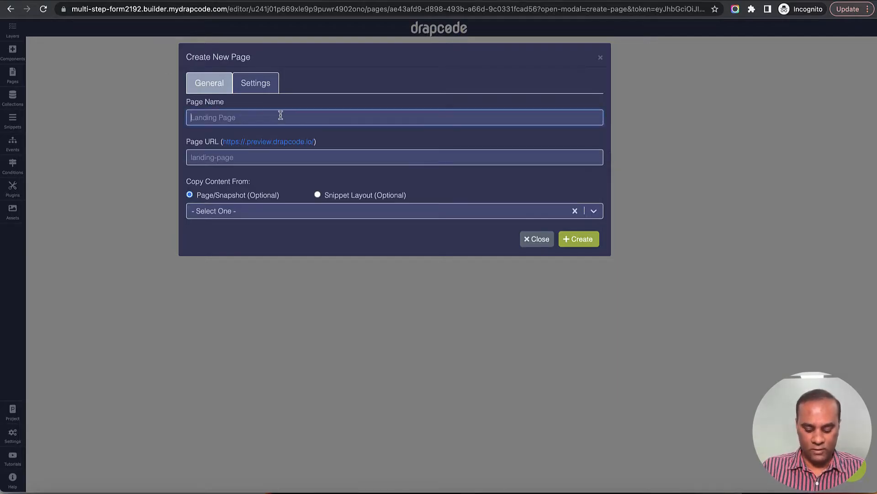
Step: Create a blank page named Step 1 with no copied content
type("Step 1")
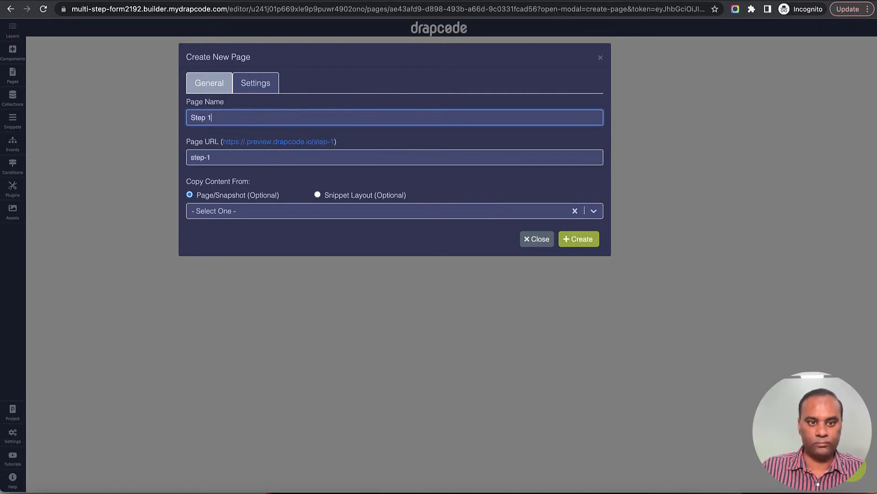
left_click(284, 211)
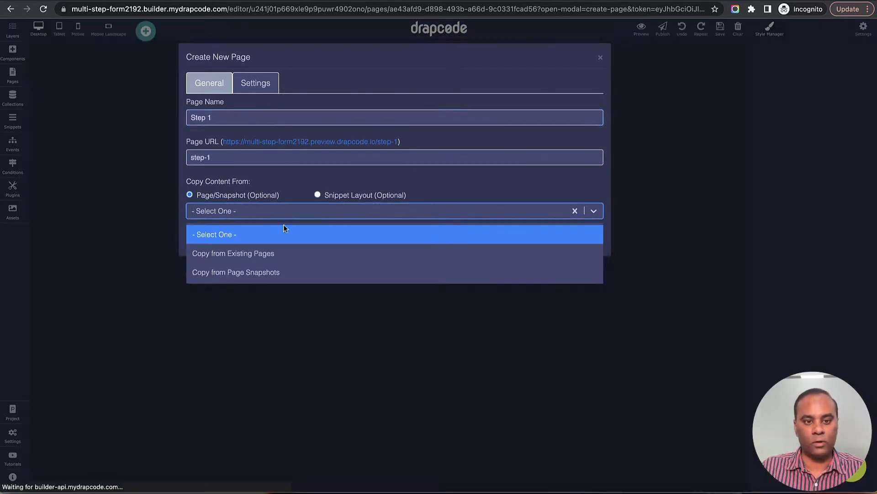
left_click(294, 232)
left_click(576, 240)
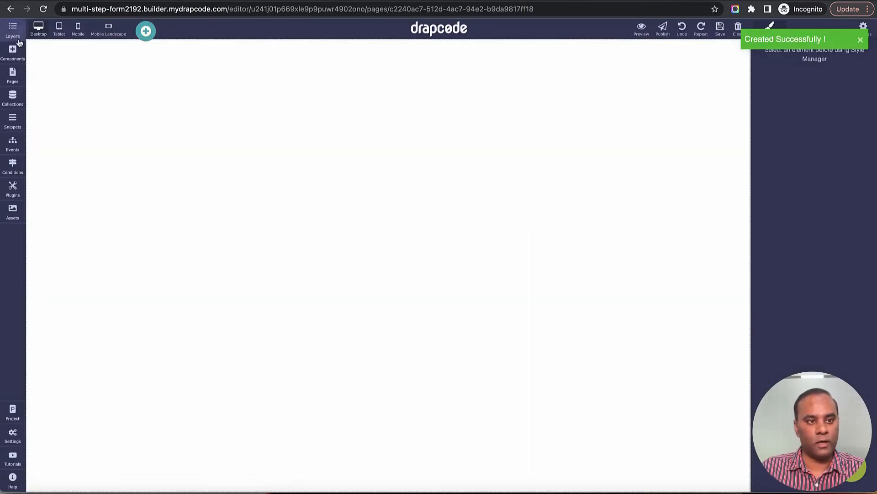
Step: Add a Navbar to the top of the page and retitle it Onboarding
left_click(13, 51)
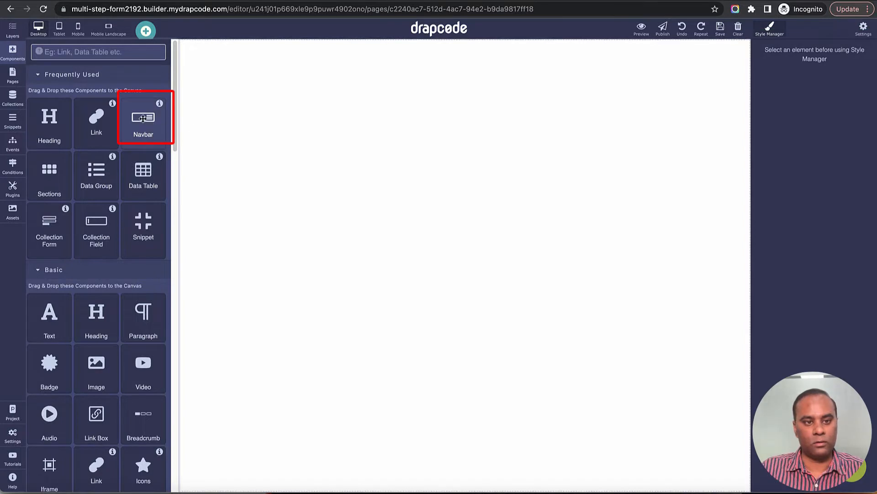
left_click_drag(141, 121, 186, 122)
double_click(57, 63)
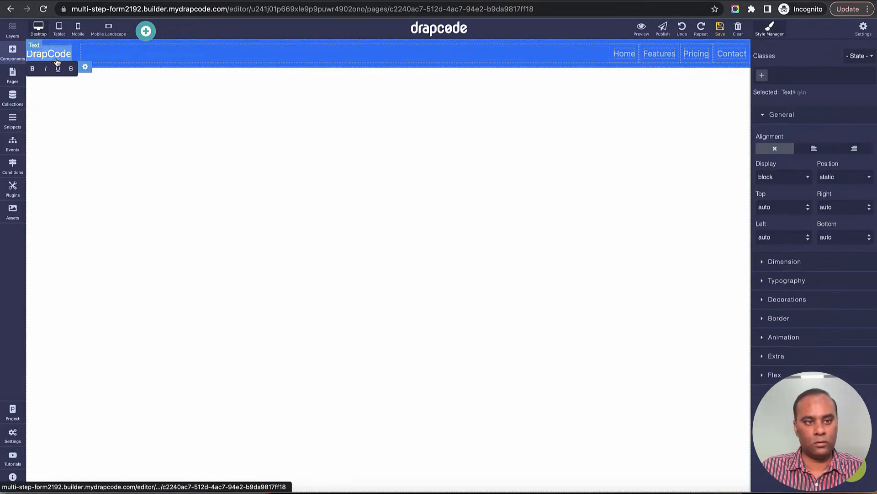
type("Onboarding")
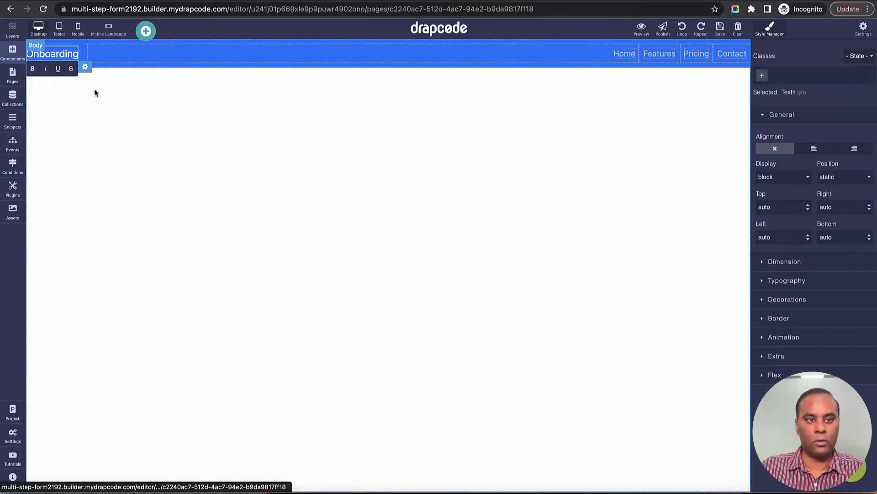
left_click(208, 144)
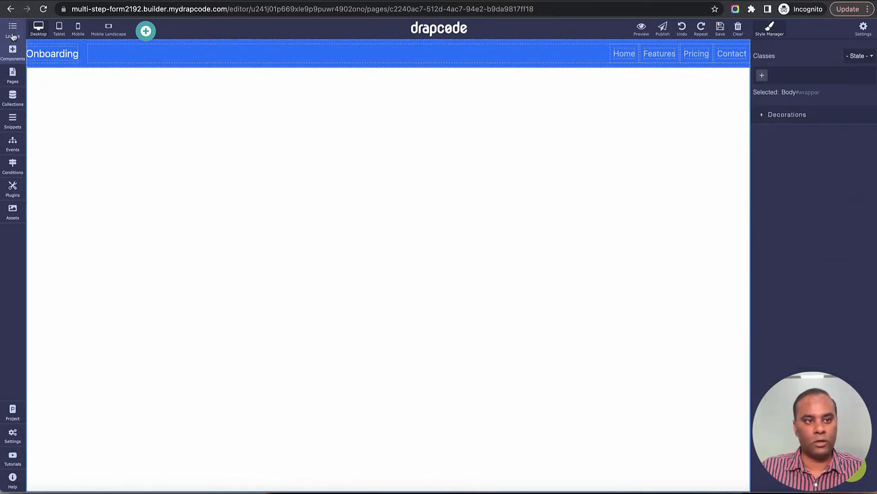
Step: Drop a 2 Column Blank section below the navbar
left_click(12, 53)
left_click_drag(49, 172, 151, 222)
left_click(305, 124)
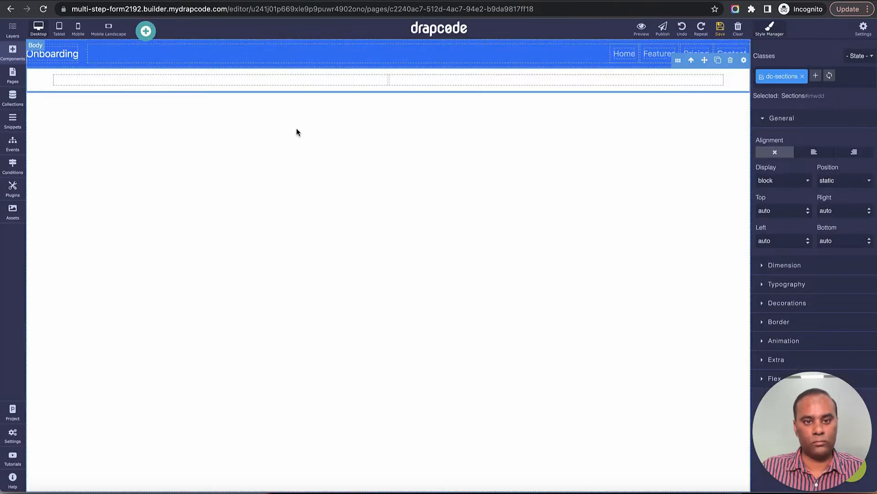
Step: Place a Collection Form bound to the Employee collection in the right column
left_click(13, 51)
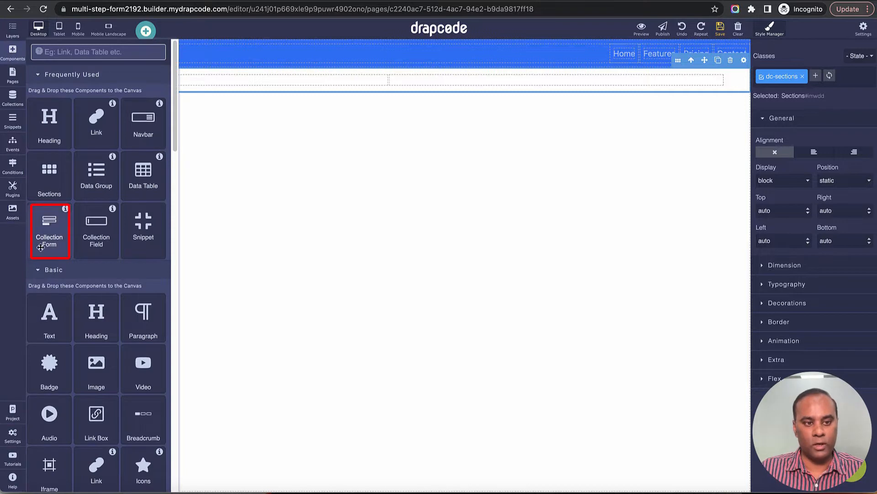
left_click_drag(49, 231, 555, 84)
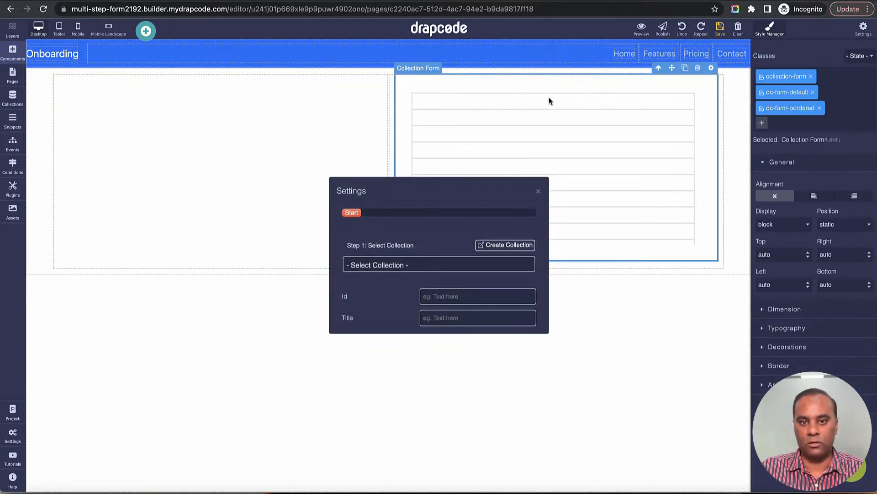
left_click(443, 261)
left_click(441, 298)
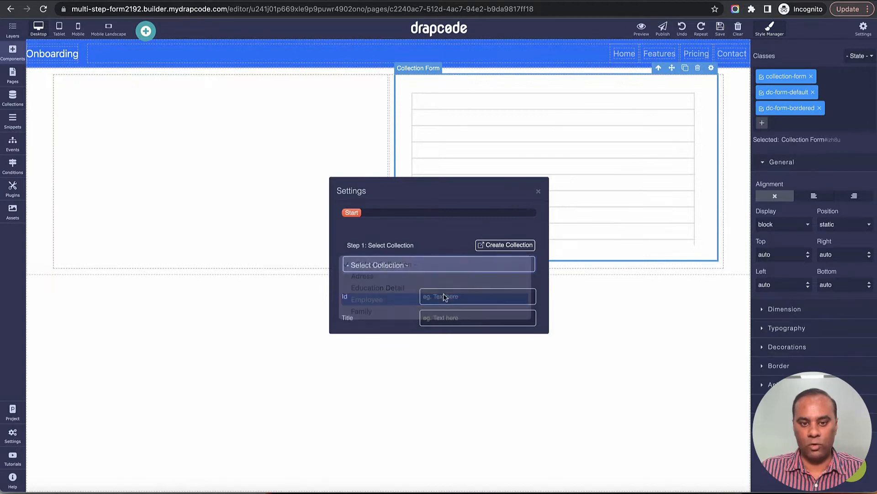
left_click(538, 153)
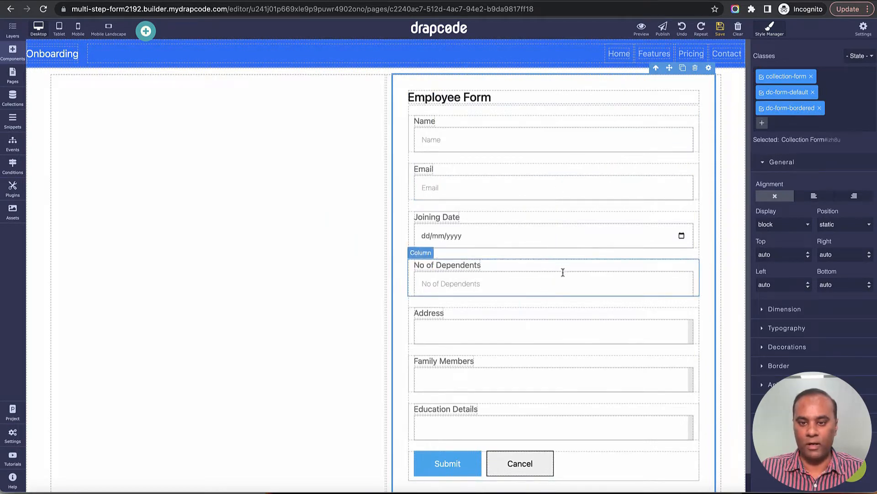
Step: Remove the Address, Family Members and Education Details fields from the form and save the page
left_click(569, 310)
left_click(680, 301)
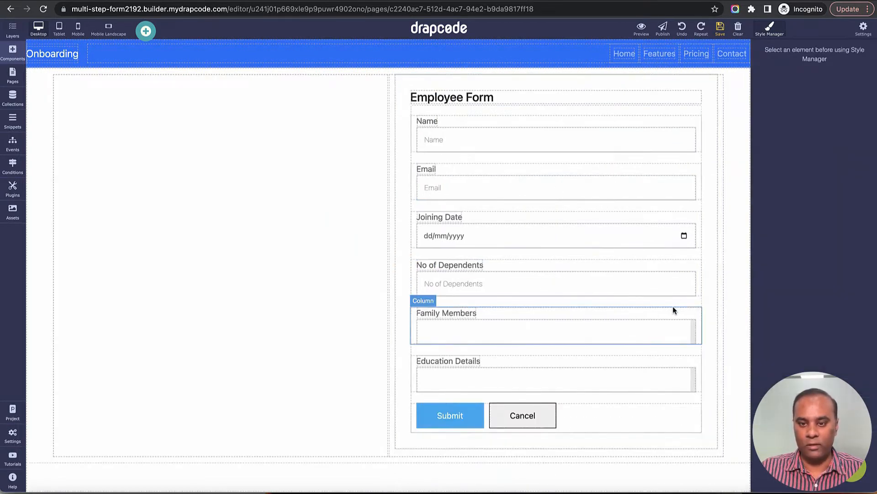
left_click(675, 311)
left_click(680, 301)
left_click(679, 316)
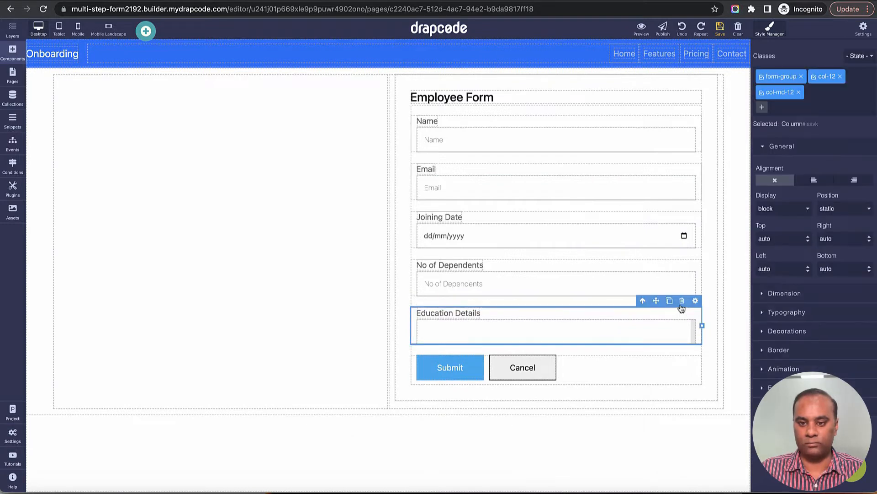
left_click(680, 301)
left_click(721, 28)
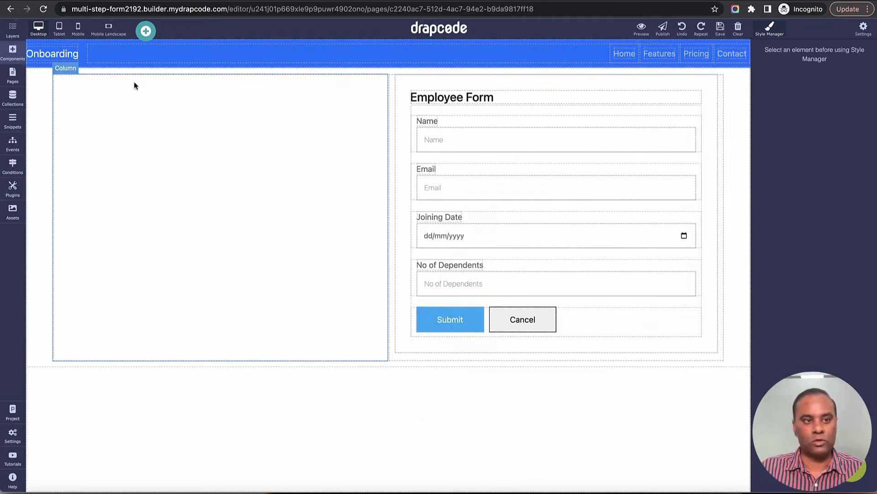
Step: Add a 'Basic Details' heading atop the left column, then show the page's Events list
left_click(12, 52)
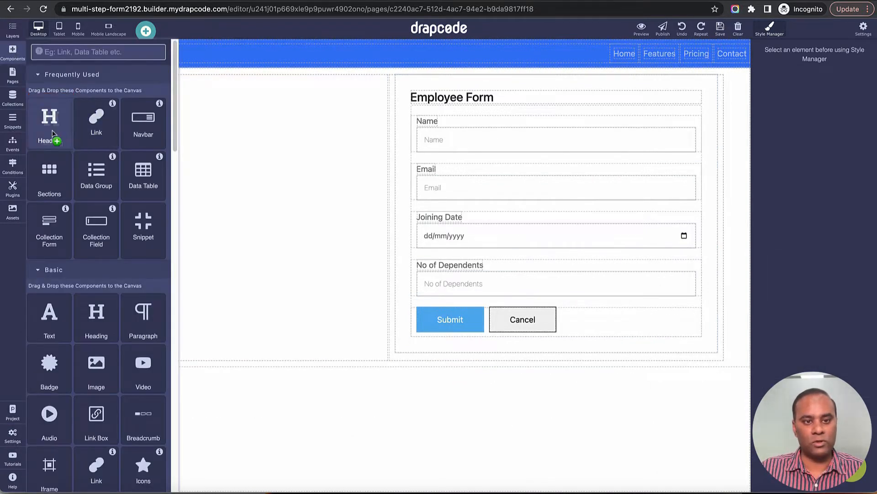
left_click_drag(51, 143, 189, 182)
triple_click(173, 90)
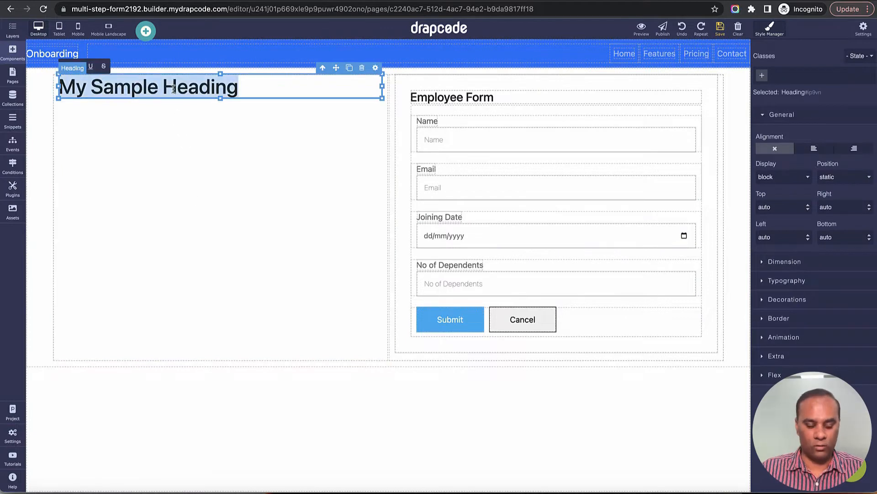
type("basic")
key("BackSpace")
key("BackSpace")
key("BackSpace")
key("BackSpace")
key("BackSpace")
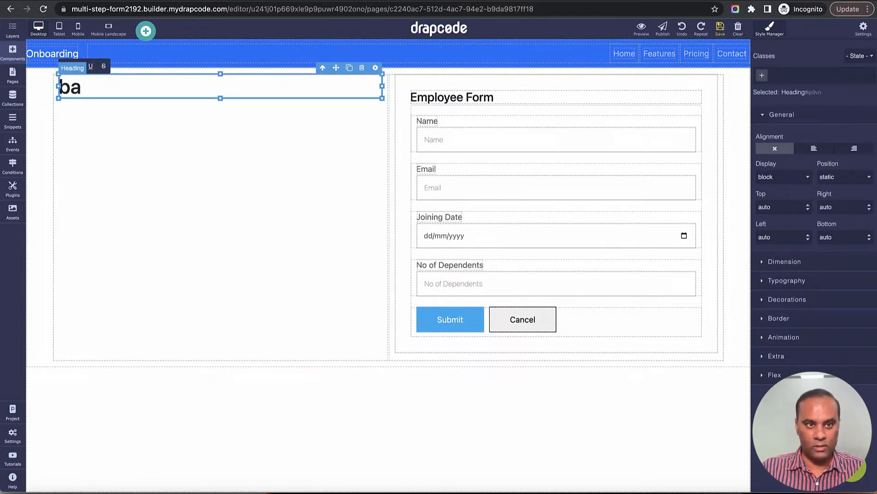
type("Basic")
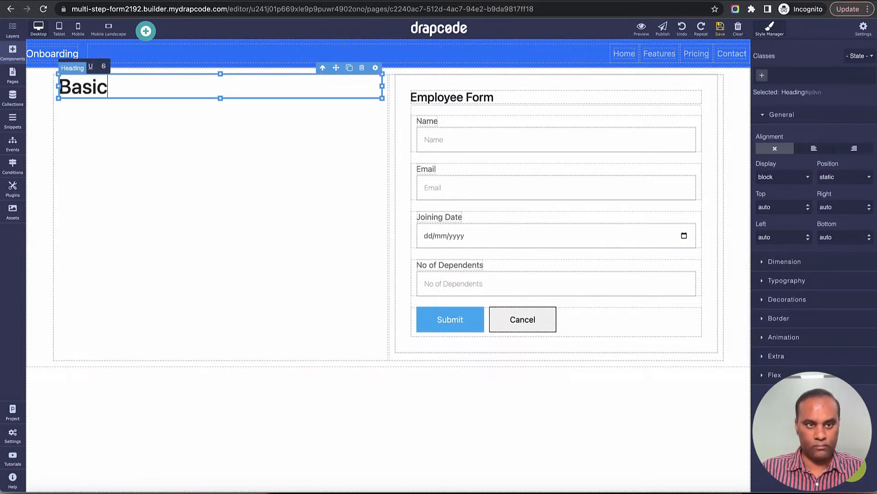
type(" Details")
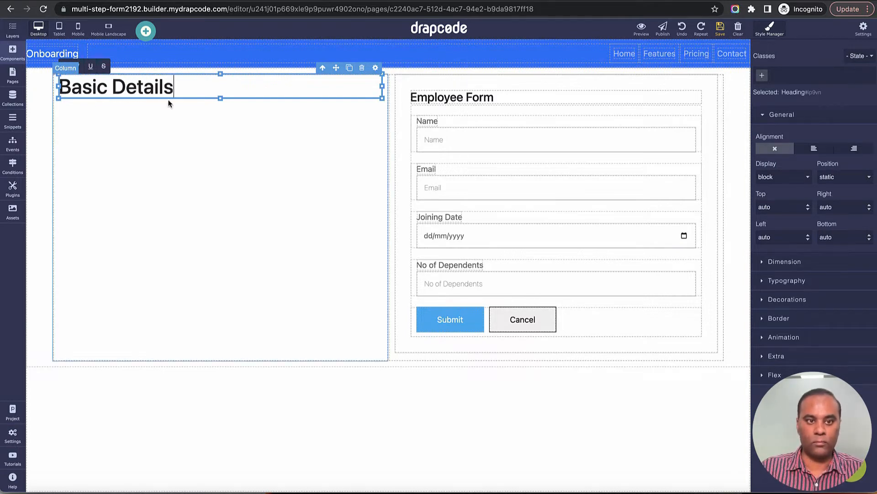
left_click(258, 219)
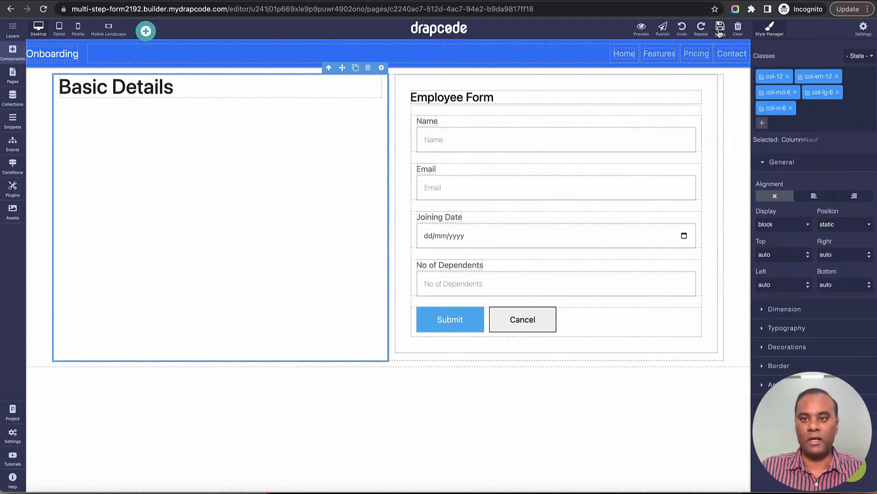
left_click(11, 145)
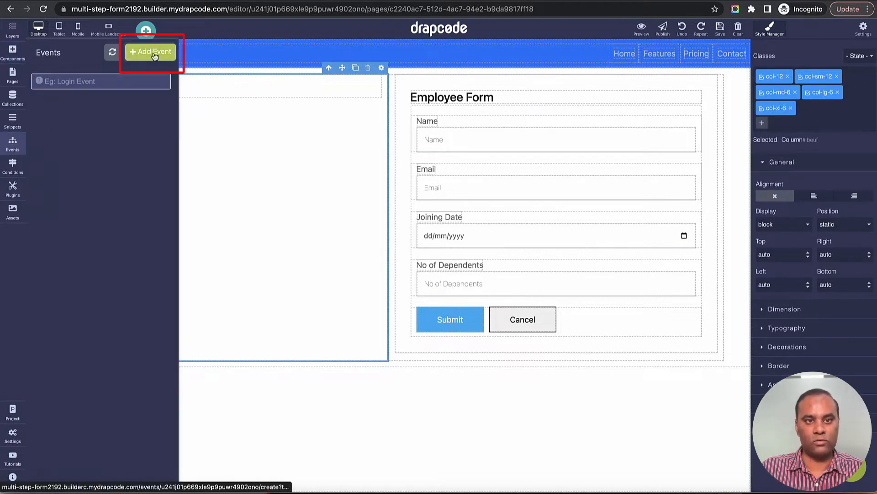
Step: Create a new event named Save Employee Data
left_click(154, 53)
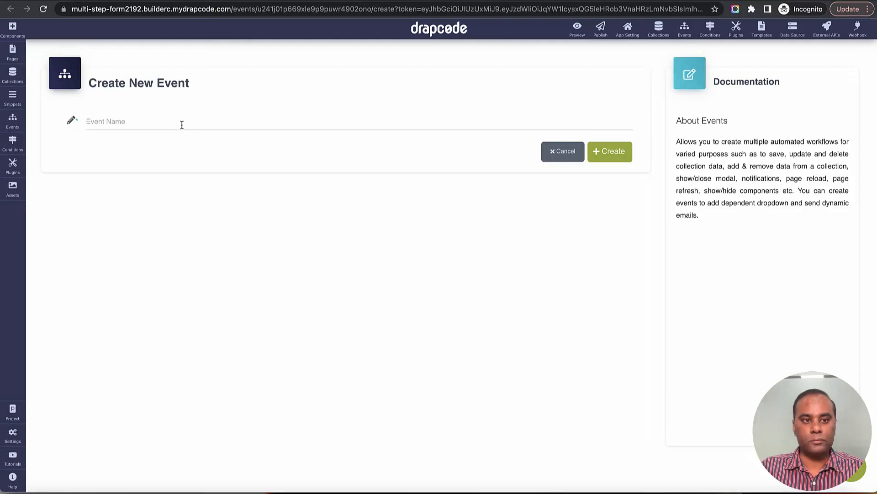
left_click(182, 123)
type("Save Employee Data")
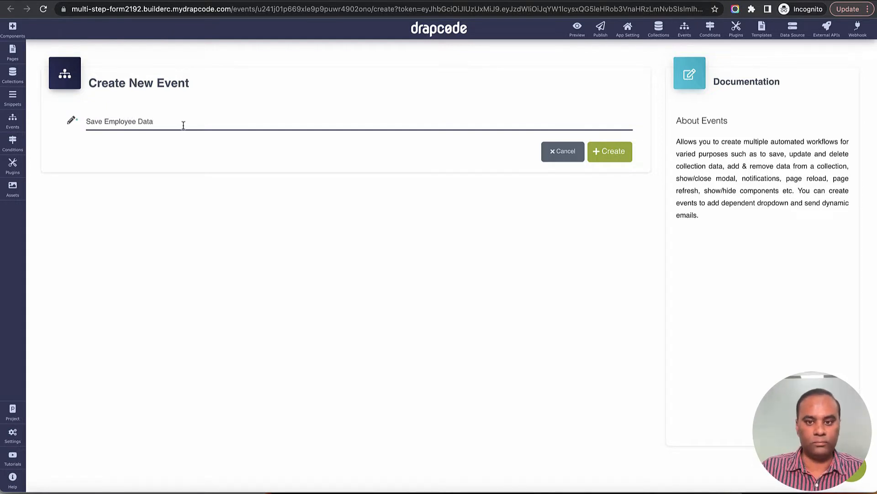
left_click(613, 155)
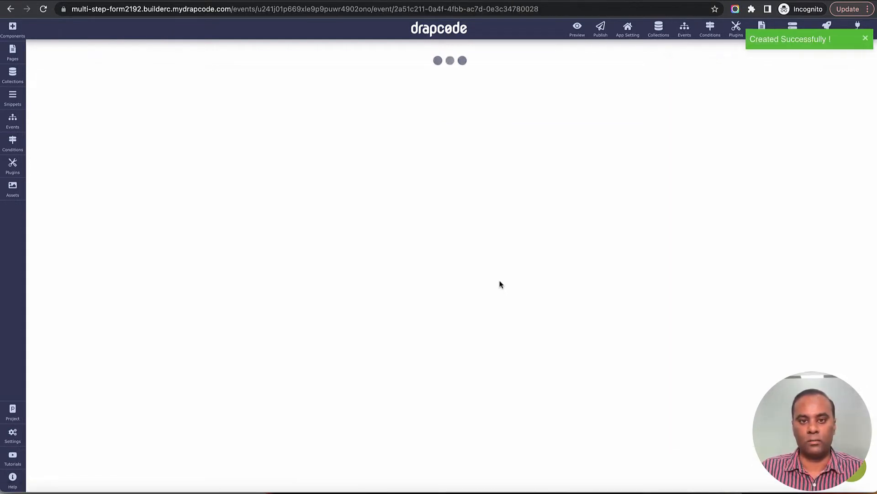
Step: Add a Save Data action to the event targeting the Employee collection
left_click(345, 179)
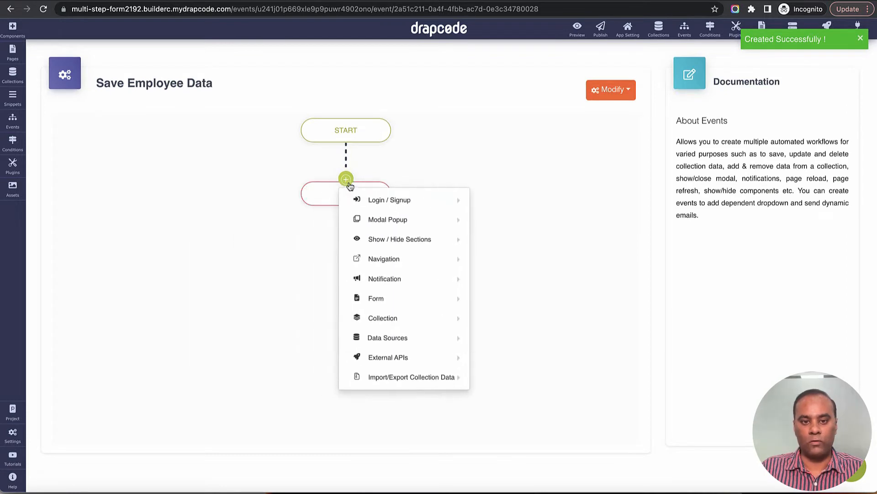
mouse_move(373, 296)
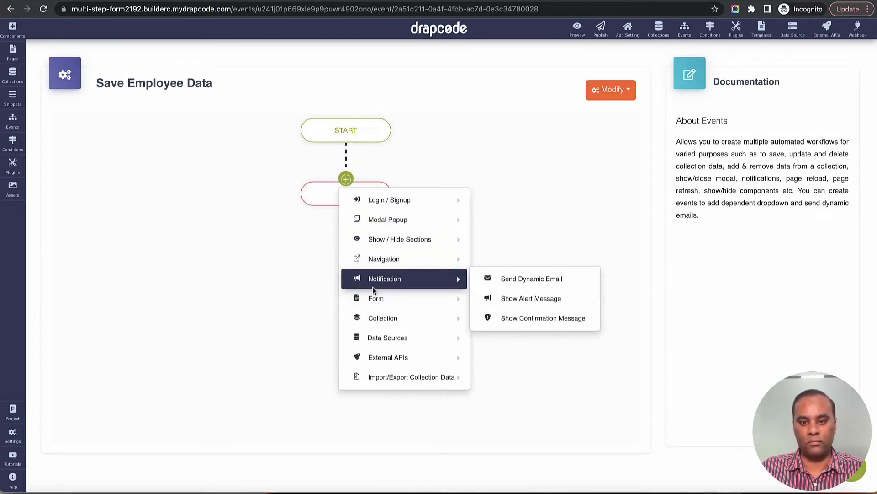
mouse_move(387, 337)
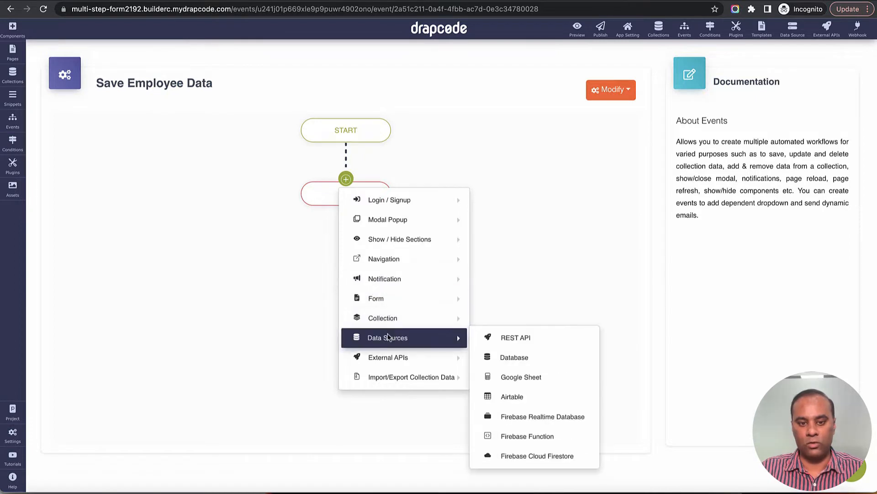
mouse_move(460, 315)
left_click(527, 317)
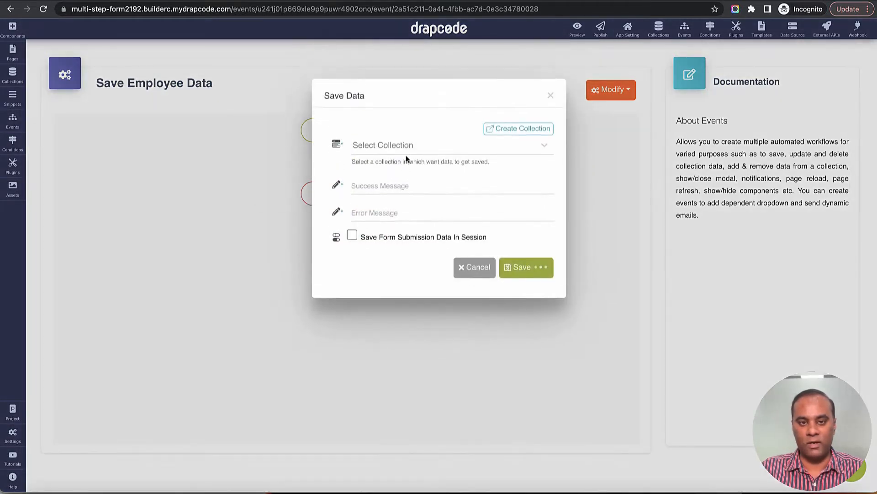
left_click(407, 153)
left_click(407, 176)
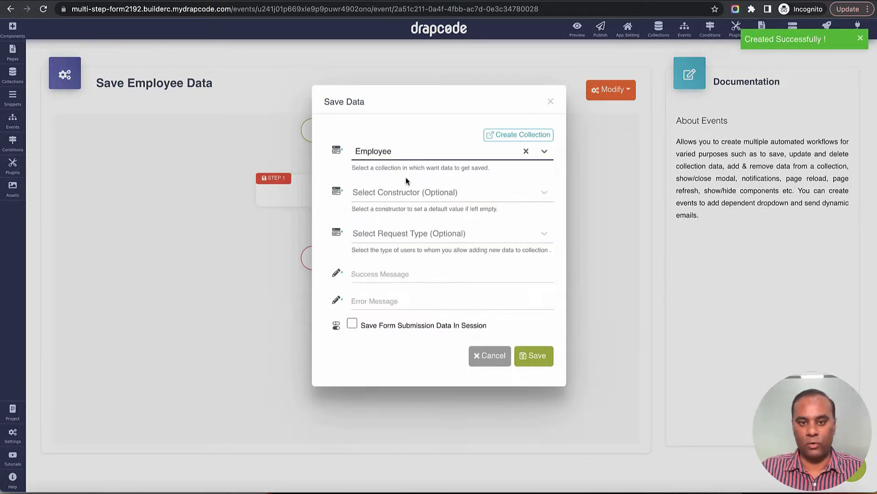
Step: Set the success message to 'Success' and error message to 'Failure', then save the step
left_click(385, 271)
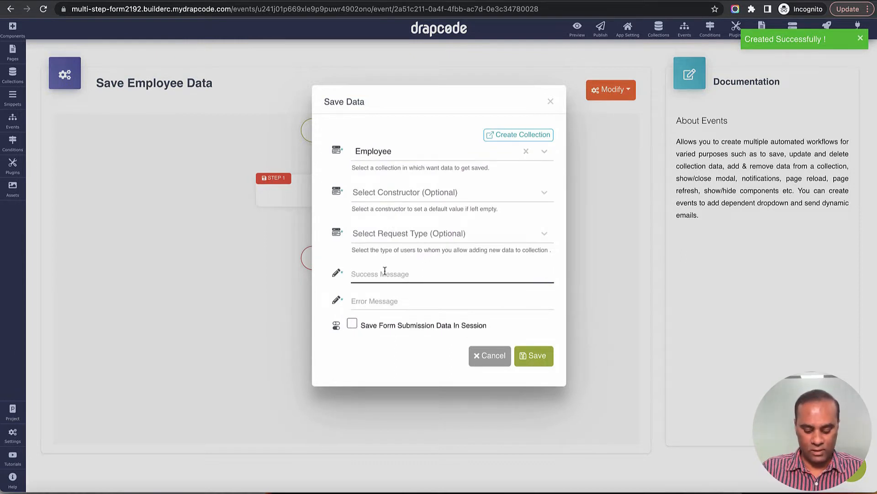
type("Success")
key("Tab")
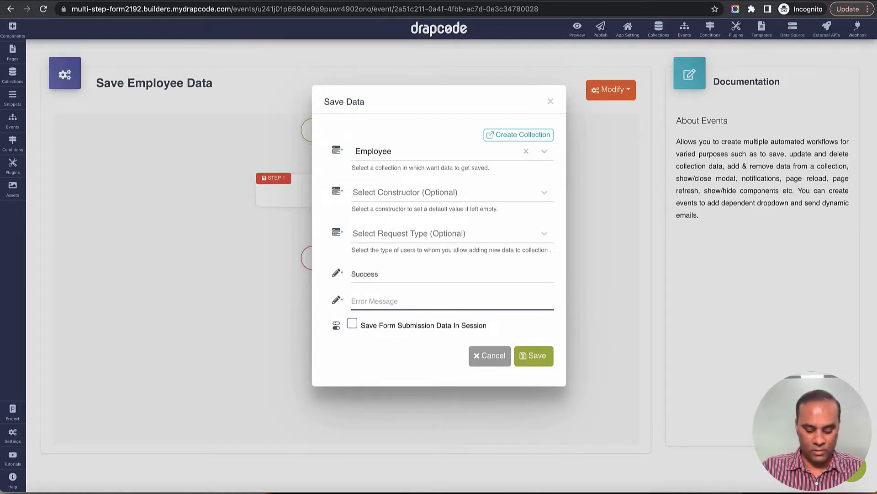
type("Failure")
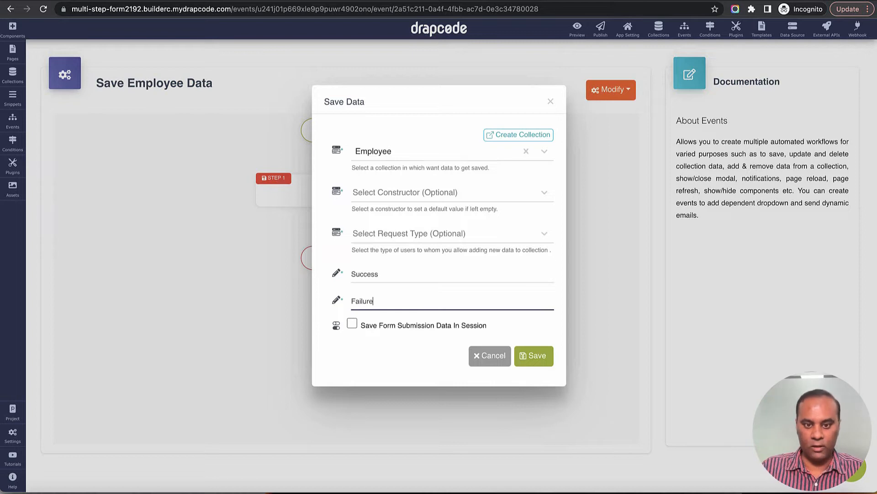
left_click(526, 357)
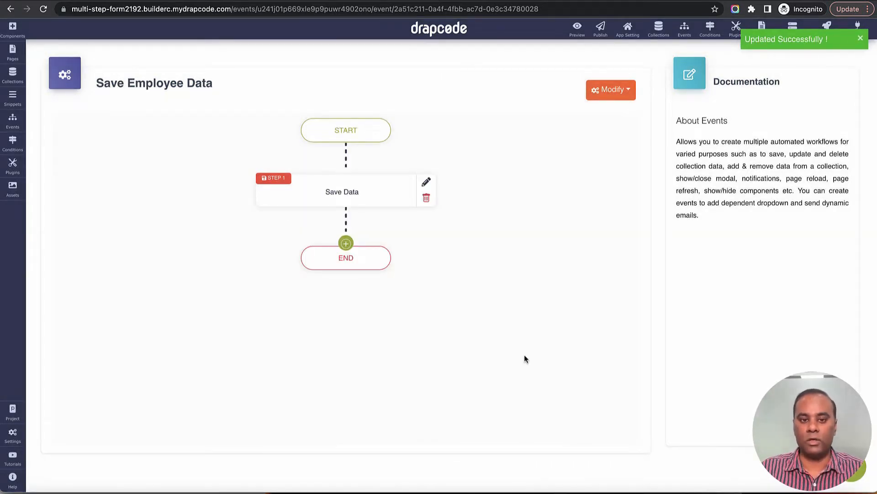
Step: Add a Page Redirect step after Save Data, leaving its destination unset, and open the Pages list
left_click(346, 243)
mouse_move(373, 324)
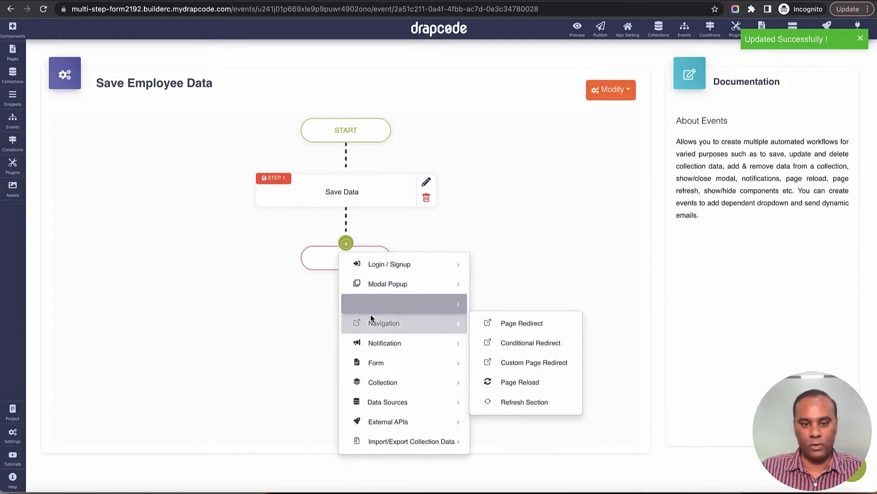
left_click(528, 323)
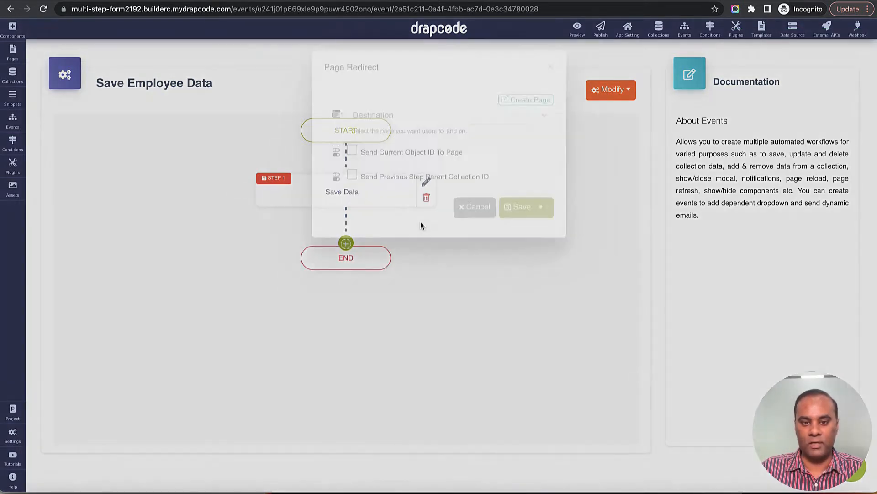
left_click(399, 152)
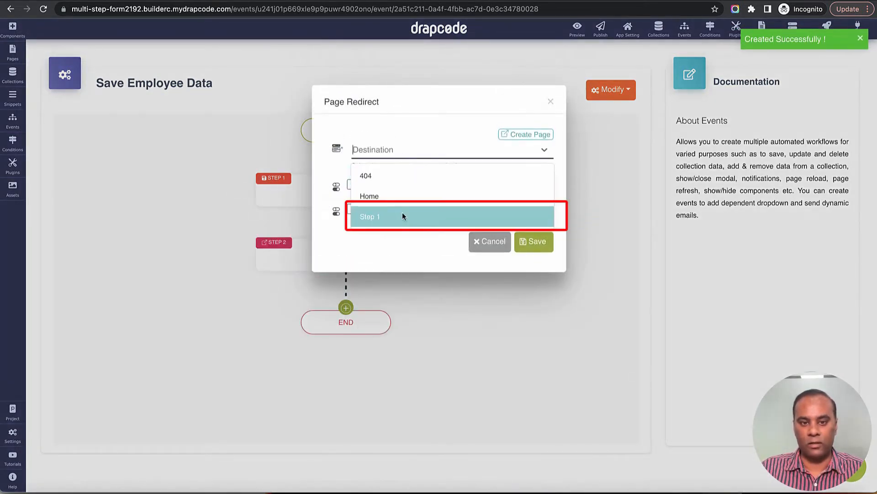
left_click(422, 128)
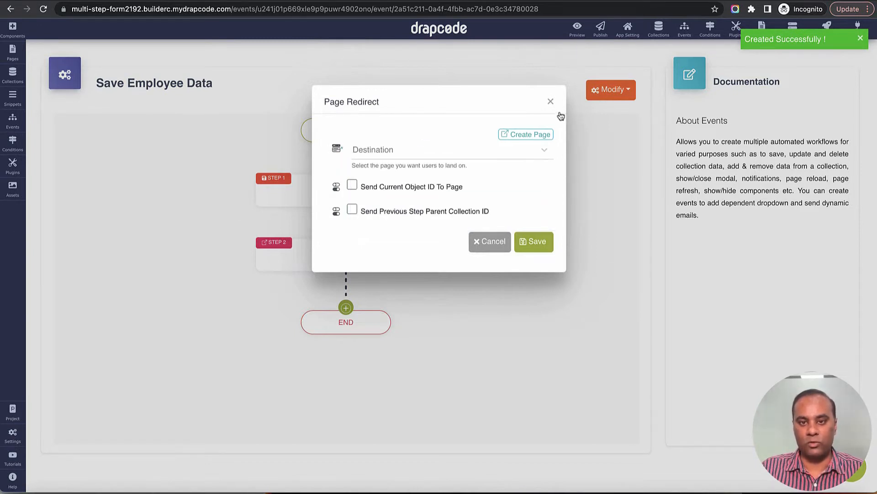
left_click(550, 103)
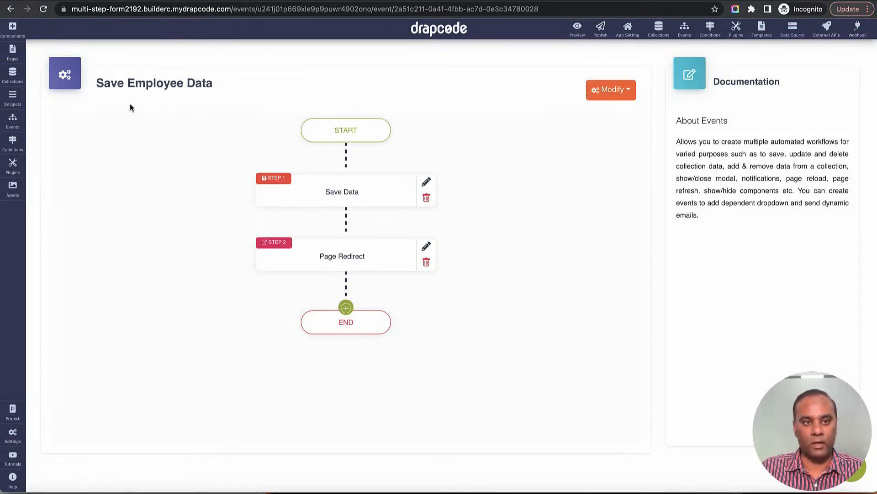
left_click(15, 62)
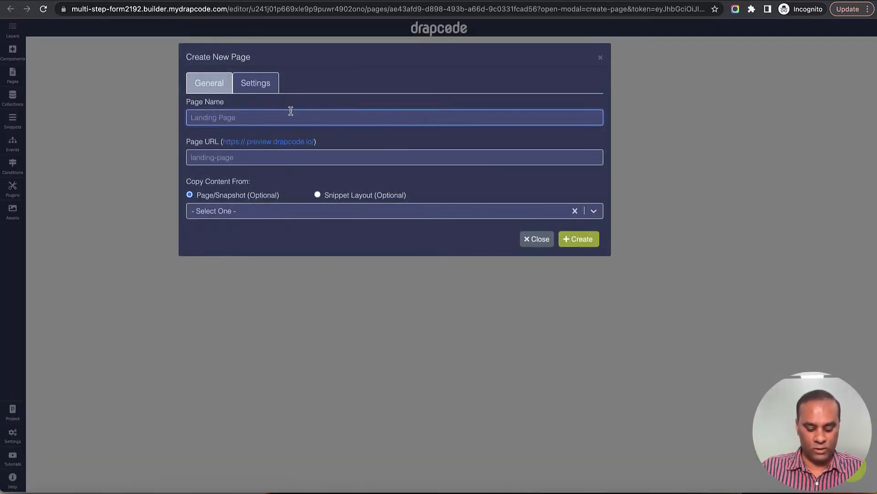
Step: Create a new page named 'Step 2'
type("Step 2")
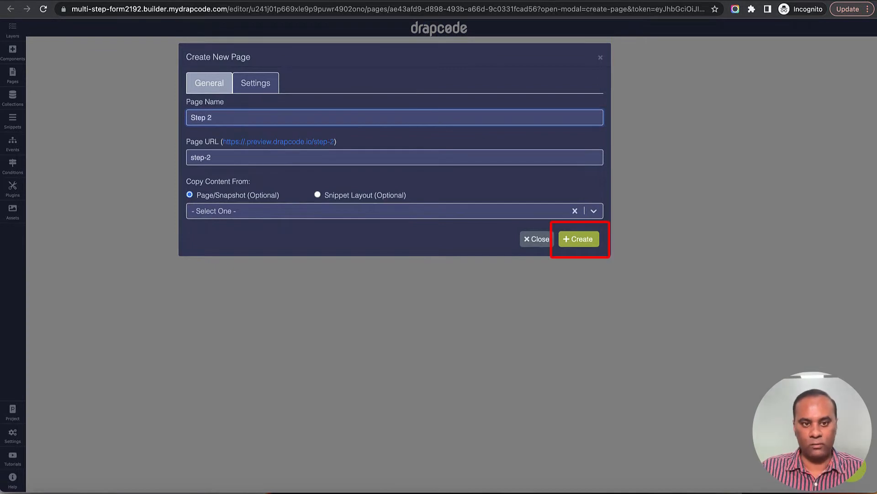
left_click(577, 238)
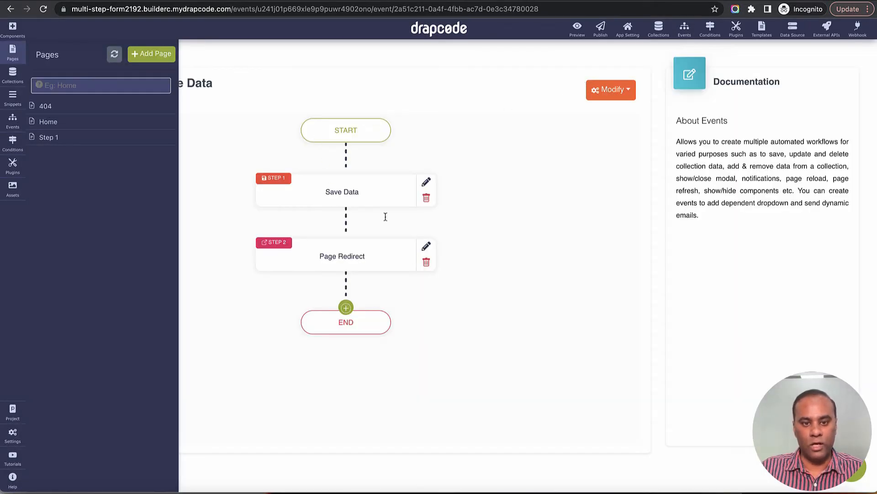
left_click(251, 94)
Step: Set the Page Redirect destination to Step 2, with Send Current Object ID To Page ticked
left_click(426, 246)
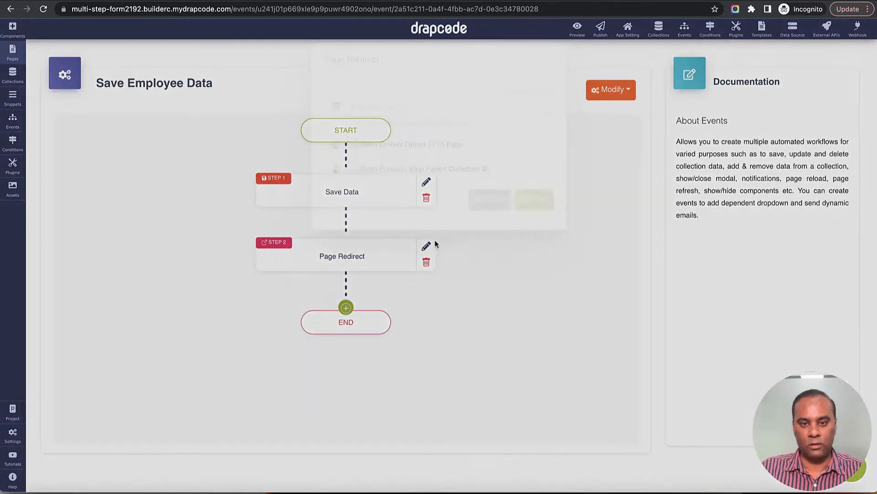
left_click(454, 157)
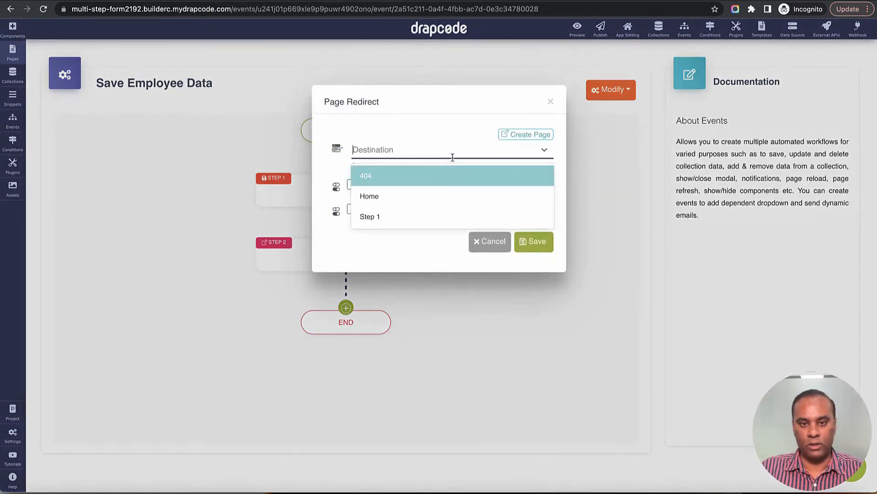
left_click(490, 242)
left_click(427, 247)
left_click(431, 153)
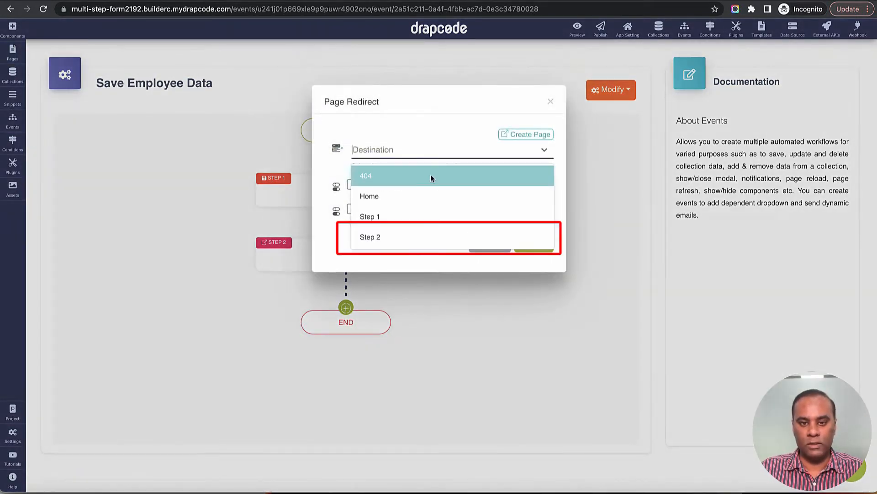
left_click(427, 236)
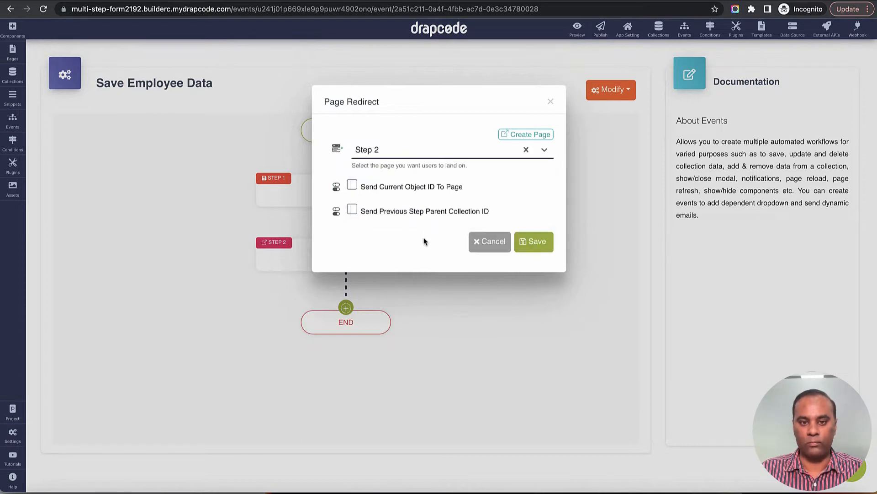
left_click(351, 186)
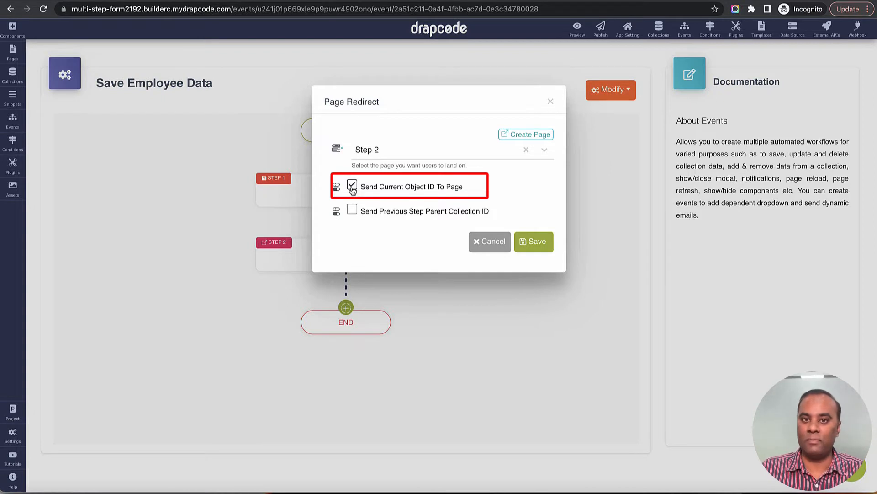
left_click(538, 246)
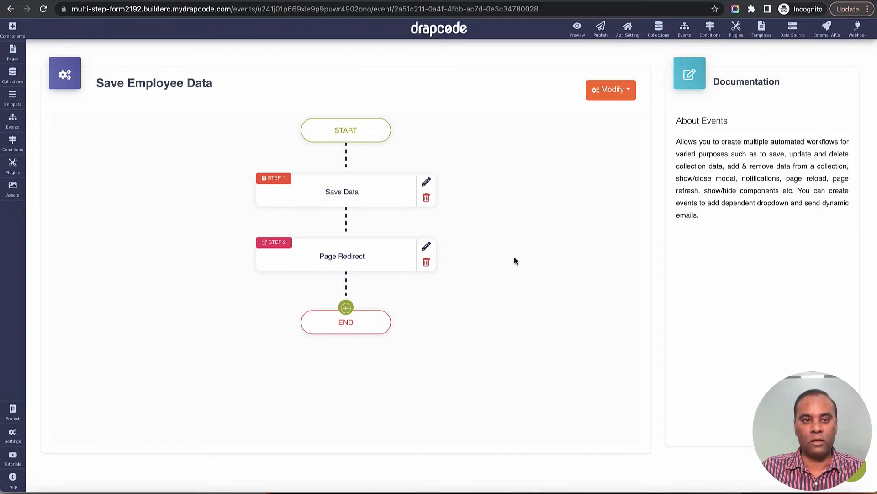
Step: Open the Step 2 page and add a navbar branded 'Onboarding'
left_click(14, 54)
left_click(64, 154)
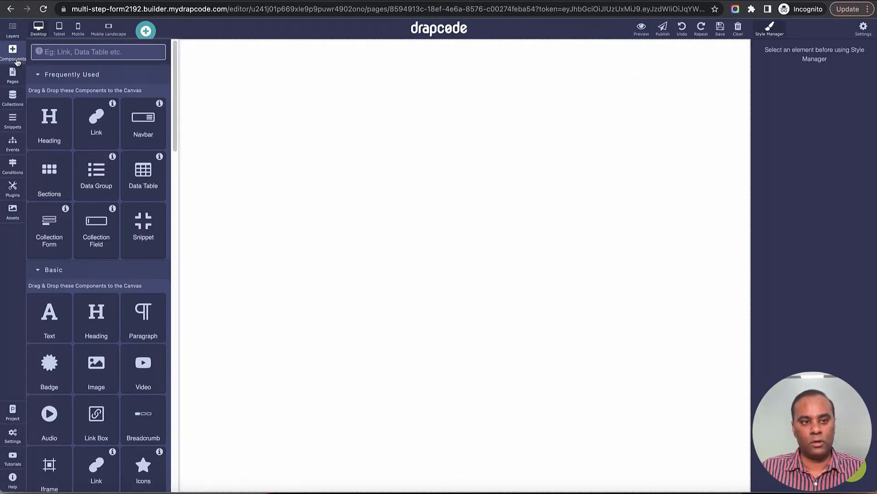
left_click_drag(146, 127, 263, 97)
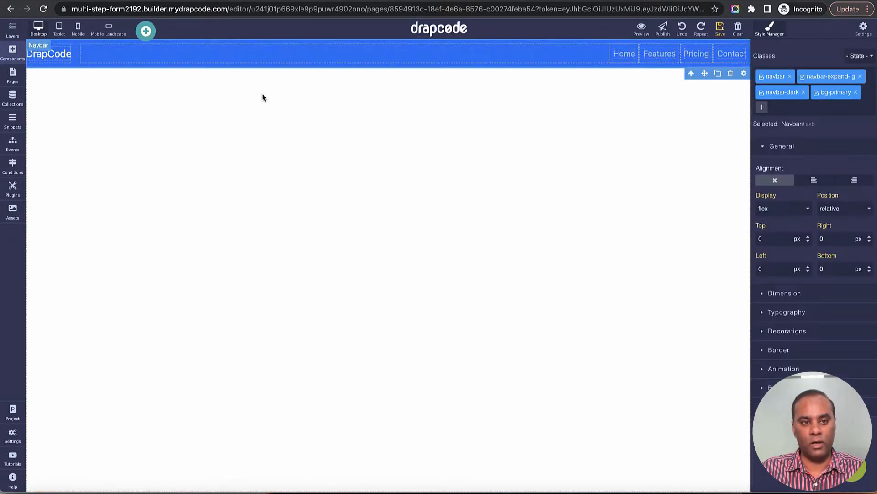
double_click(58, 62)
type("Onboarding")
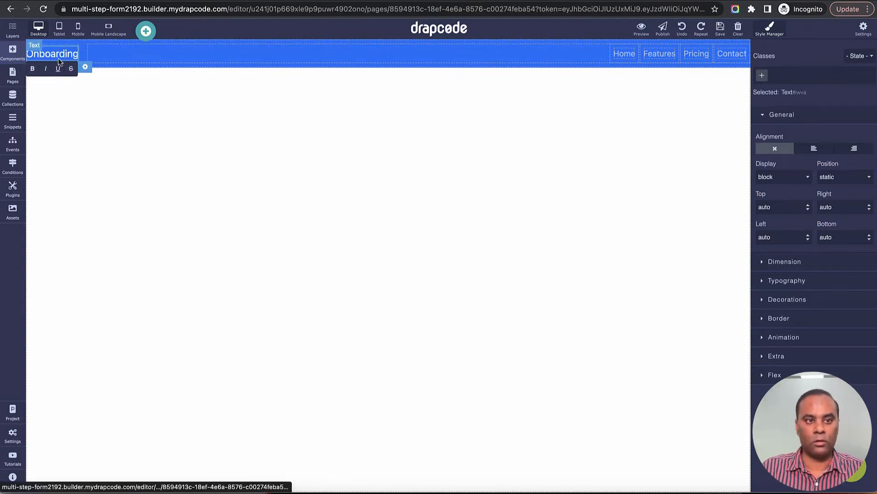
left_click(157, 160)
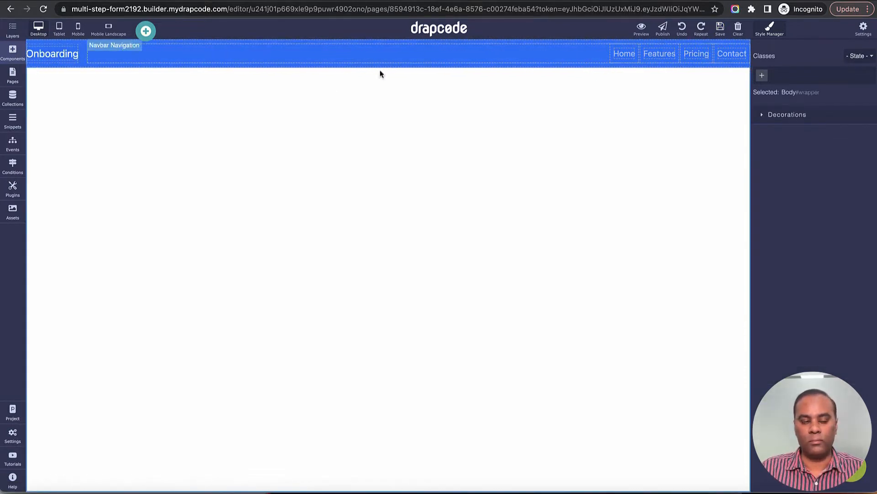
Step: Add a two-column section directly beneath the navbar
left_click(12, 57)
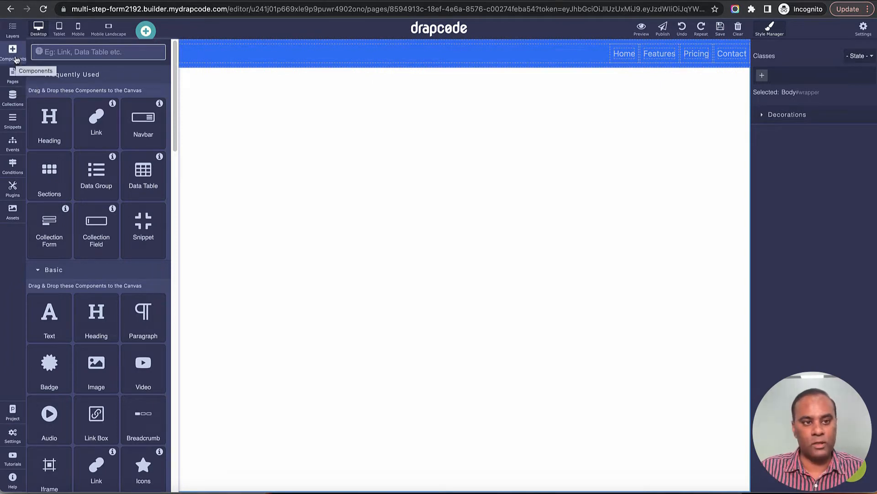
left_click(16, 59)
left_click(16, 59)
left_click_drag(44, 179, 237, 226)
left_click(290, 153)
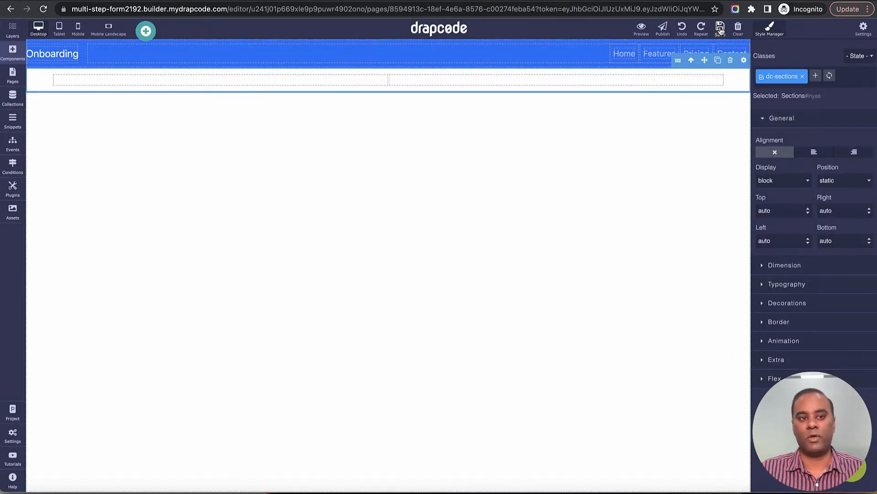
left_click(12, 76)
Step: In Step 2's page settings, set Bind Collection to Employee and update
left_click(170, 151)
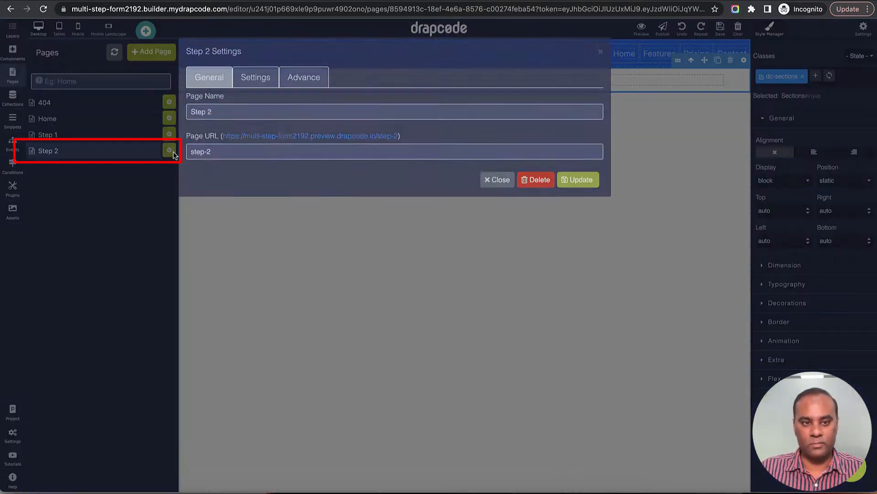
left_click(258, 86)
left_click(278, 122)
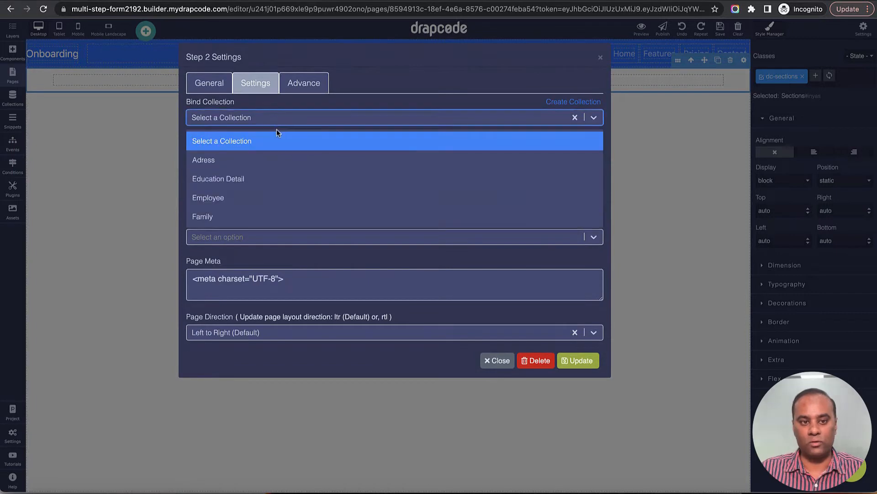
left_click(273, 198)
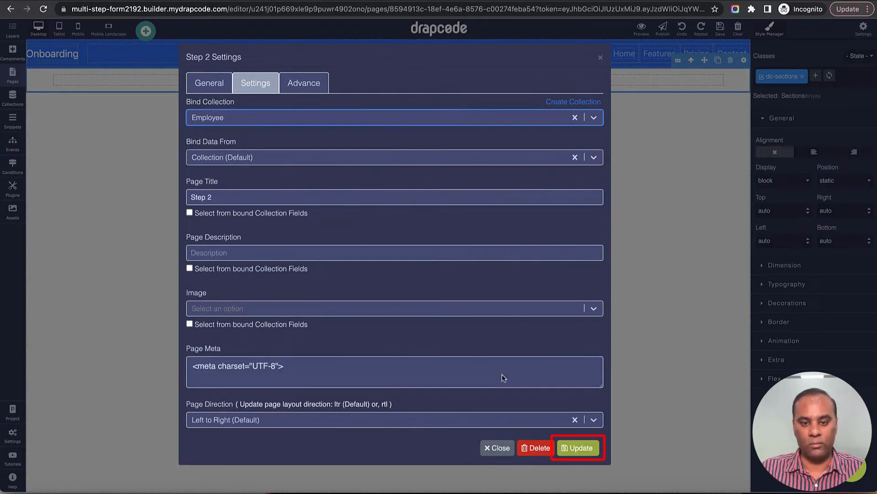
left_click(575, 448)
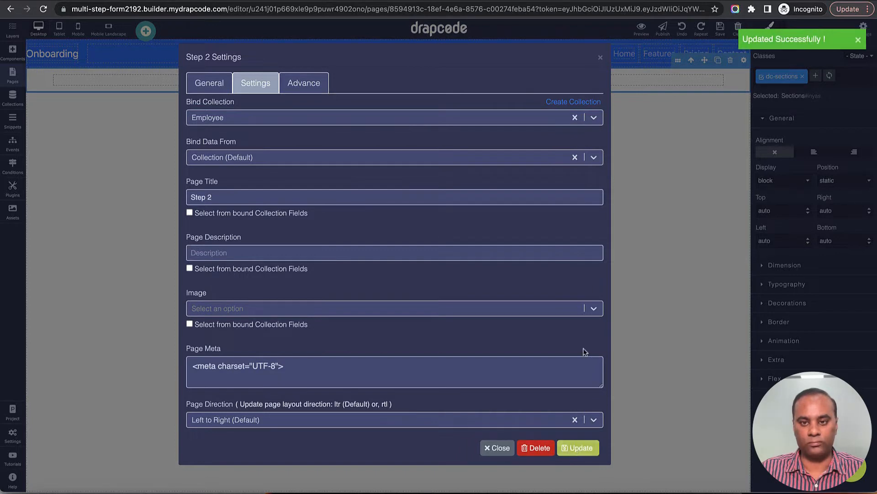
left_click(601, 59)
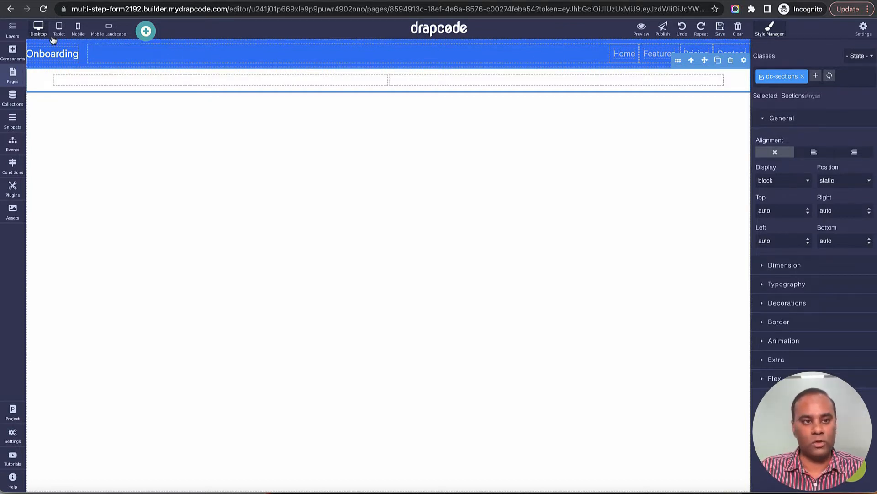
Step: Add an 'Education Details' heading to the section's left column
left_click(13, 50)
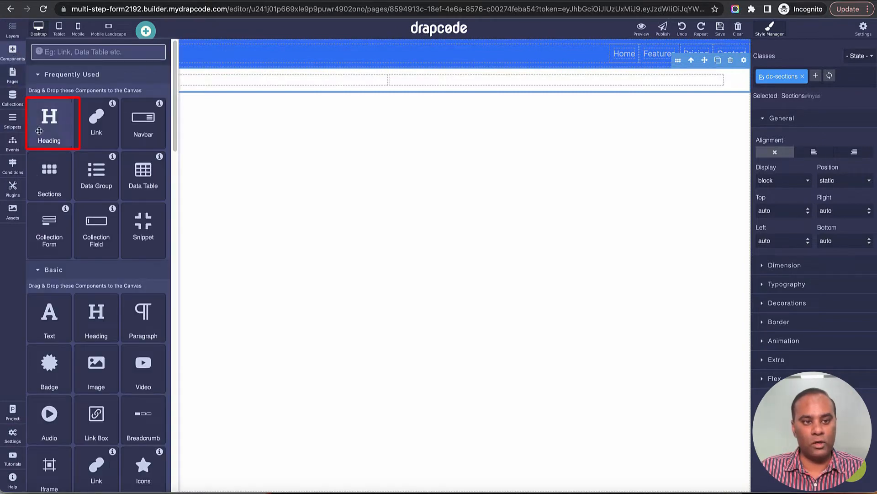
left_click_drag(40, 131, 221, 84)
triple_click(201, 97)
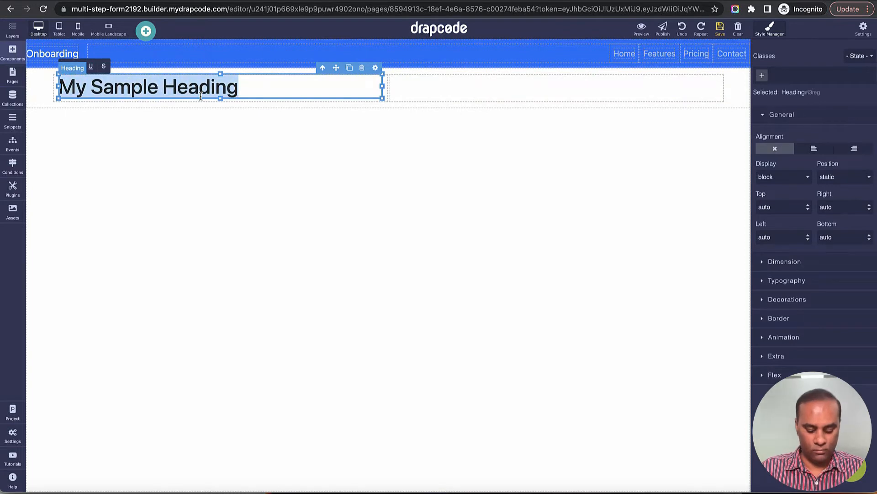
type("Educat")
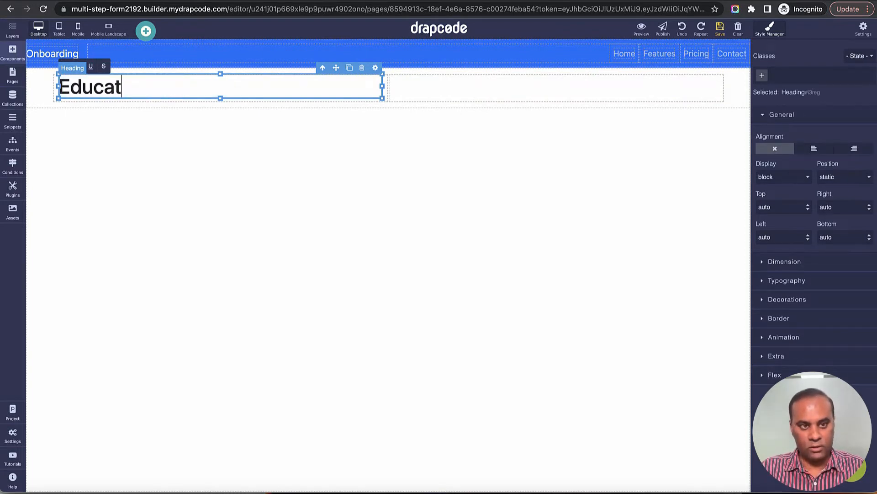
type("ion Details")
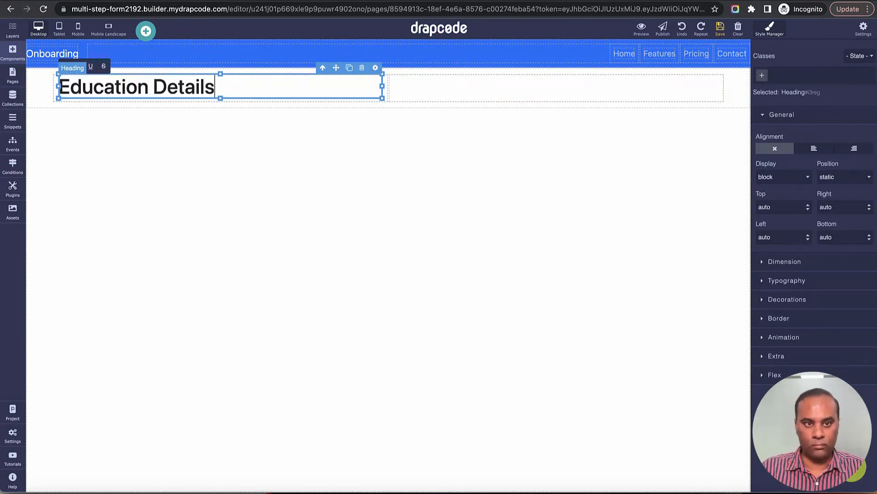
left_click(506, 159)
left_click(720, 29)
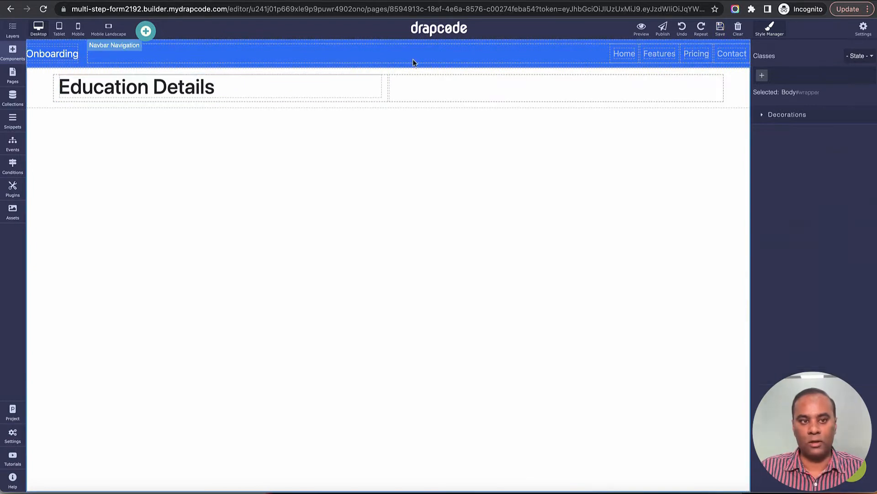
Step: Bring up the Components library in the left sidebar
left_click(11, 36)
left_click(12, 35)
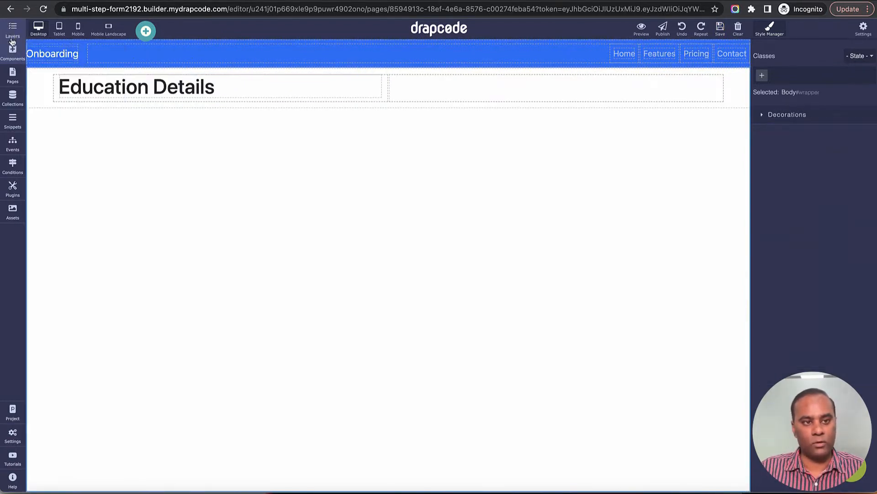
left_click(12, 53)
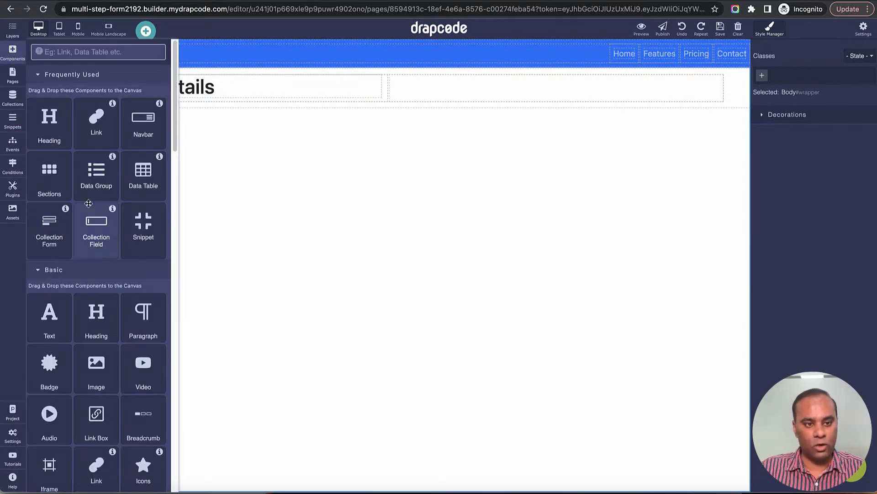
Step: Insert the 'Special title treatment' card with a Featured header and undo the misplaced move
scroll(69, 261, "down", 10)
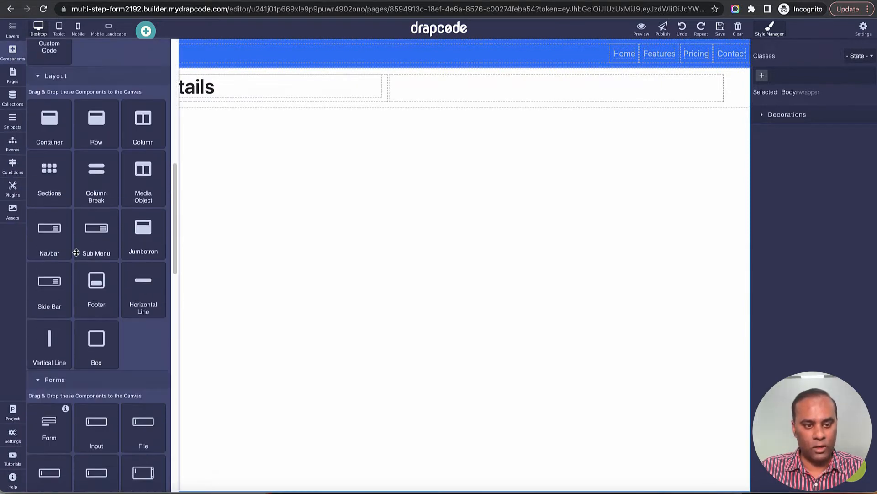
scroll(56, 283, "down", 5)
scroll(56, 286, "down", 5)
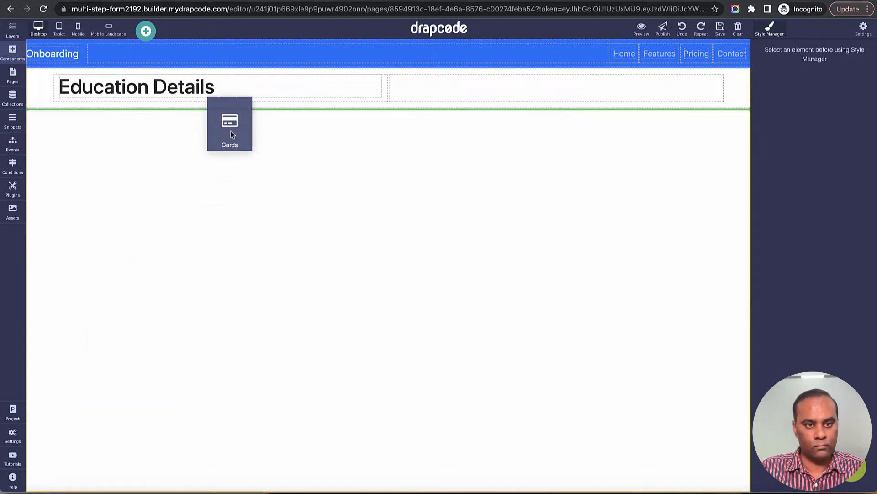
left_click_drag(231, 130, 371, 100)
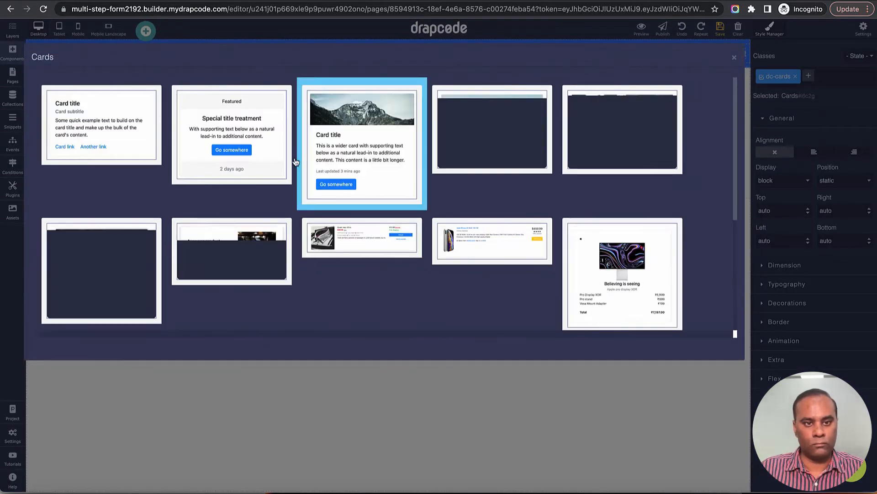
left_click(232, 128)
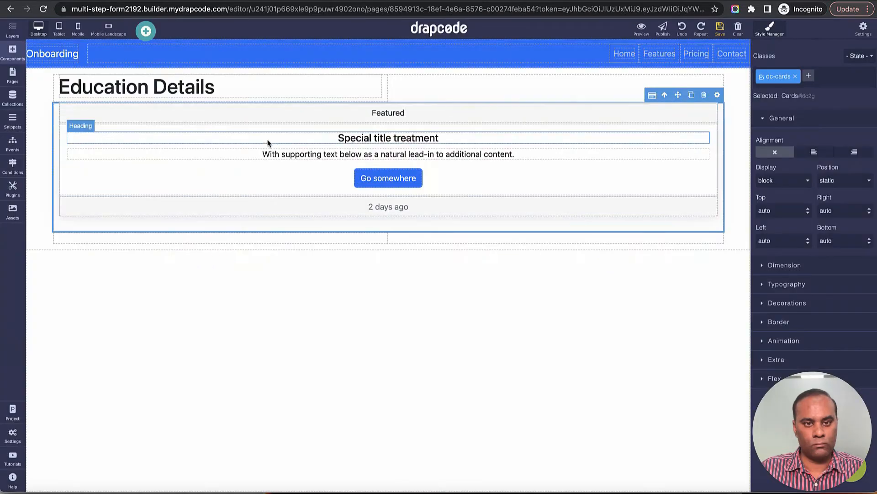
left_click_drag(499, 114, 314, 97)
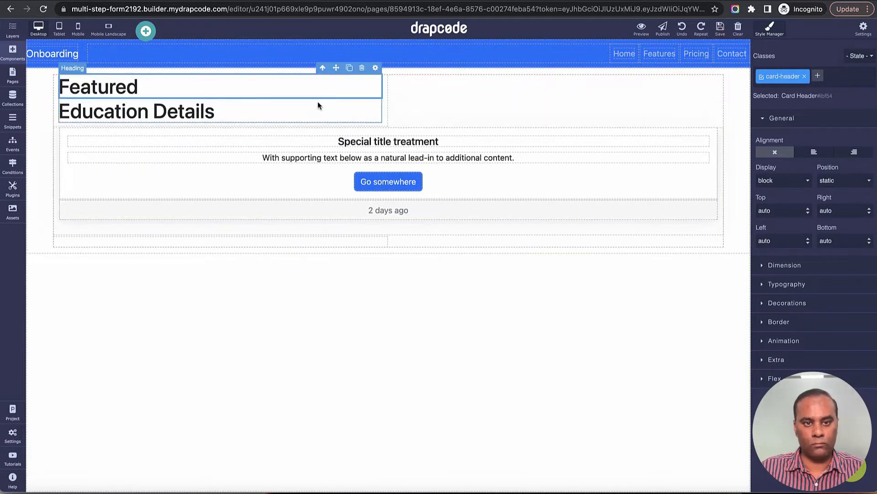
left_click(683, 32)
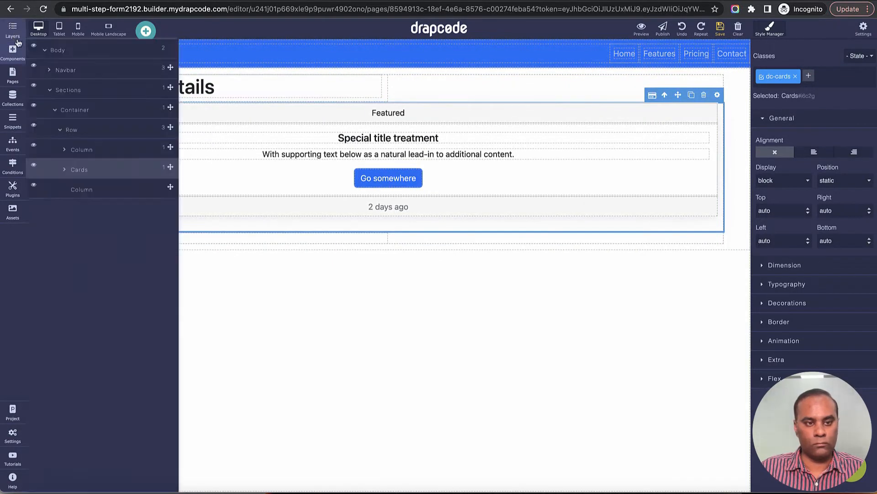
Step: In the layer tree, nest the Cards layer in the first column below the heading
left_click(13, 31)
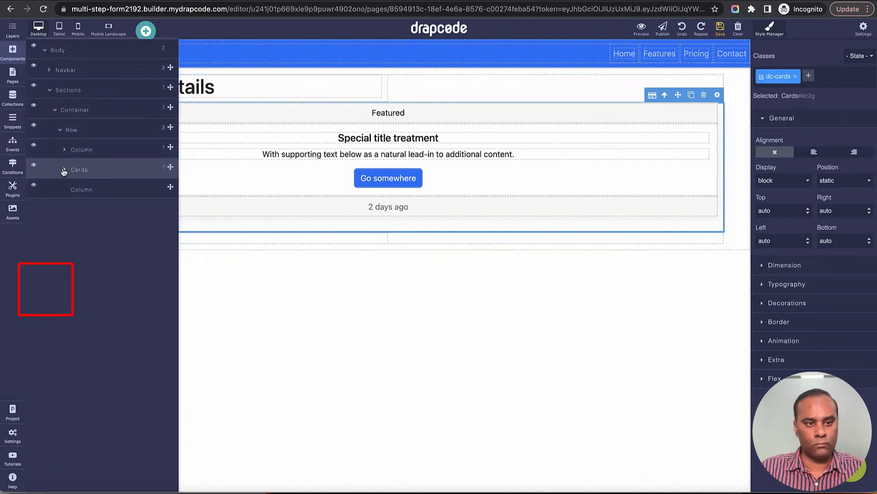
left_click(65, 153)
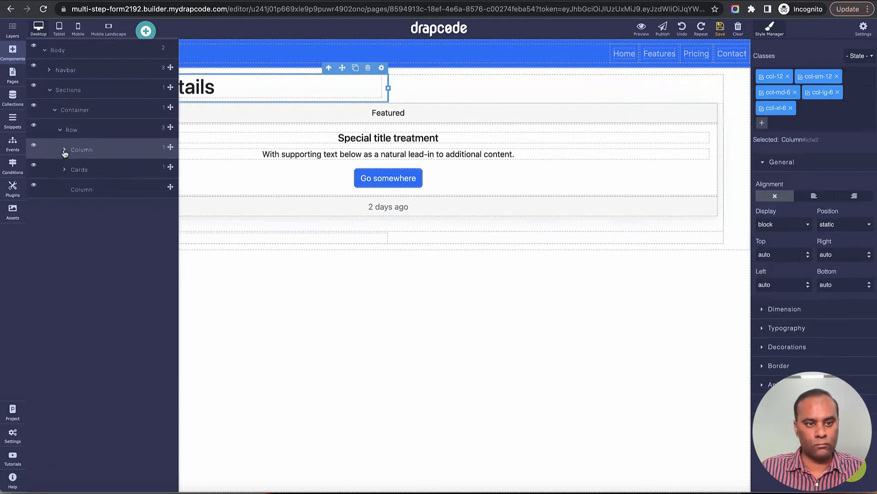
left_click(64, 153)
left_click_drag(170, 191, 164, 161)
left_click(156, 189)
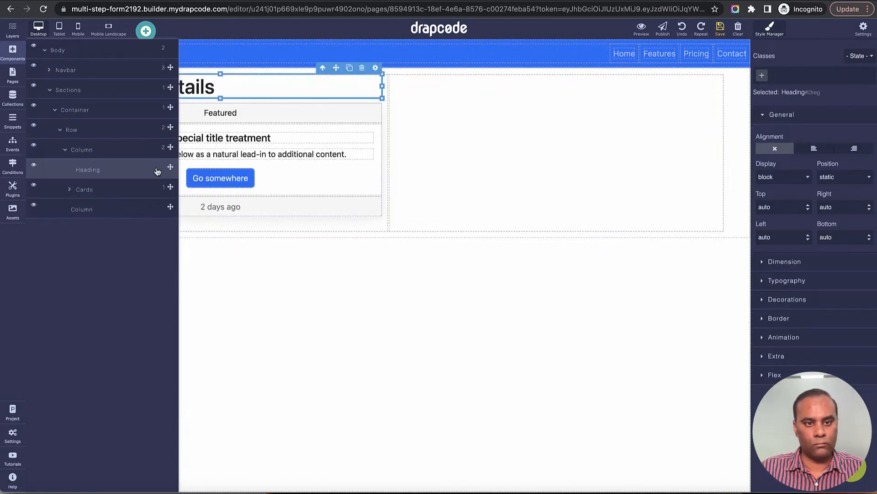
left_click(281, 112)
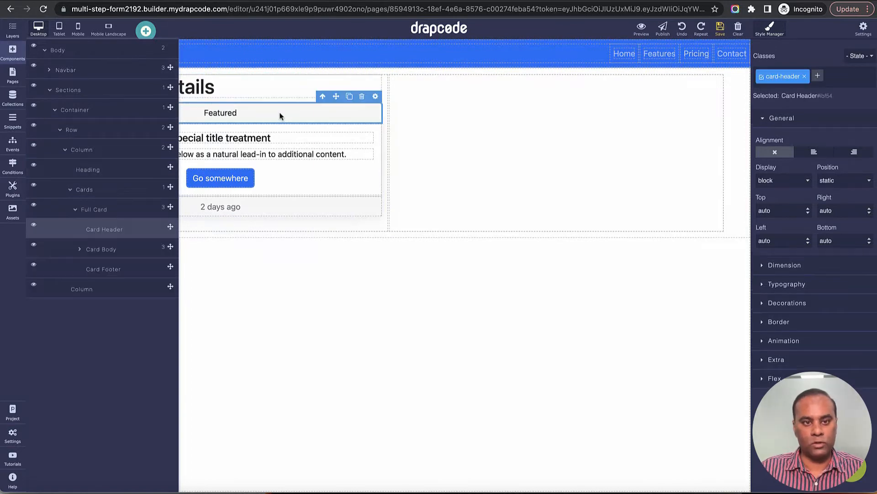
left_click(13, 50)
left_click(12, 33)
left_click(12, 32)
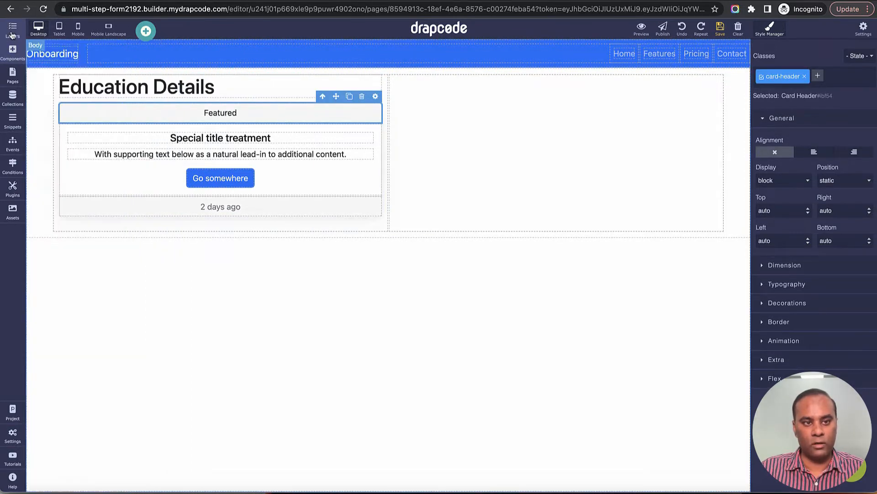
Step: Bind the card title's text to the Employee's Name field
left_click(375, 97)
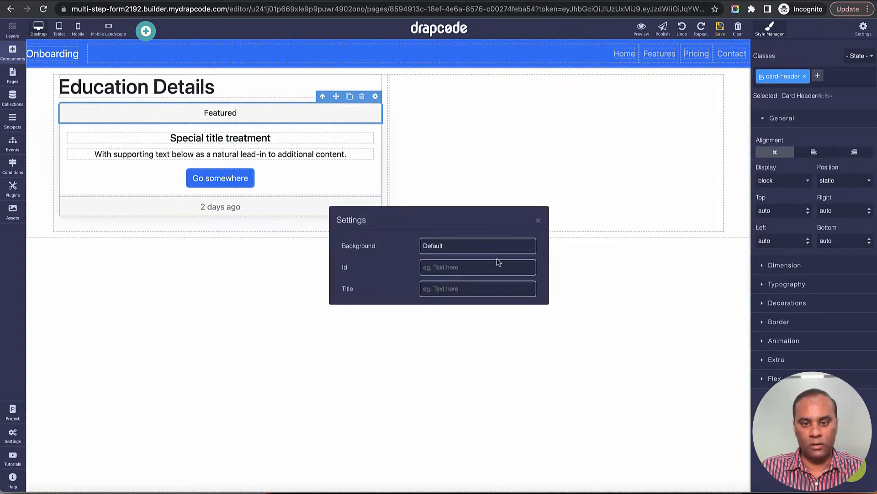
left_click(538, 221)
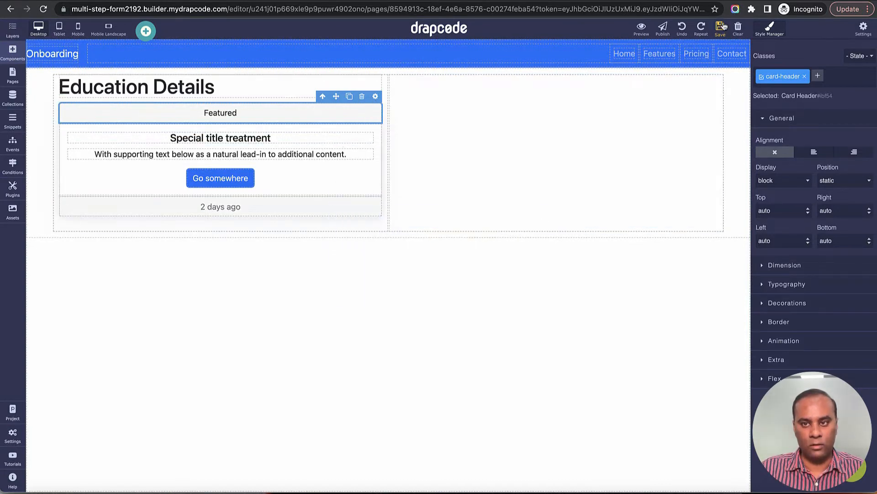
left_click(304, 135)
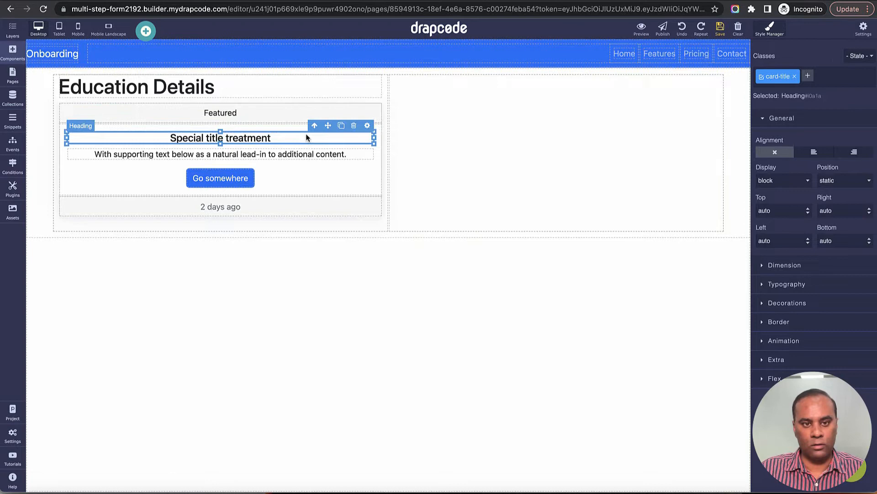
left_click(367, 125)
left_click(347, 300)
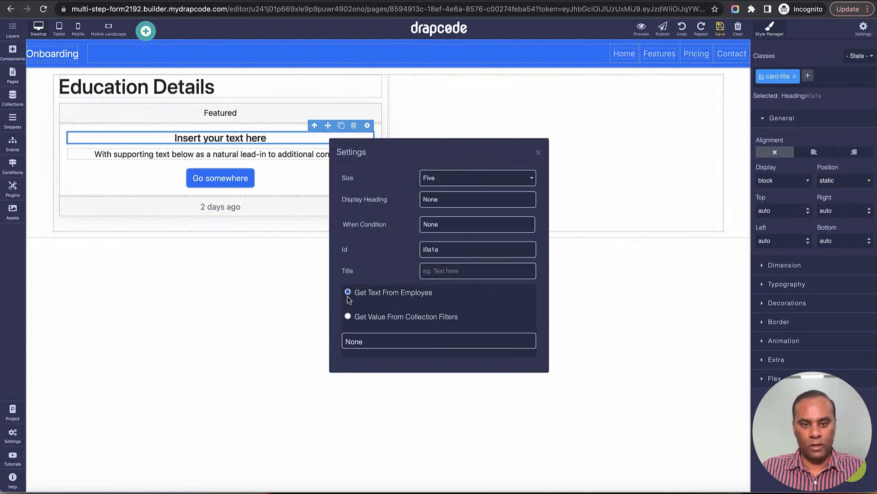
left_click(403, 340)
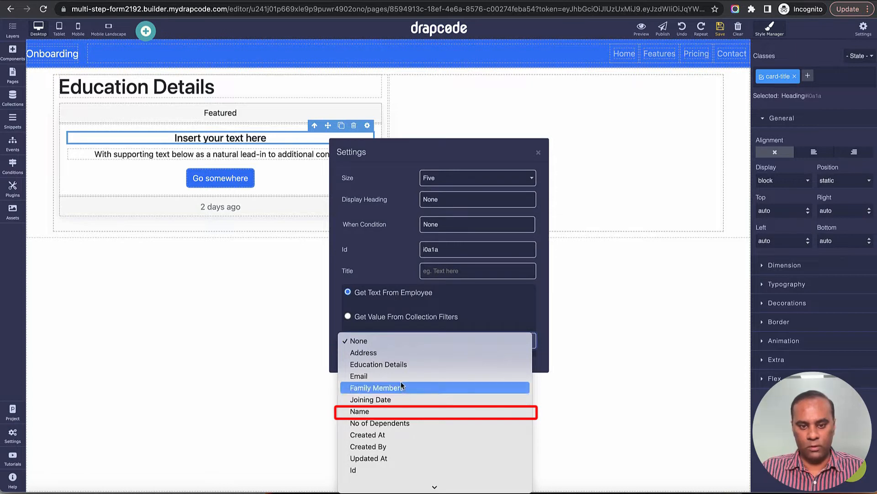
left_click(375, 411)
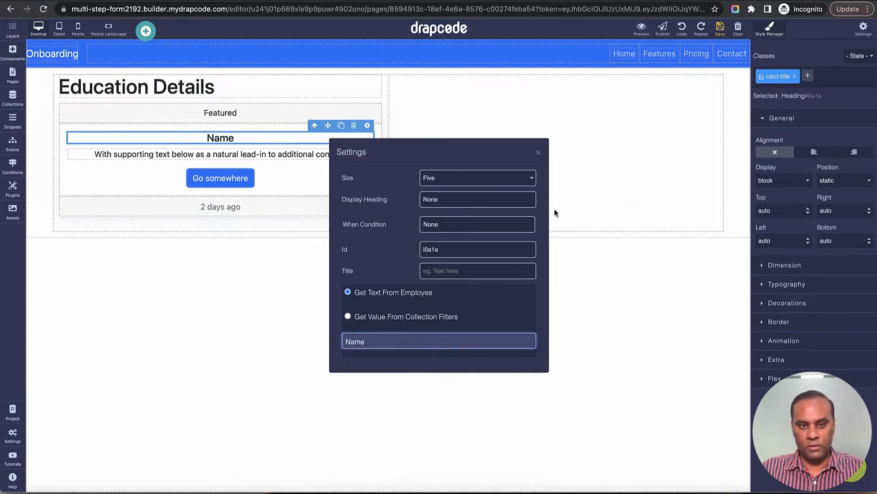
left_click(539, 153)
Step: Bind the card paragraph's text to the Employee's Email field
left_click(323, 154)
left_click(367, 142)
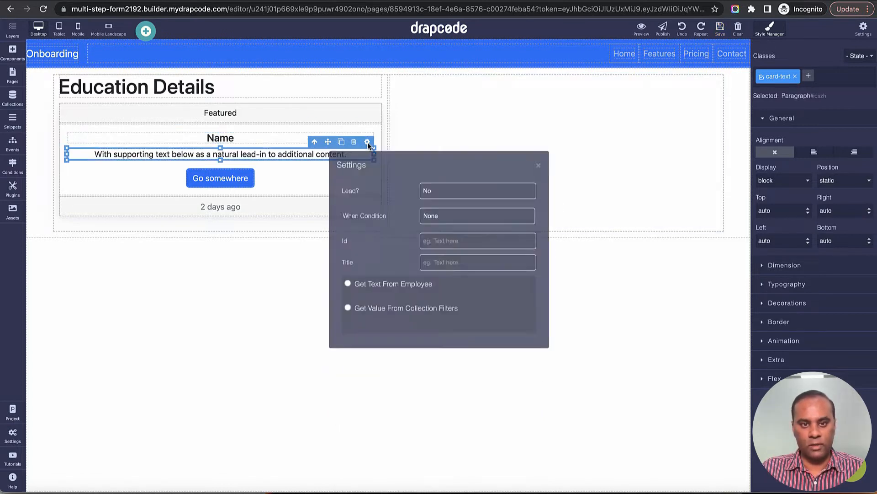
left_click(357, 290)
left_click(409, 330)
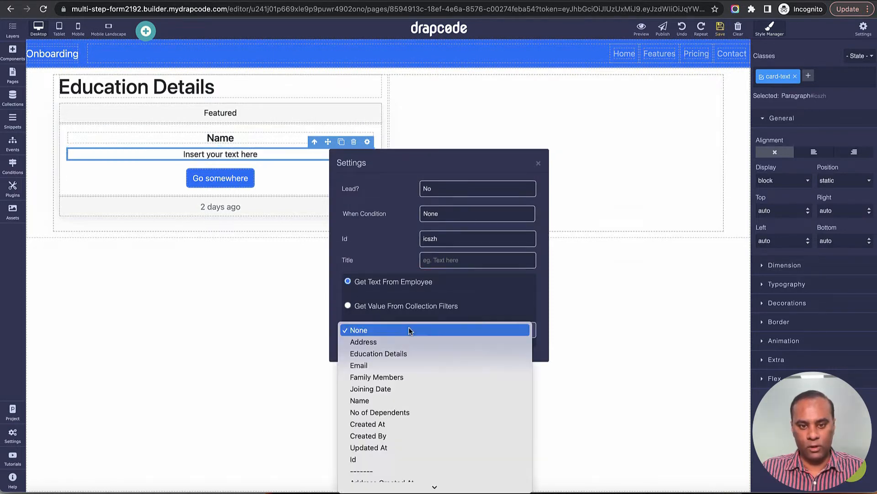
left_click(389, 365)
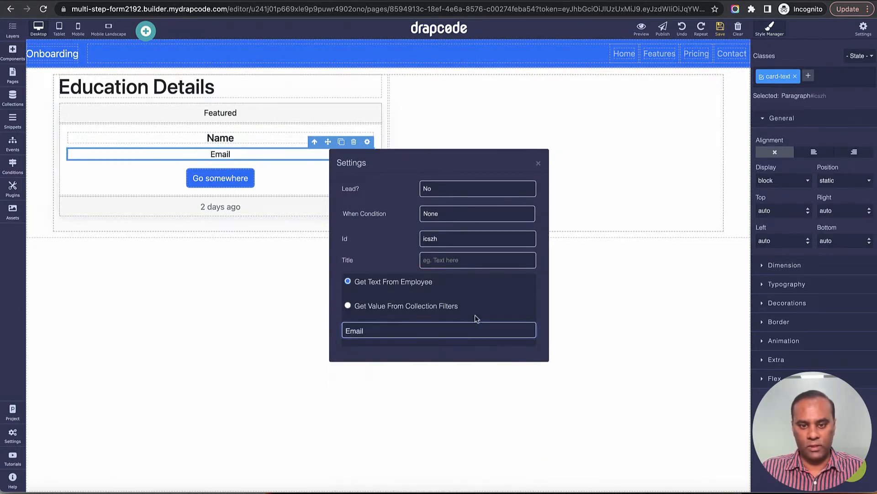
left_click(538, 164)
Step: Delete the card's 'Go somewhere' button and its '2 days ago' footer
left_click(222, 177)
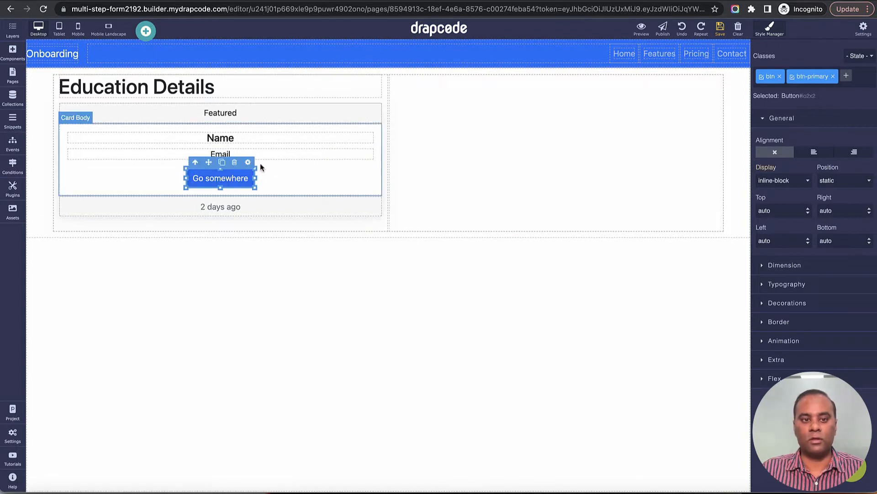
left_click(234, 163)
left_click(237, 181)
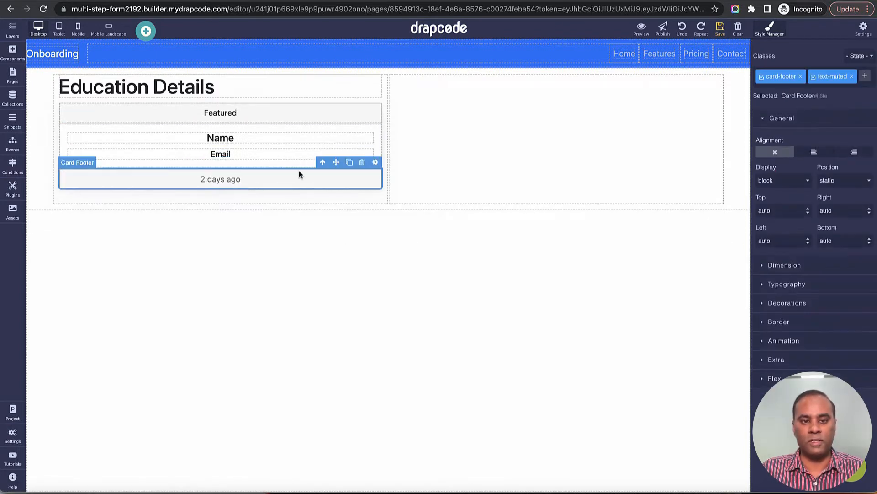
left_click(360, 164)
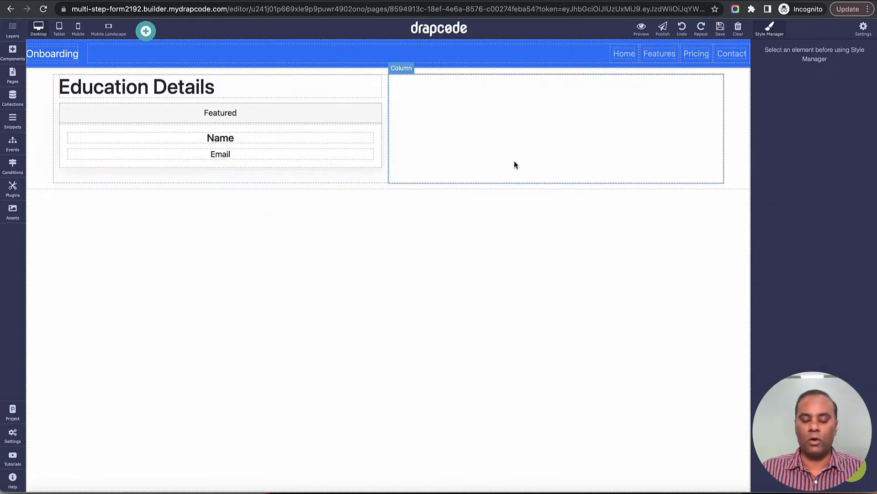
left_click(13, 51)
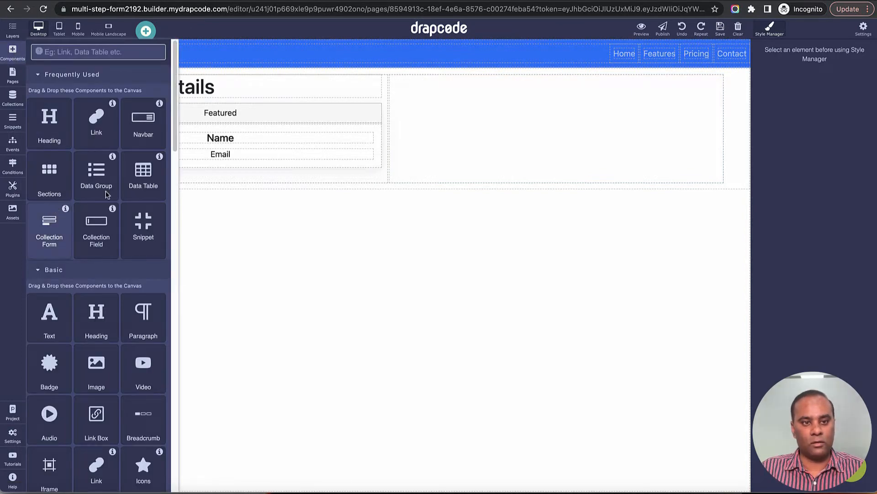
left_click(12, 58)
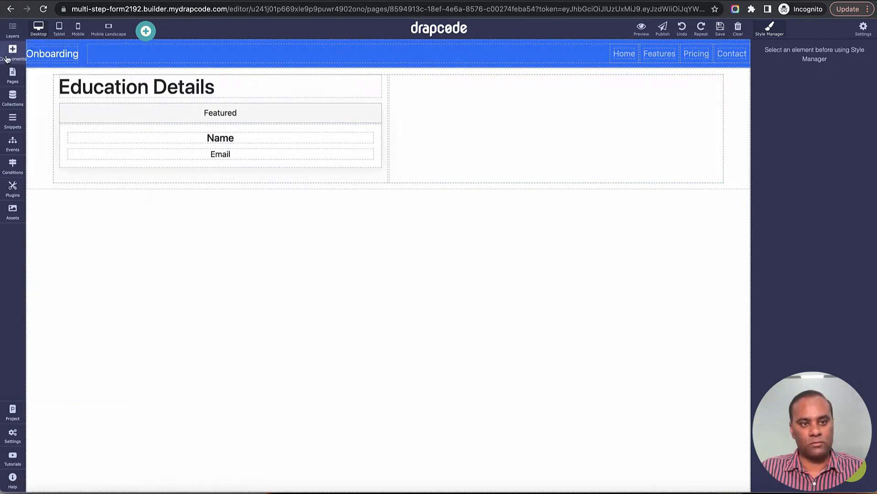
left_click(11, 60)
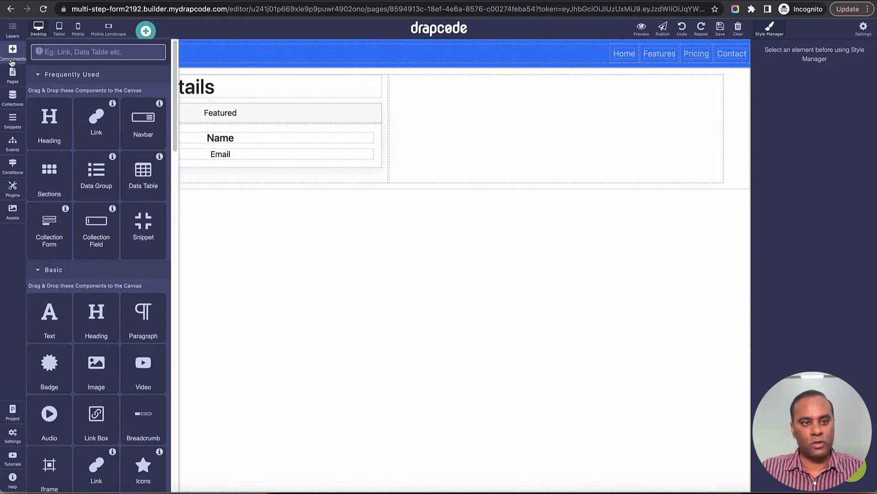
Step: Drop a Collection Form into the right column using the Education Detail collection
left_click_drag(53, 236, 536, 150)
left_click(424, 265)
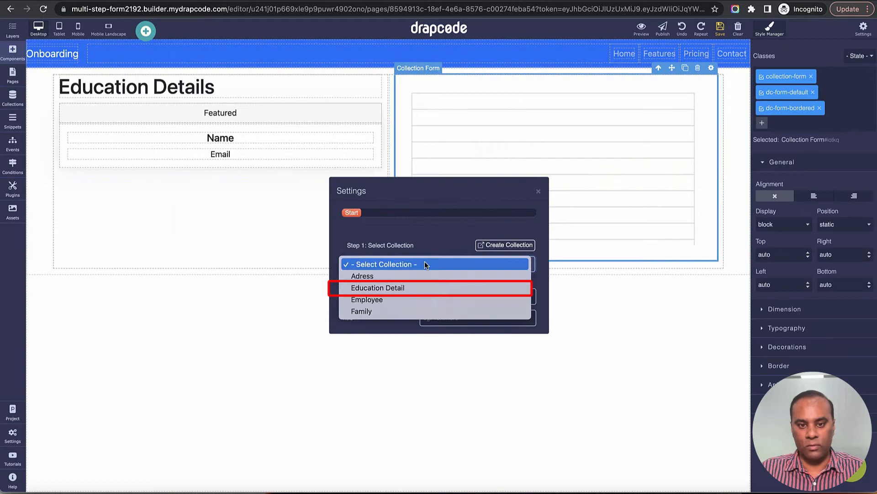
left_click(423, 288)
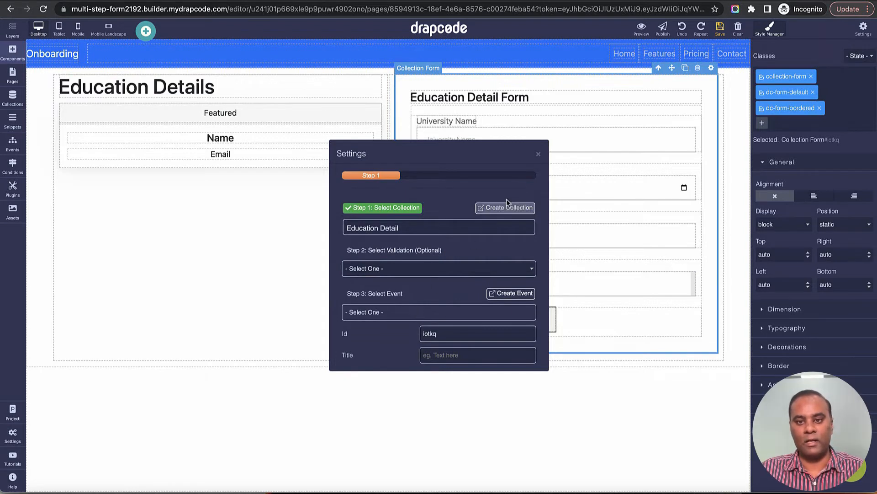
left_click(538, 155)
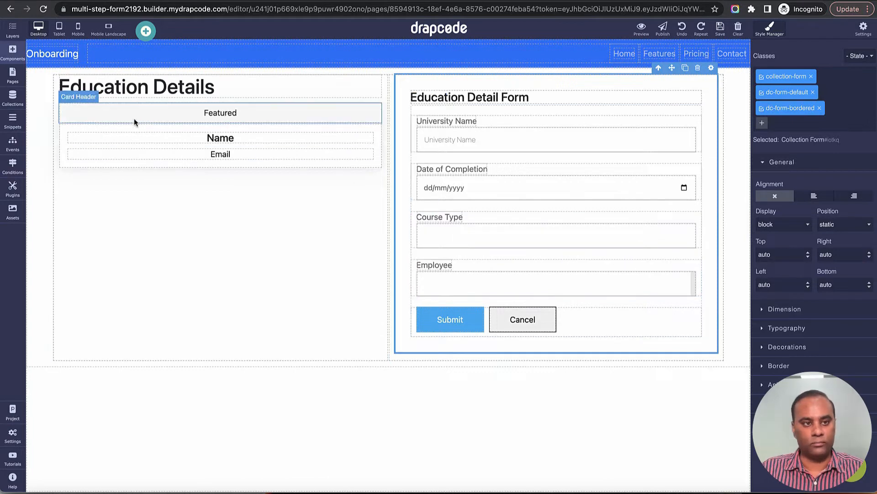
left_click(14, 53)
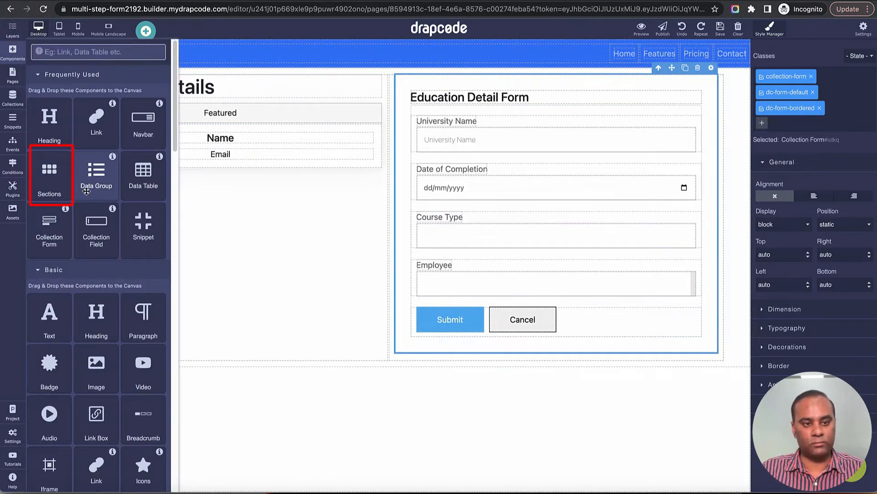
Step: Add a blank one-column section at the top of the page
left_click_drag(80, 194, 287, 69)
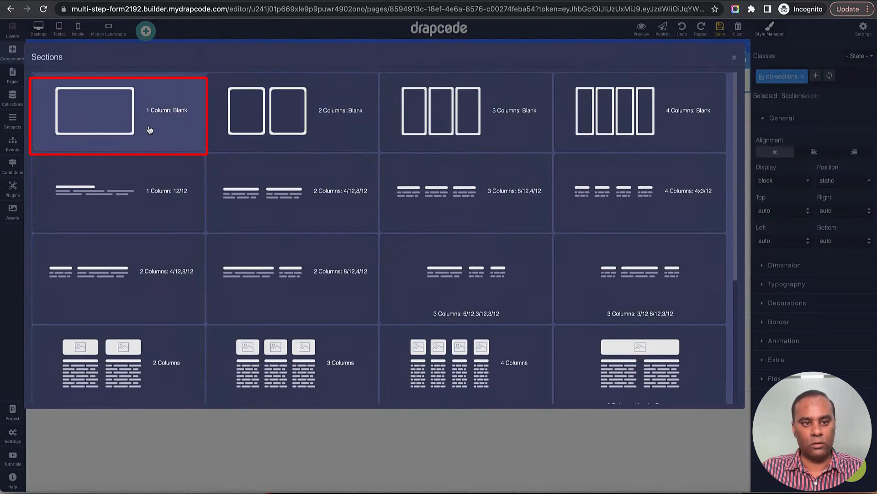
left_click(149, 125)
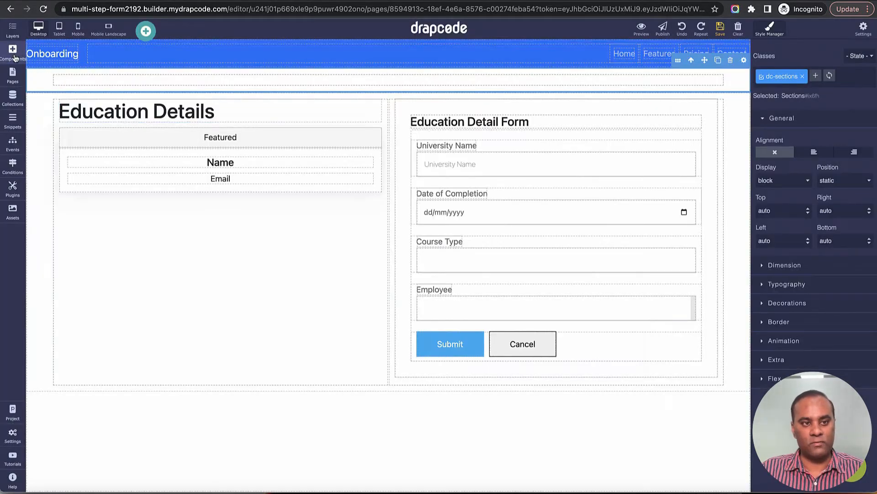
left_click(13, 51)
Step: Place a Data Table there, getting data from the Employee field Education Details
left_click_drag(143, 173, 268, 79)
left_click(412, 250)
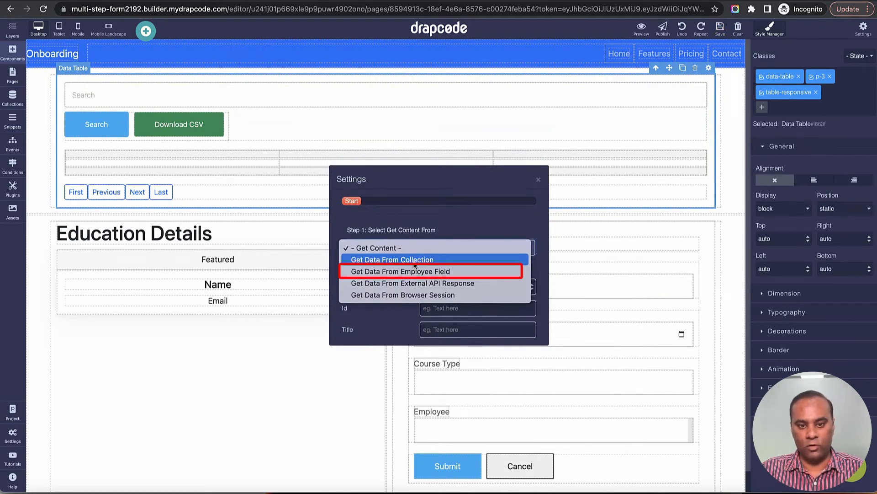
left_click(412, 272)
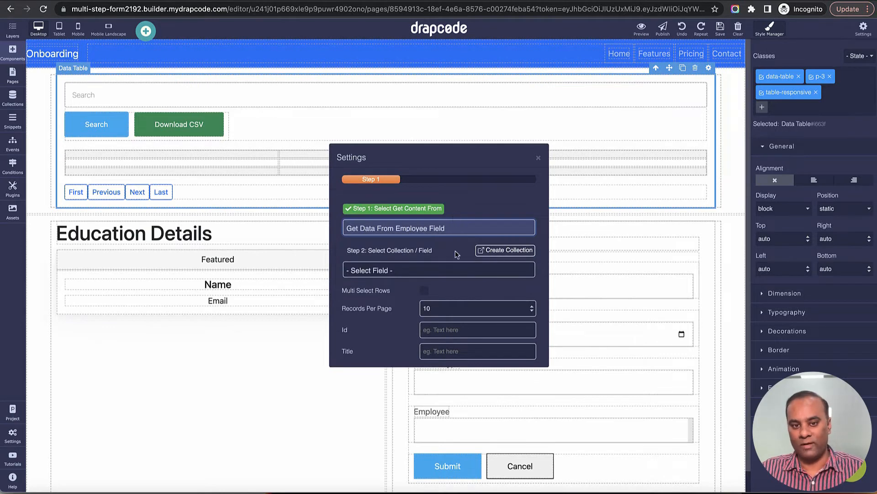
left_click(439, 273)
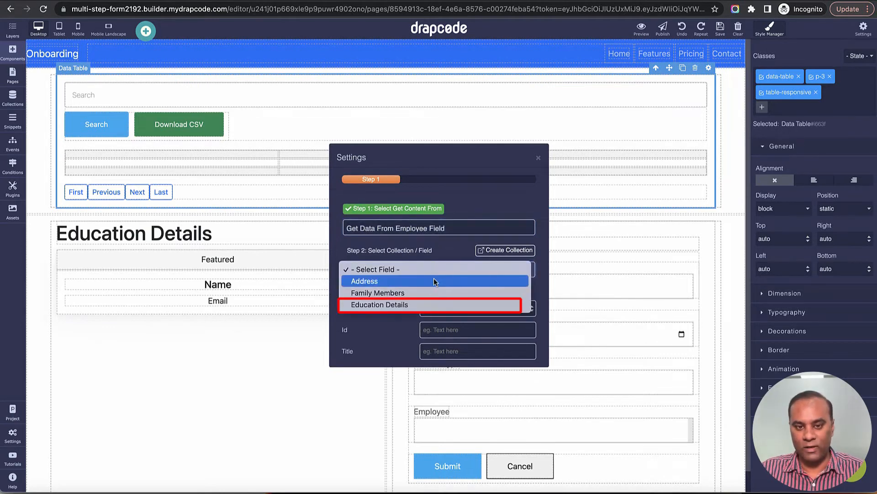
left_click(430, 305)
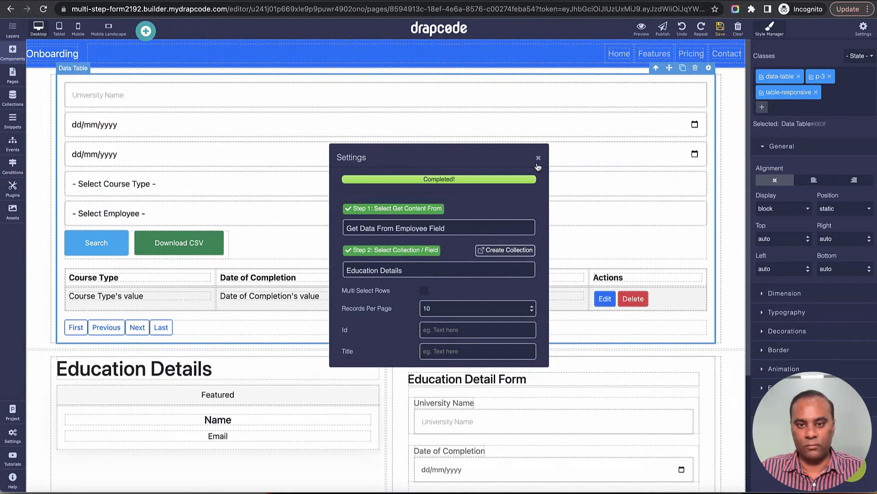
left_click(539, 158)
left_click(533, 239)
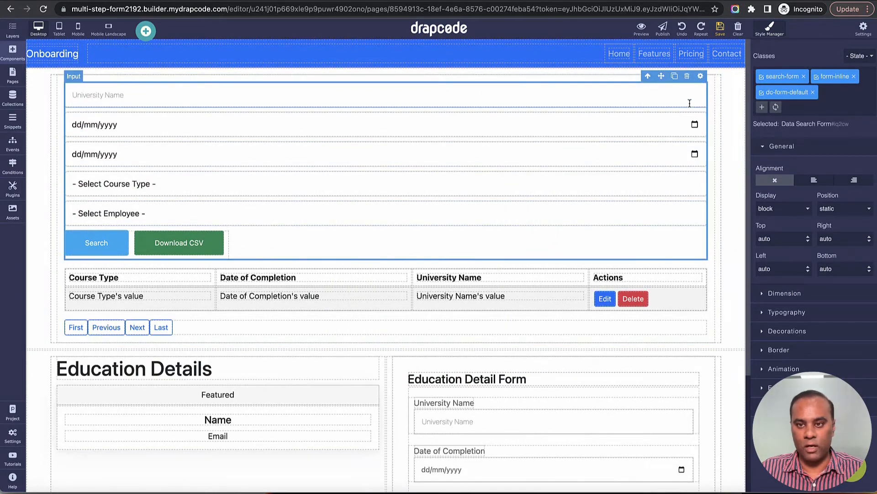
Step: Delete the table's search form, Actions cell and header, and pagination row, saving the page
left_click(688, 77)
left_click(680, 120)
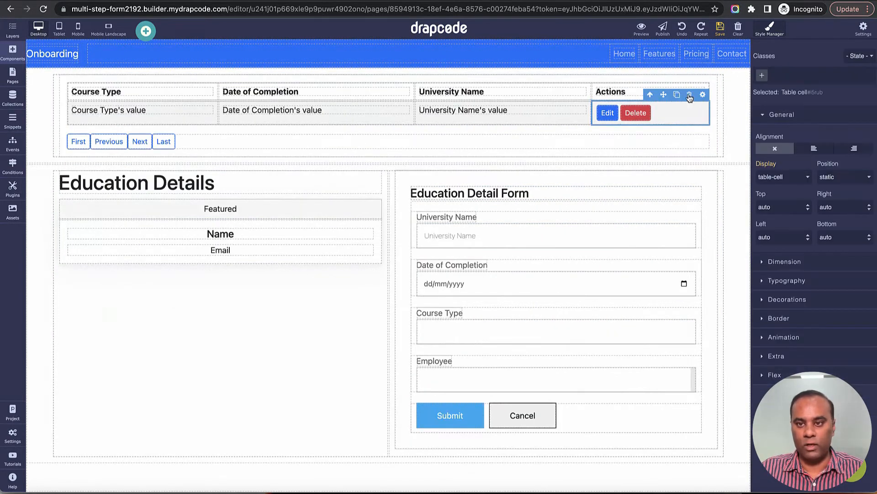
left_click(689, 95)
left_click(706, 88)
left_click(690, 78)
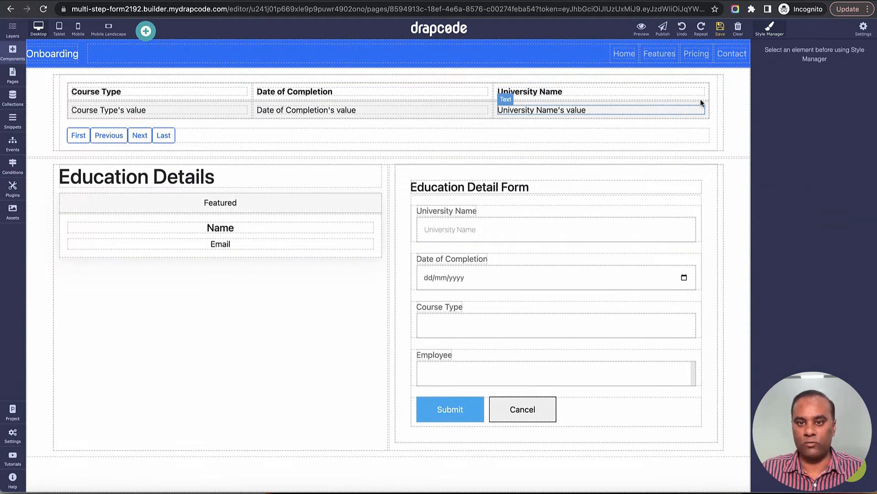
left_click(720, 28)
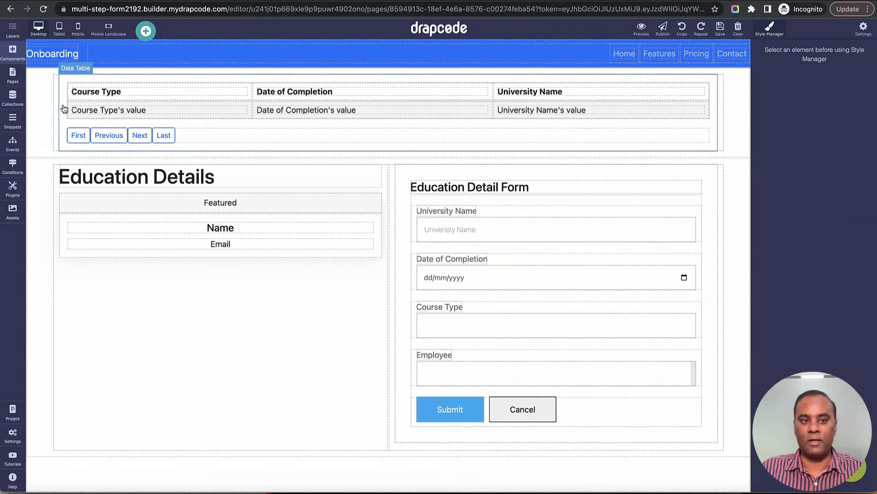
left_click(640, 137)
left_click(691, 122)
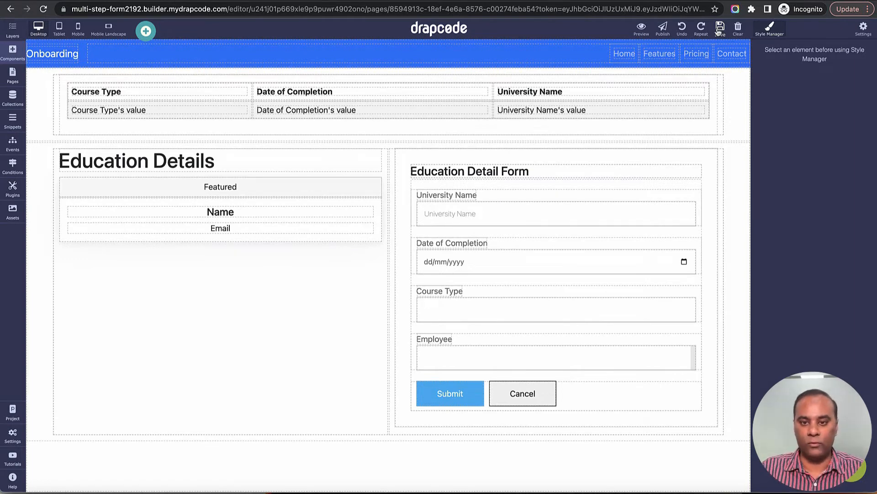
left_click(707, 186)
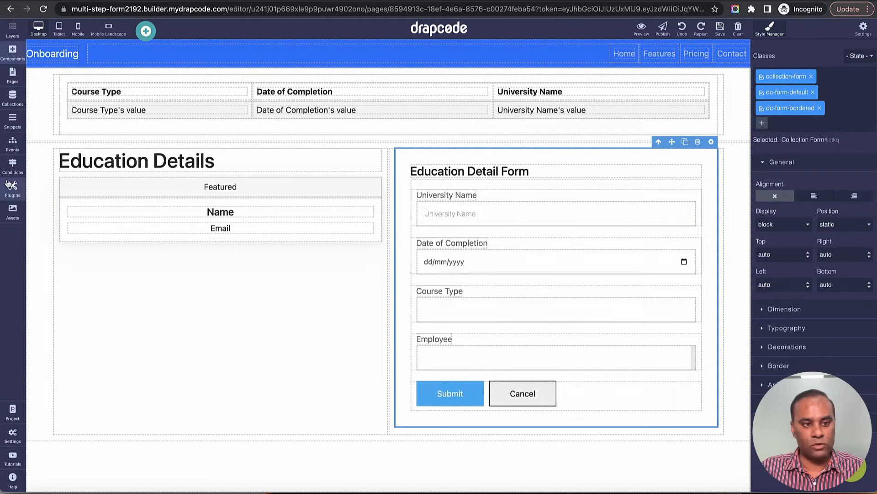
left_click(12, 142)
Step: Create a new event named 'Save Education Details'
left_click(153, 54)
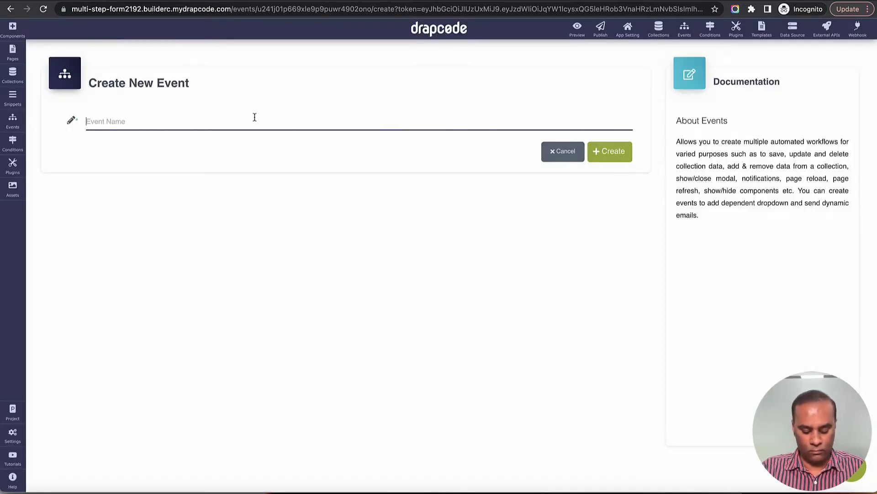
type("Save Ed")
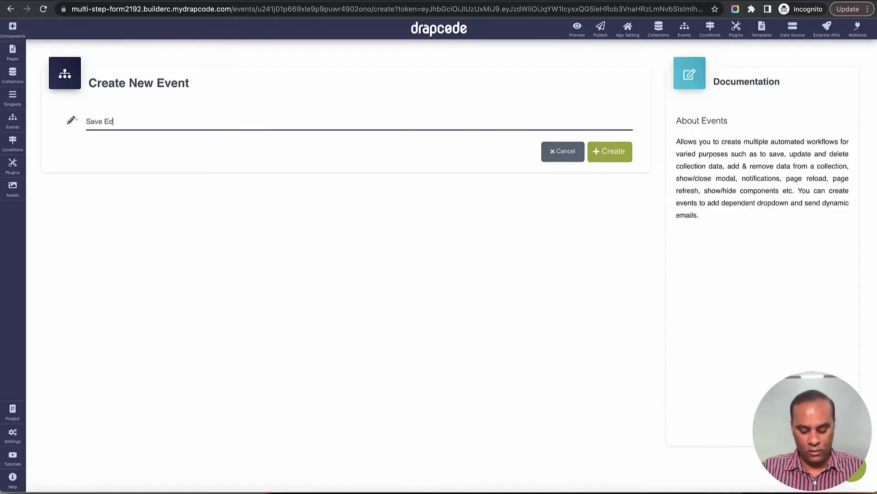
type("ucation Details")
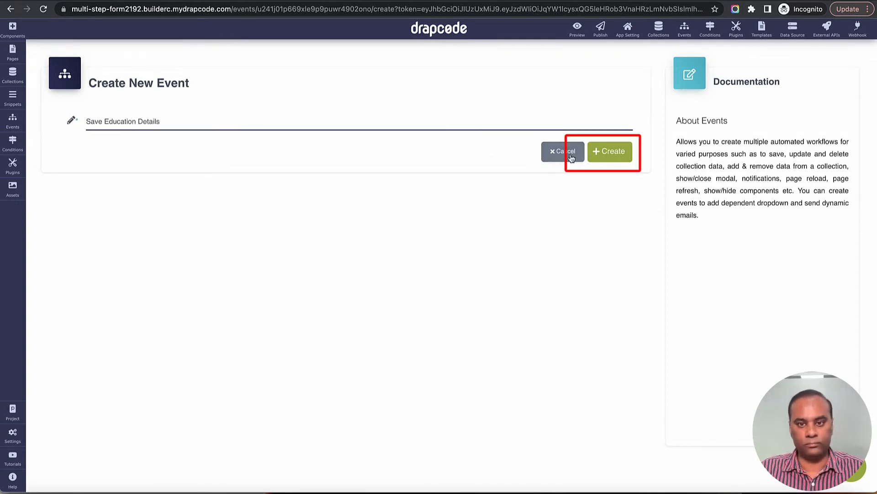
left_click(611, 156)
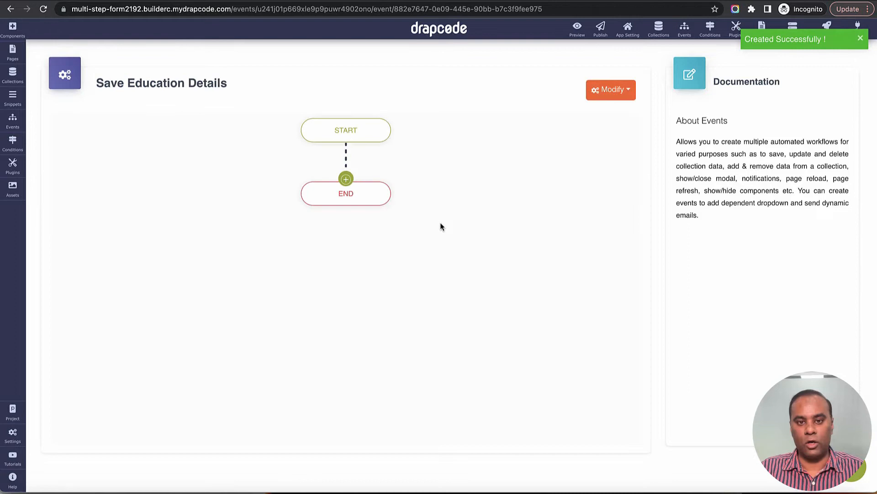
Step: Add a Save Data action into Education Detail with a 'Success' message and an error message
left_click(346, 179)
mouse_move(371, 223)
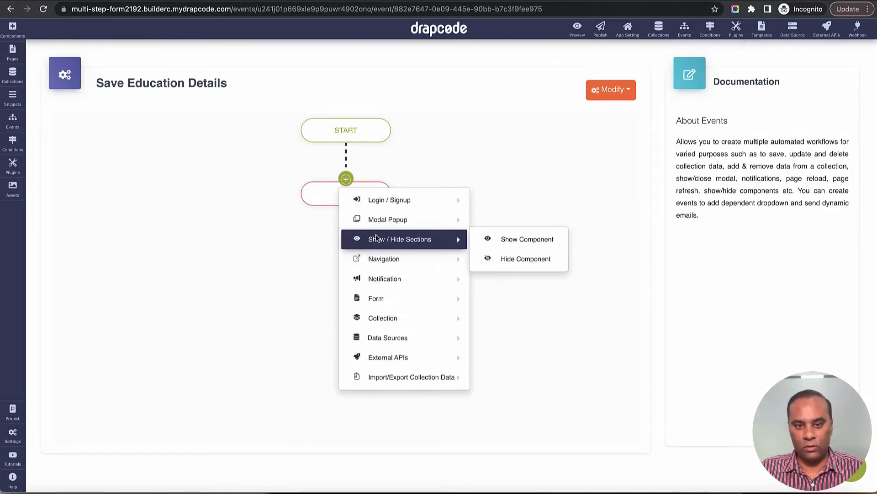
mouse_move(384, 267)
mouse_move(383, 311)
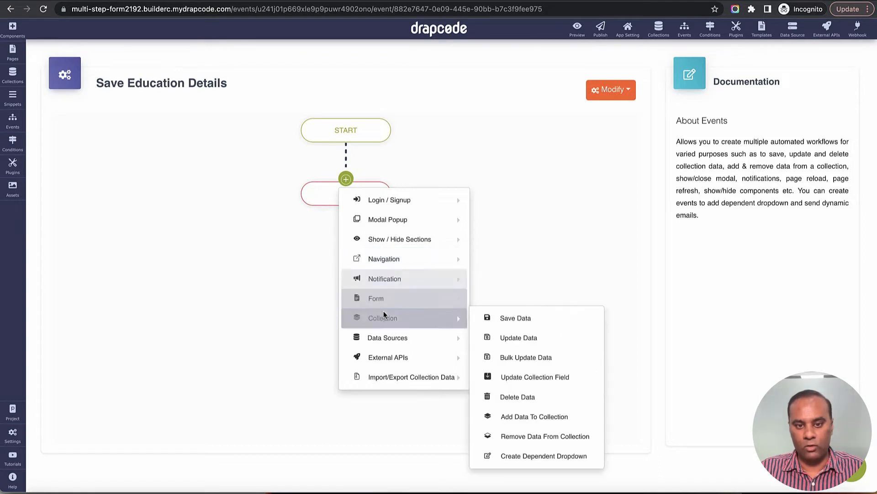
left_click(517, 314)
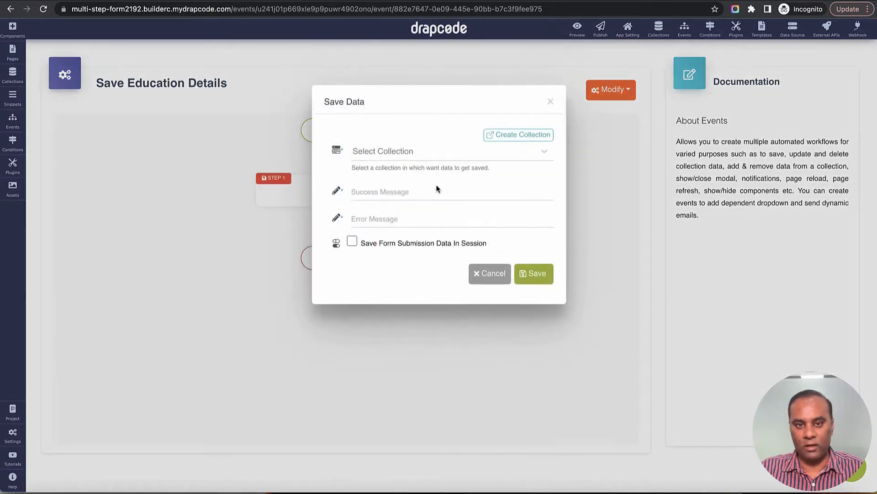
left_click(426, 155)
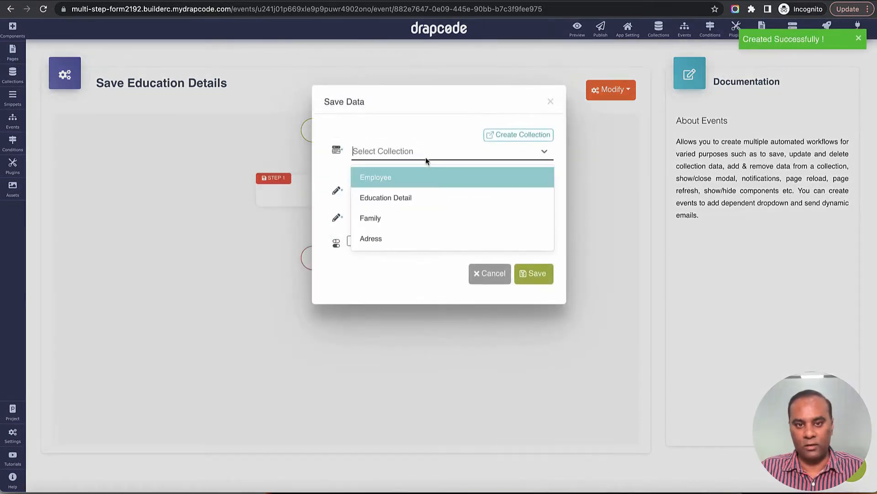
left_click(424, 202)
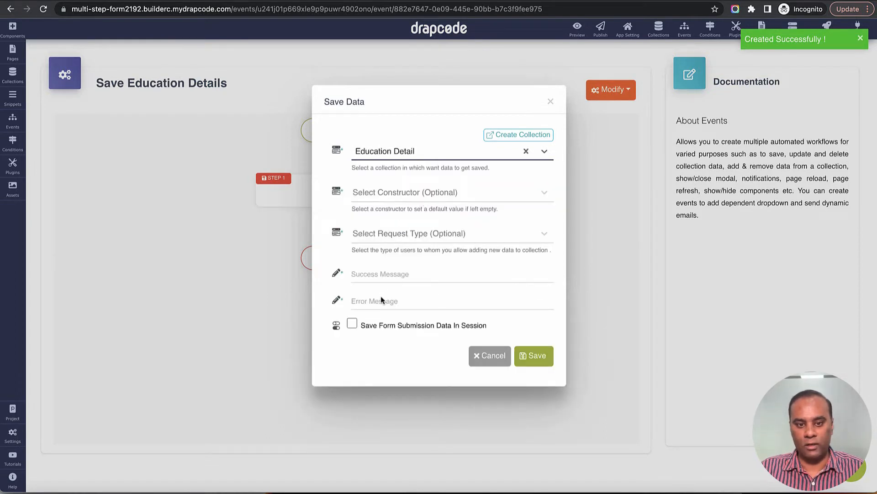
left_click(384, 278)
type("Success")
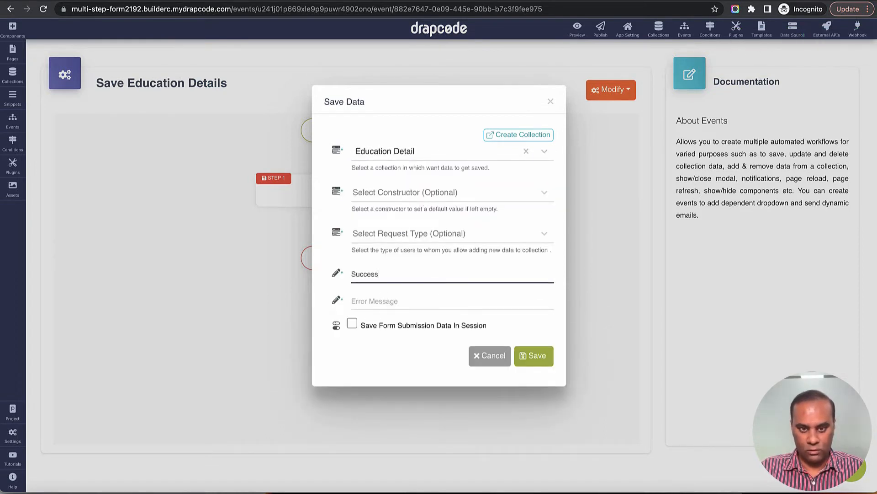
key("Tab")
type("Erro")
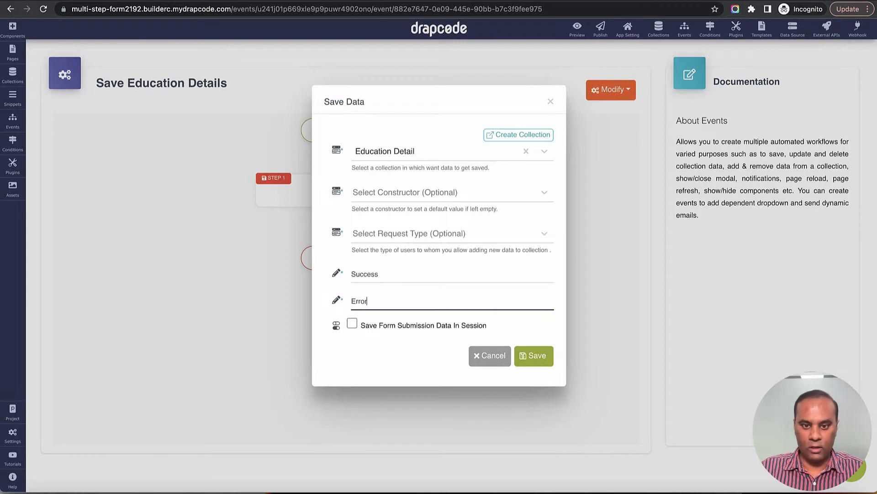
left_click(529, 356)
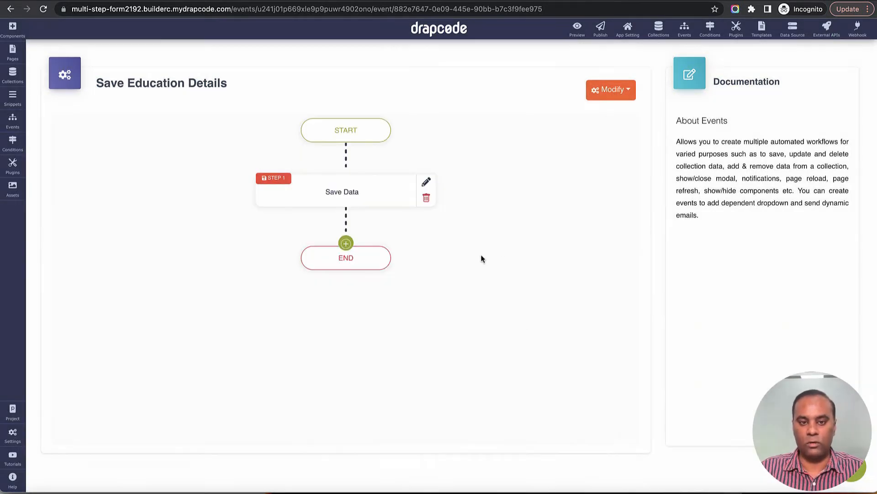
Step: Add a Page Reload action after the Save Data step
left_click(346, 243)
mouse_move(366, 308)
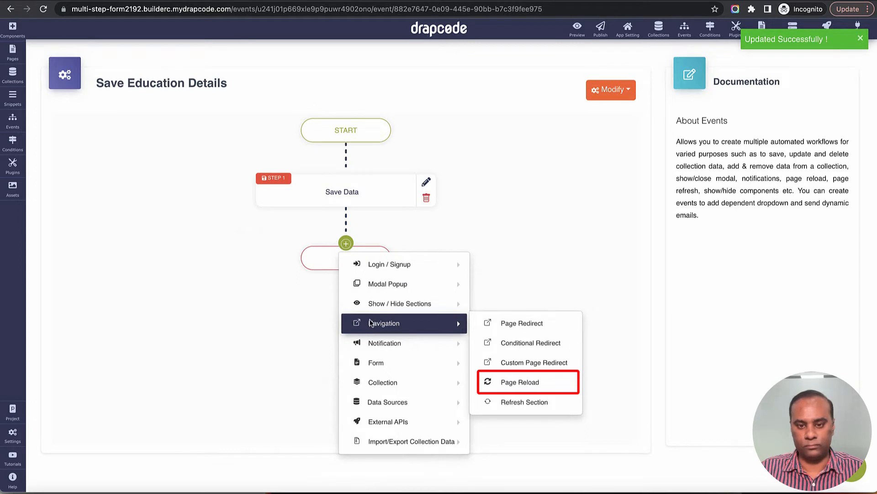
left_click(550, 382)
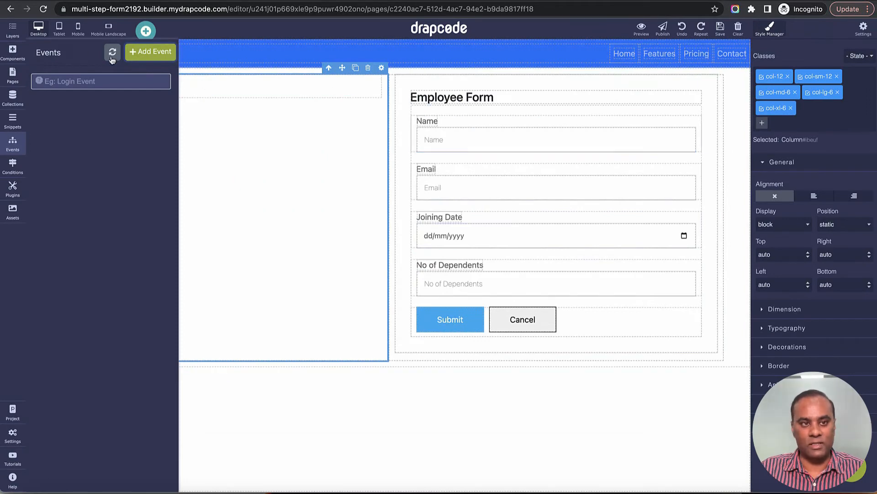
Step: Reload the builder and set the Education Detail Form's submit event to Save Education Details
left_click(43, 10)
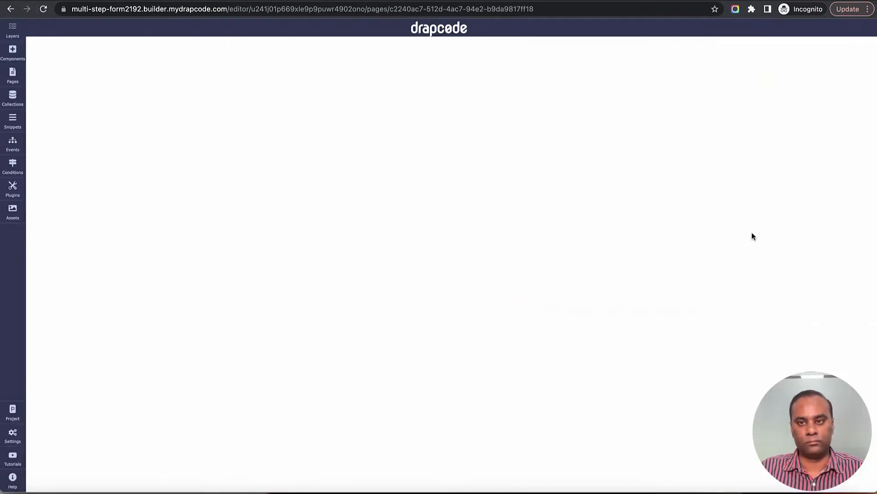
left_click(706, 166)
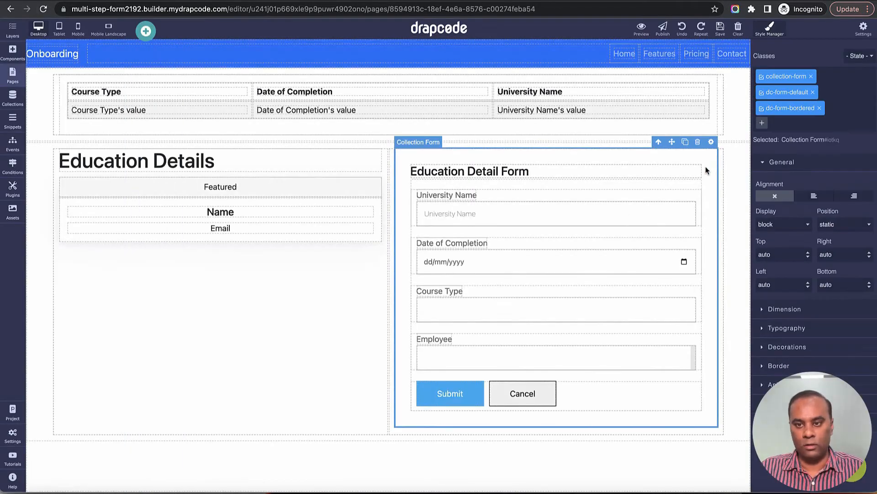
left_click(711, 142)
left_click(425, 315)
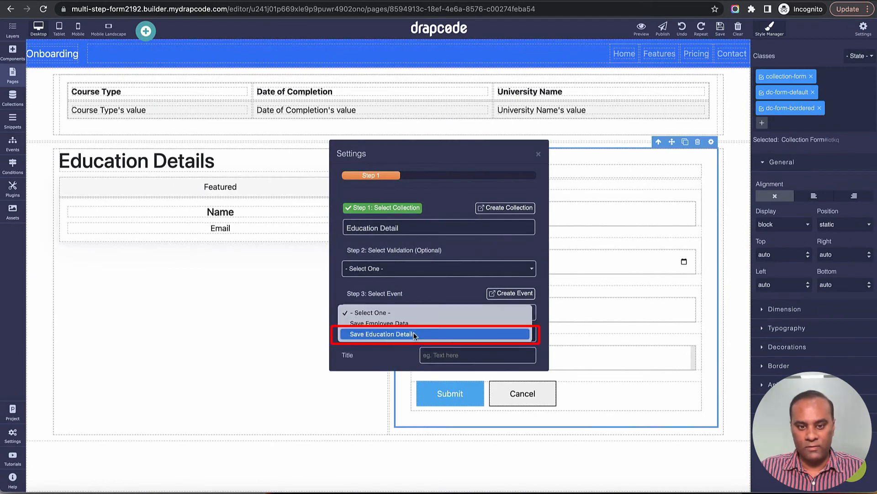
left_click(407, 334)
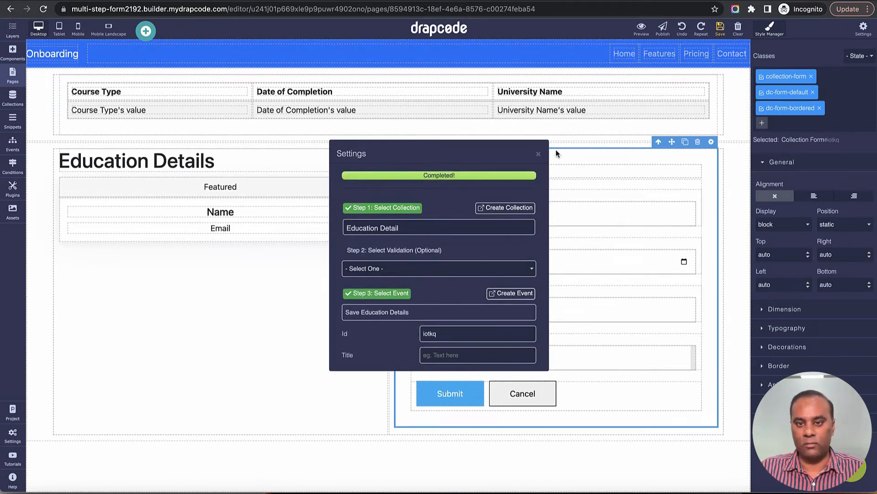
left_click(538, 154)
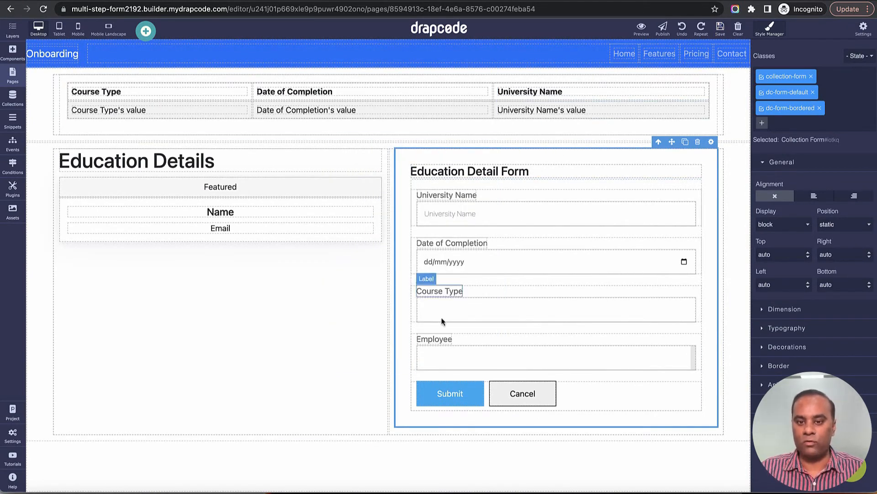
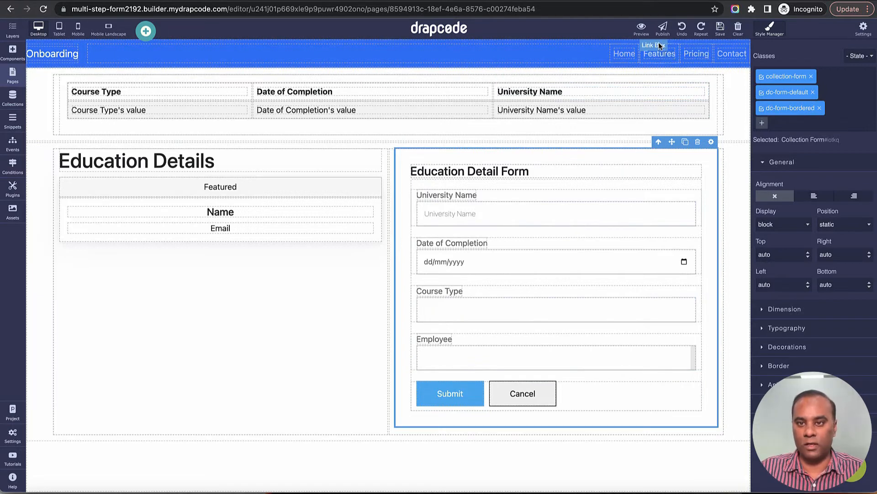
Step: Open the Step 1 page preview through the Page URL in its settings
left_click(13, 75)
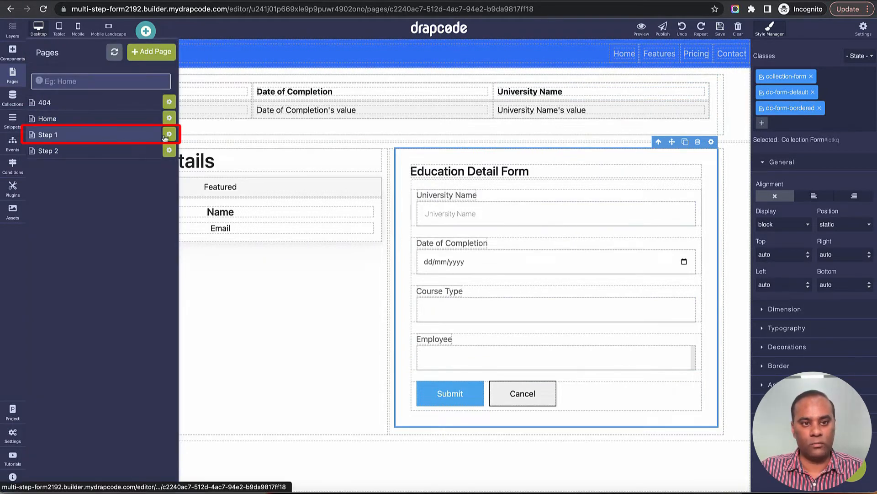
left_click(165, 136)
left_click(300, 143)
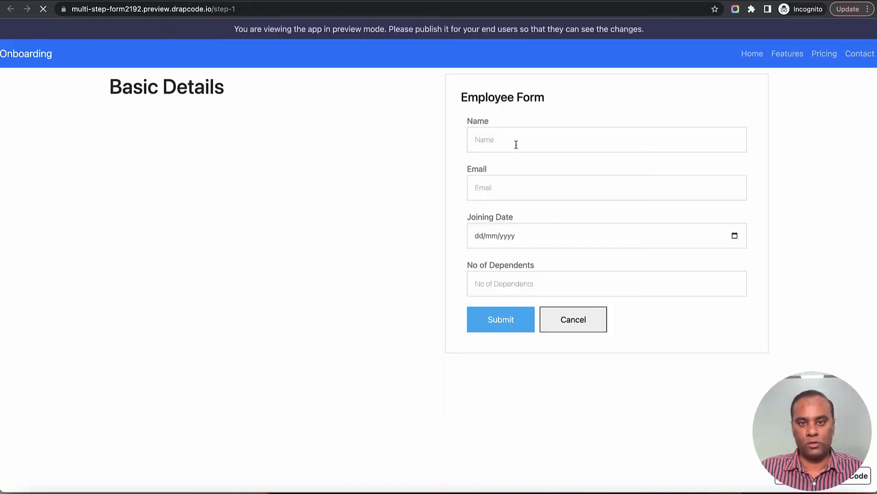
Step: Submit the Employee Form with the employee's name and email, joining date 17th, and 2 dependents
left_click(516, 144)
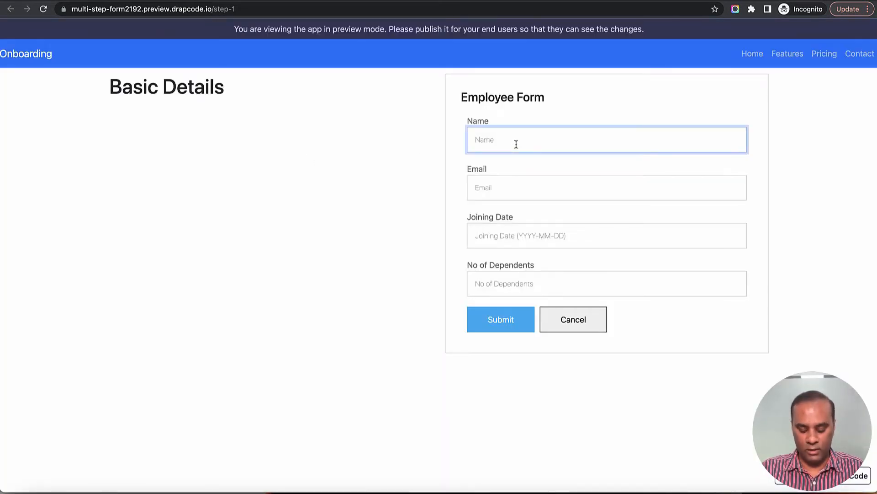
type("Vishal")
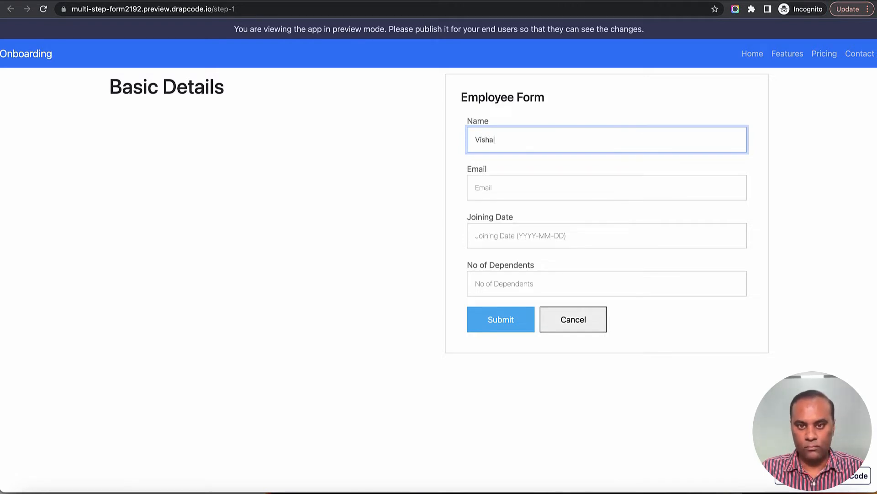
key("Tab")
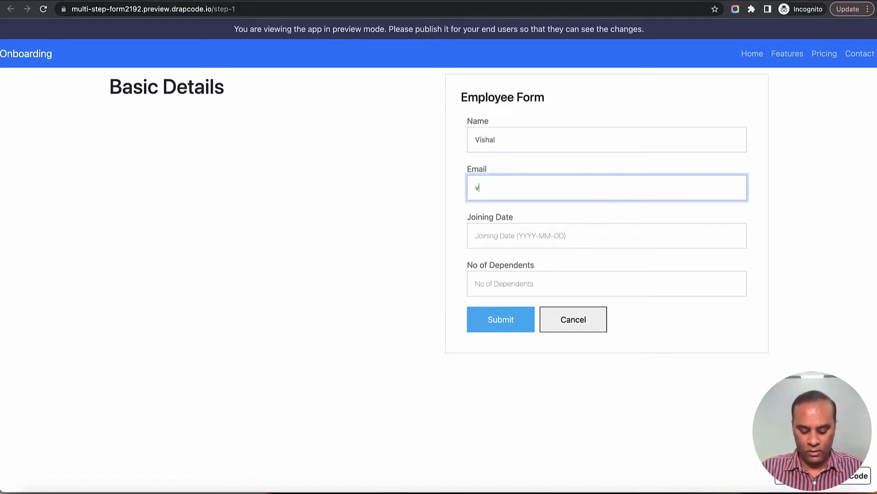
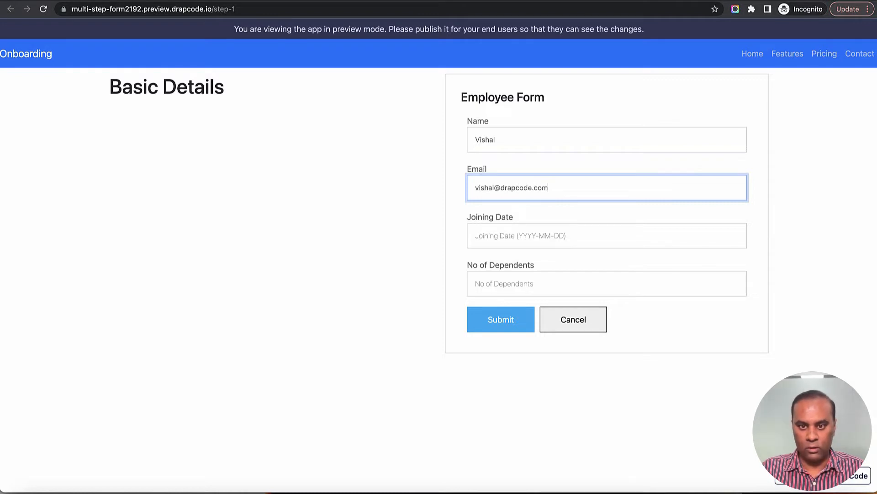
key("Tab")
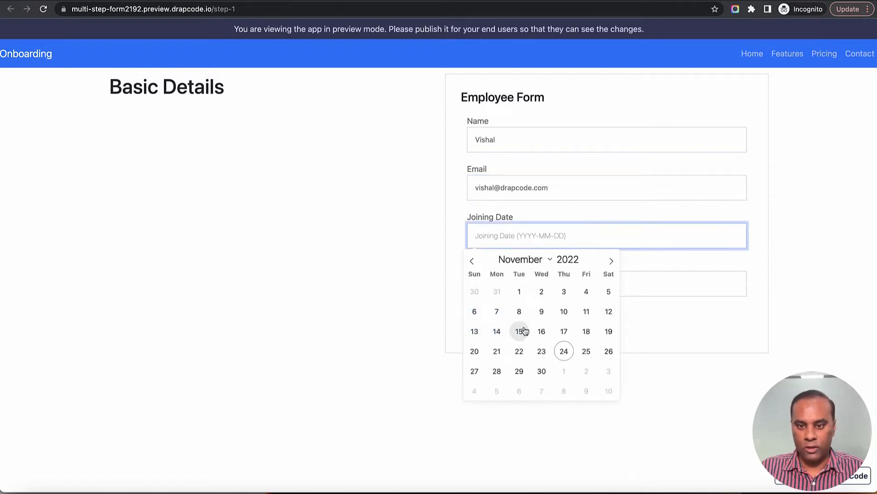
left_click(562, 332)
left_click(521, 293)
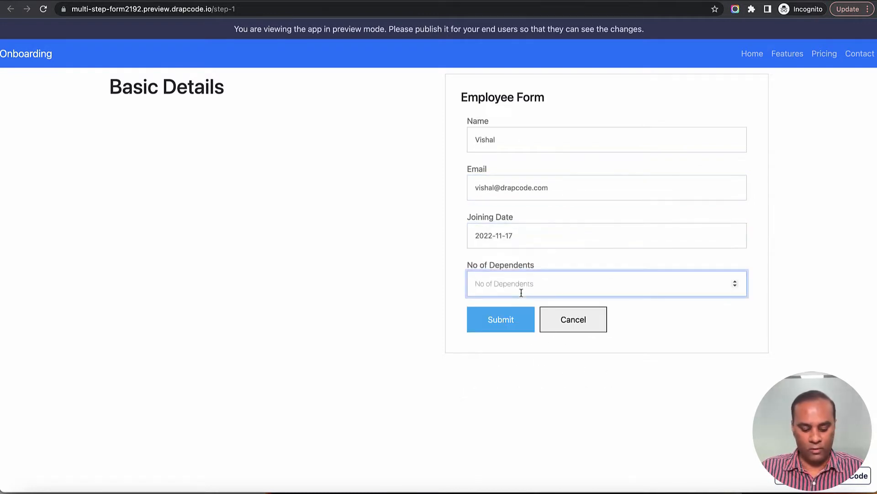
type("2")
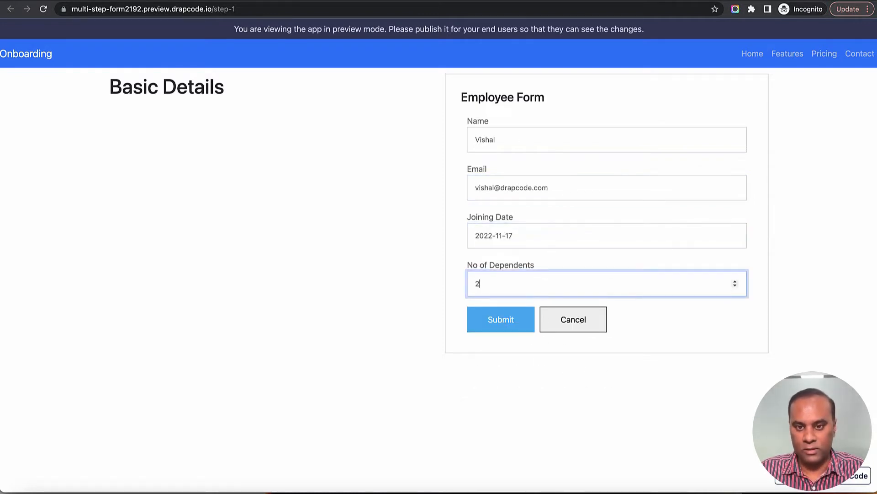
left_click(501, 327)
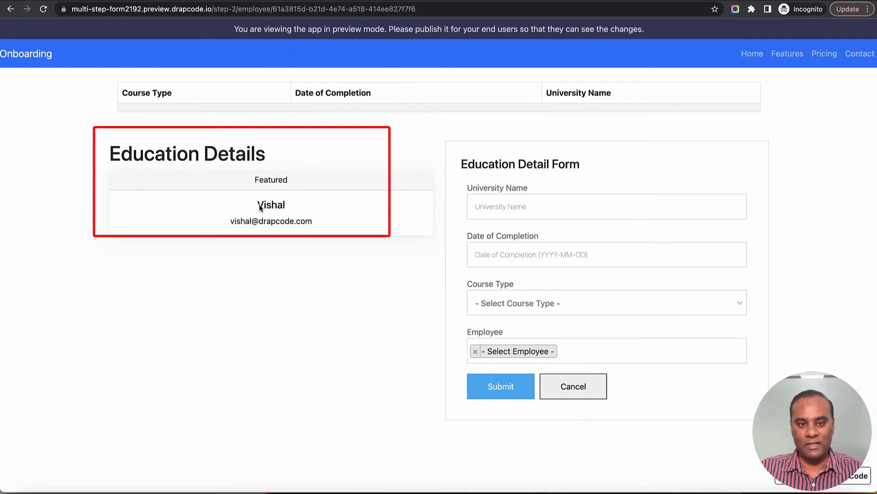
Step: Highlight the new employee's name, email, and employee ID in the preview URL
left_click_drag(256, 205, 324, 226)
left_click_drag(277, 9, 417, 9)
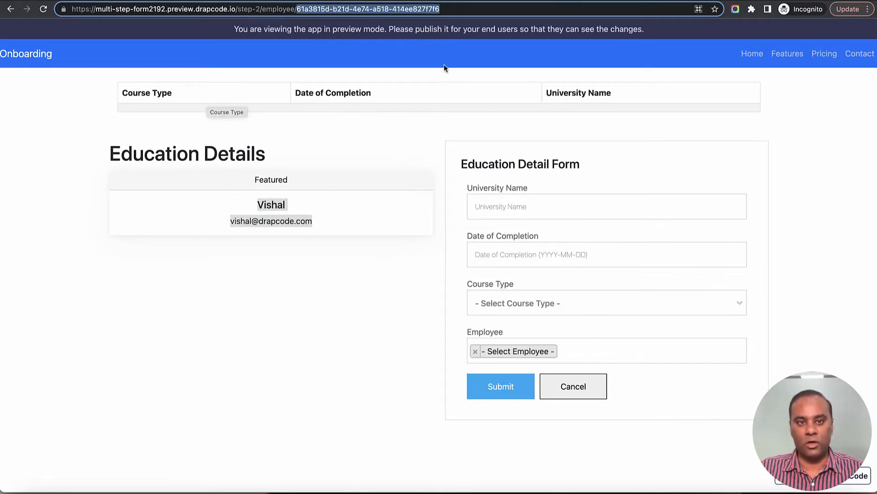
left_click(346, 103)
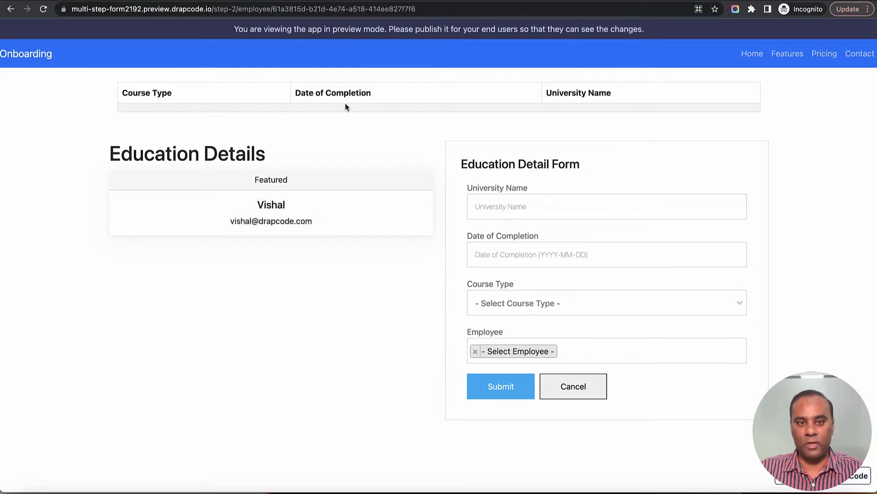
Step: Choose the new employee's email in the Employee dropdown
left_click(608, 359)
left_click(607, 397)
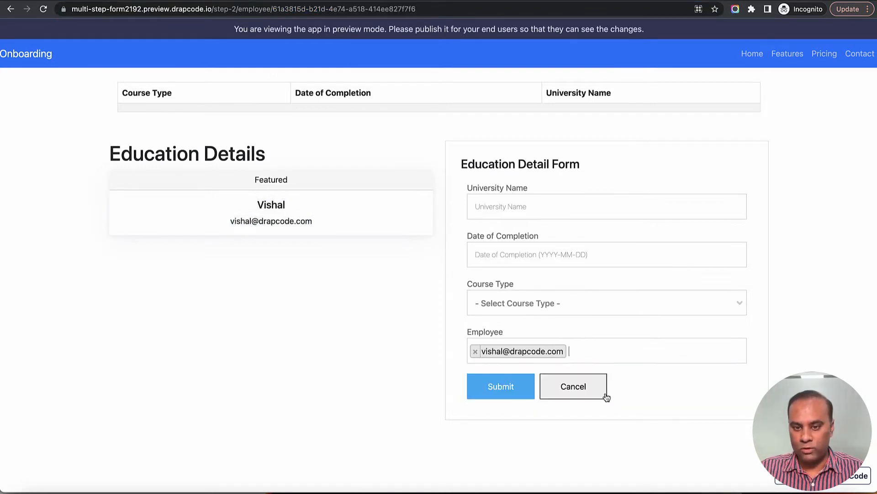
left_click(606, 358)
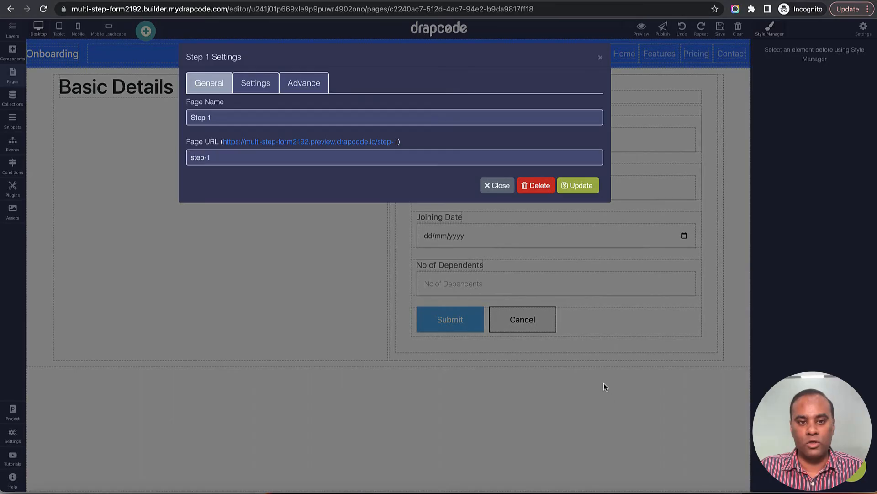
Step: Close Step 1 Settings and load the Step 2 page in the editor
left_click(600, 59)
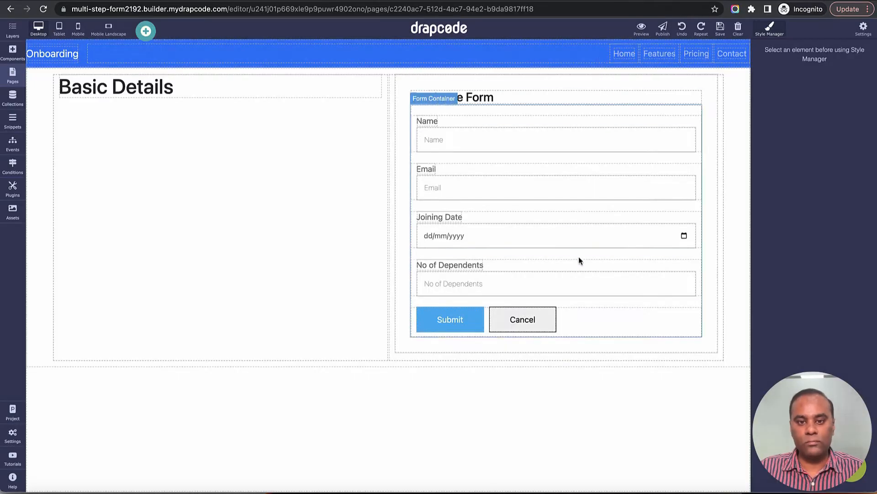
left_click(12, 76)
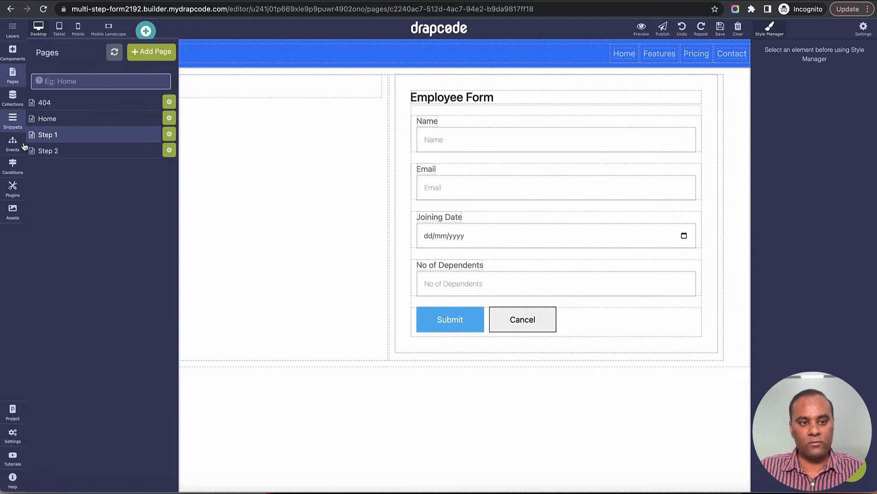
left_click(61, 158)
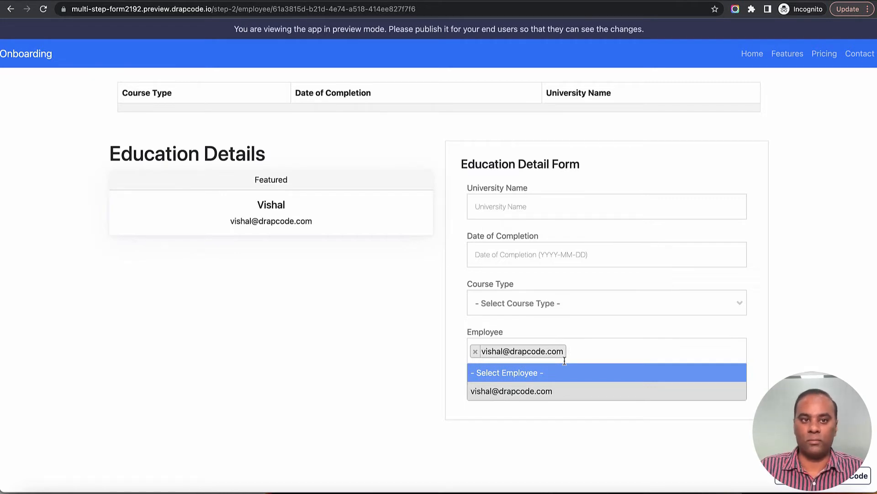
key("ctrl+shift+Tab")
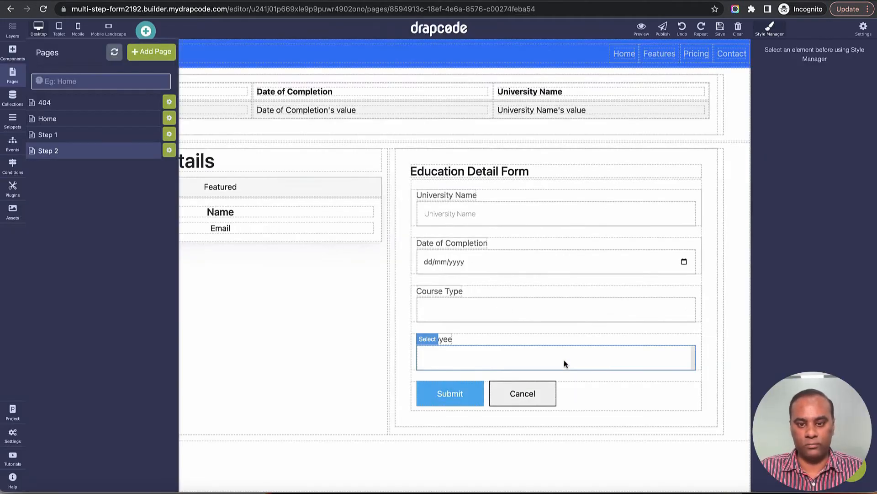
Step: Check the Employee dropdown's settings, then delete its field group from the Education Detail Form
left_click(605, 358)
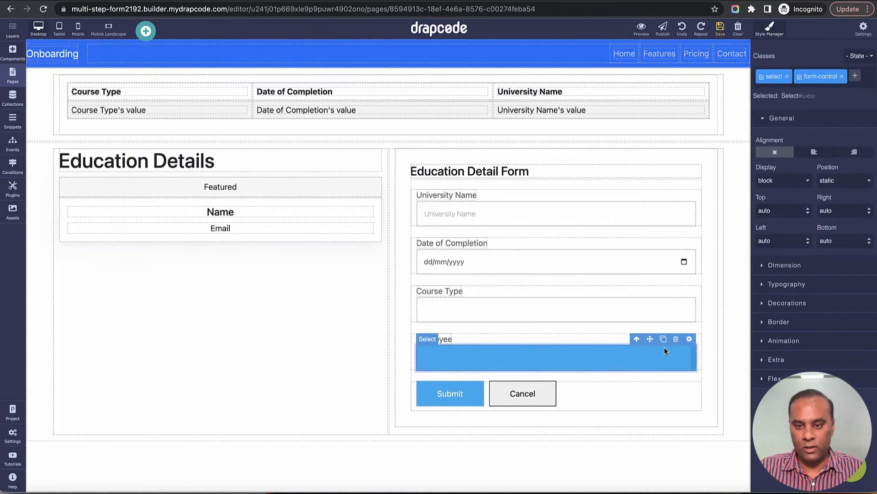
left_click(689, 338)
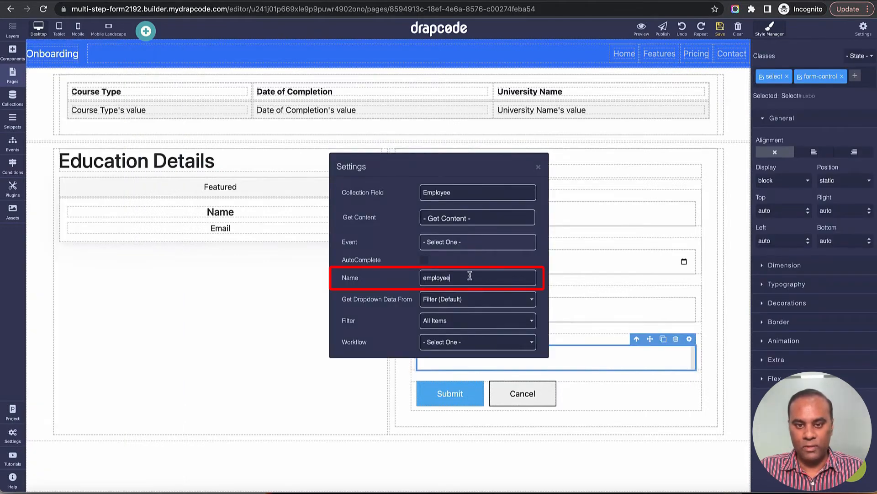
double_click(470, 276)
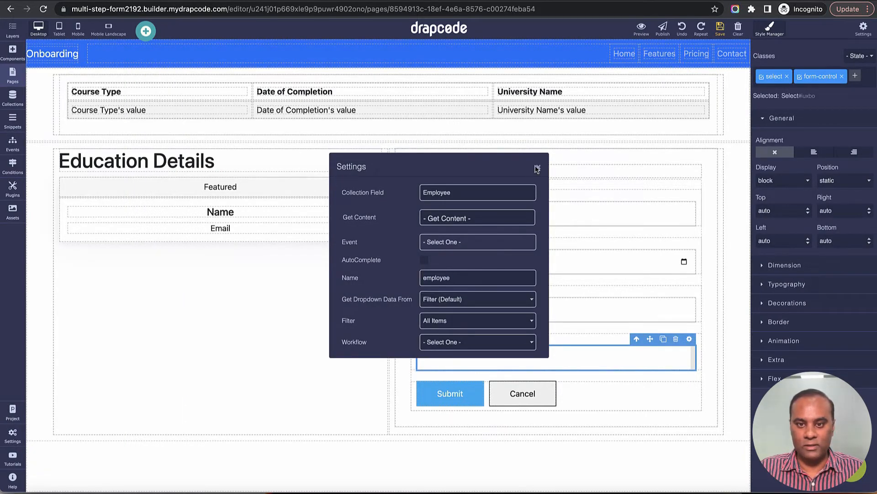
left_click(538, 167)
left_click(617, 339)
left_click(681, 328)
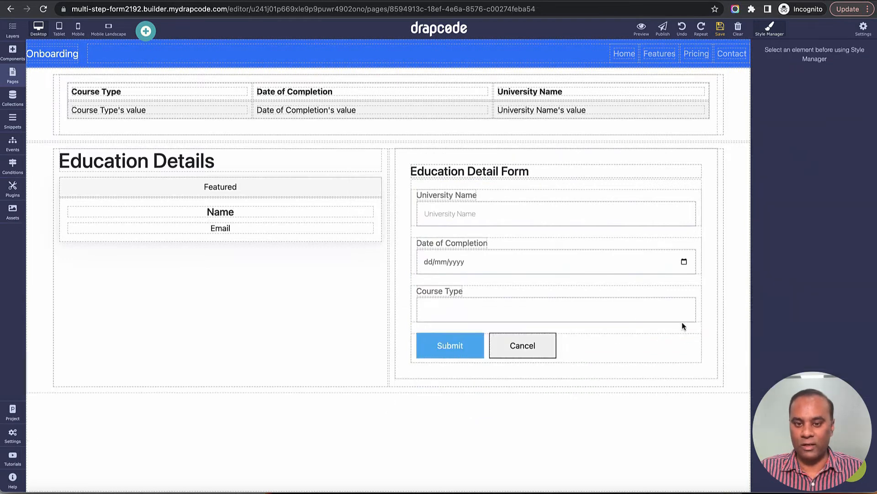
left_click(13, 52)
Step: Add an Input below Course Type and name it 'employee'
left_click(52, 52)
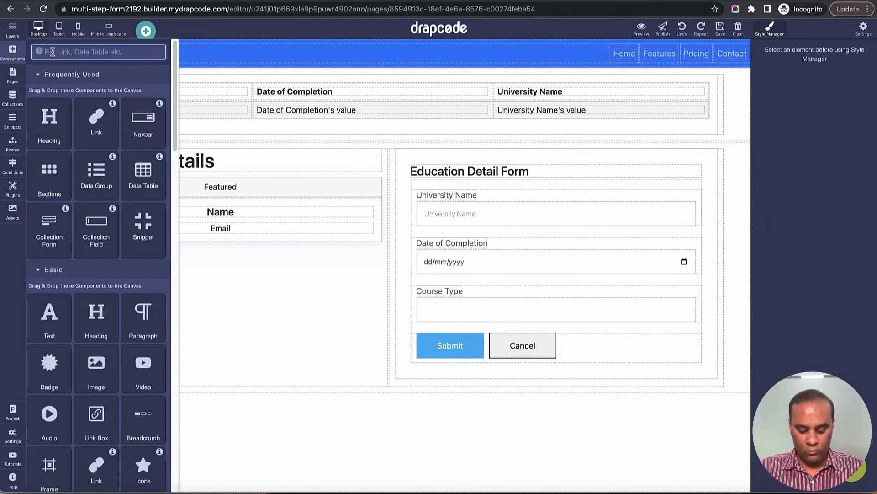
type("inpu")
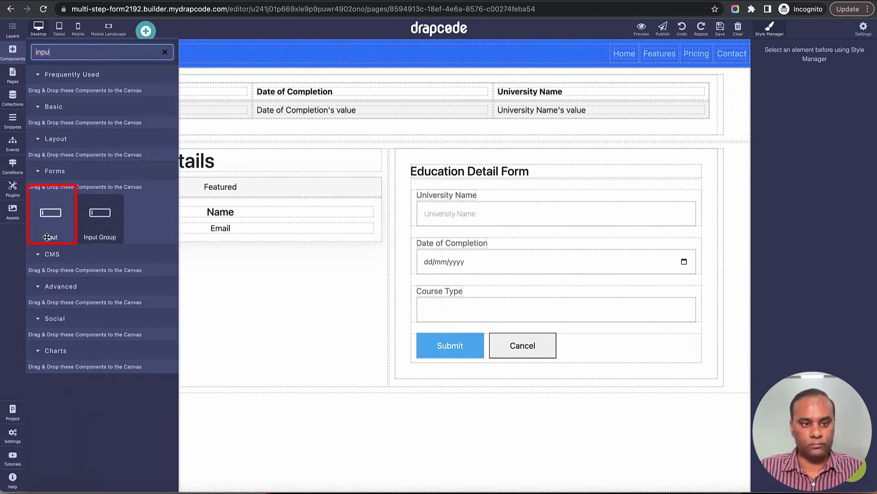
left_click_drag(47, 237, 686, 322)
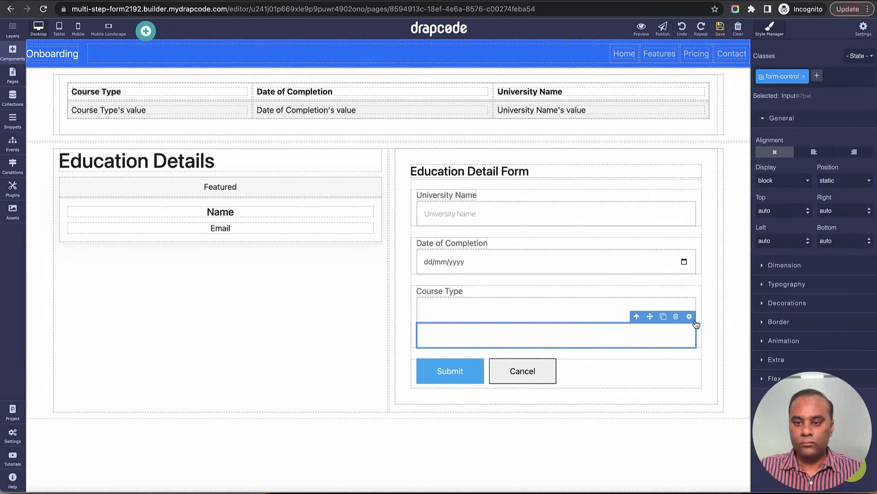
left_click(690, 316)
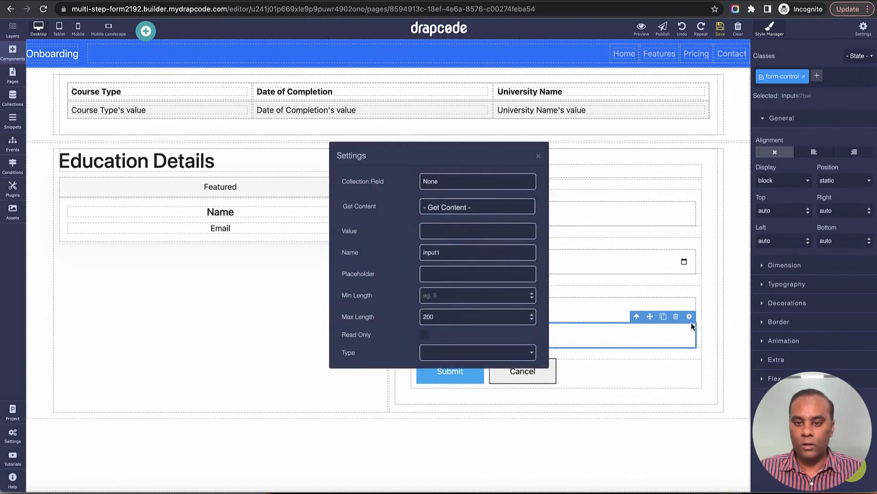
double_click(465, 251)
type("employee")
key("Tab")
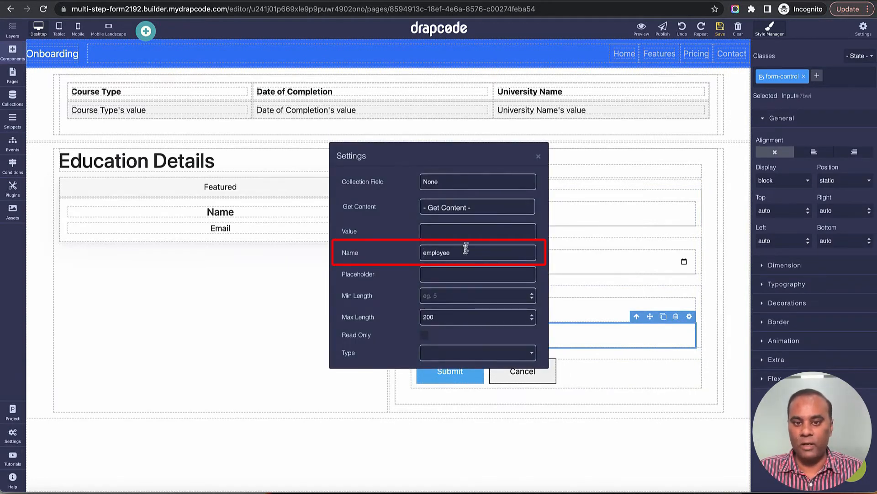
Step: Set the input's Get Content to 'Get Value From - Employee' with Field Name Id
left_click(472, 208)
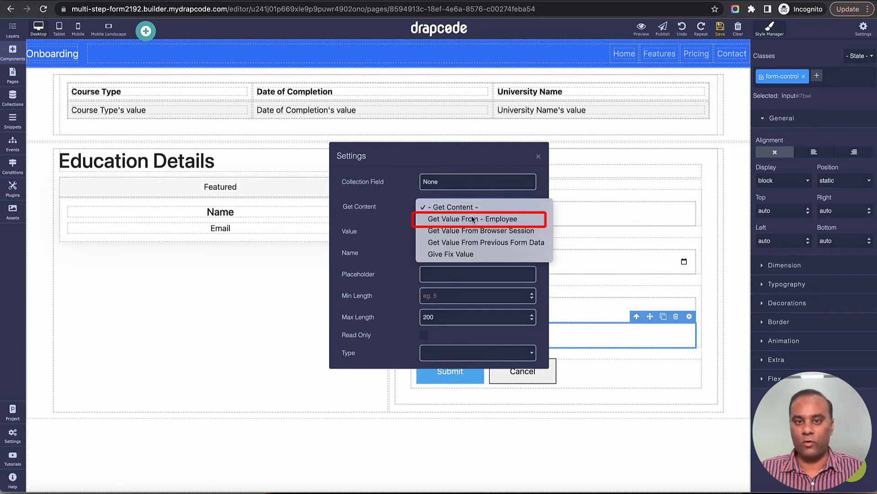
left_click(473, 218)
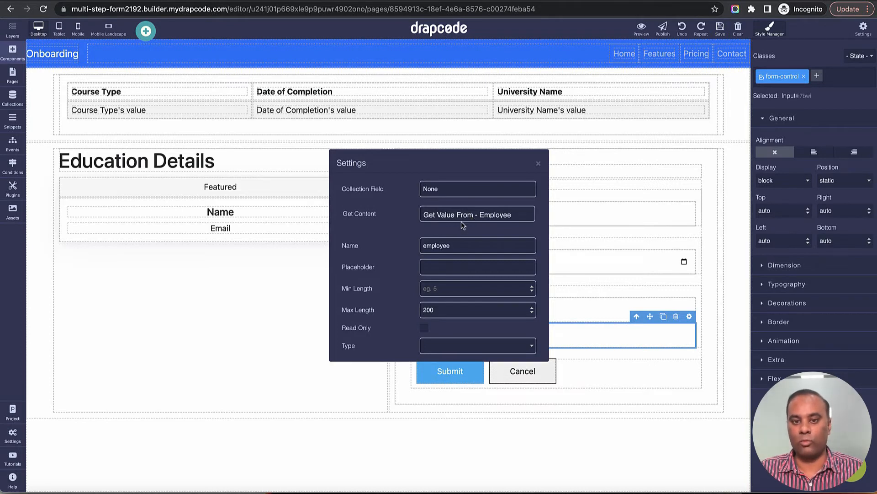
left_click(461, 218)
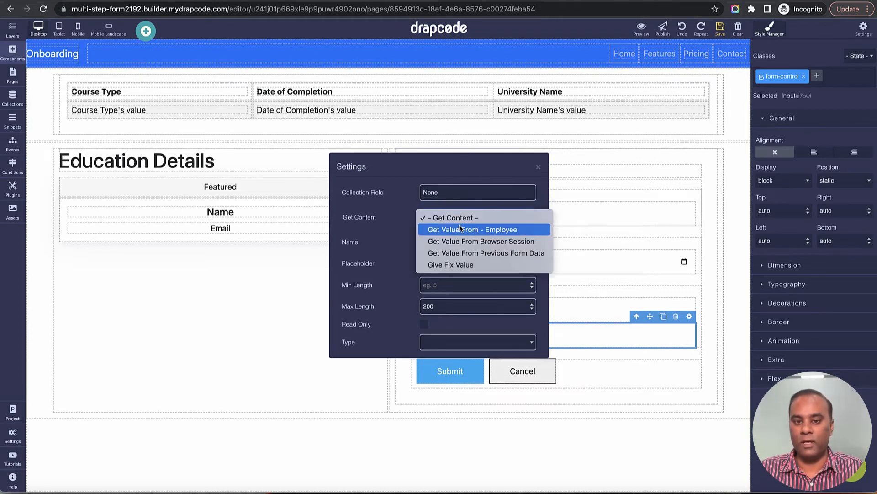
left_click(461, 230)
left_click(459, 230)
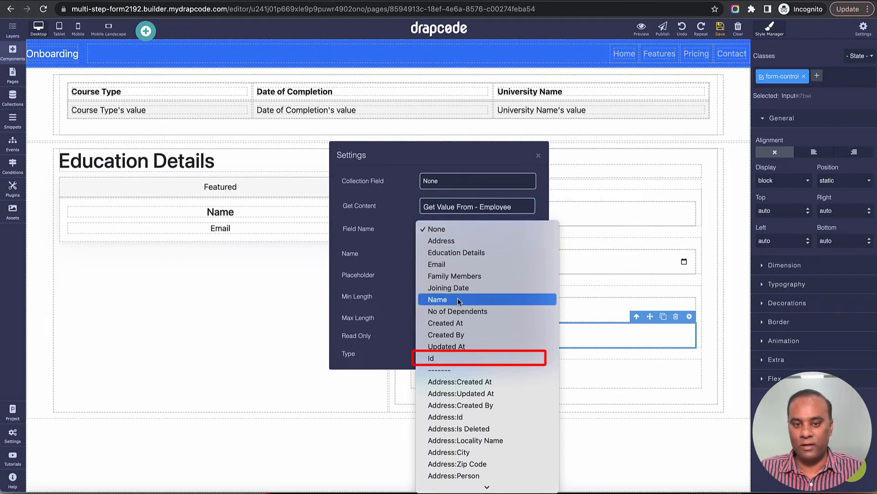
left_click(454, 358)
left_click(501, 161)
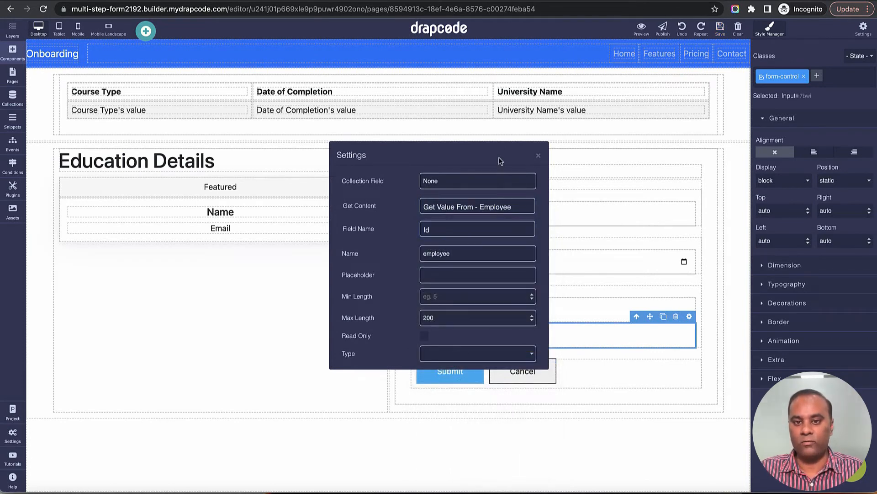
Step: Recheck the employee input's settings and save the page changes
left_click(538, 155)
left_click(689, 316)
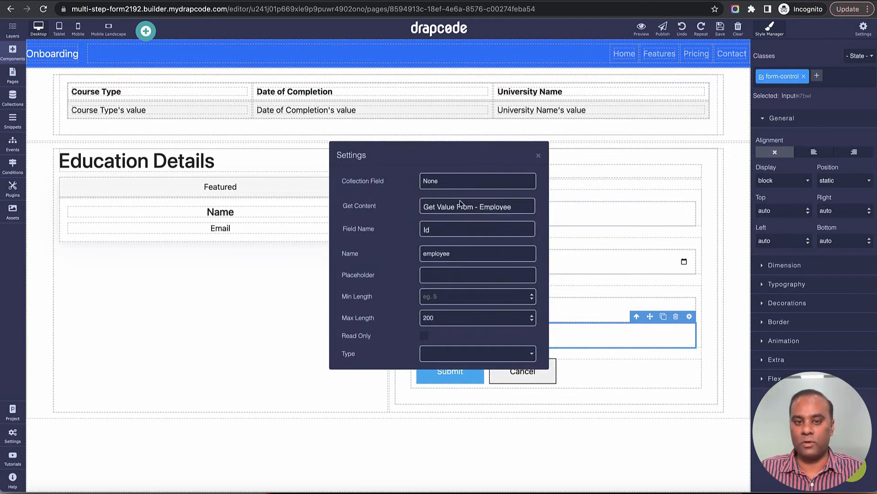
left_click(457, 182)
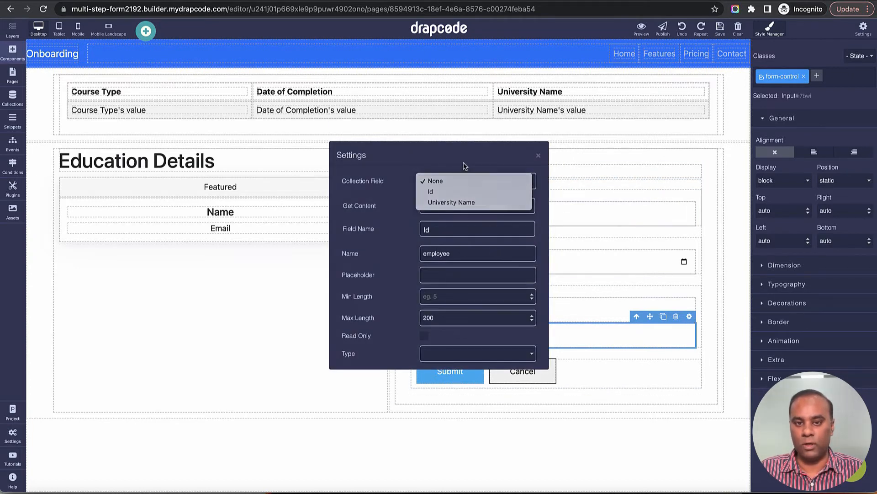
left_click(464, 166)
left_click(538, 156)
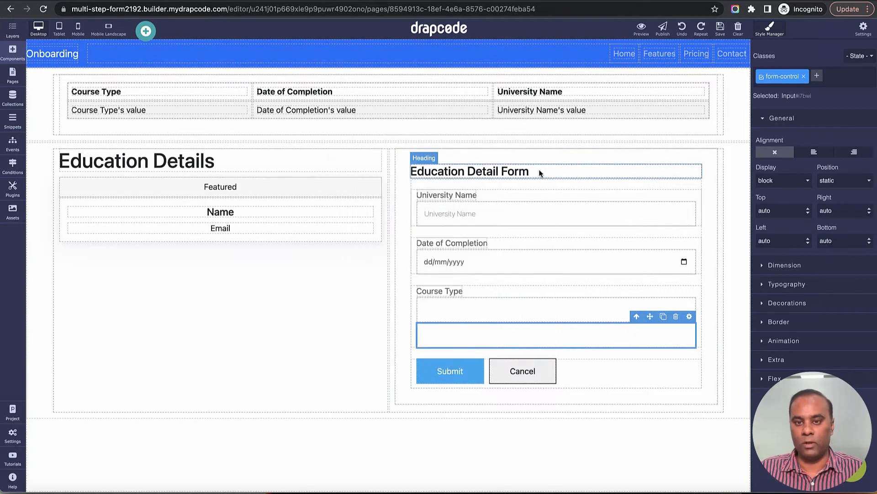
left_click(721, 27)
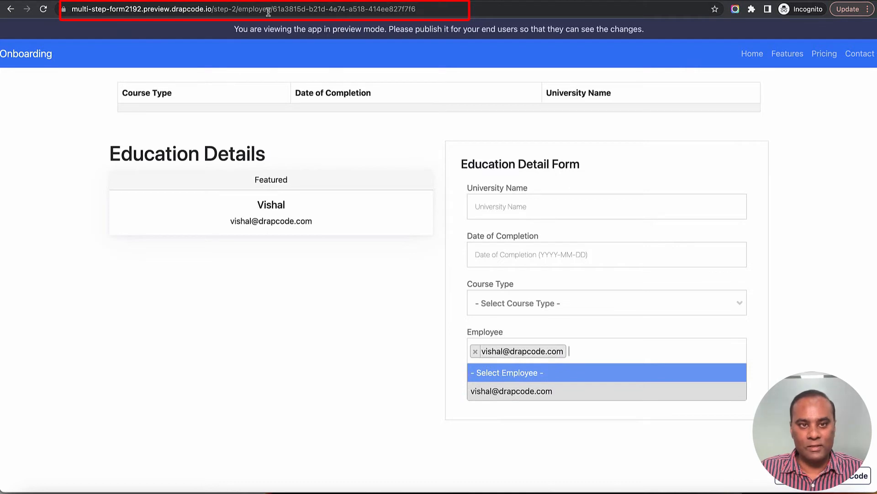
Step: Reload the Step 2 preview for the employee ID, then list the collections
left_click_drag(273, 10, 440, 9)
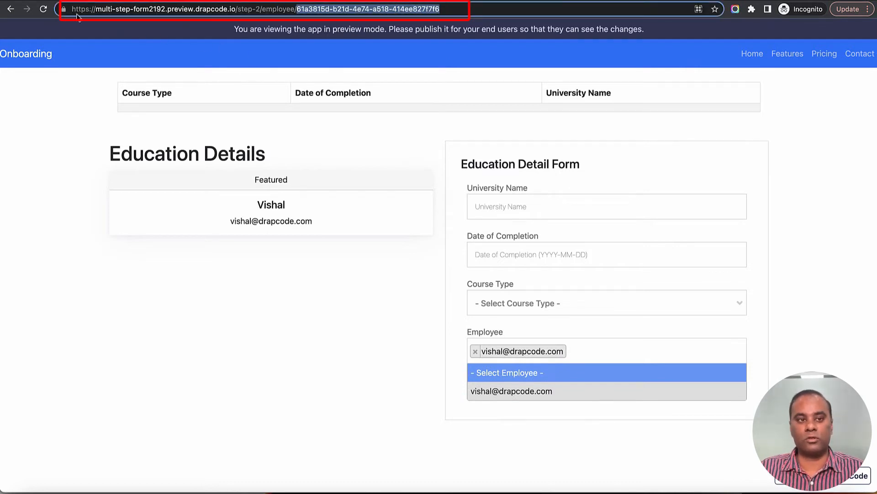
left_click(43, 9)
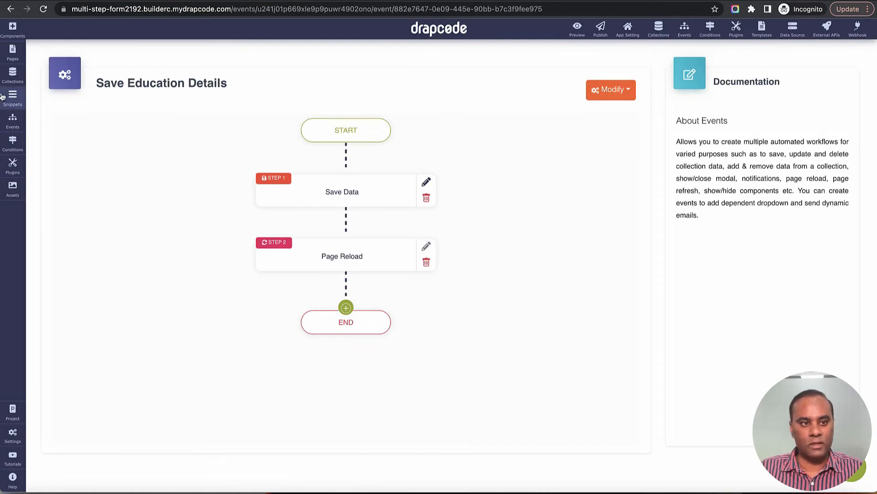
left_click(12, 75)
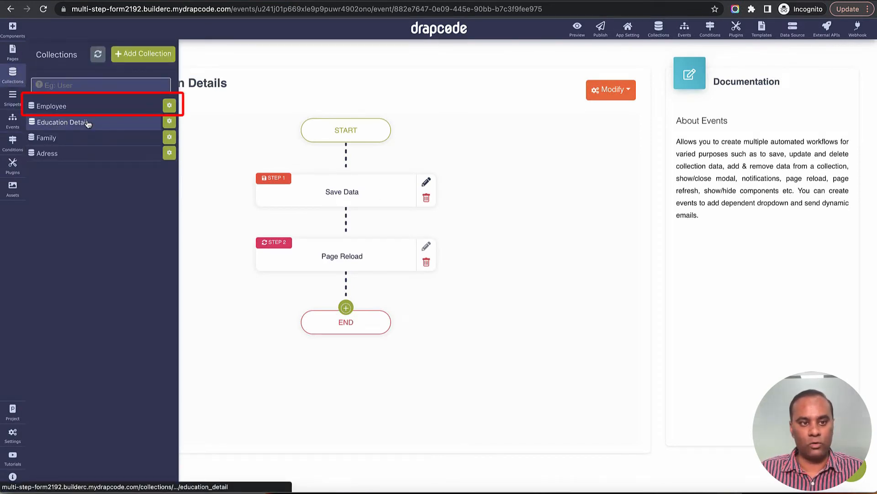
Step: Review the Employee record and the empty Education Detail data, then return to the preview
left_click(82, 107)
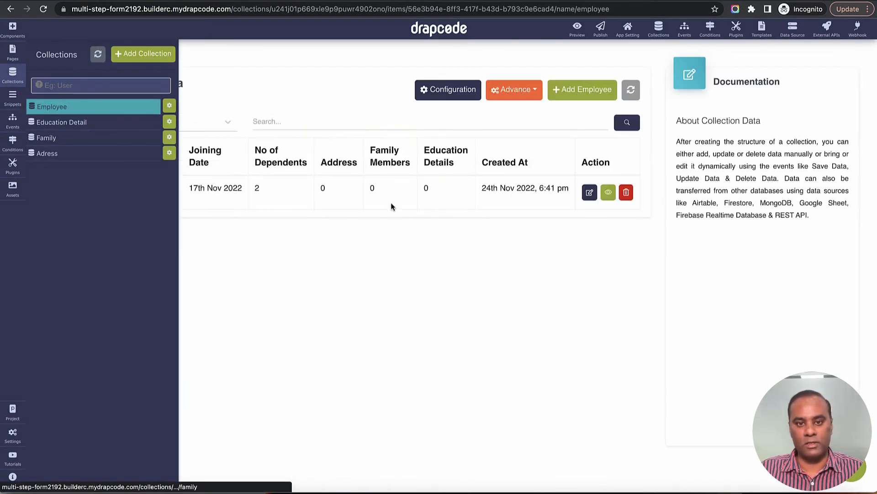
left_click_drag(85, 191, 468, 189)
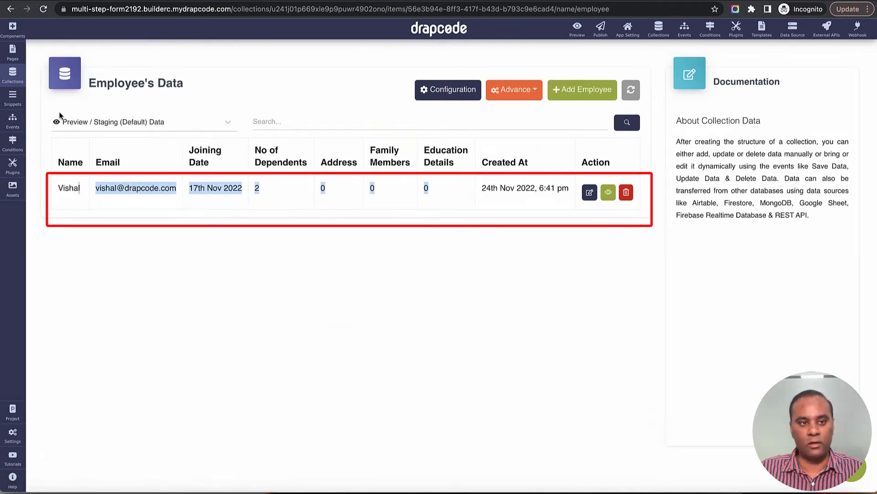
left_click(12, 73)
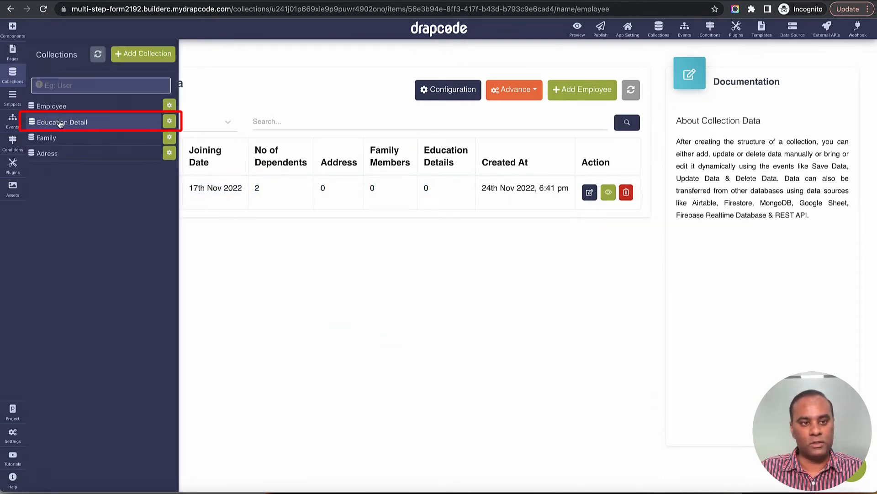
left_click(60, 122)
left_click_drag(219, 173, 447, 211)
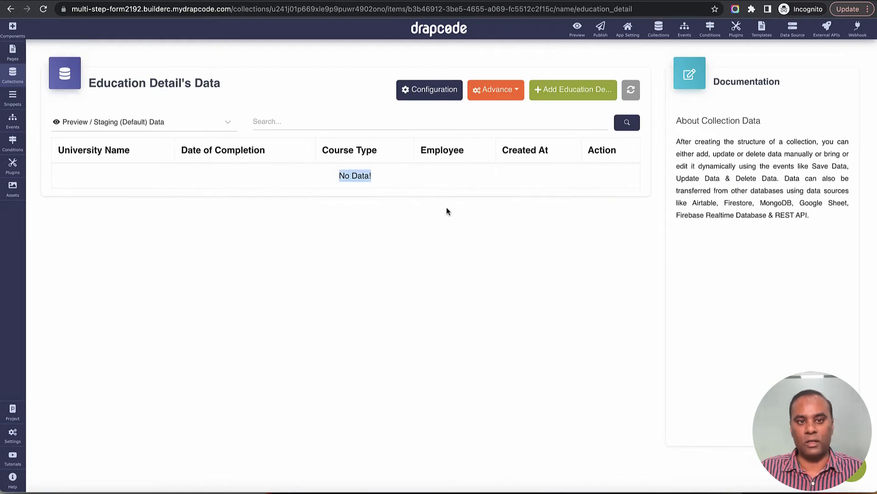
left_click(446, 208)
key("ctrl+Tab")
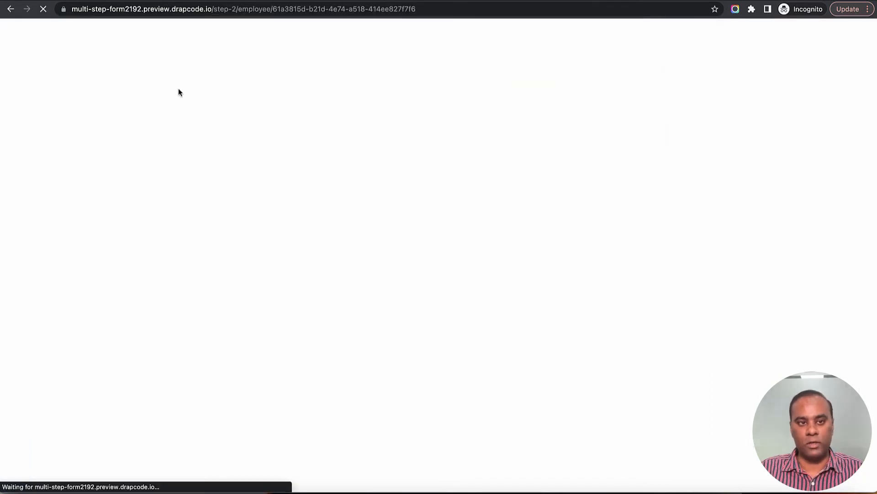
Step: Change the employee-ID input's Type to hidden in its settings
left_click_drag(480, 328, 617, 328)
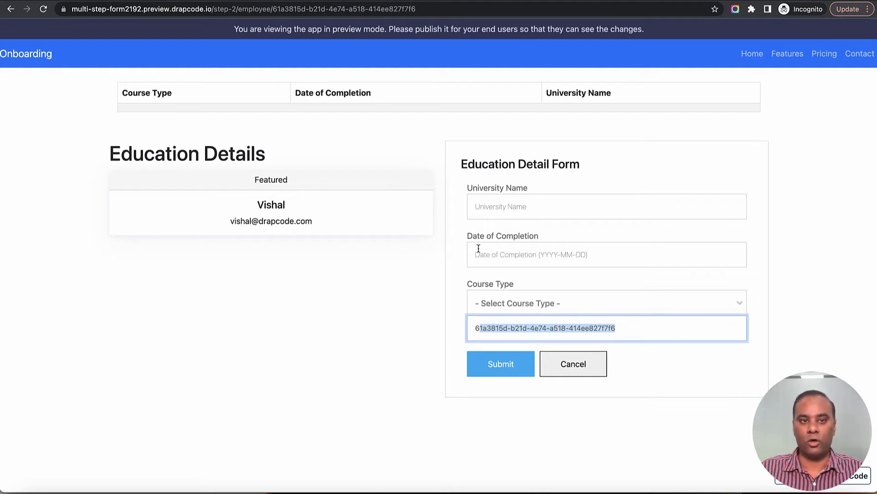
key("ctrl+shift+Tab")
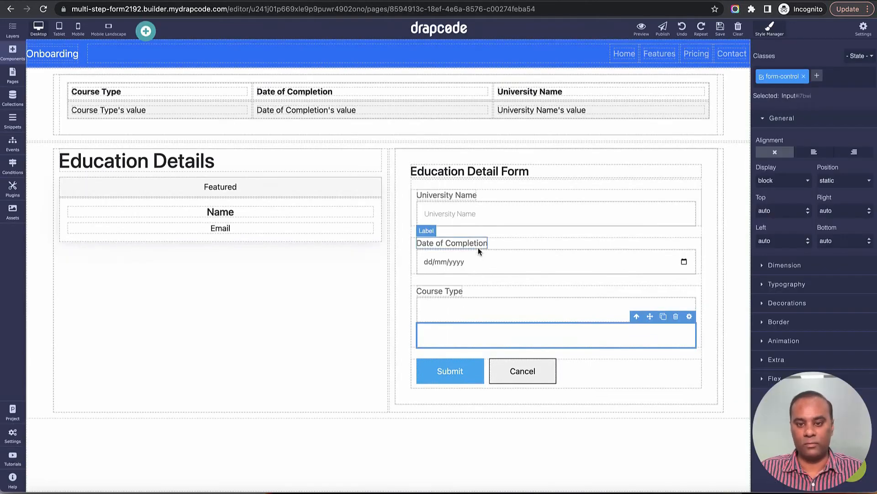
left_click(689, 317)
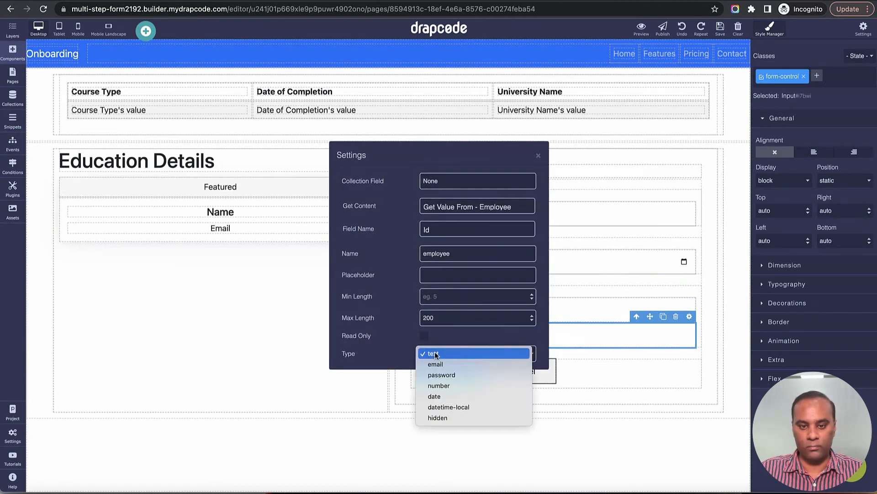
left_click(436, 353)
left_click(445, 418)
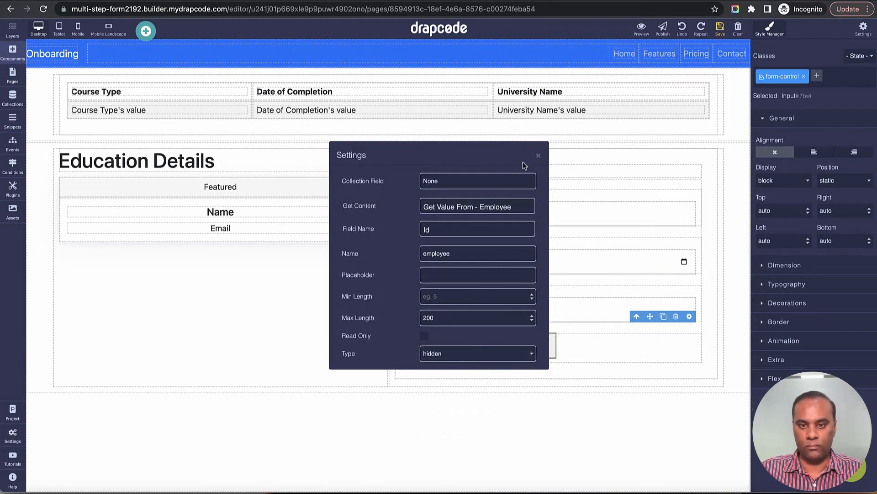
left_click(538, 157)
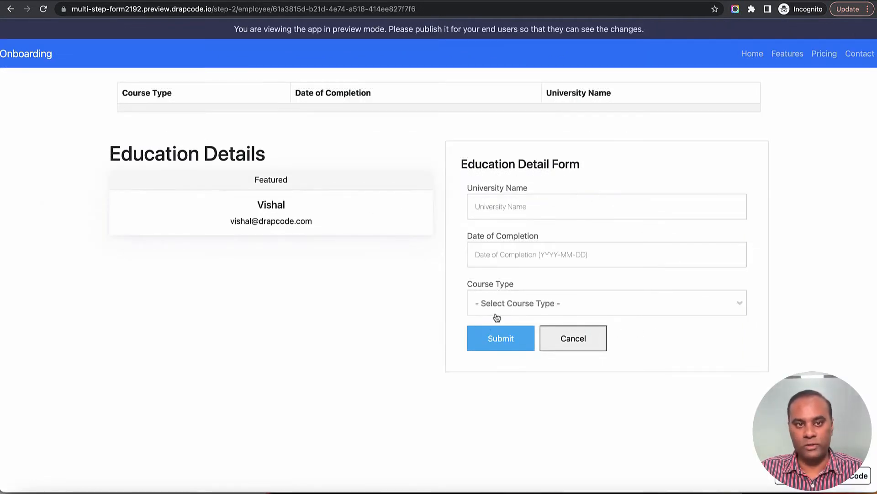
Step: Submit education details: University 1, completed 9 November 2022, Part Time
left_click(515, 210)
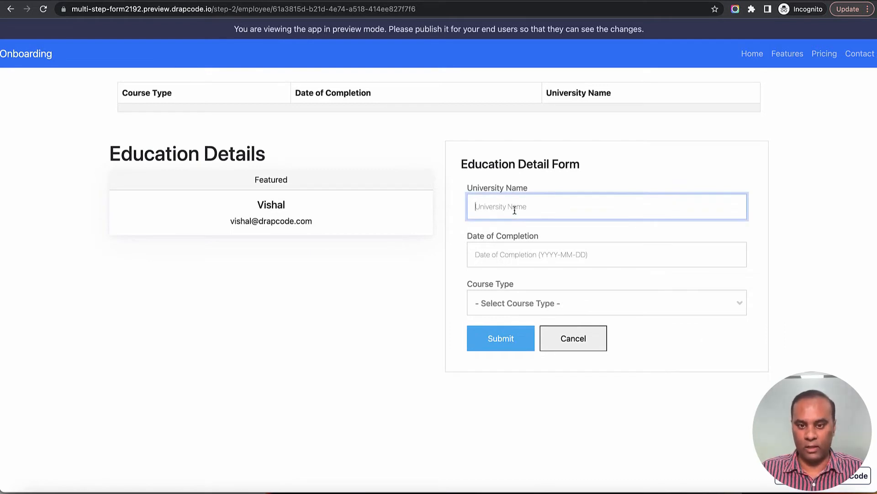
type("University 1")
left_click(529, 256)
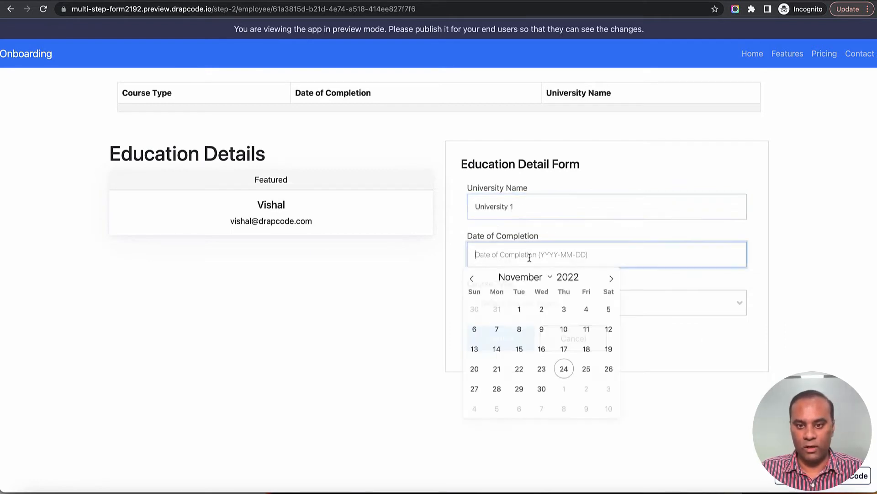
left_click(541, 329)
left_click(532, 311)
left_click(520, 365)
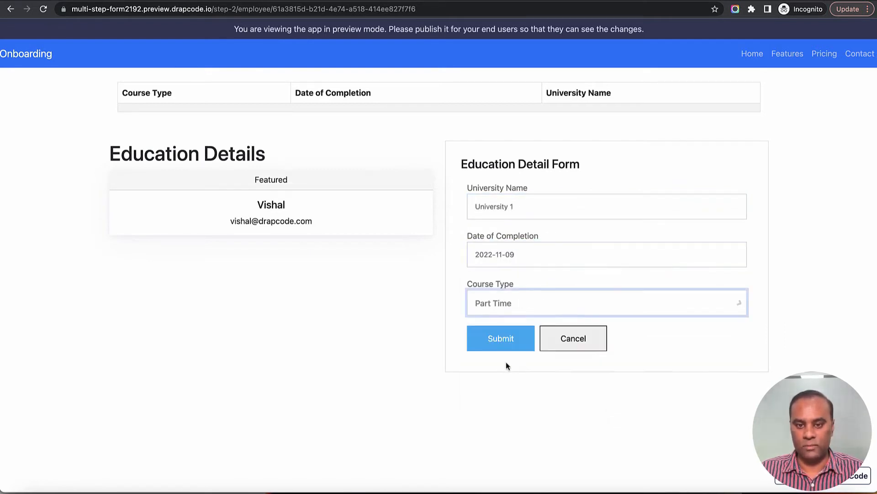
left_click(498, 343)
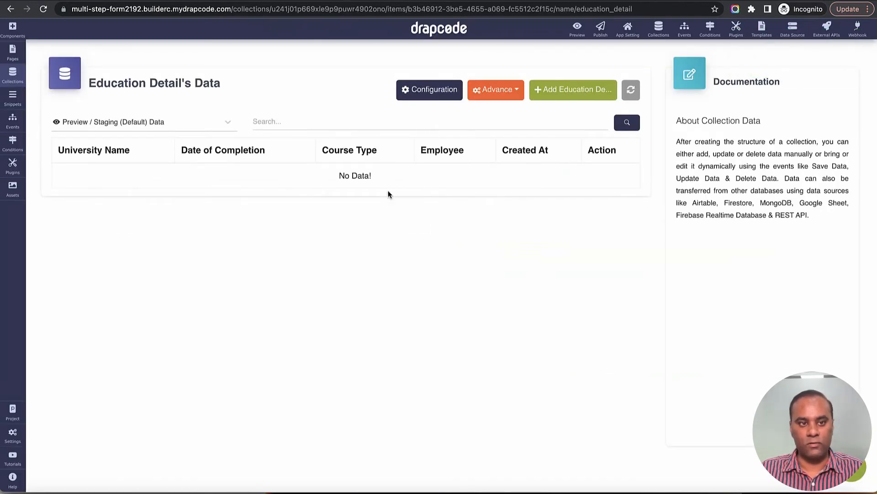
Step: Check that the Employee record now shows an Education Details count of 1
left_click_drag(86, 96, 306, 105)
left_click(306, 106)
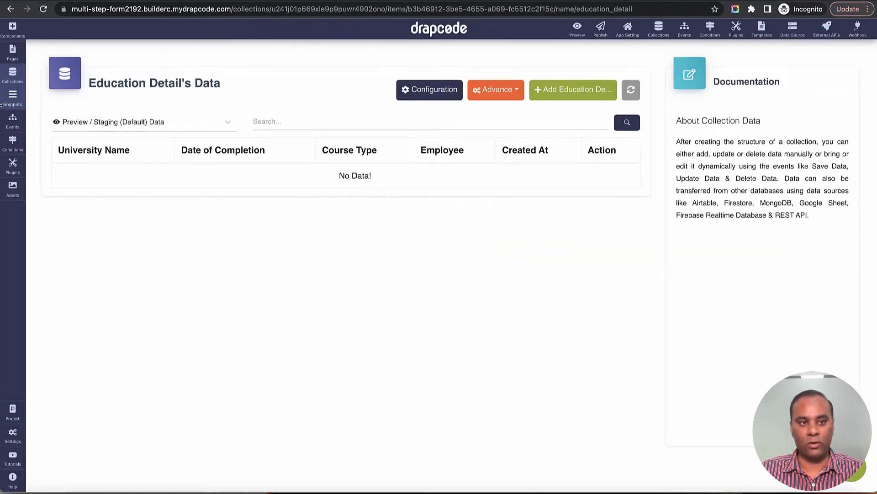
left_click(9, 78)
left_click(51, 106)
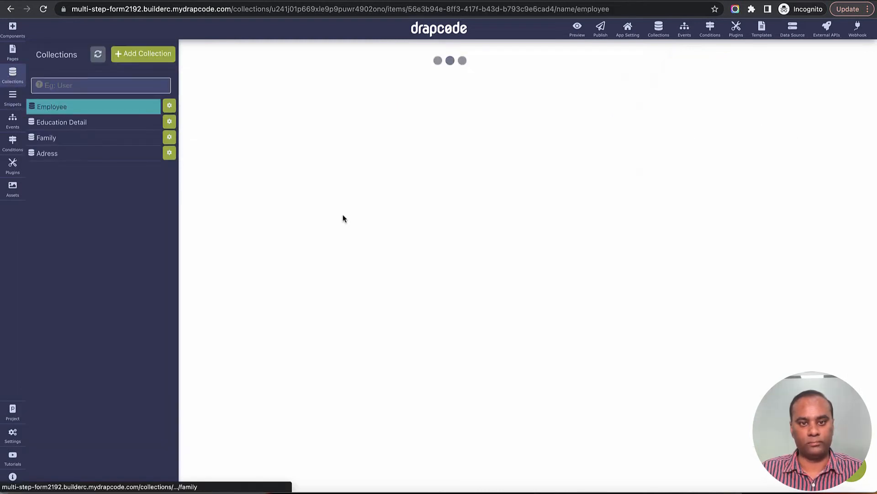
left_click(358, 238)
left_click_drag(255, 189, 334, 191)
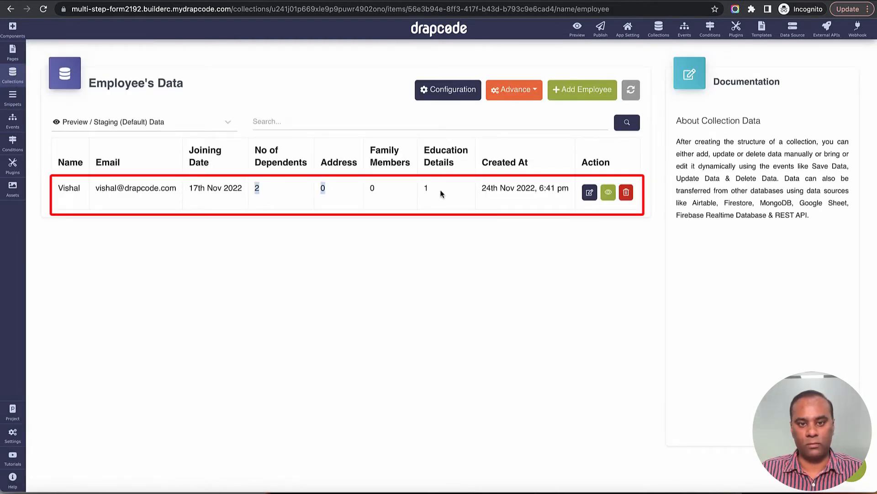
left_click(442, 193)
left_click_drag(425, 187, 432, 190)
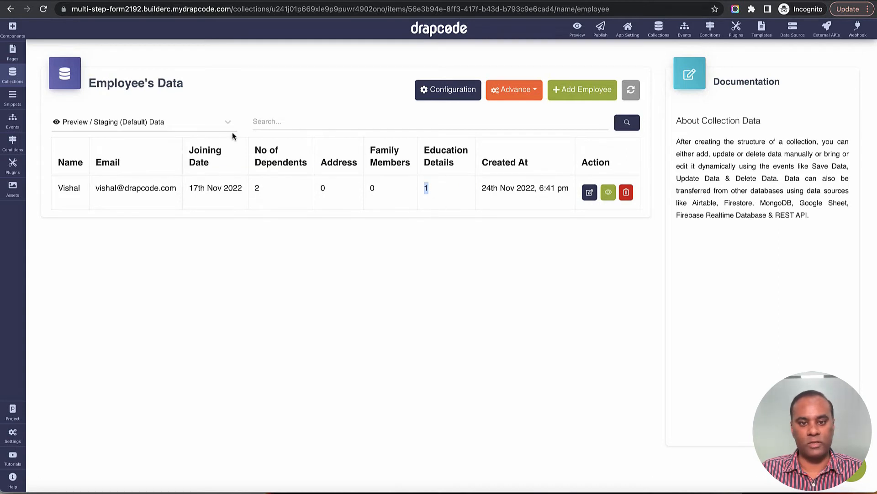
Step: Confirm the University 1 record in the Education Detail collection data
left_click(13, 73)
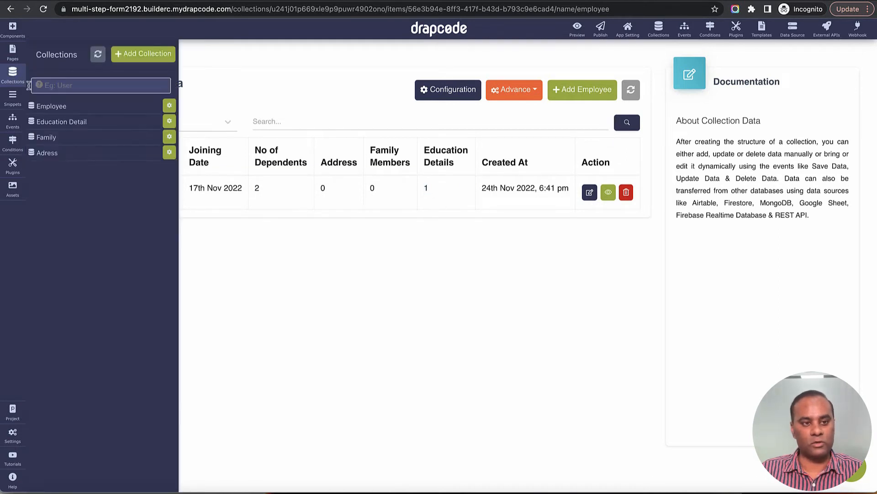
left_click(58, 122)
left_click(369, 238)
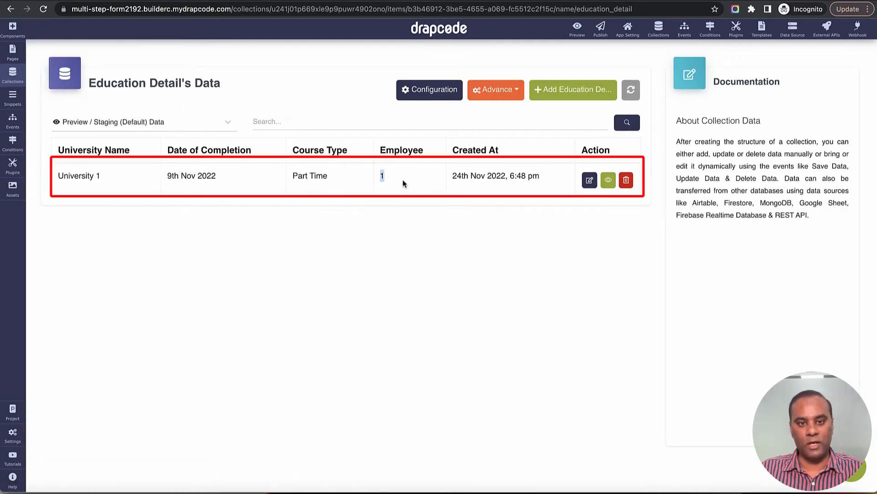
key("ctrl+Tab")
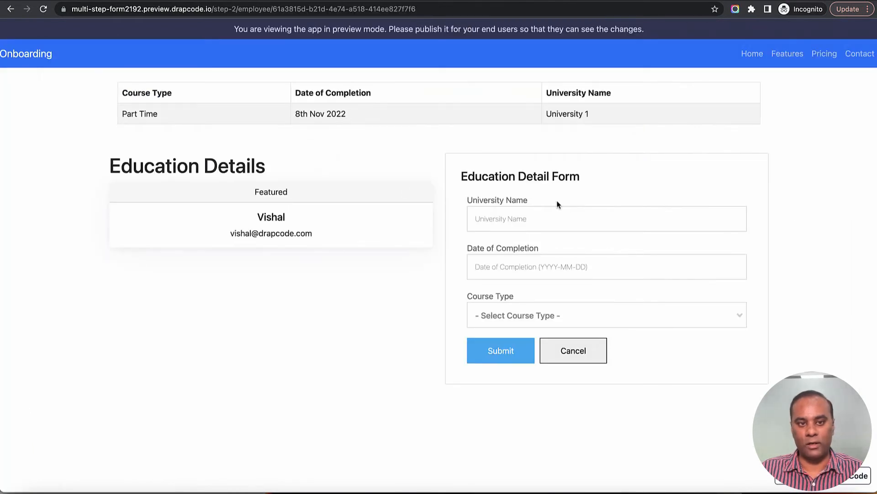
Step: Submit University 2, completed 2 Nov 2022, Part Time, then verify the saved row and reload
left_click(494, 217)
type("University 1")
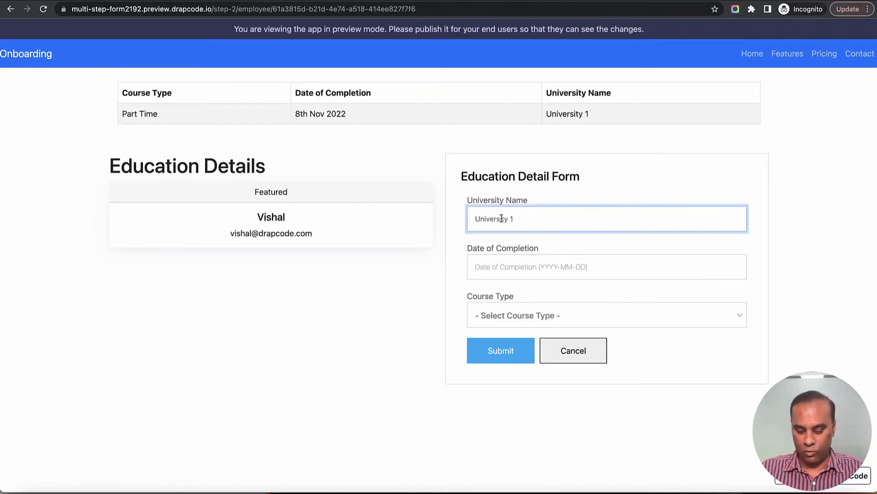
triple_click(534, 229)
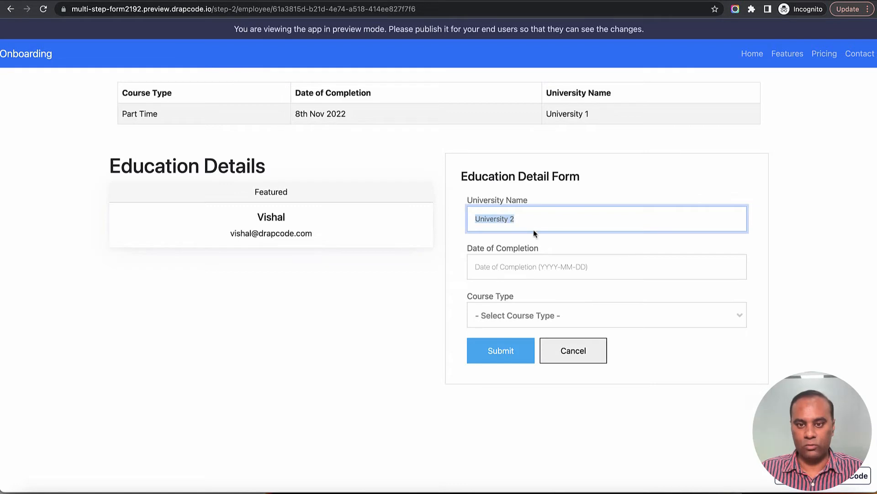
left_click(533, 274)
left_click(542, 323)
left_click(535, 315)
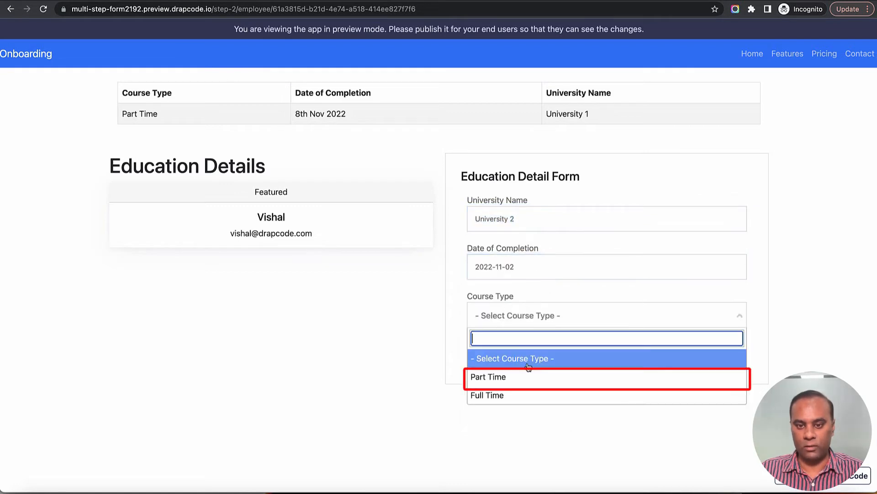
left_click(523, 377)
left_click(502, 350)
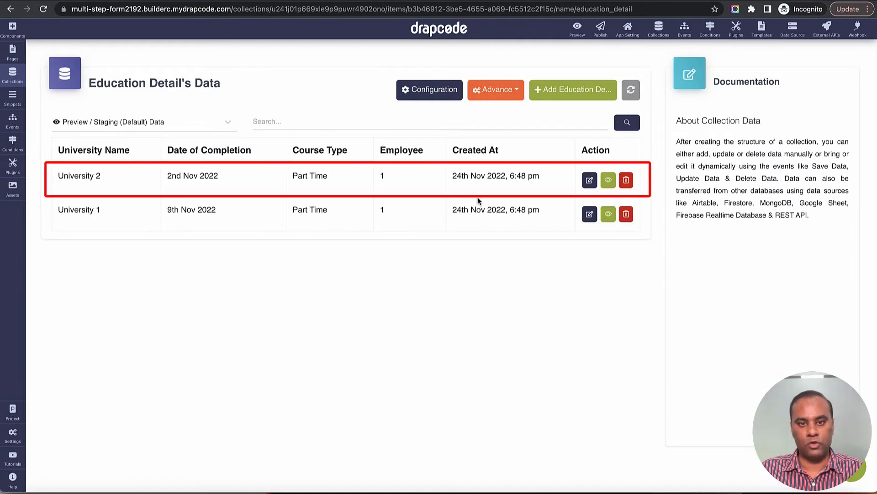
left_click_drag(58, 178, 552, 180)
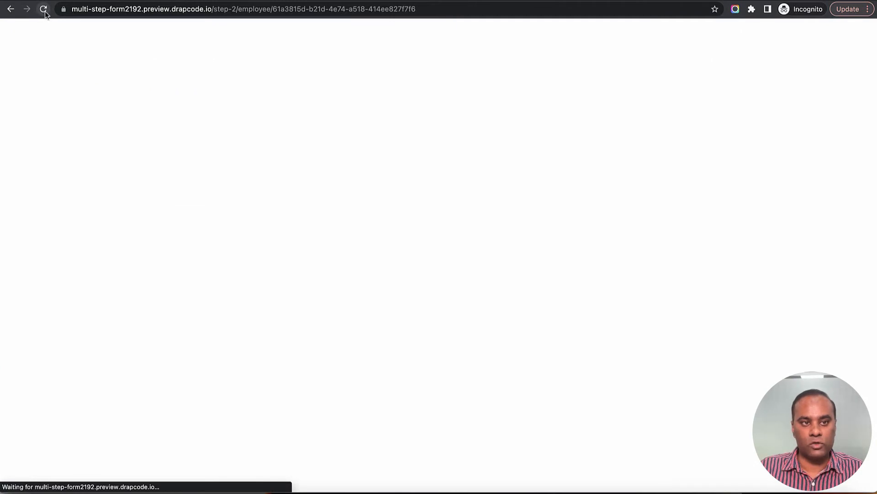
left_click(44, 9)
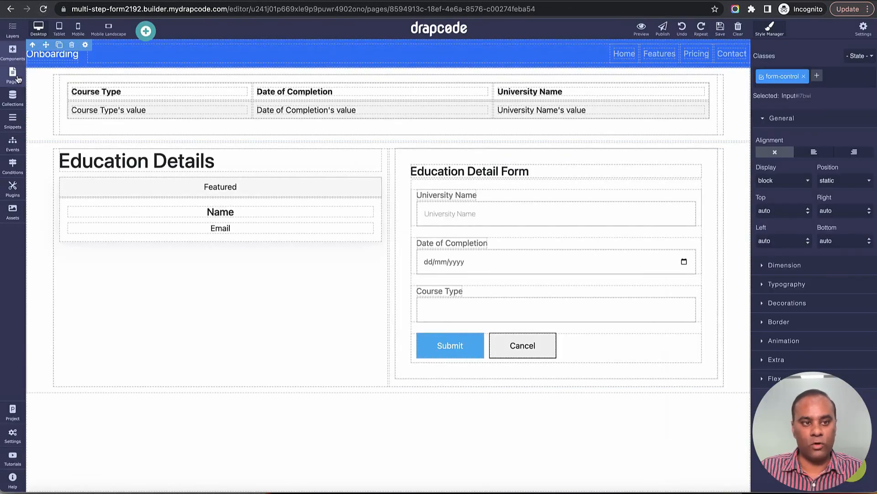
Step: Add a page named Family Details whose content is copied from the Step 2 page
left_click(12, 75)
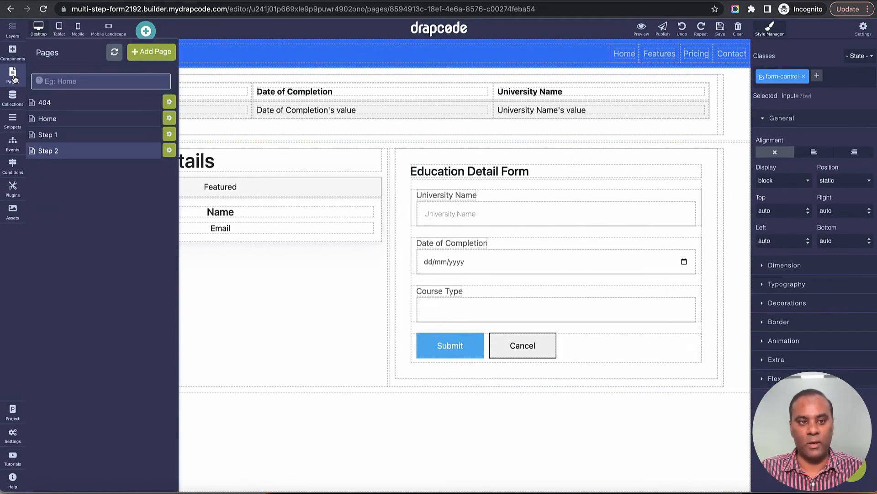
left_click(148, 53)
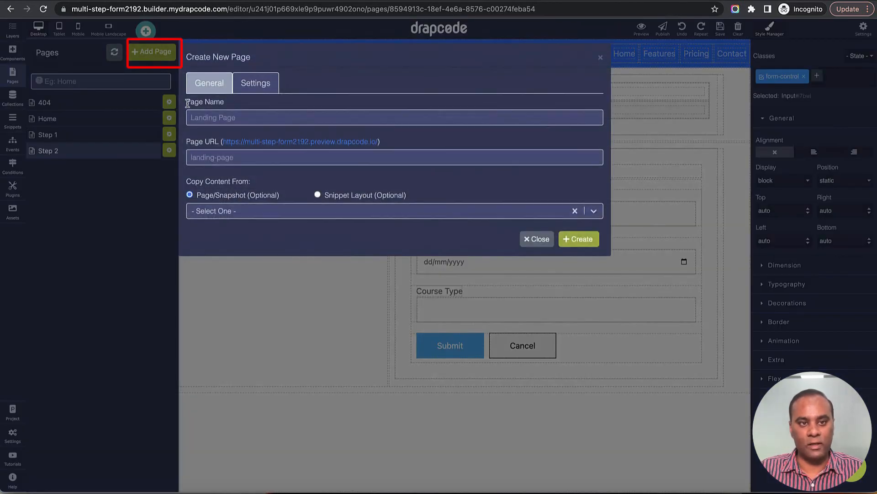
left_click(243, 118)
type("F")
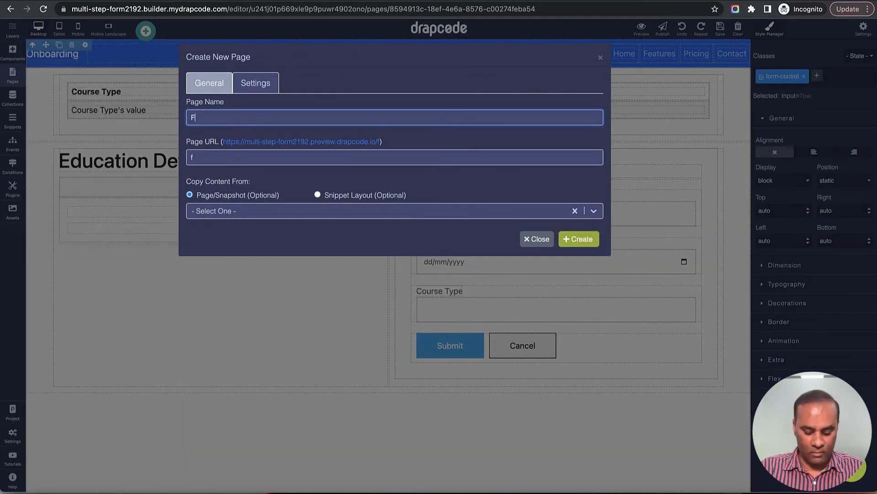
type("amily Details")
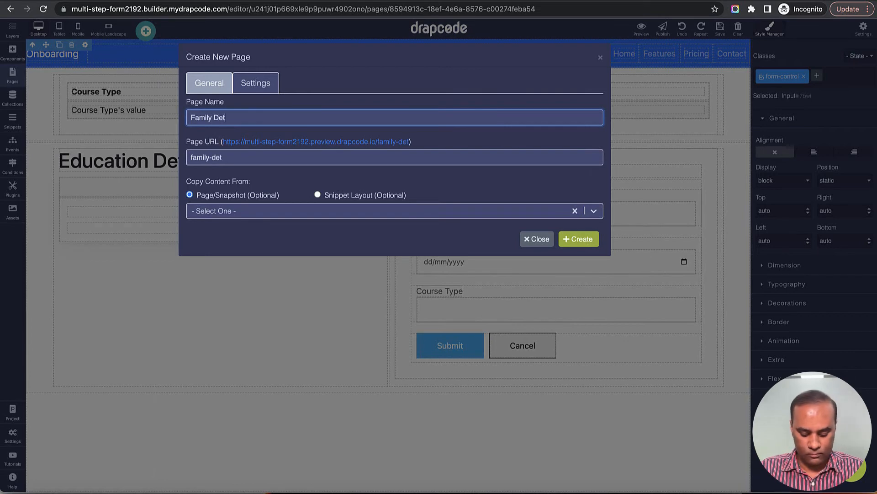
left_click(309, 219)
left_click(307, 253)
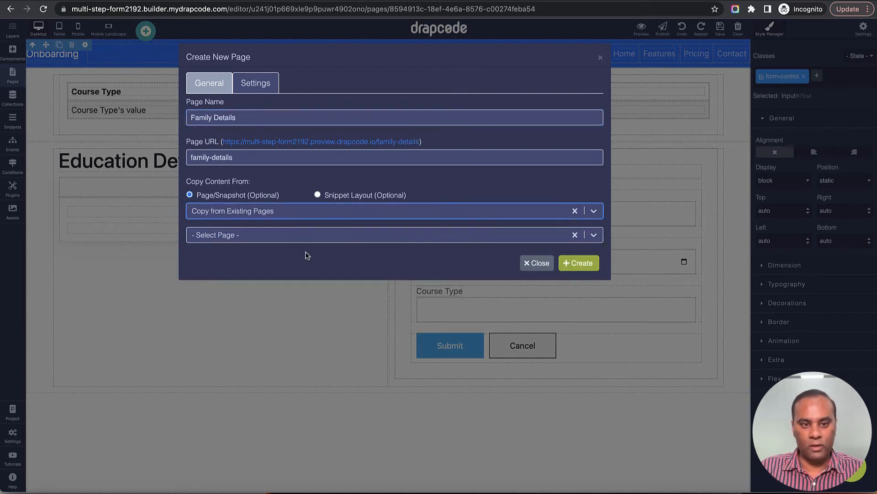
left_click(299, 237)
left_click(295, 331)
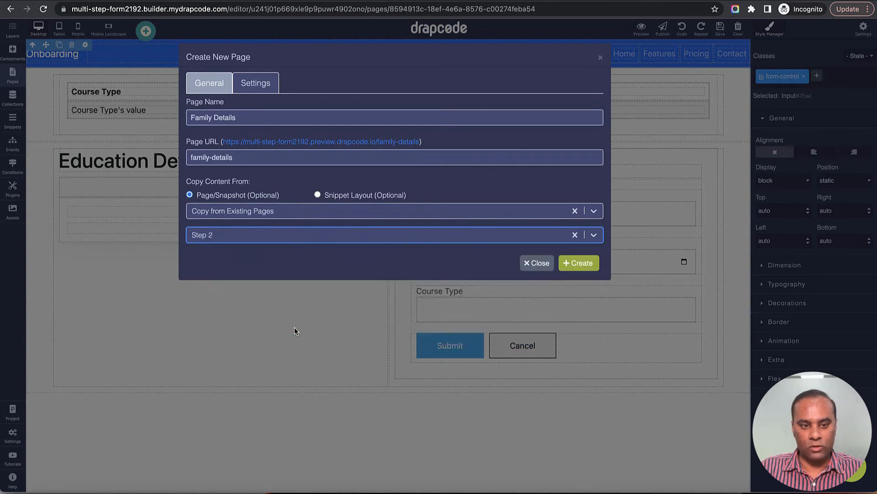
left_click(576, 266)
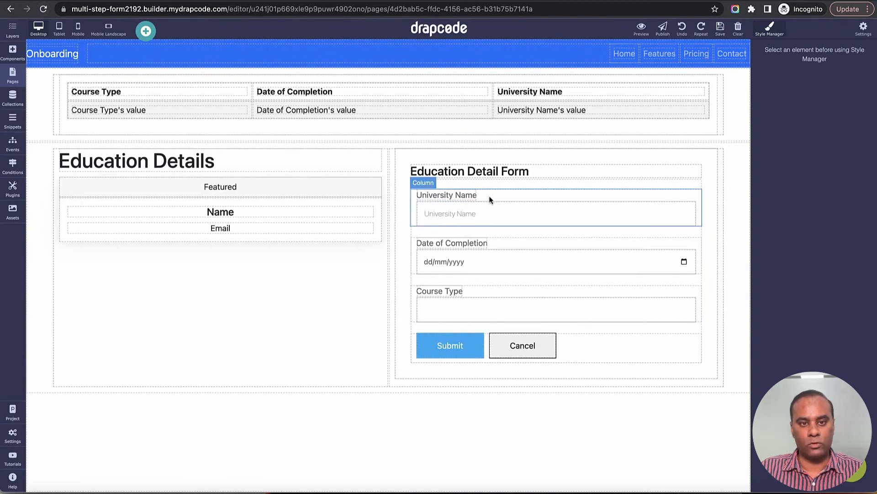
Step: Delete the top education data table and review the Family Details page's collection binding
left_click(692, 125)
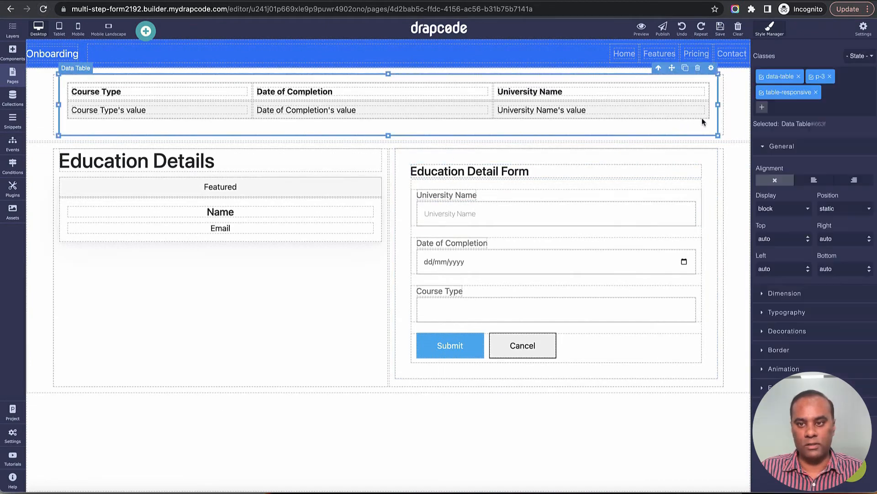
left_click(706, 72)
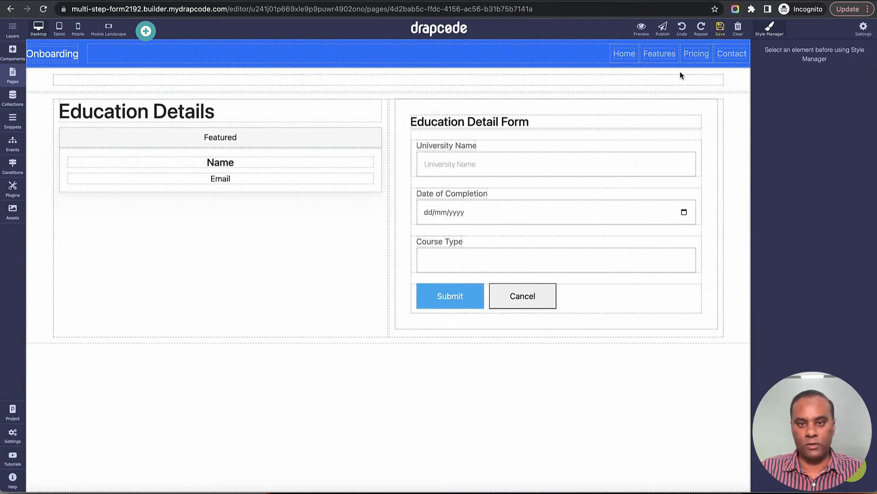
left_click(13, 75)
left_click(168, 167)
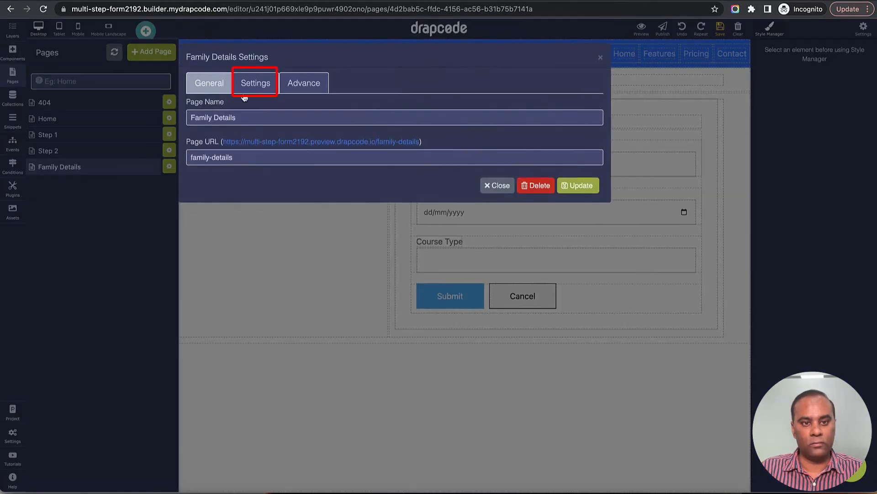
left_click(251, 89)
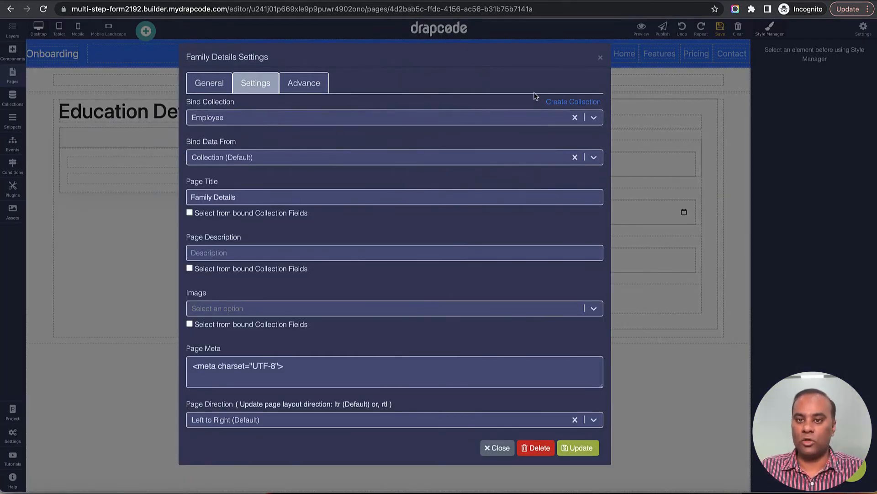
left_click(601, 59)
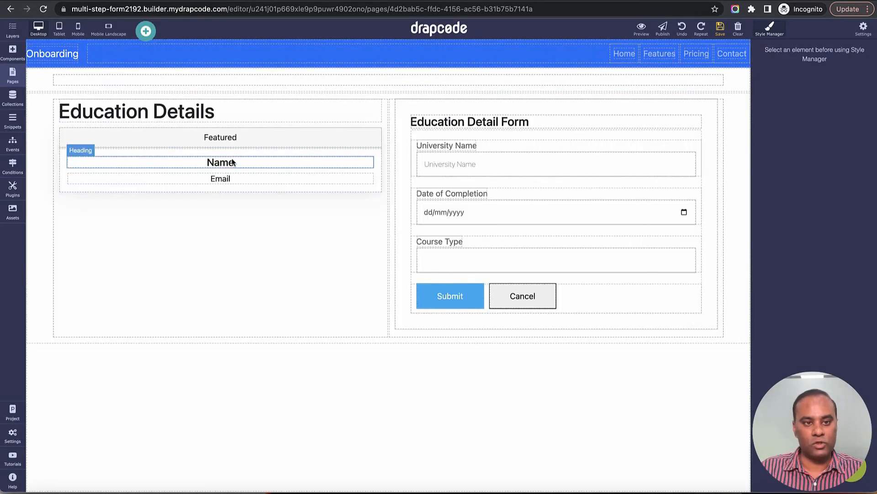
Step: Change the heading text from Education Details to Family Details
left_click(99, 116)
double_click(99, 116)
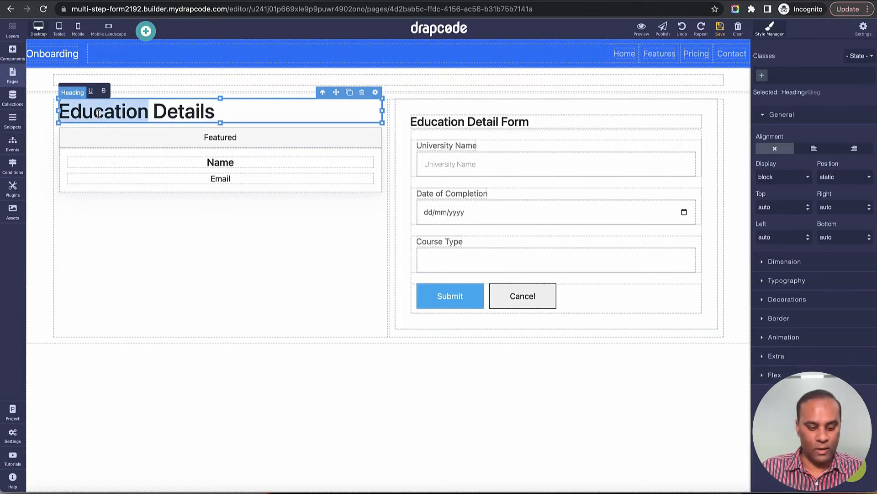
type("Famil")
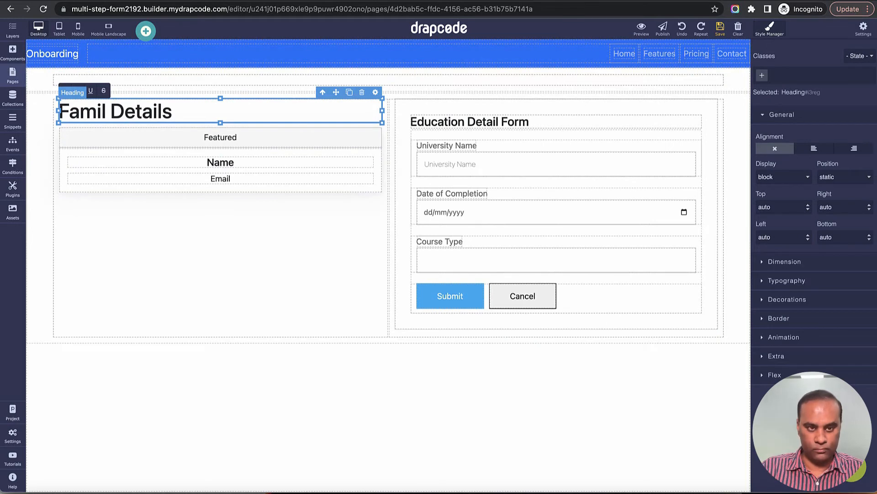
type("y")
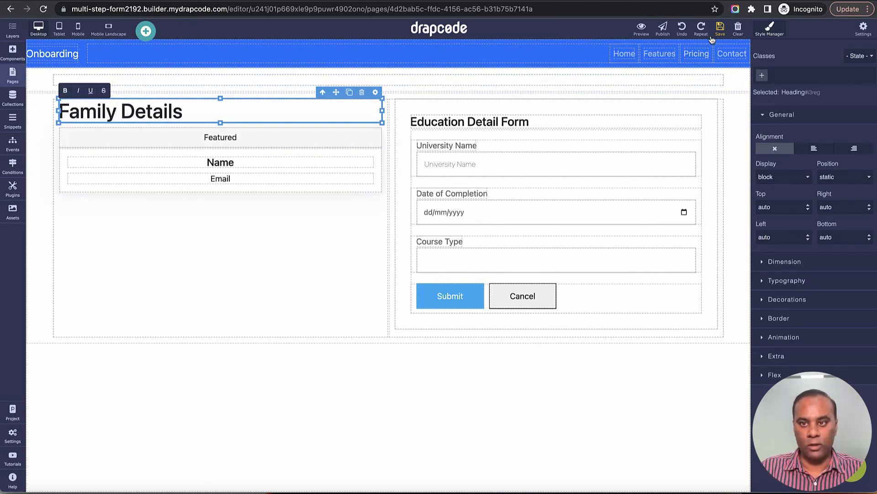
left_click(617, 84)
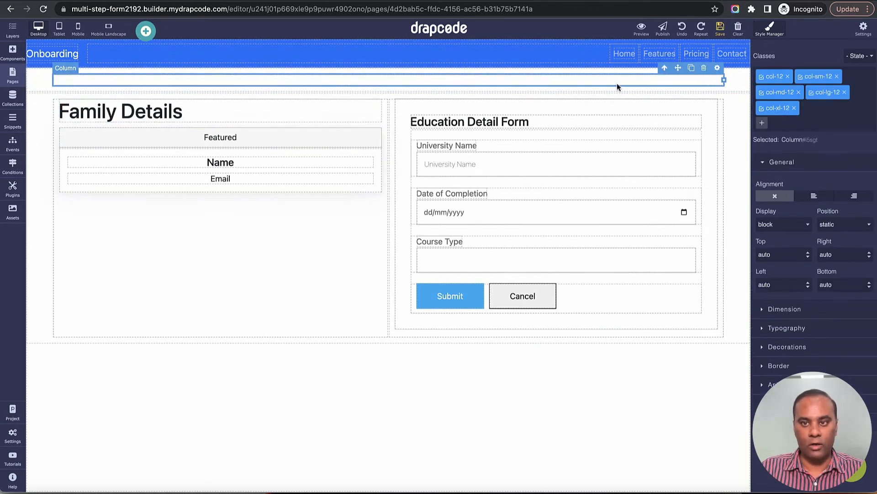
Step: Add a data table at the top populated from the employee's Family Members field
left_click(13, 52)
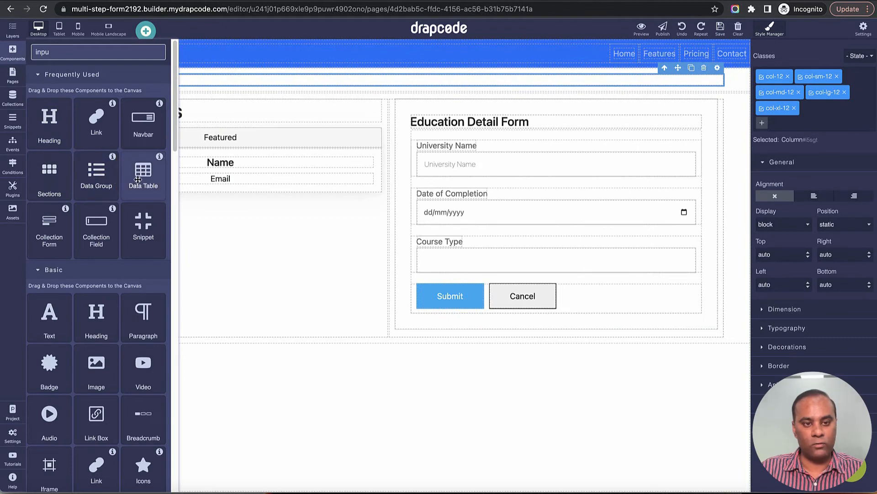
left_click_drag(143, 174, 282, 80)
left_click(448, 248)
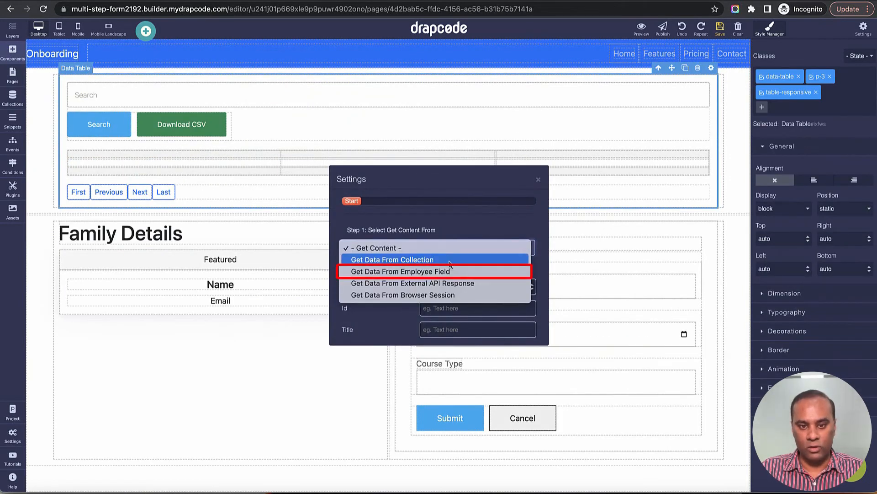
left_click(453, 271)
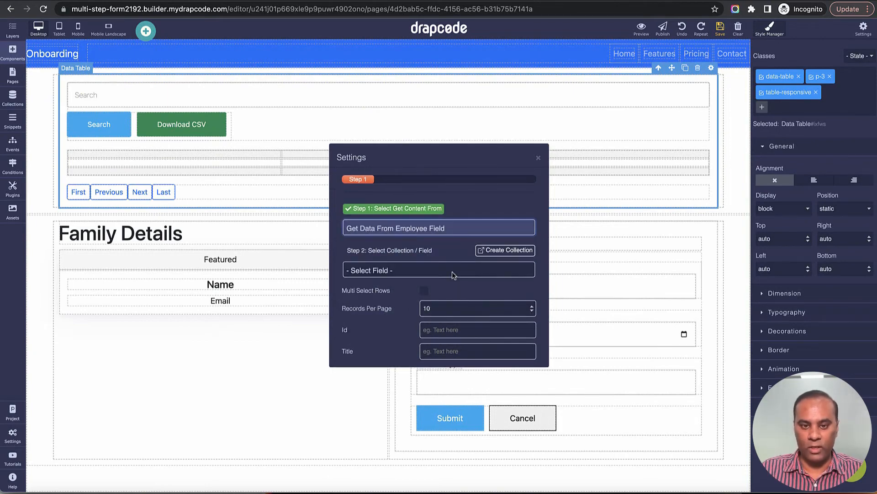
left_click(451, 267)
left_click(454, 293)
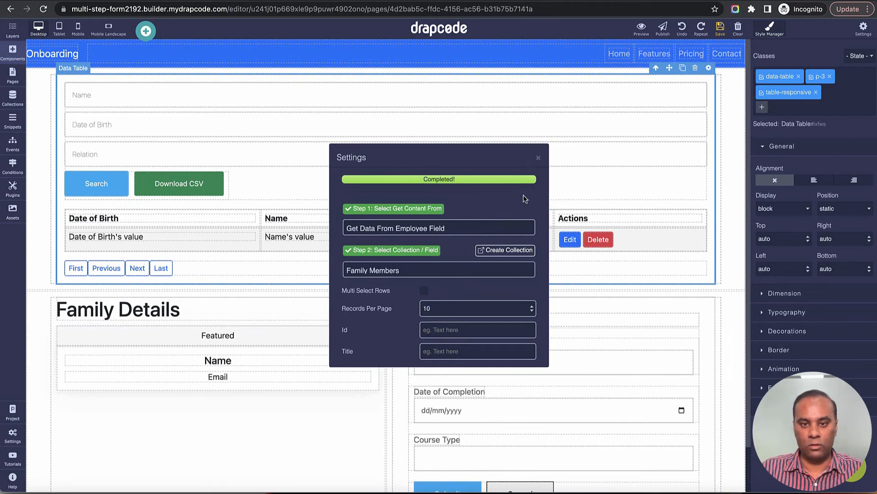
left_click(537, 158)
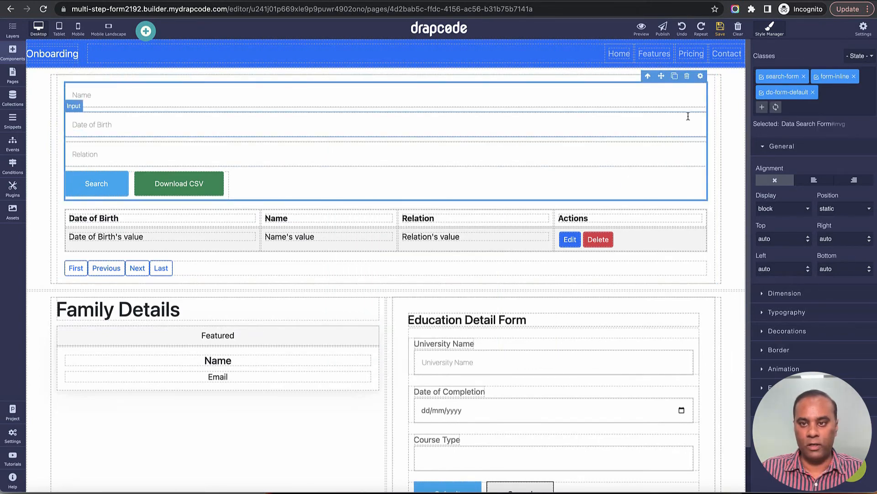
Step: Remove the pagination row and Actions column, save, and delete the Education Detail Form container
scroll(688, 101, "down", 3)
left_click(667, 144)
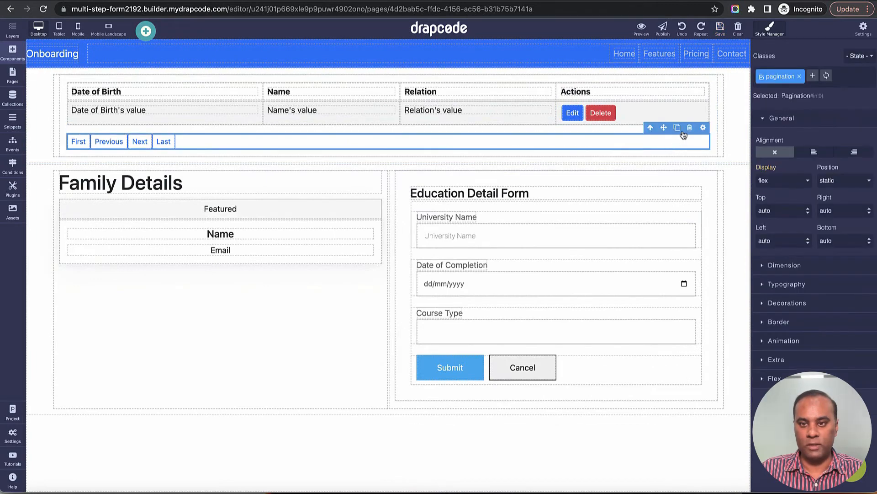
left_click(690, 131)
left_click(689, 129)
left_click(693, 96)
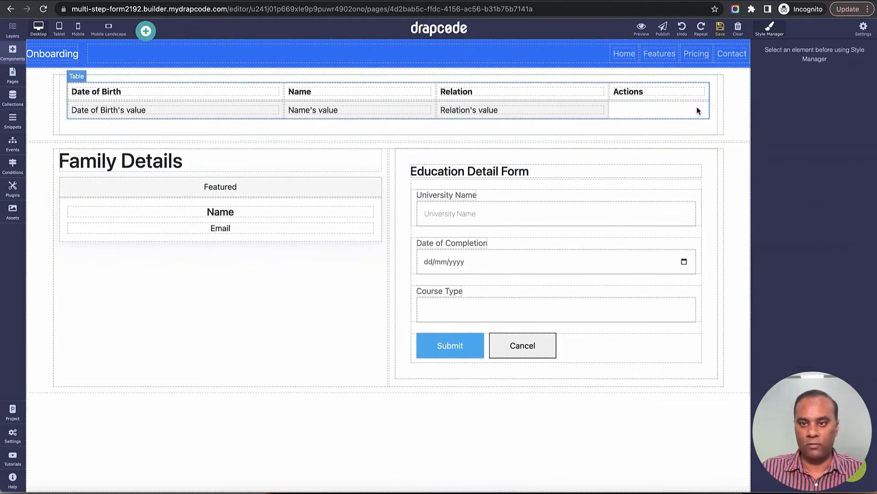
left_click(708, 100)
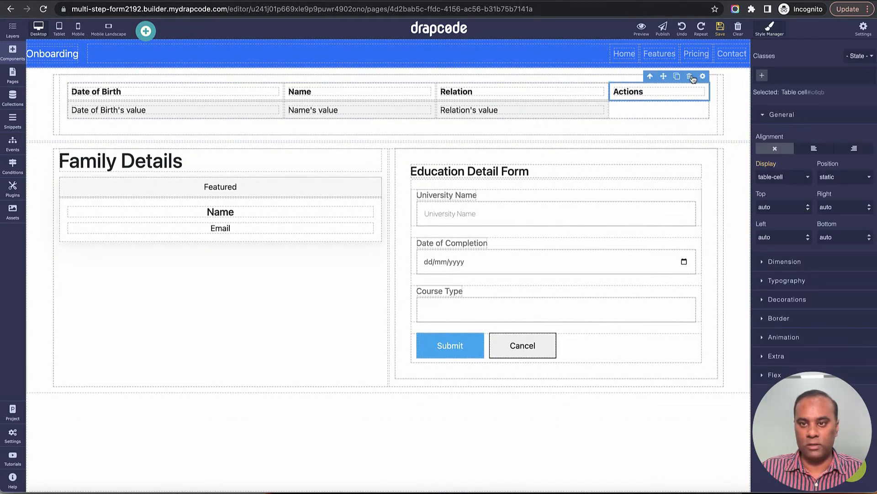
left_click(703, 80)
left_click(720, 27)
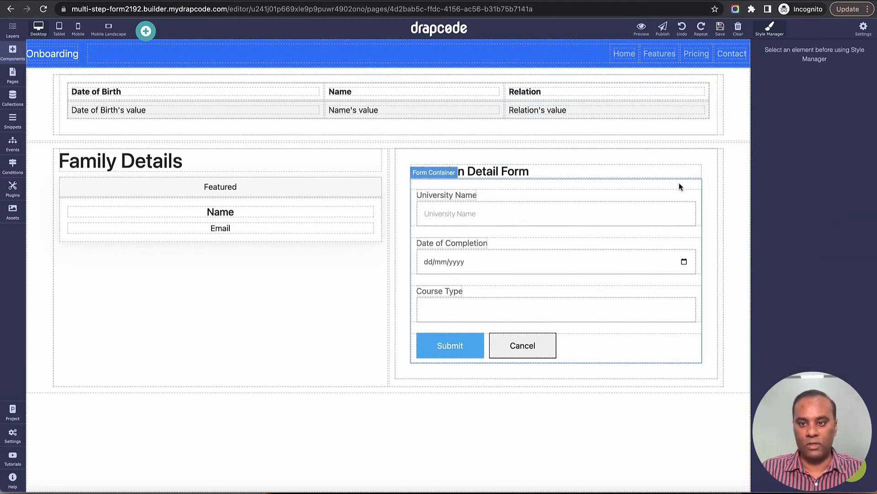
left_click(703, 176)
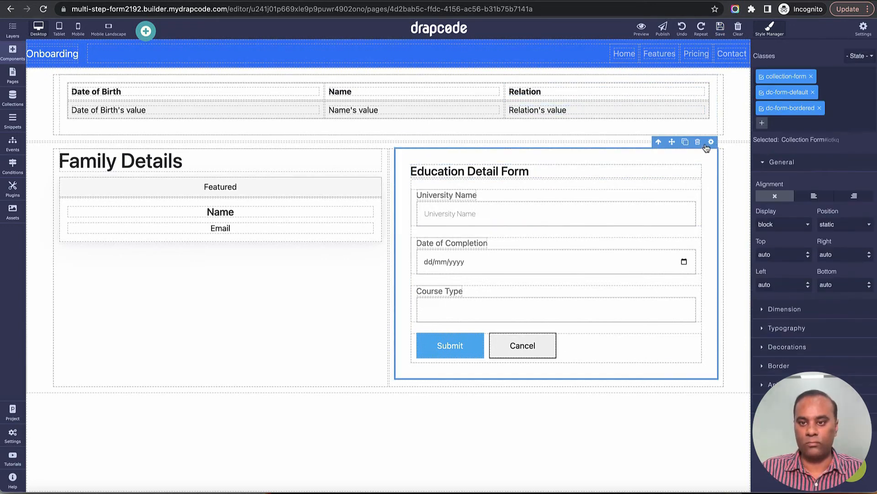
left_click(700, 144)
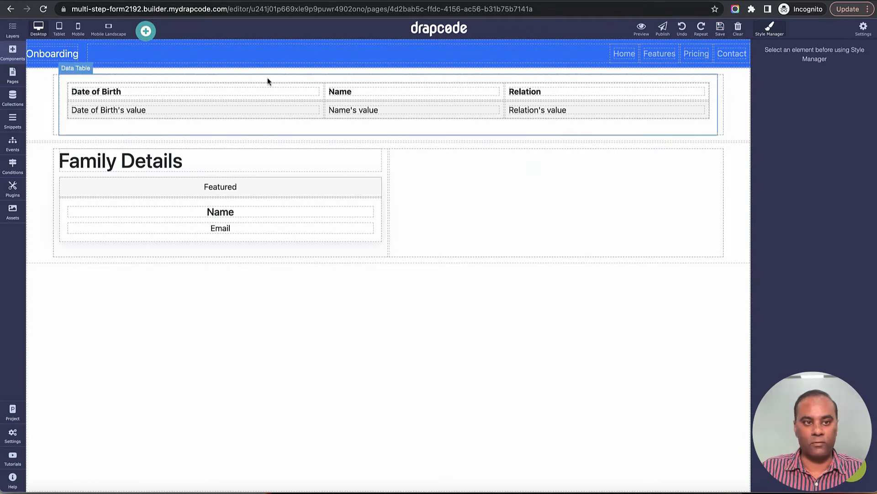
Step: Put a Collection Form bound to Family in the right column, then begin a new event
left_click(12, 56)
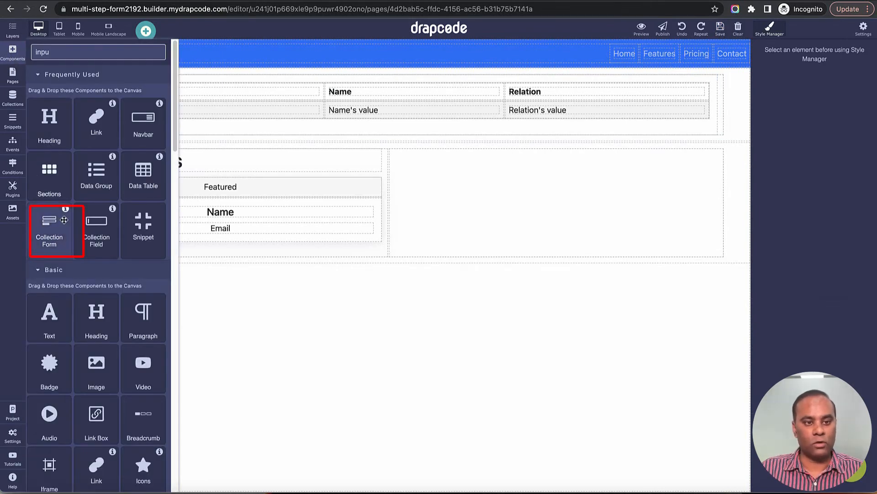
left_click_drag(49, 231, 496, 194)
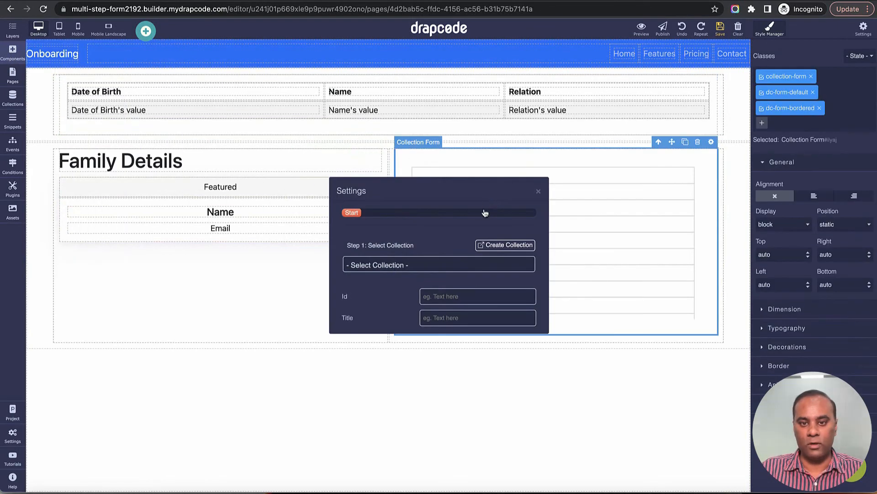
left_click(473, 259)
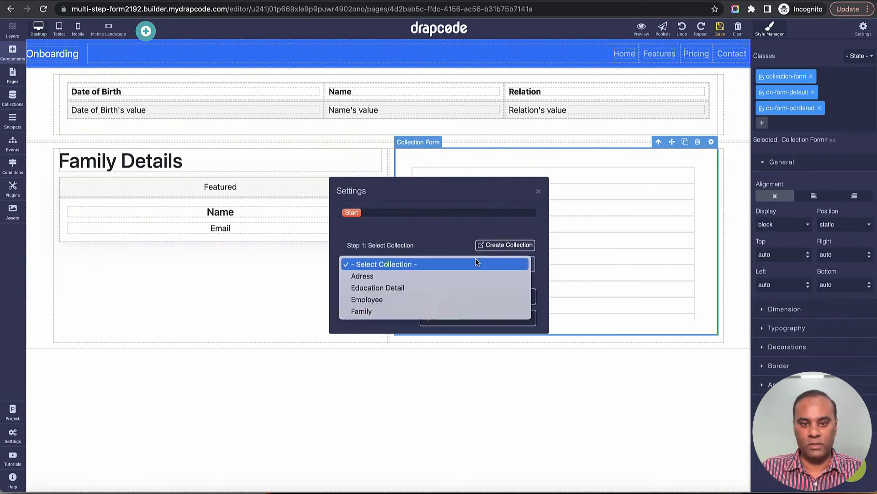
left_click(457, 309)
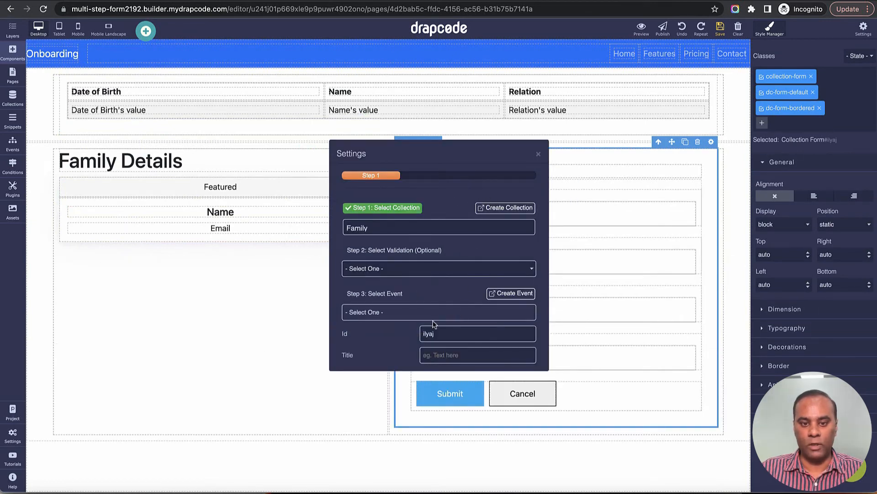
left_click(539, 154)
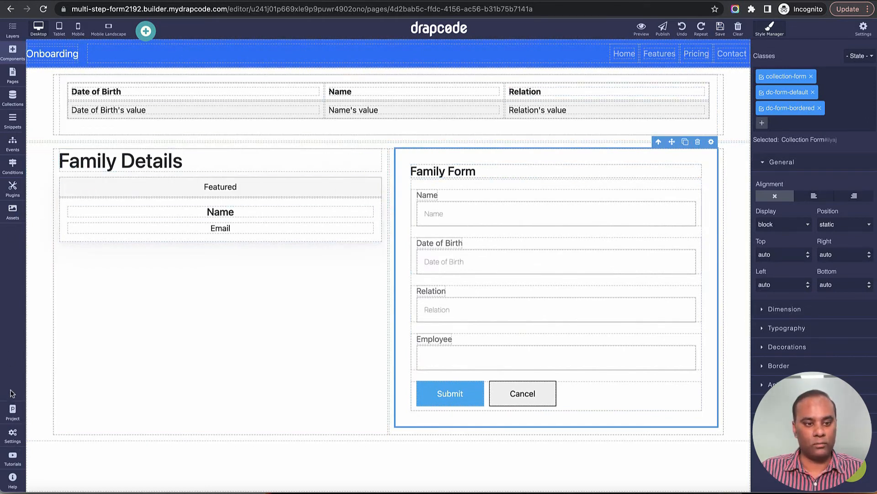
left_click(12, 143)
left_click(157, 55)
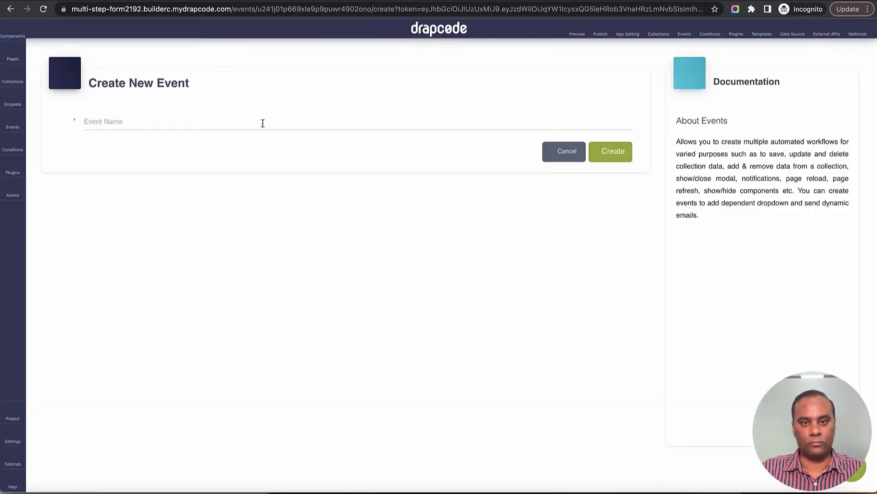
Step: Name the new event 'Save Family Details' and create it
left_click(263, 122)
type("Save")
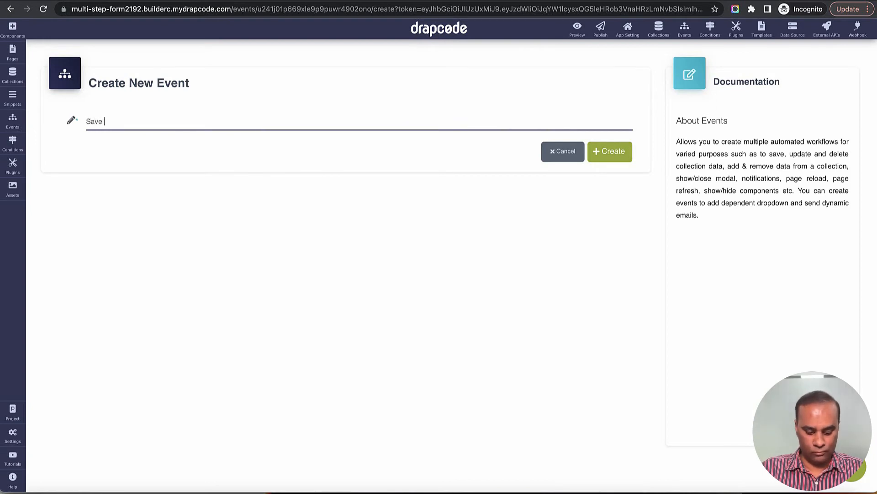
type(" Family Details")
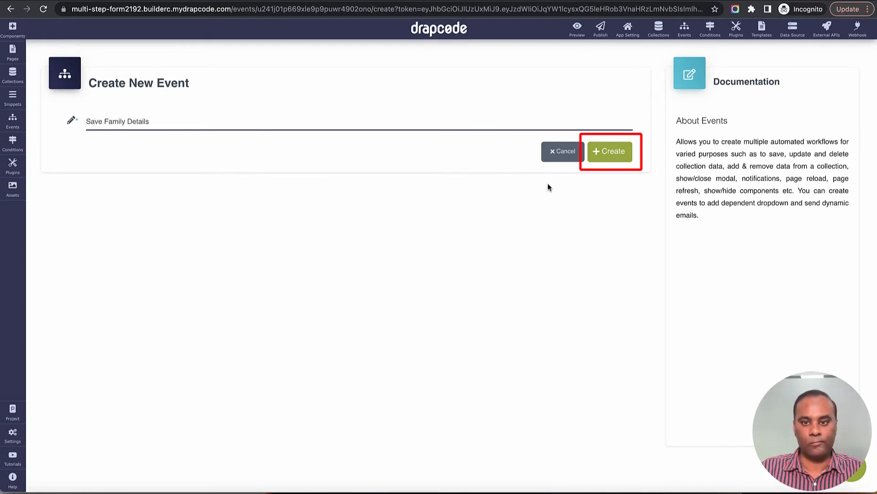
left_click(609, 153)
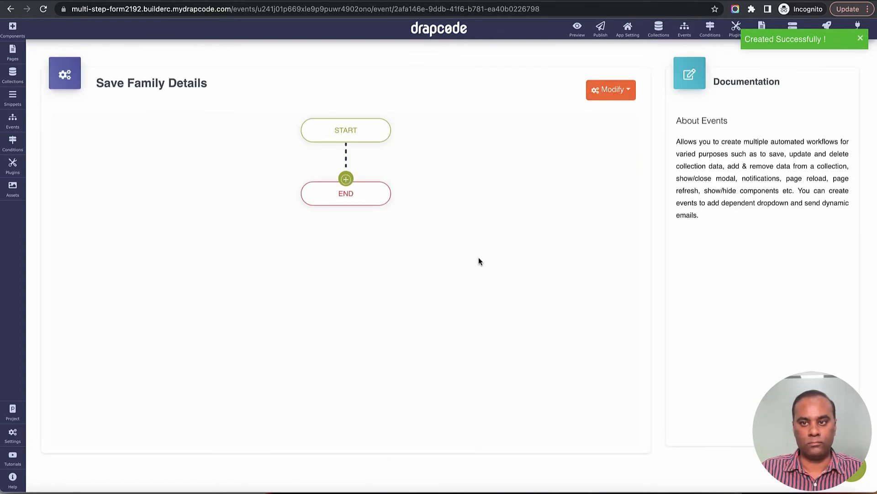
Step: Add a Save Data action into the Family collection with success and error messages
left_click(346, 179)
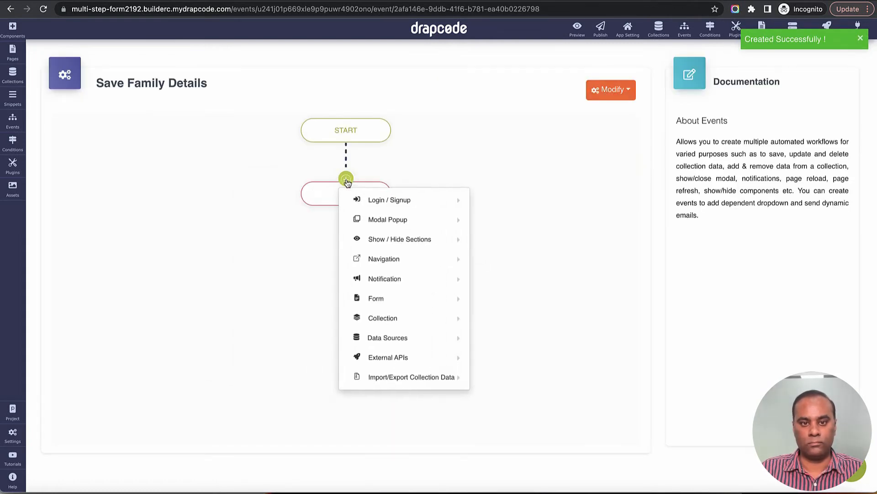
mouse_move(361, 228)
mouse_move(380, 259)
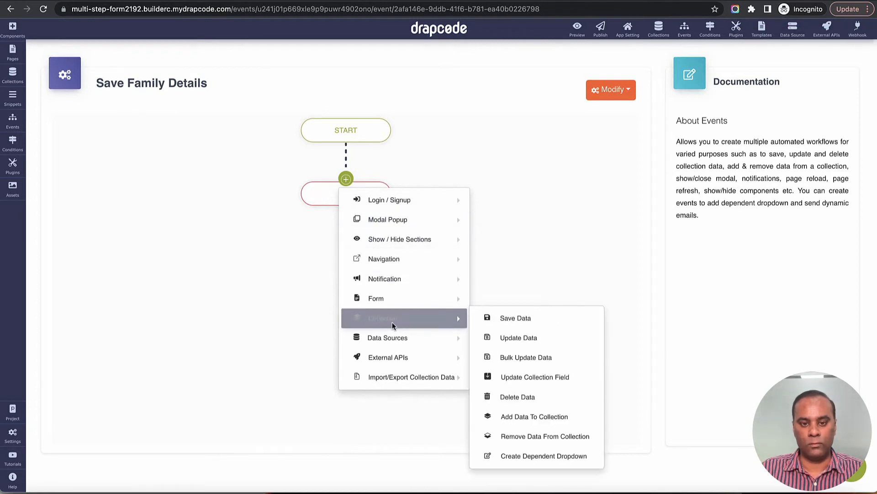
mouse_move(386, 321)
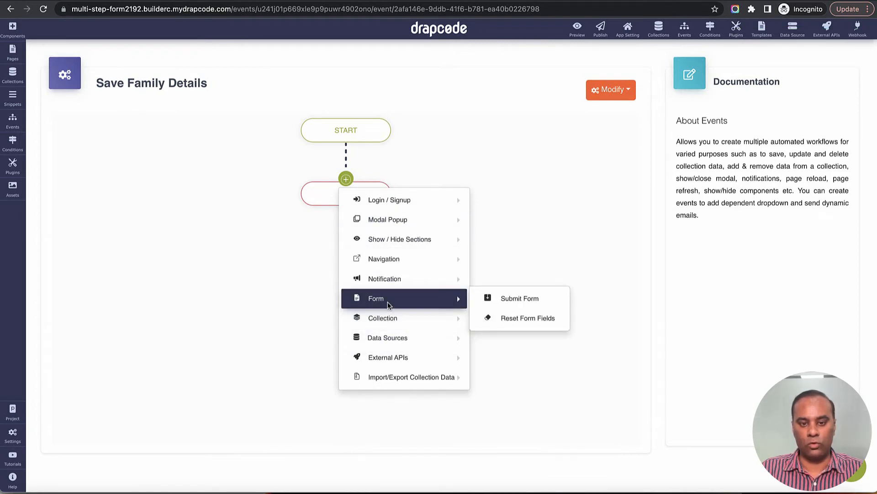
left_click(514, 317)
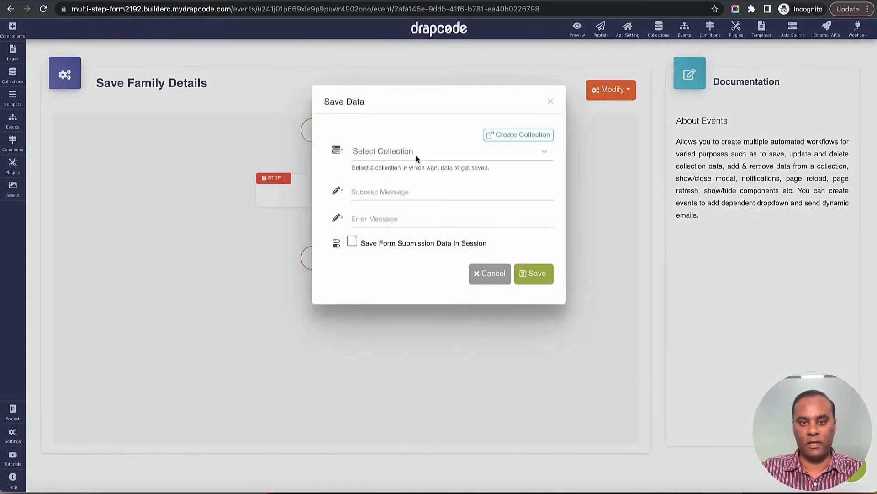
left_click(416, 155)
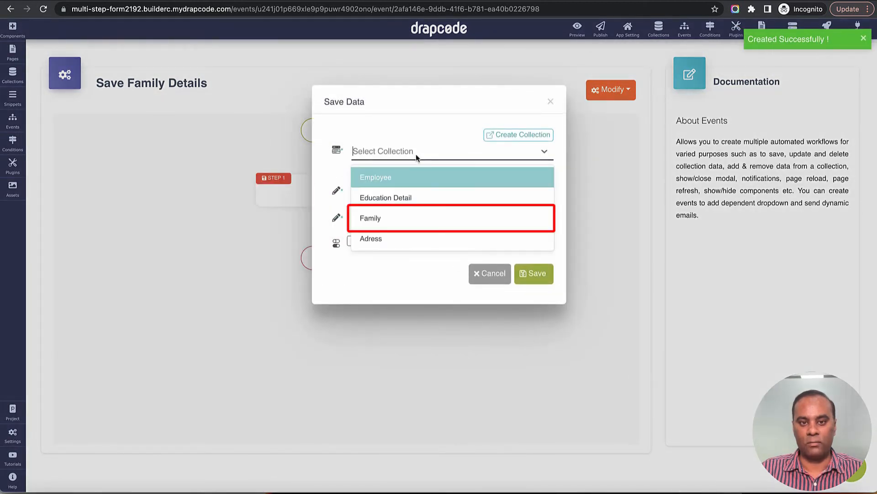
left_click(419, 214)
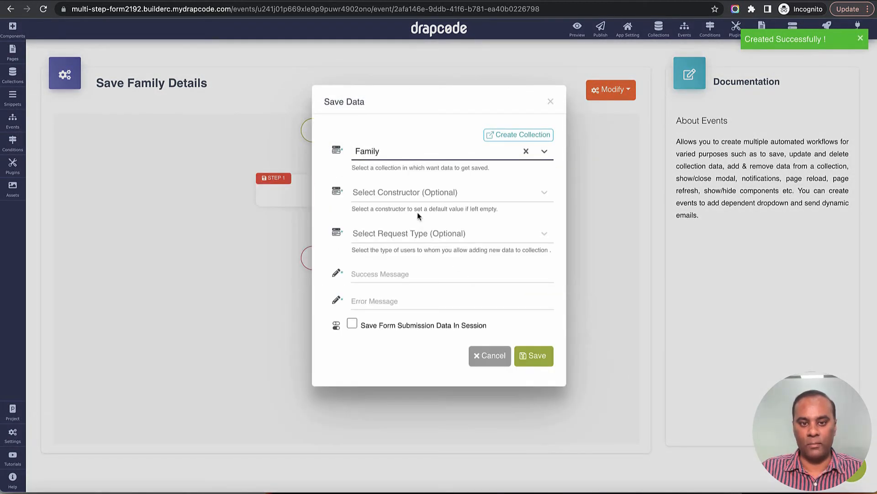
left_click(415, 274)
type("Success")
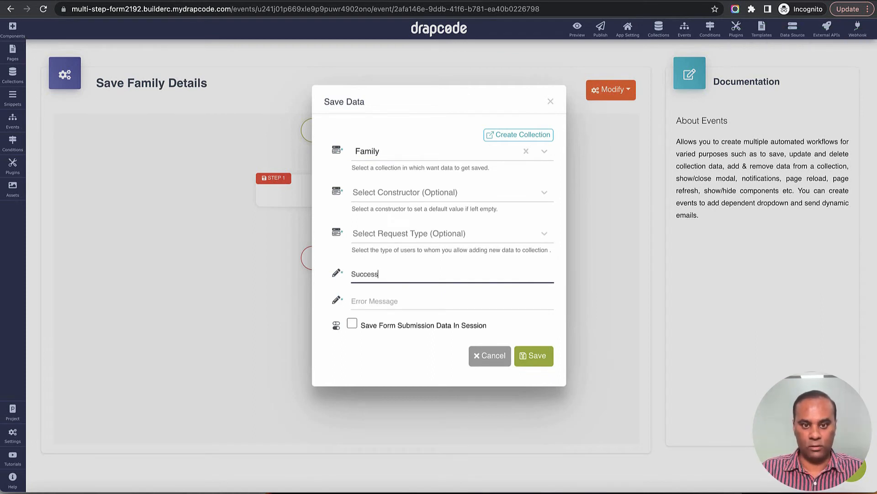
key("Tab")
type("Fa")
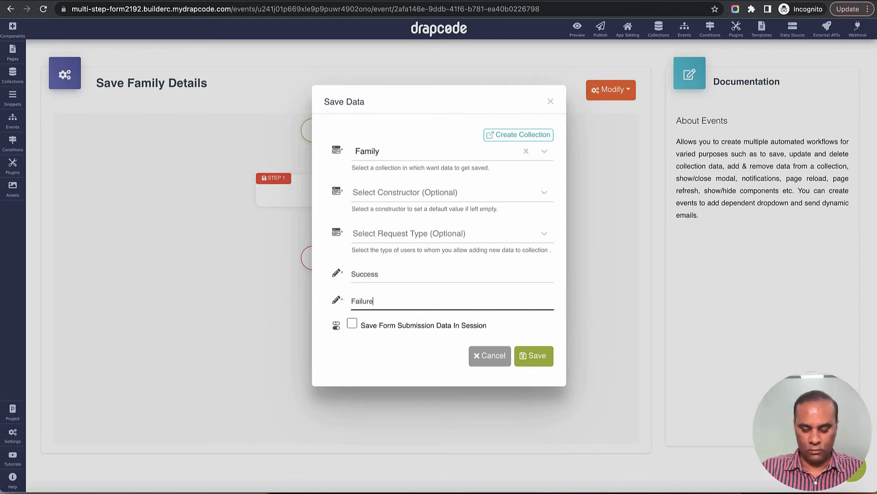
left_click(533, 356)
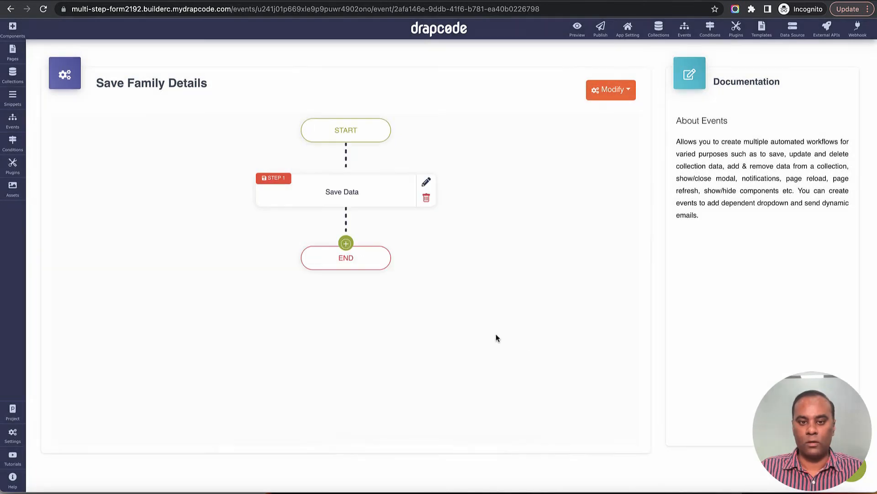
Step: Follow the save with a Page Reload action, then open the Step 2 page
left_click(345, 243)
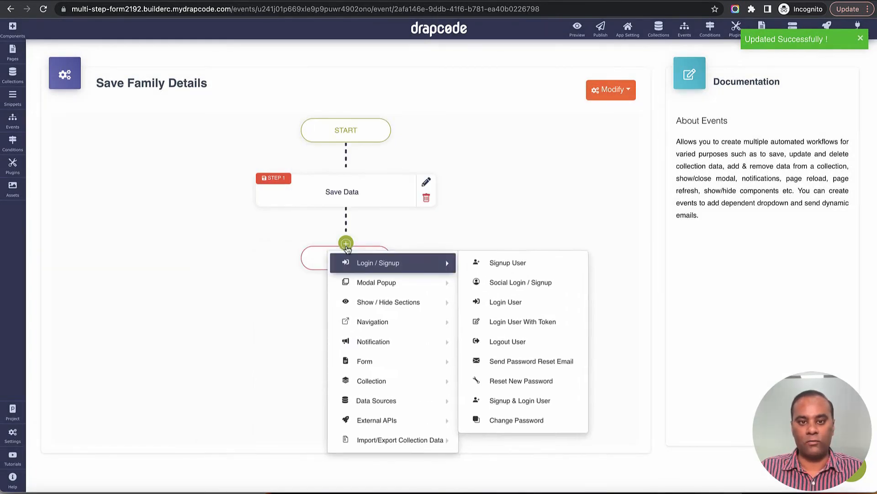
mouse_move(364, 304)
mouse_move(372, 323)
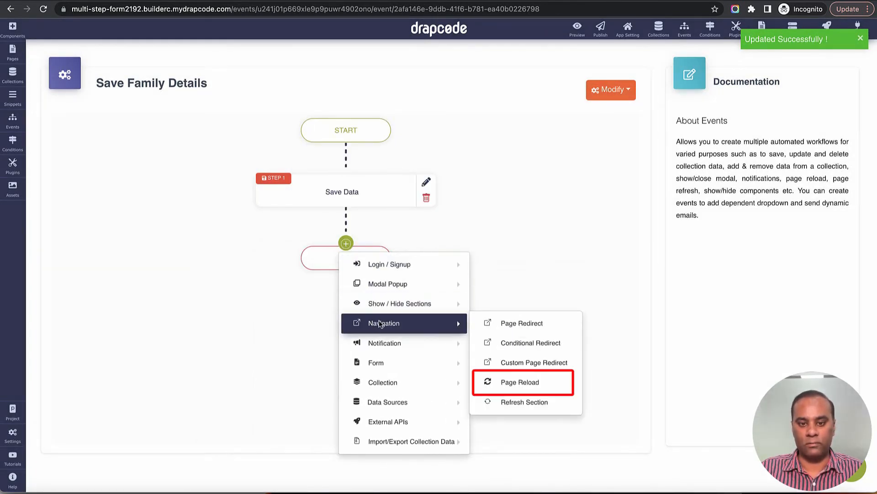
left_click(519, 382)
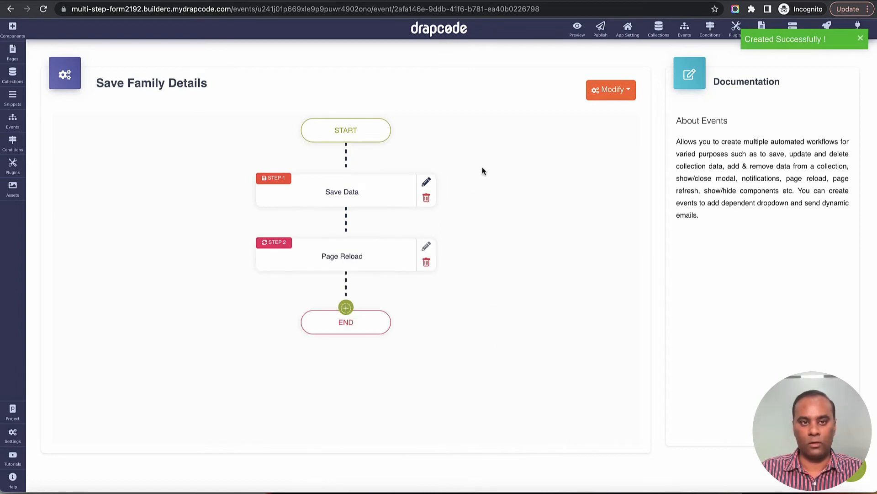
left_click(13, 52)
left_click(92, 158)
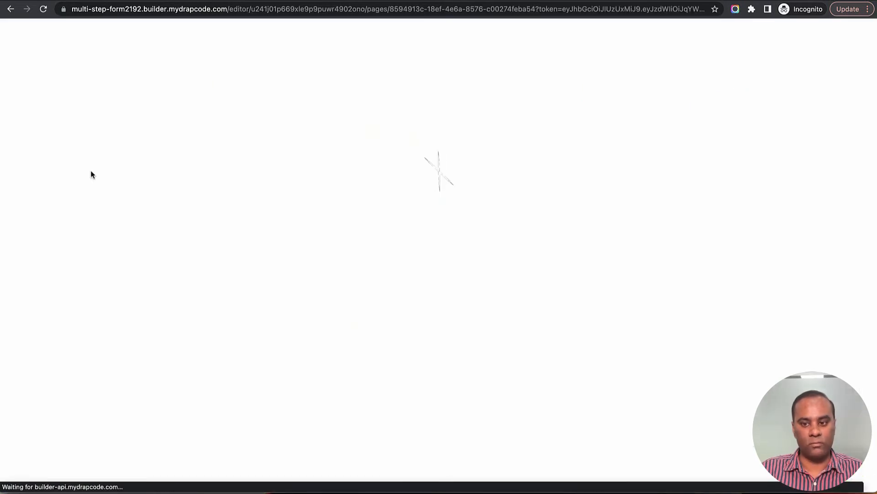
Step: On Family Details, set the Family Form to run the Save Family Details event on submit
left_click(73, 168)
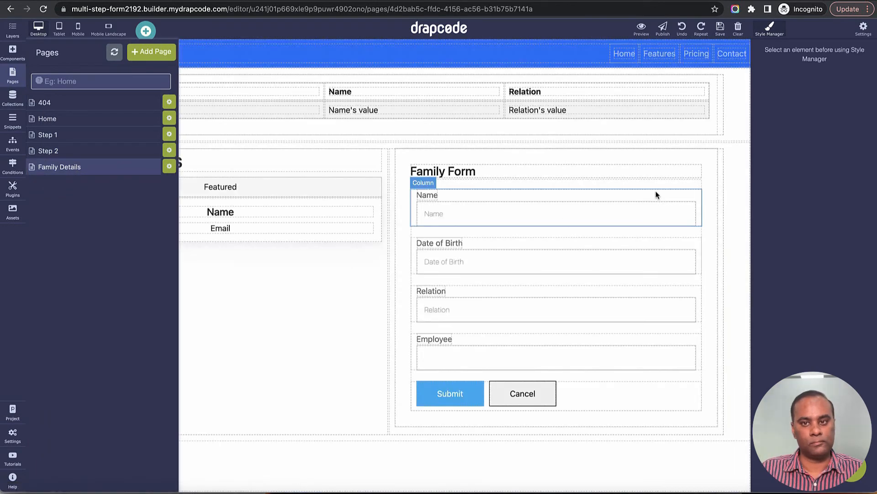
left_click(708, 185)
left_click(711, 141)
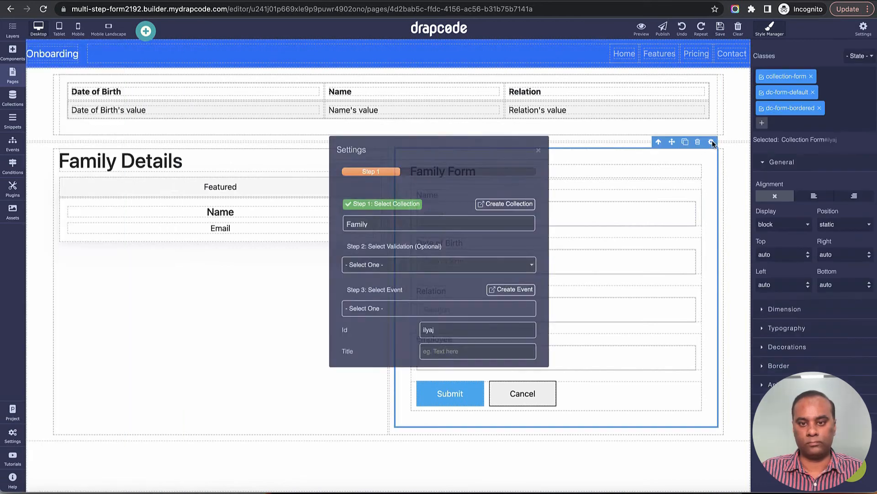
left_click(433, 313)
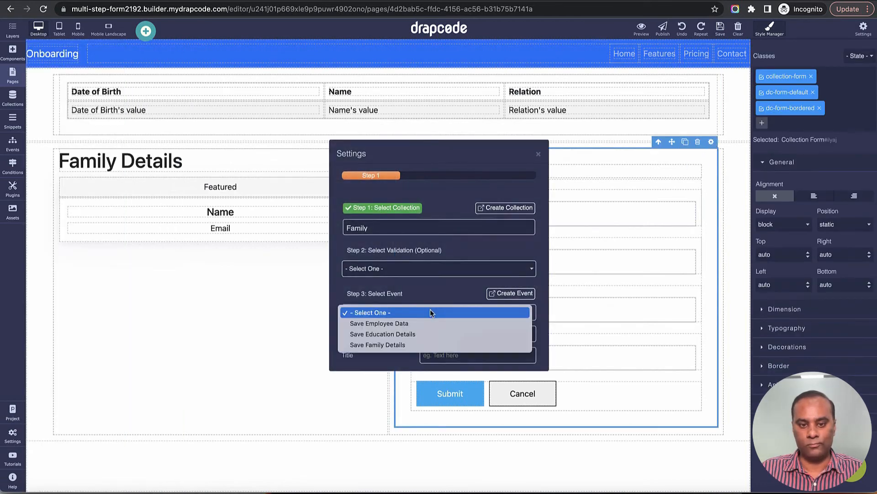
left_click(424, 346)
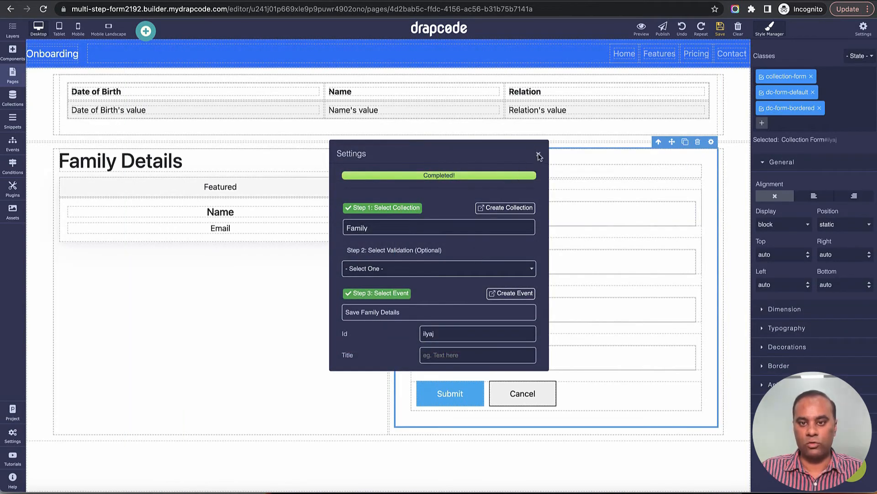
left_click(539, 155)
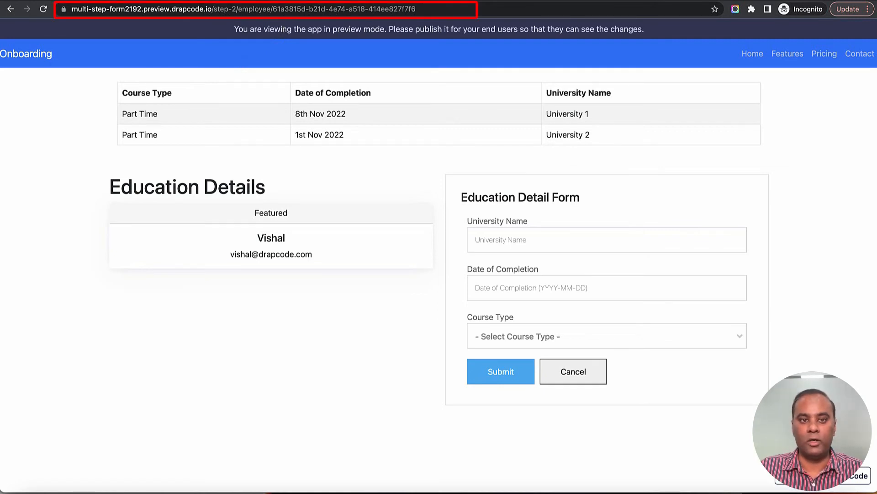
Step: Select the employee id in the preview's address bar and return to the builder tab
left_click_drag(274, 10, 444, 20)
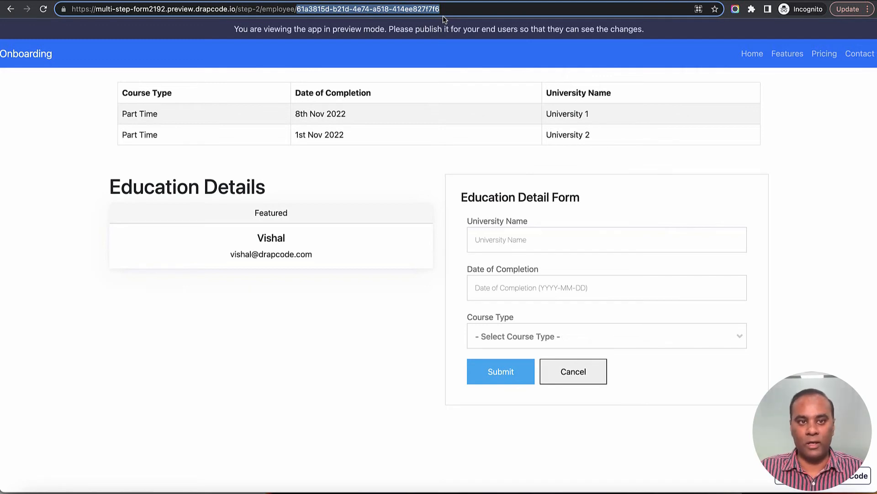
key("ctrl+Tab")
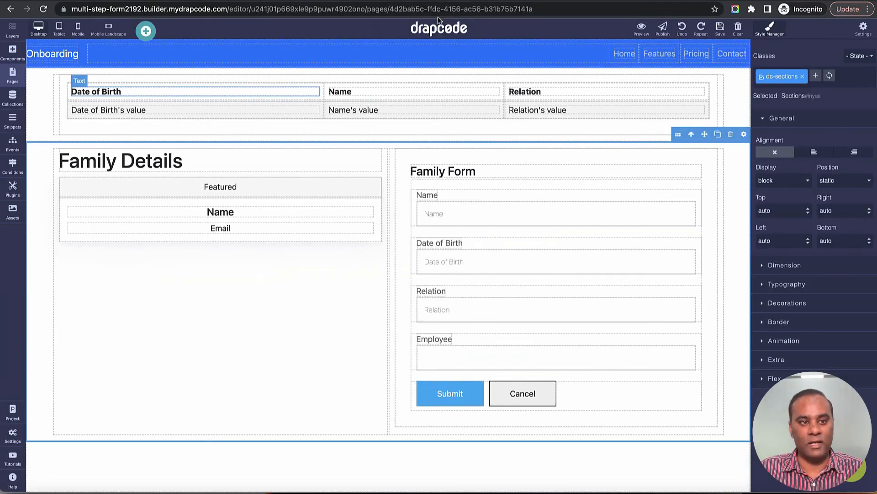
Step: Place an Employee collection form below Education Details on the Step 2 page
left_click(12, 71)
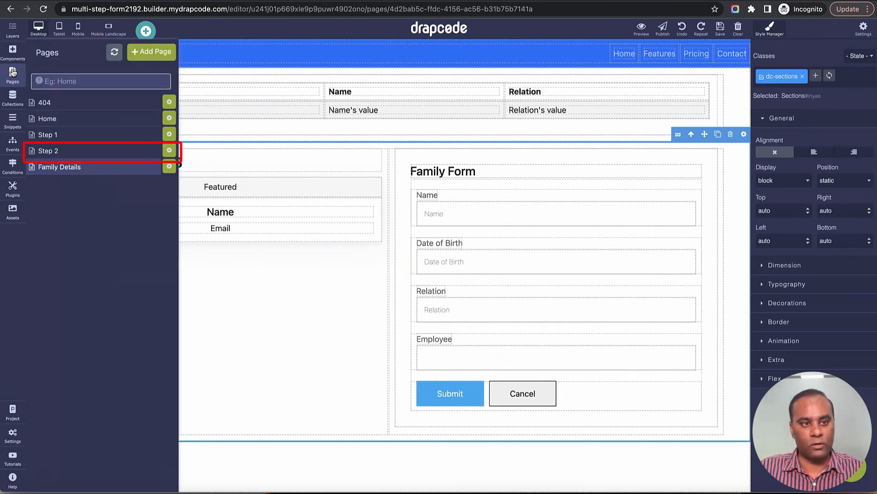
left_click(56, 151)
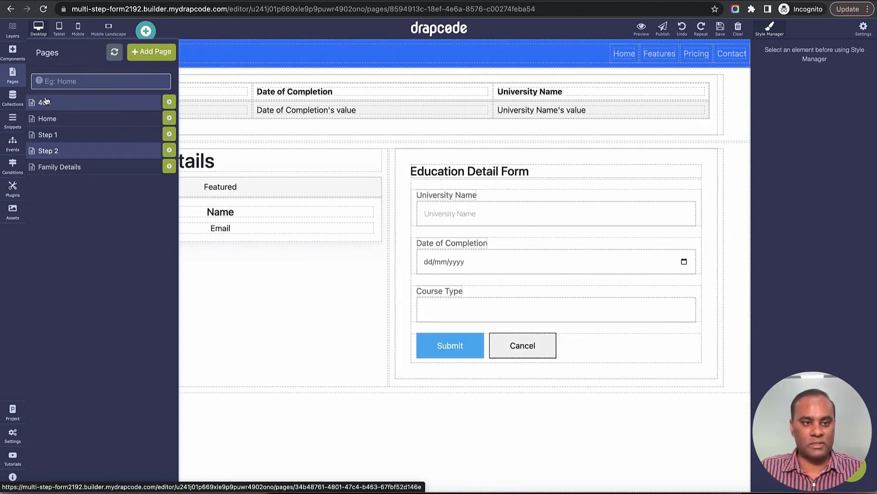
left_click(13, 52)
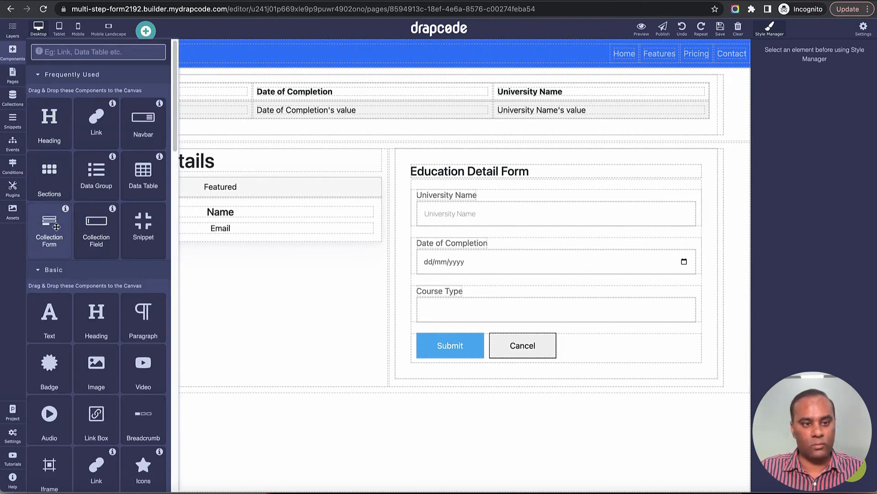
left_click_drag(57, 226, 176, 425)
left_click(399, 268)
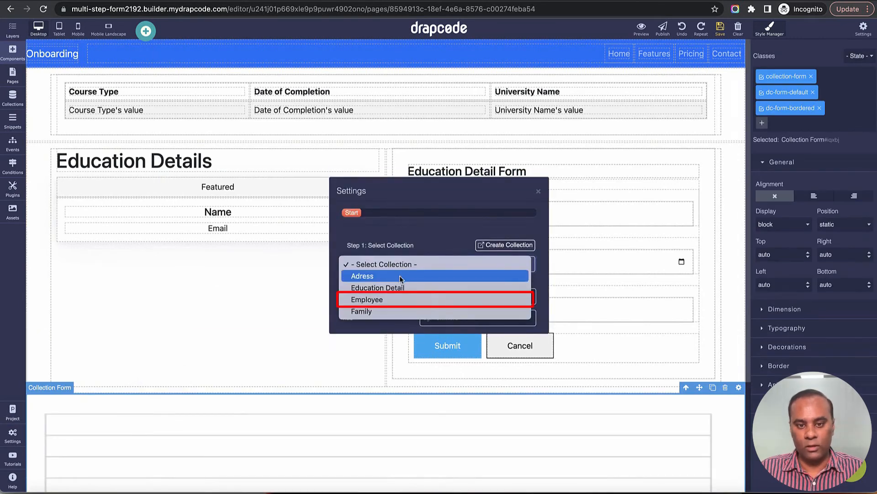
left_click(402, 300)
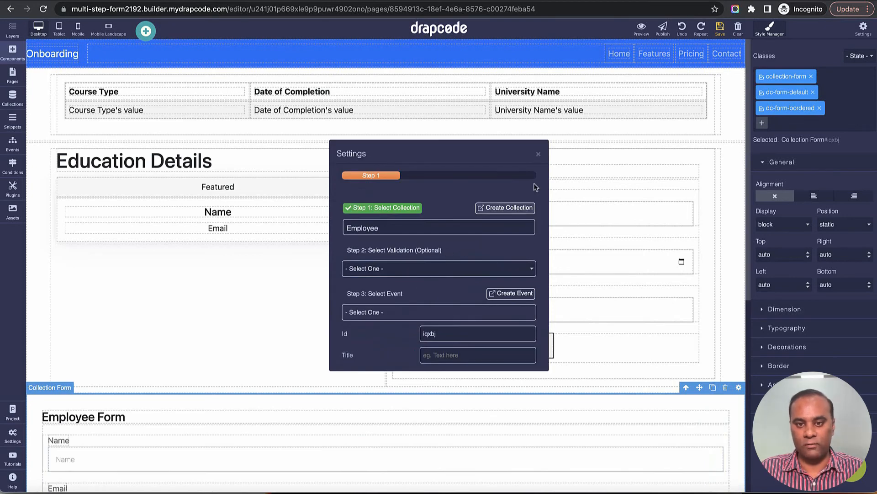
left_click(538, 154)
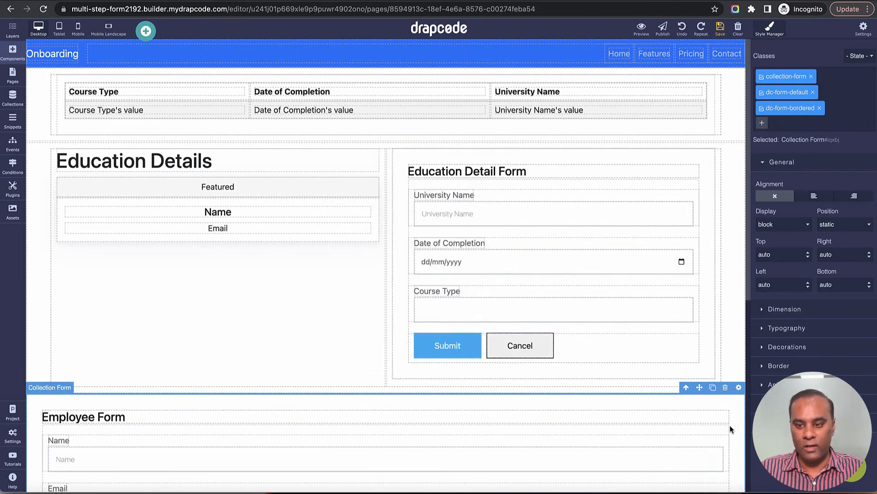
Step: Delete all seven form fields, the Employee Form heading and the Cancel button
left_click(721, 443)
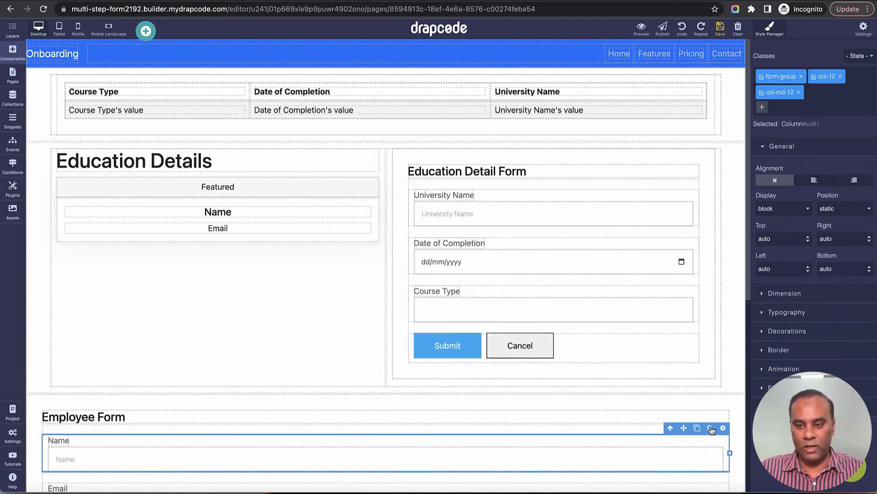
key("Delete")
left_click(715, 438)
key("Delete")
left_click(716, 443)
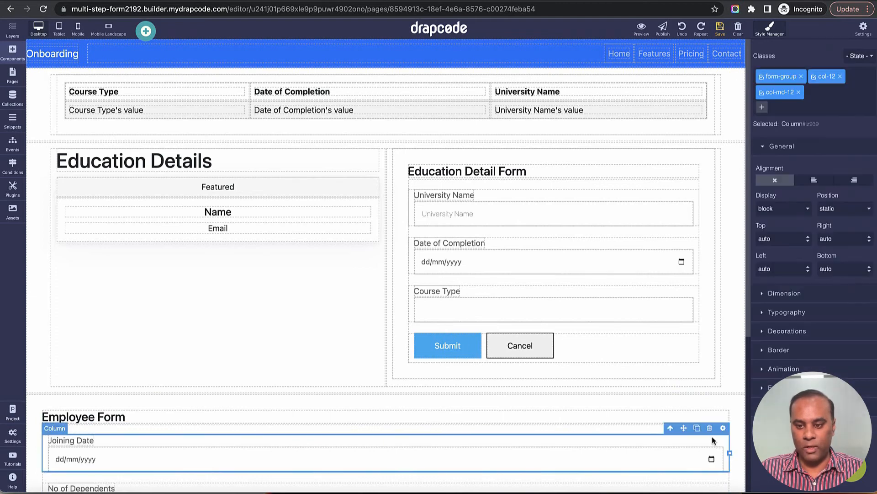
key("Delete")
left_click(712, 435)
key("Delete")
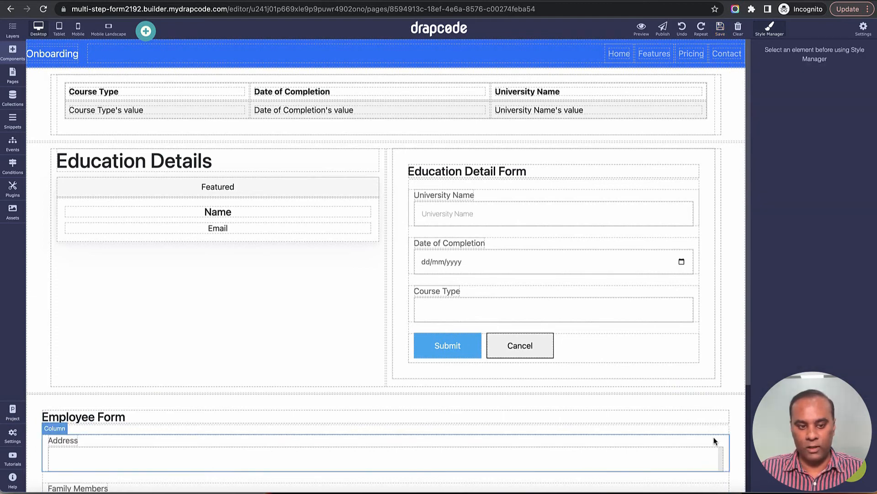
left_click(711, 437)
key("Delete")
left_click(714, 438)
key("Delete")
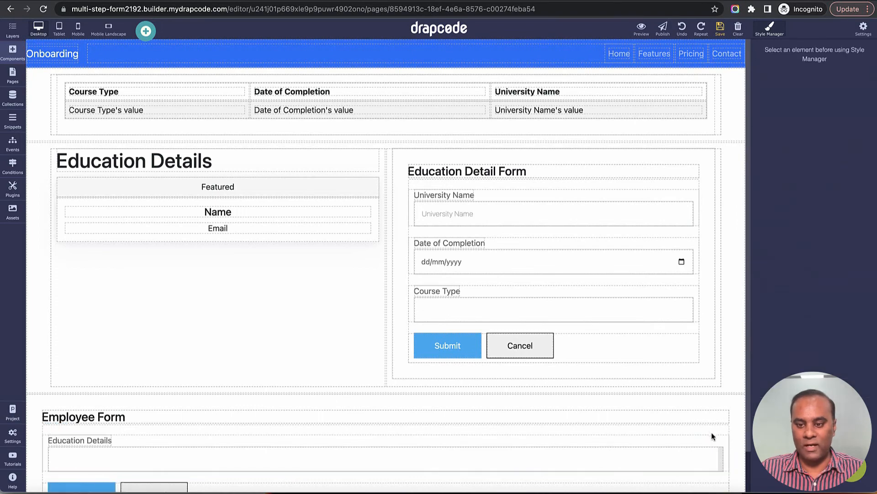
left_click(713, 435)
key("Delete")
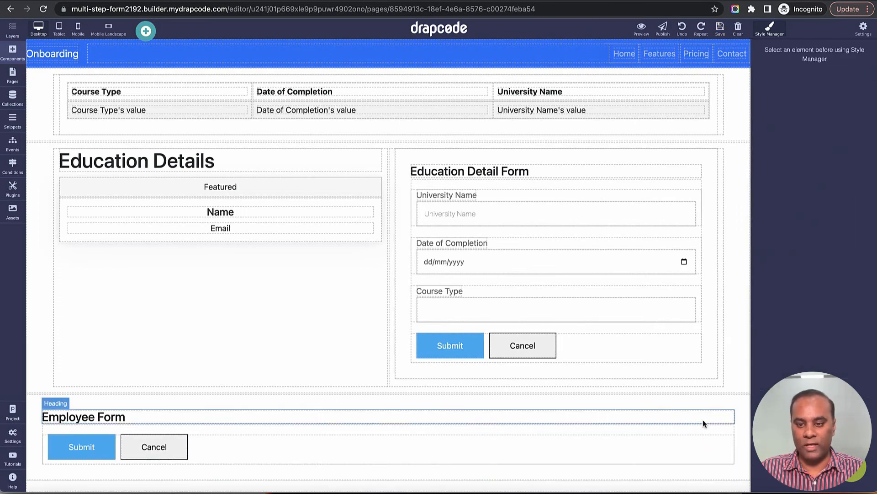
left_click(703, 417)
key("Delete")
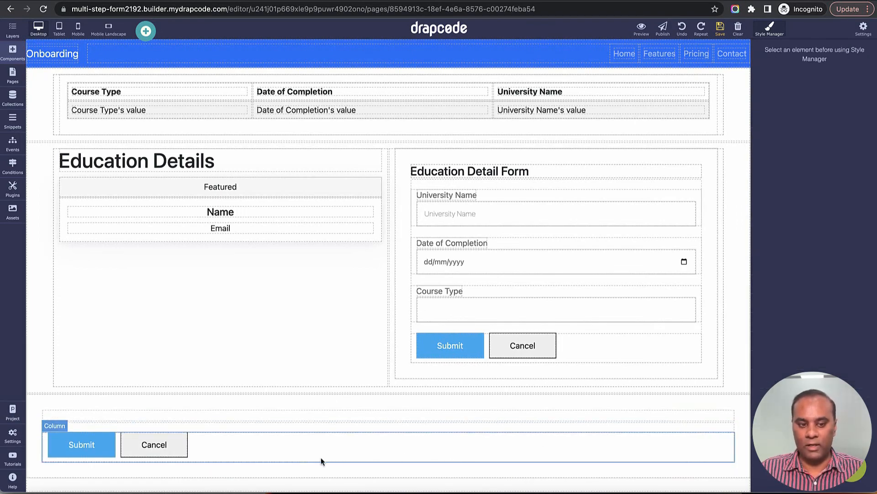
left_click(171, 447)
key("Delete")
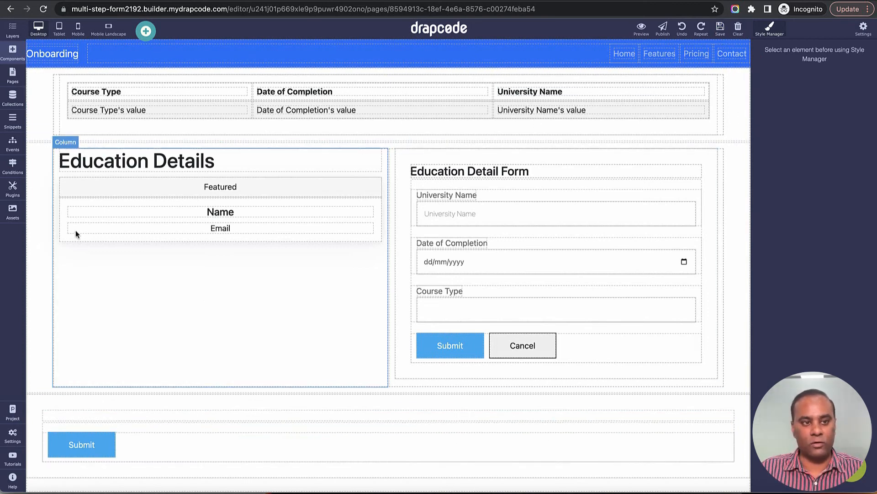
Step: Add the event 'Move From Education Details To Family Details' from the Events panel
left_click(13, 145)
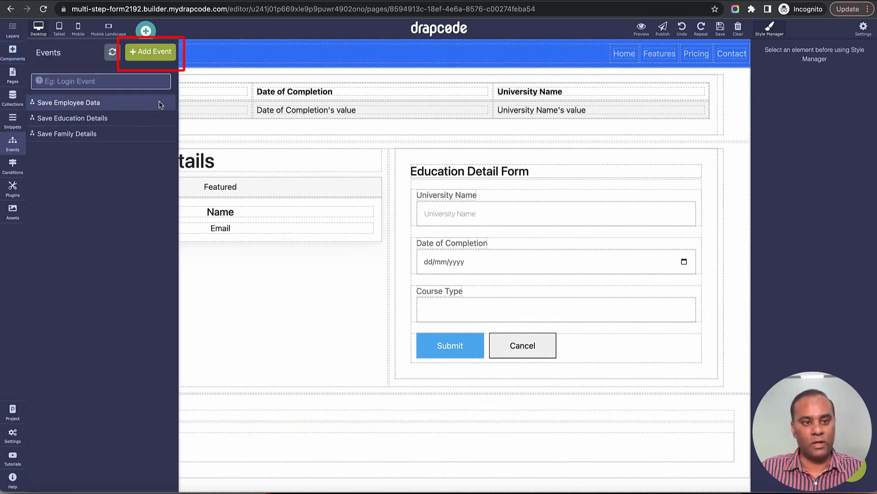
left_click(155, 55)
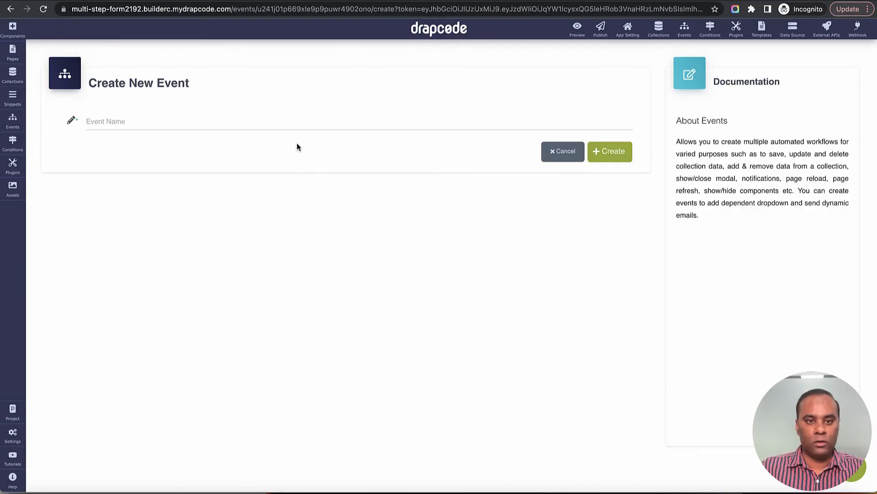
left_click(295, 122)
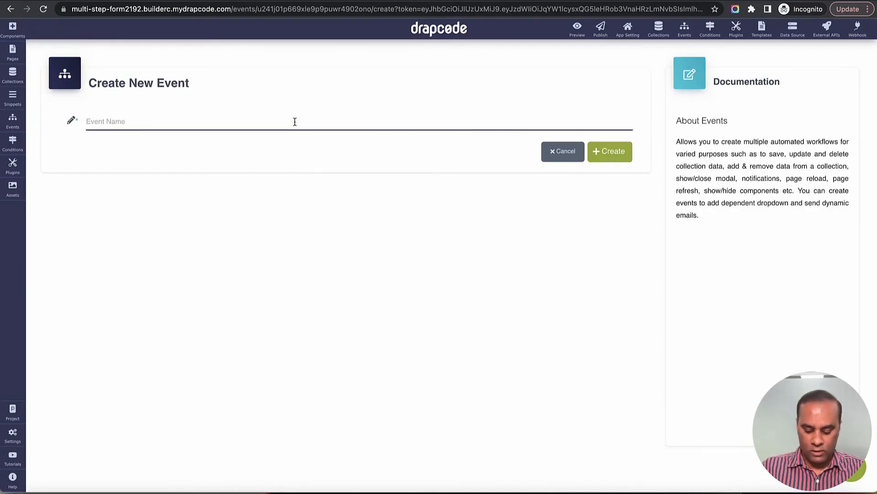
type("Move from Education Detai")
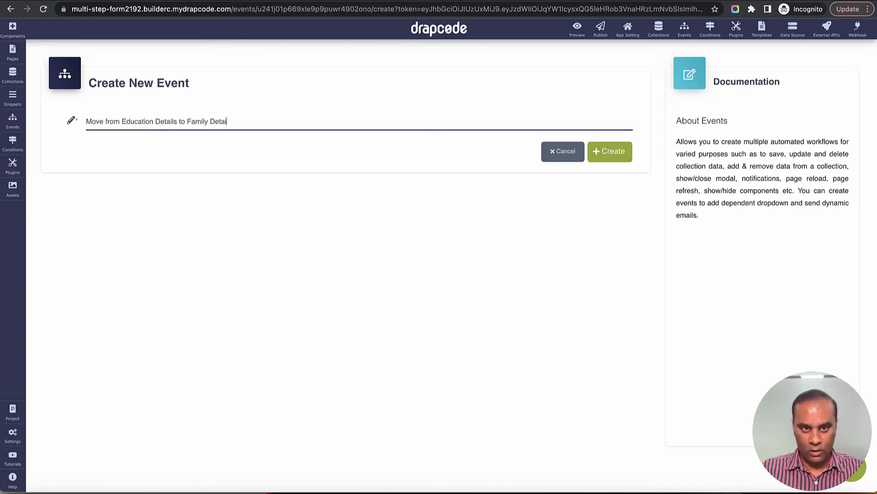
type("ls")
left_click(611, 152)
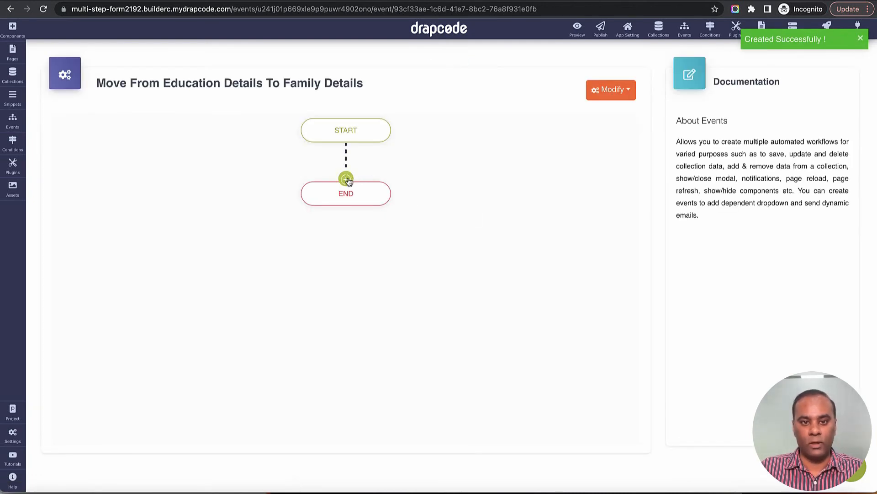
Step: Add a Collection > Update Data action with messages 'Success' and 'Message', and save it
left_click(346, 178)
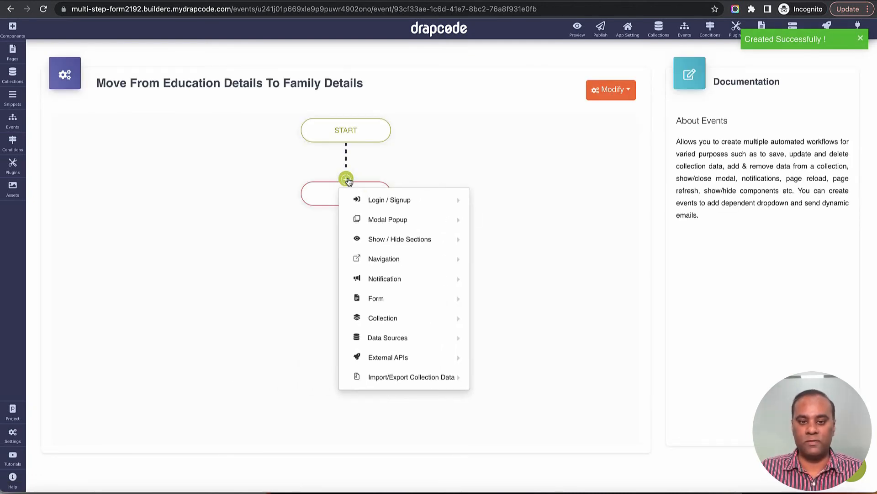
mouse_move(398, 317)
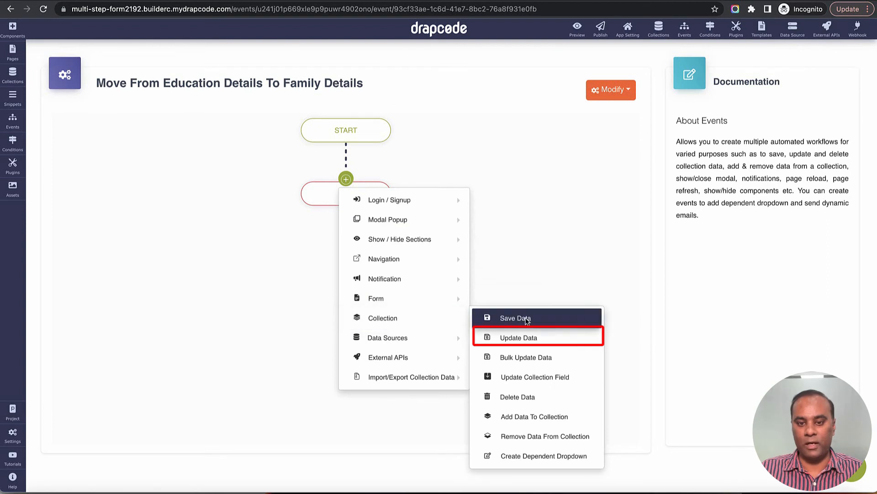
left_click(525, 338)
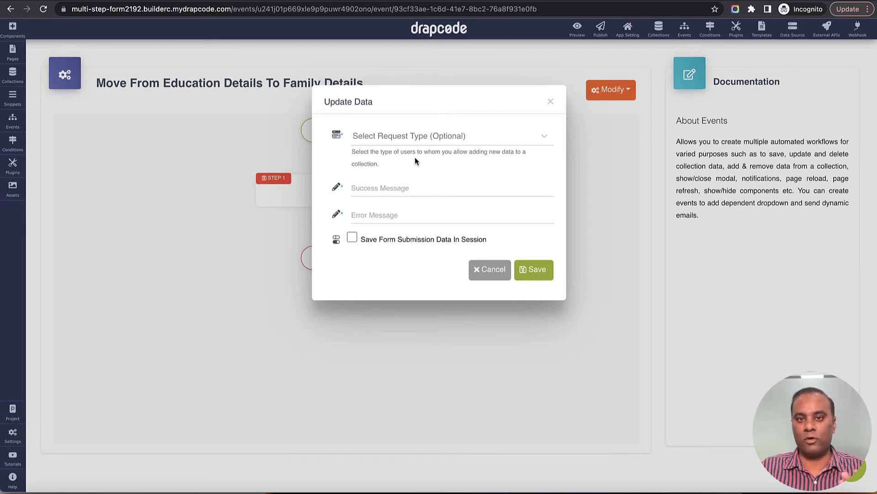
left_click(450, 190)
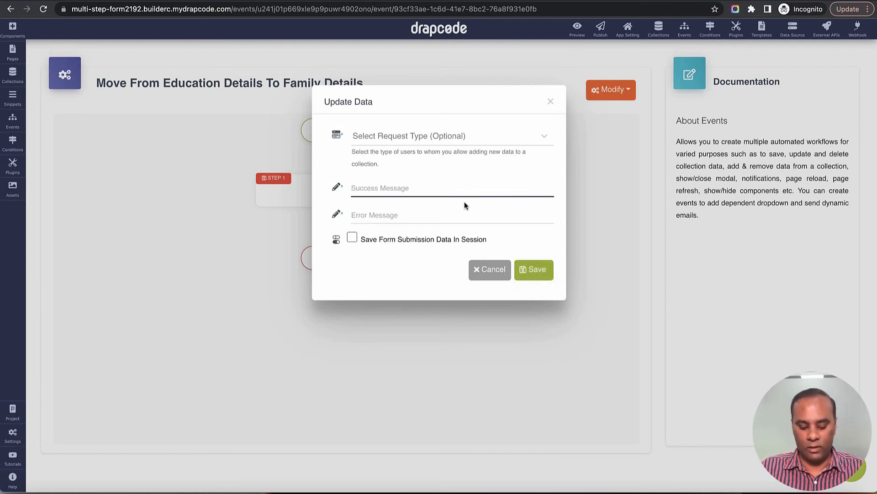
type("Success")
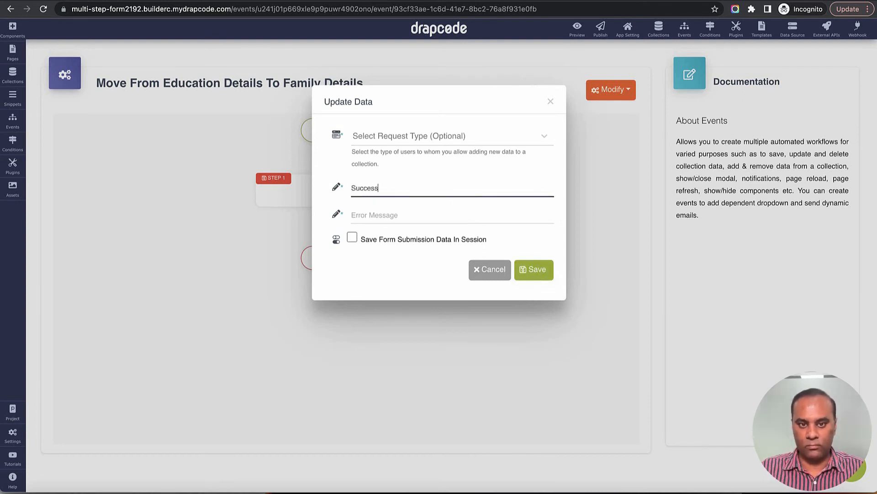
key("Tab")
type("Message")
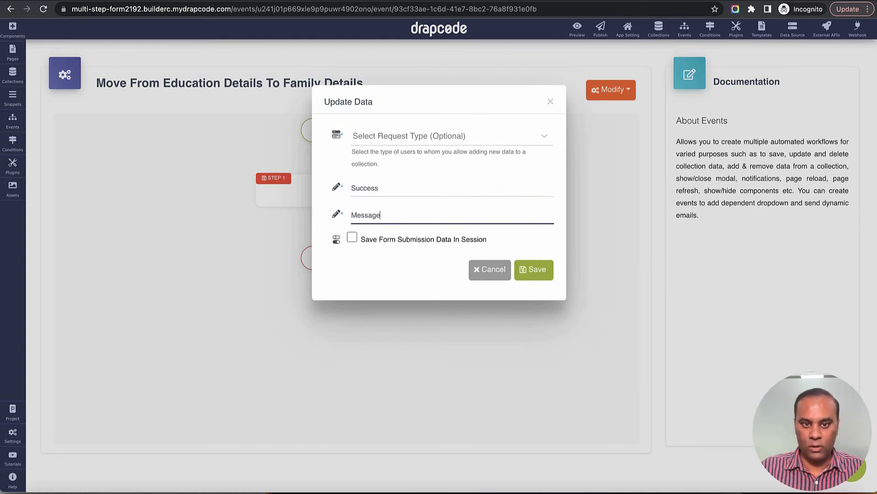
left_click(537, 274)
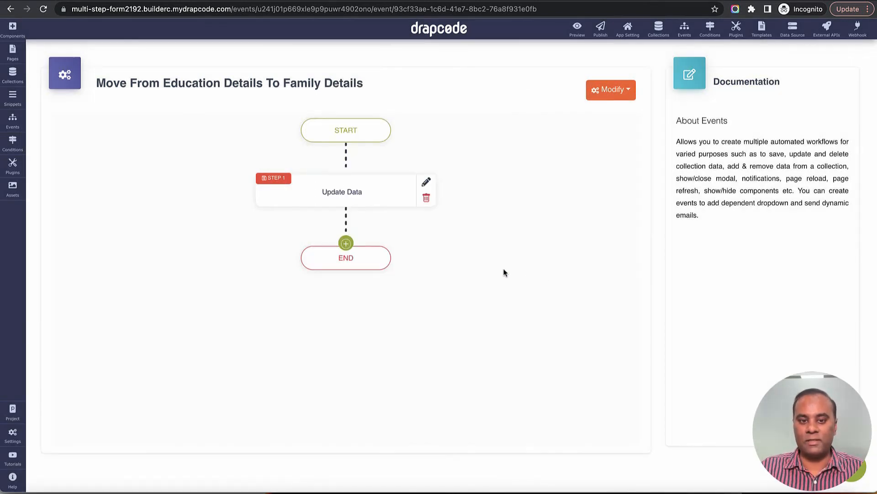
left_click(346, 243)
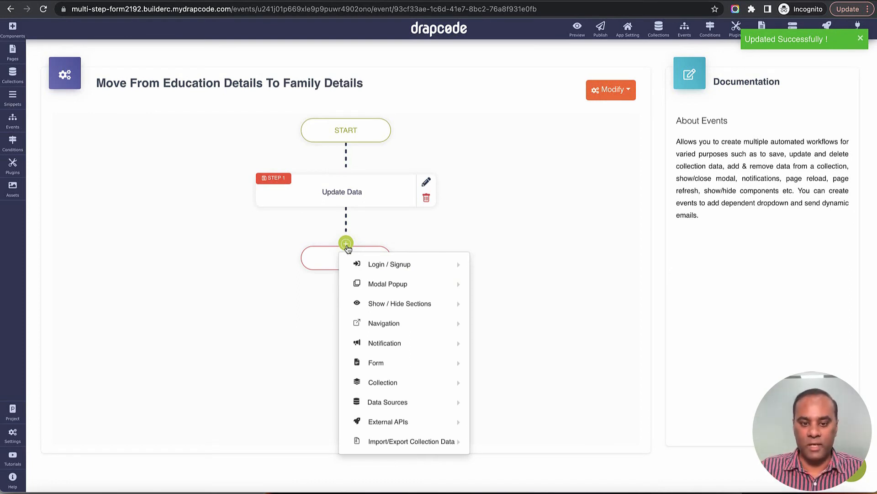
Step: Add a Page Redirect step to Family Details that sends the previous step's parent collection ID
mouse_move(384, 349)
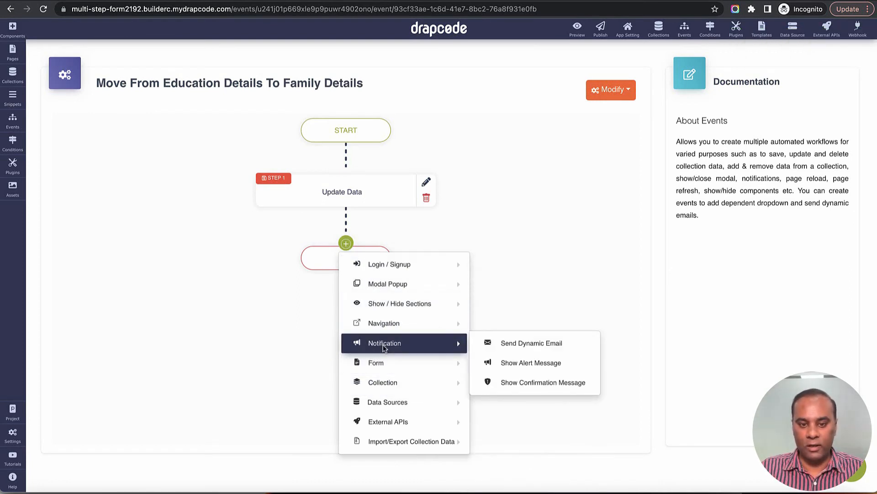
mouse_move(384, 323)
left_click(528, 323)
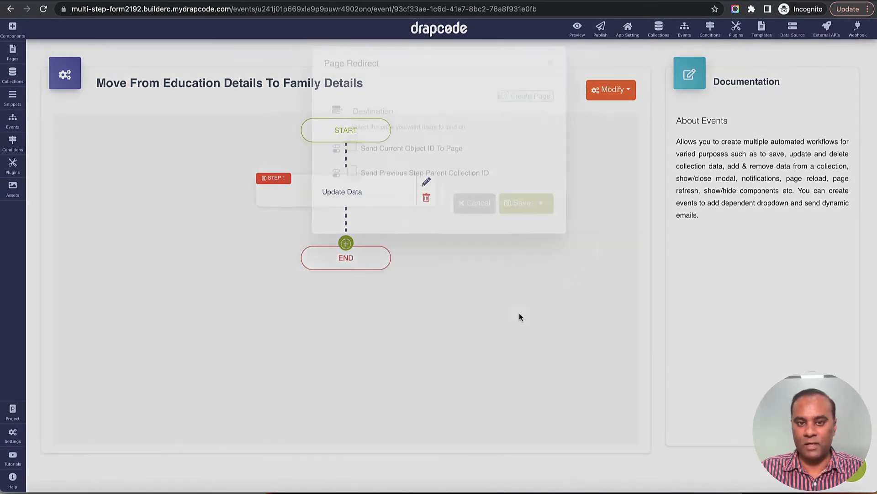
left_click(432, 151)
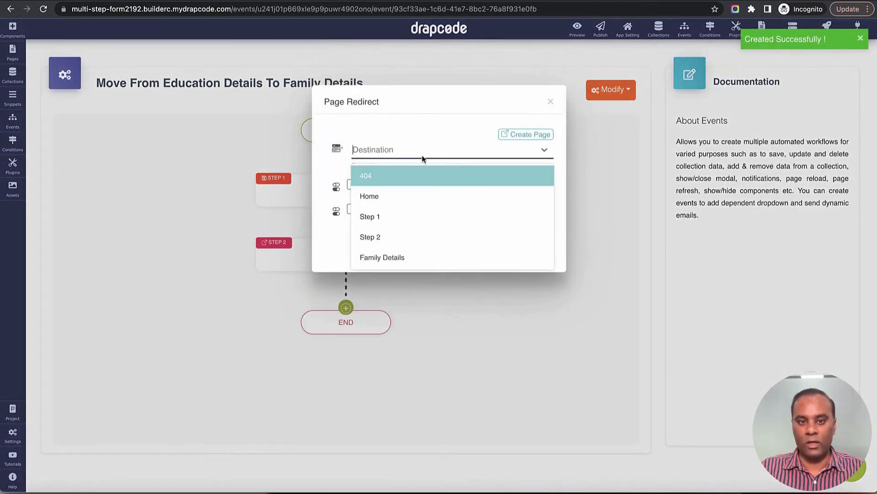
left_click(424, 254)
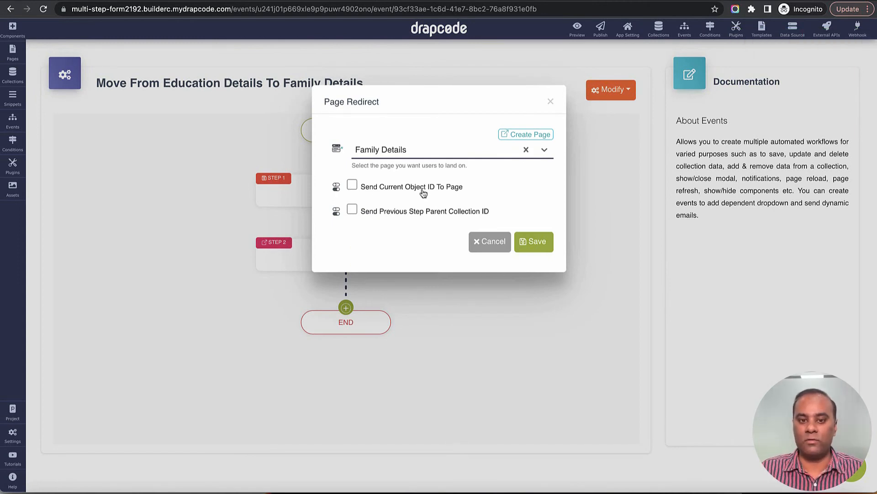
left_click(352, 210)
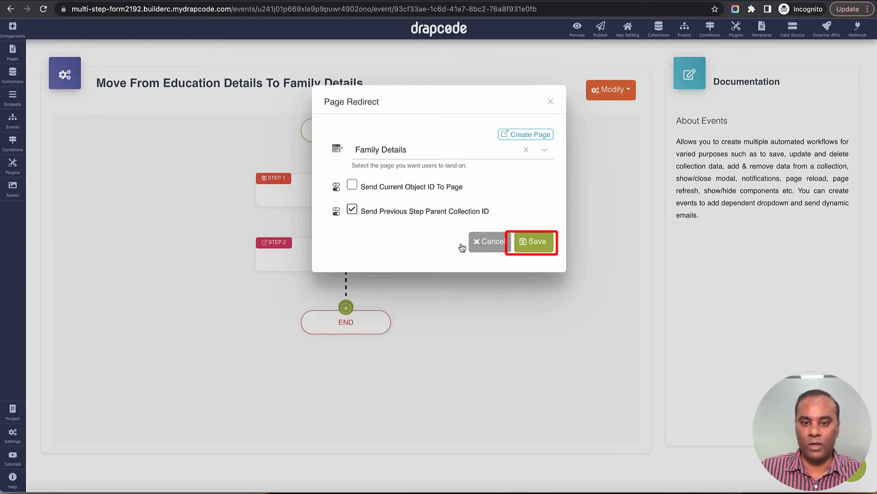
left_click(542, 244)
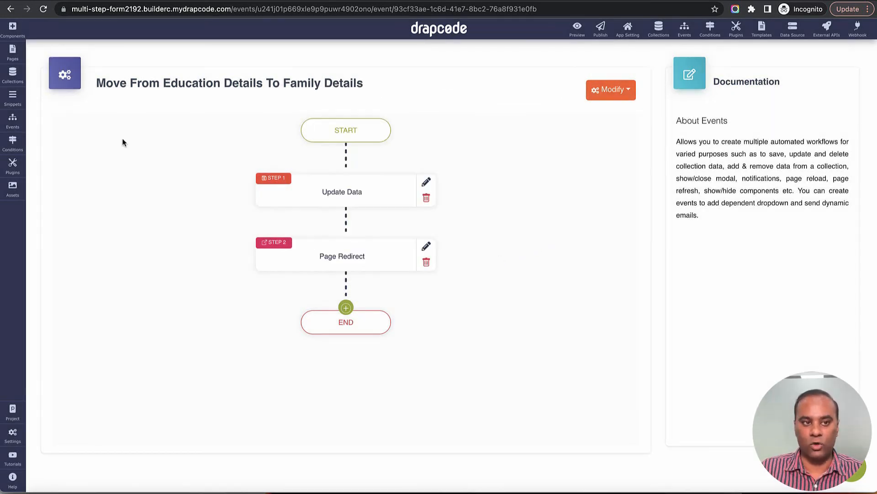
Step: Open the Step 2 page and delete the empty column below the form
left_click(13, 53)
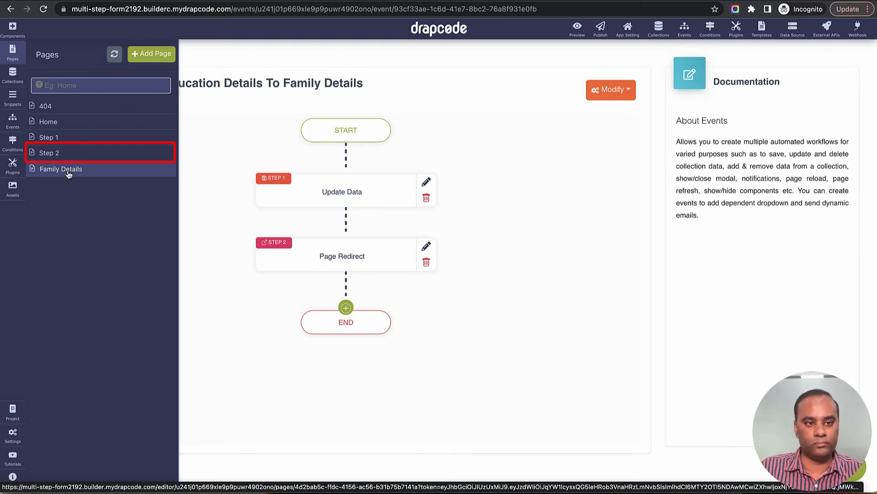
left_click(68, 155)
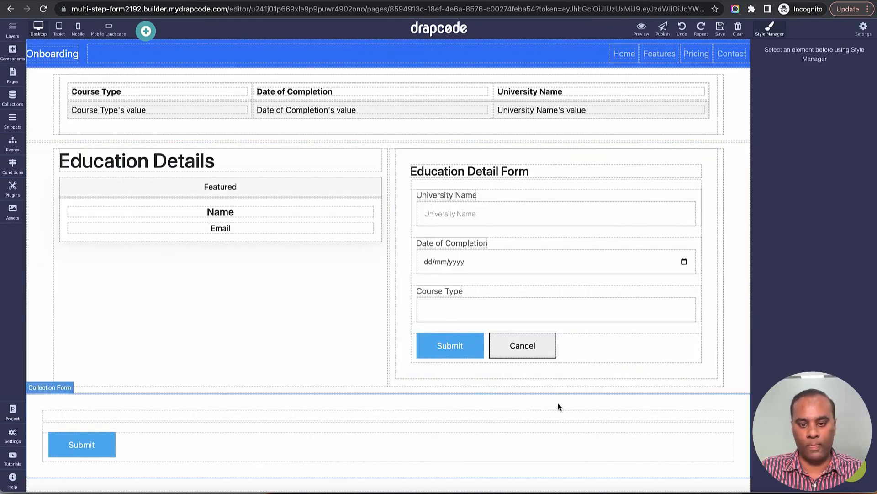
left_click(558, 414)
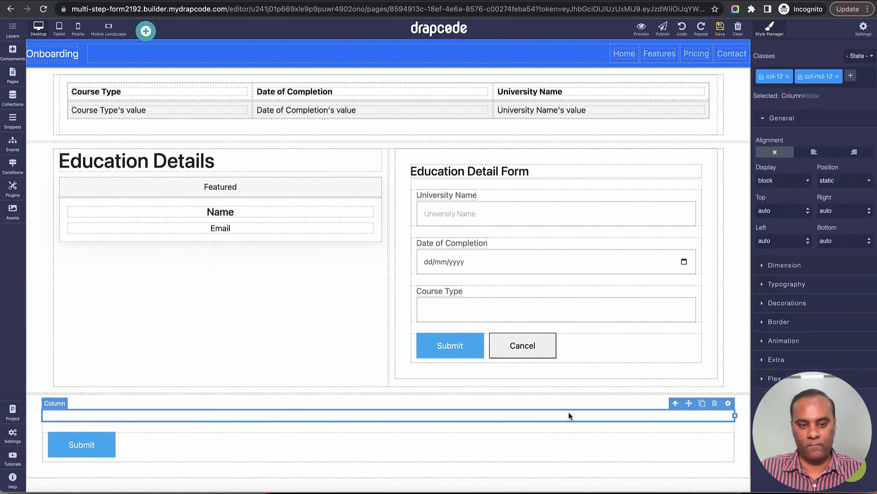
left_click(715, 402)
Step: Set the collection form's event to Move from Education Details to Family Details
left_click(711, 416)
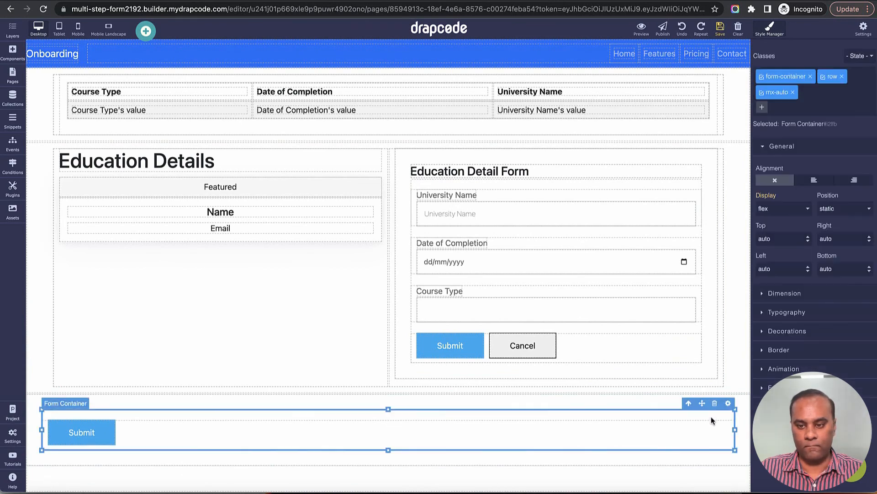
left_click(739, 408)
left_click(743, 388)
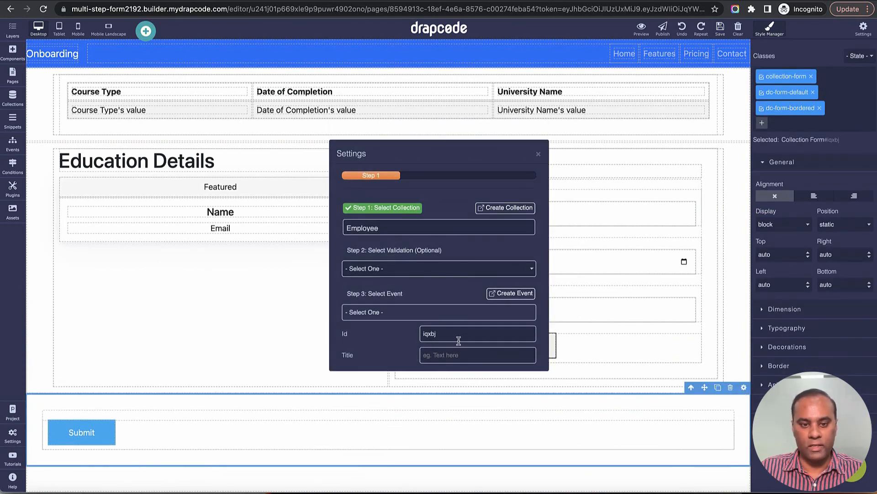
left_click(450, 312)
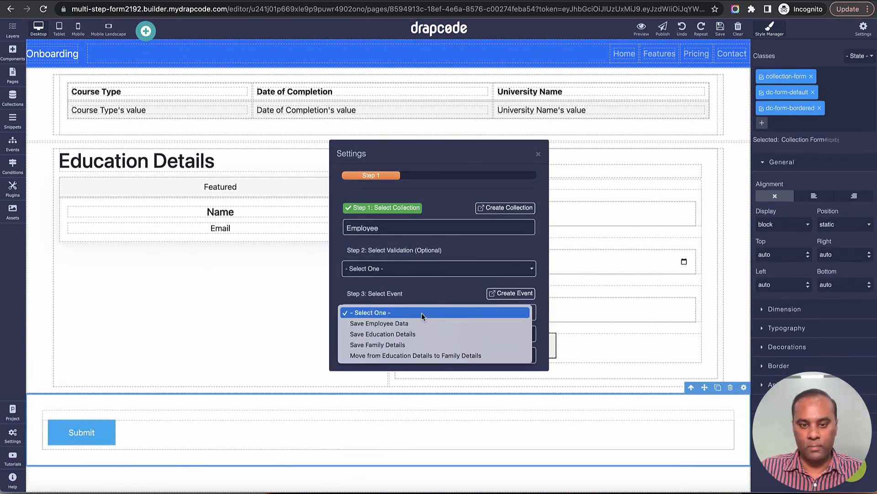
left_click(424, 359)
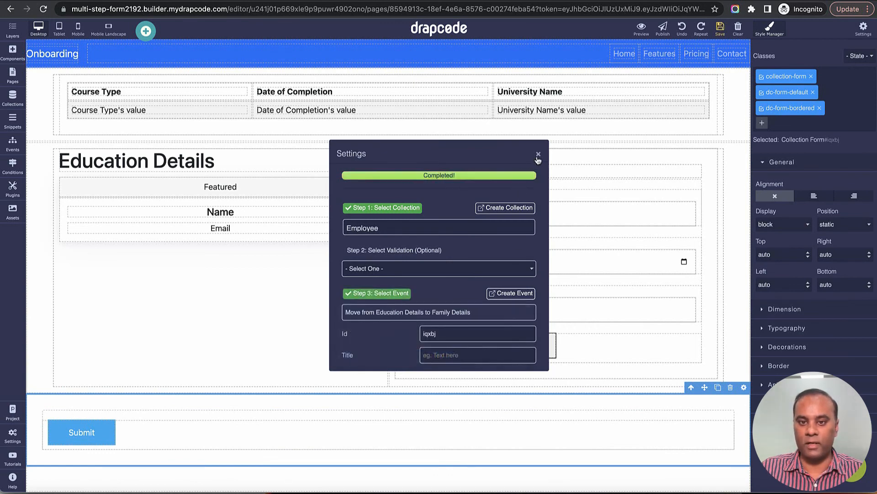
left_click(538, 155)
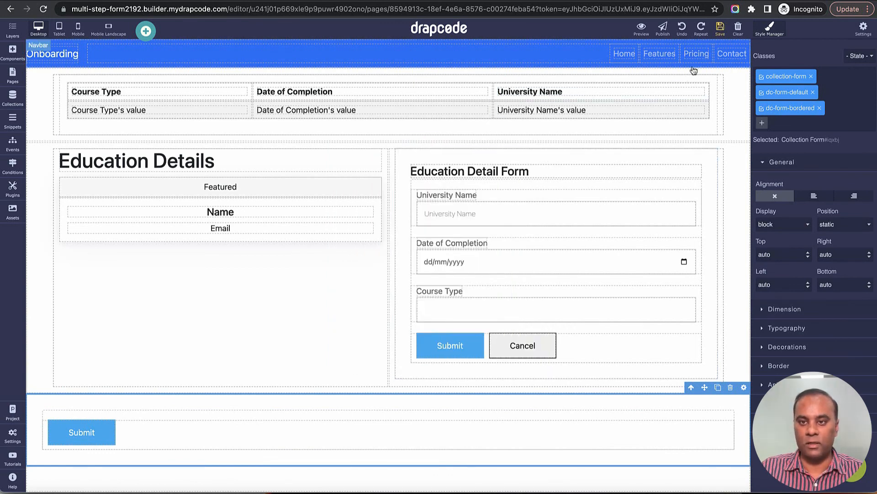
Step: Relabel the form's Submit button 'Proceed to Next Step'
left_click(103, 439)
left_click(109, 413)
double_click(465, 259)
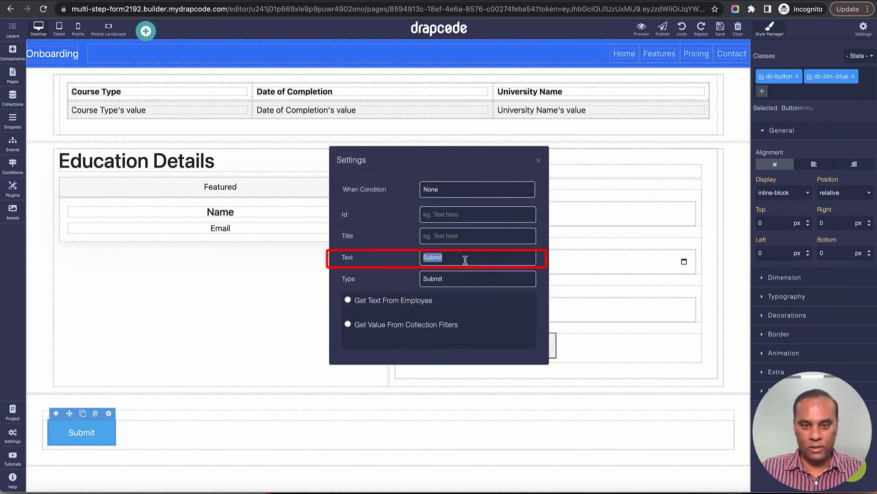
type("Proceed ")
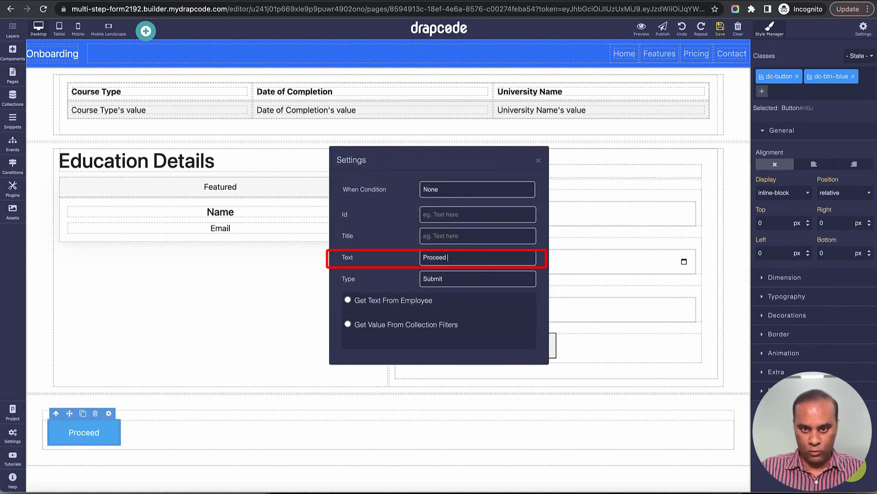
type("to Next Ste")
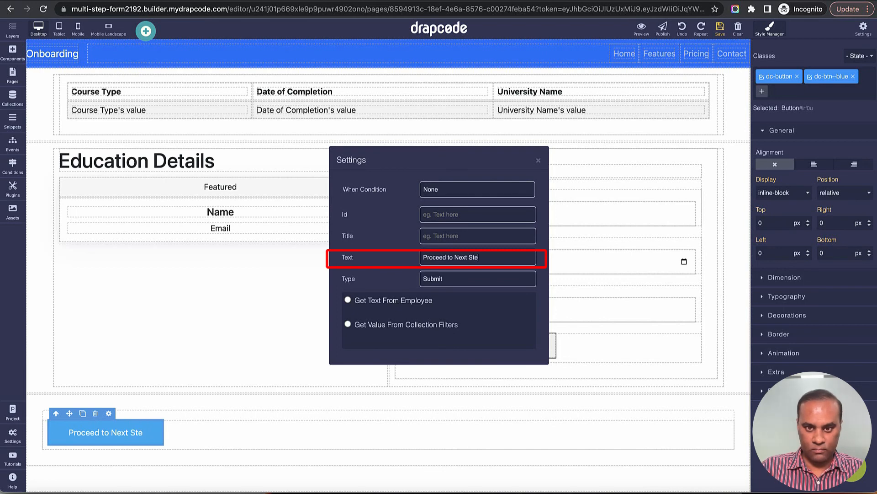
type("p")
left_click(539, 160)
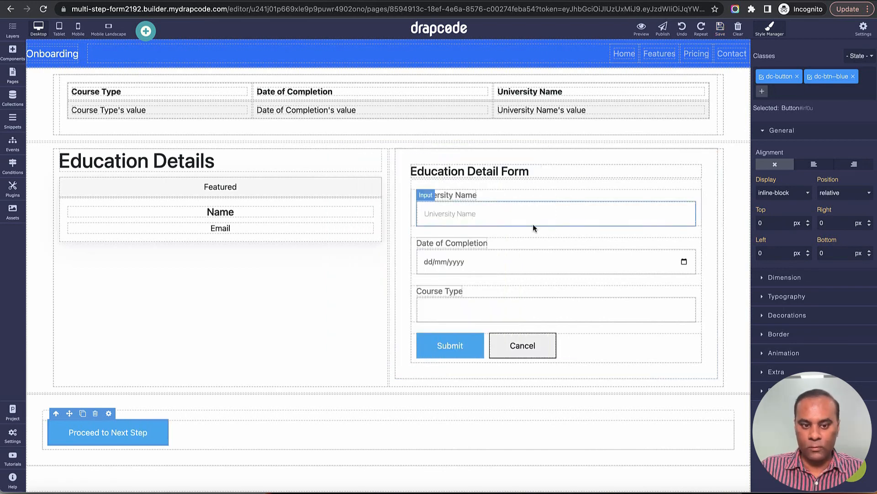
Step: Centre the Proceed to Next Step button within its row
left_click(535, 424)
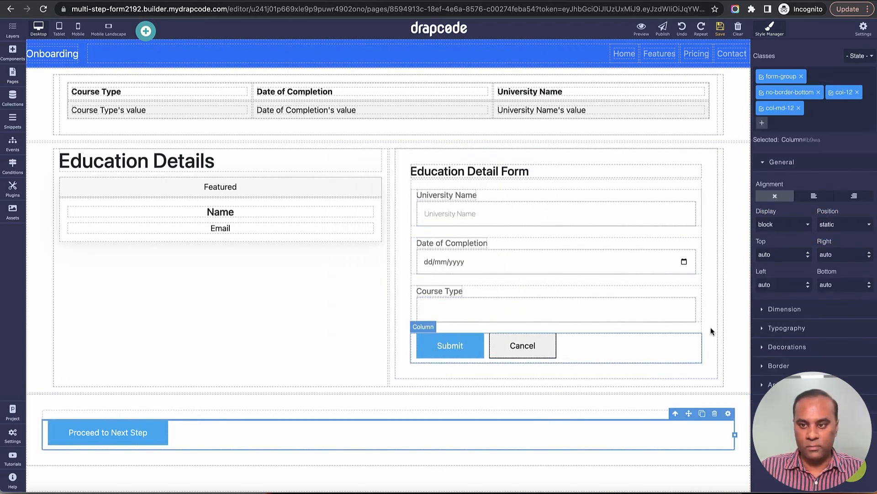
left_click(803, 331)
scroll(803, 341, "down", 4)
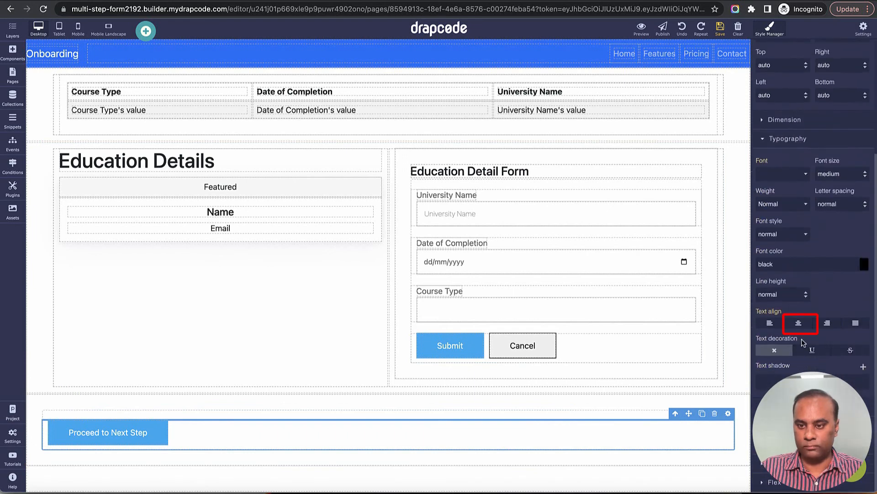
left_click(798, 323)
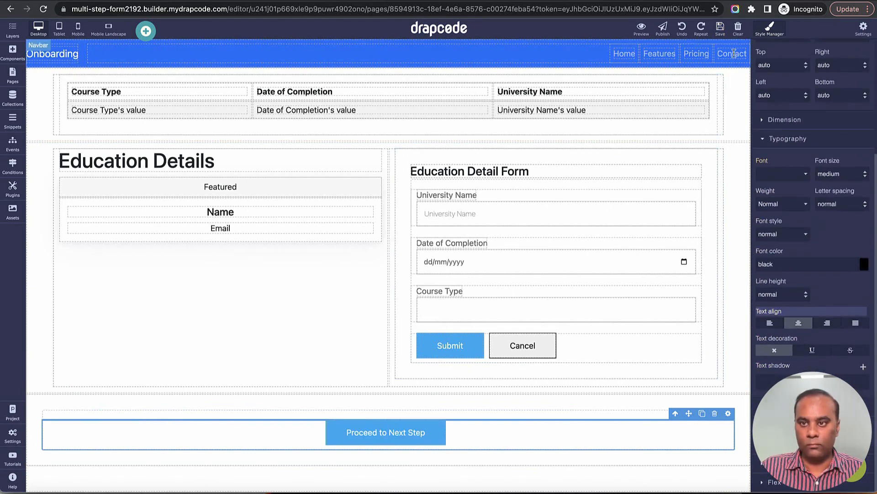
scroll(813, 112, "up", 4)
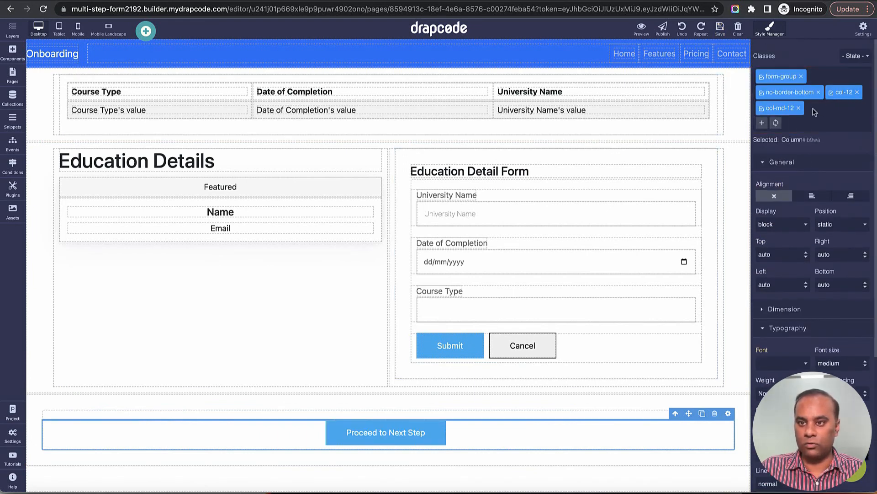
Step: Replace the button's dc-btn--blue class with btn-success and btn, then save the page
left_click(430, 431)
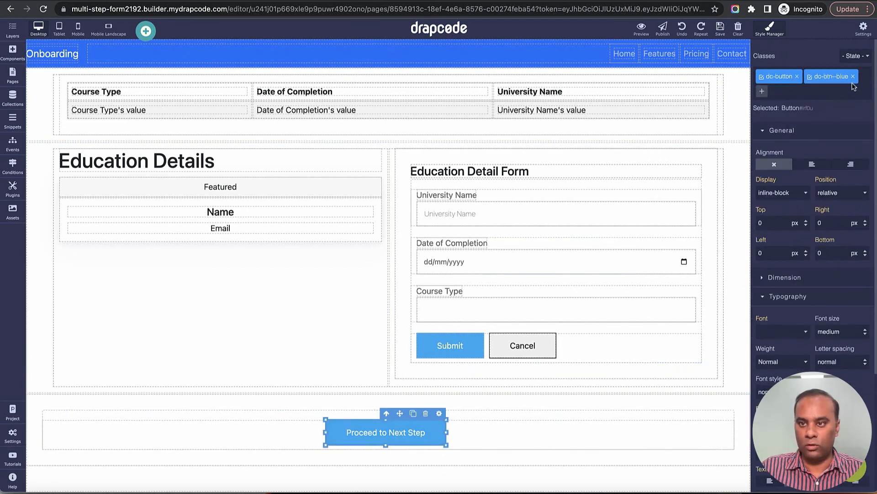
left_click(762, 91)
type("btn")
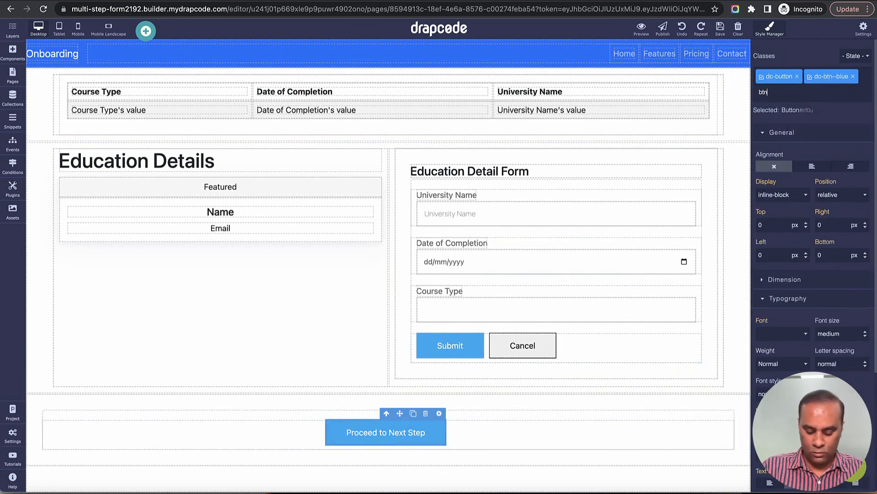
type("-success")
key("Return")
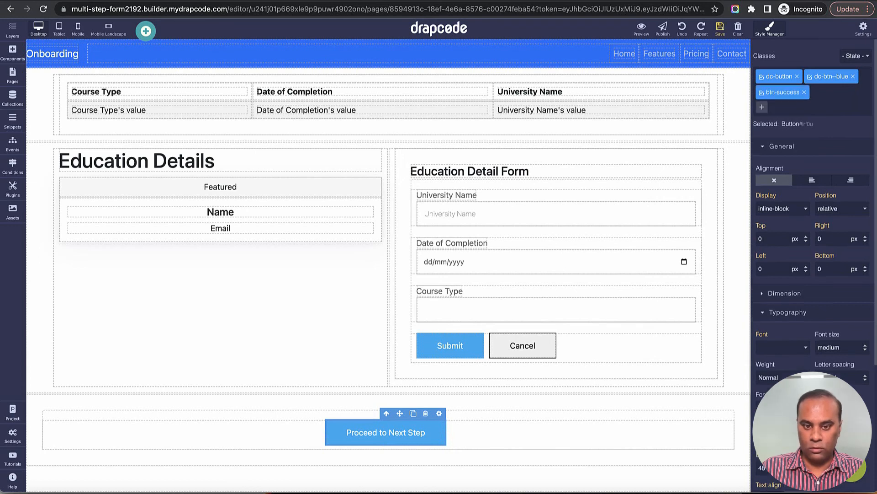
left_click(853, 77)
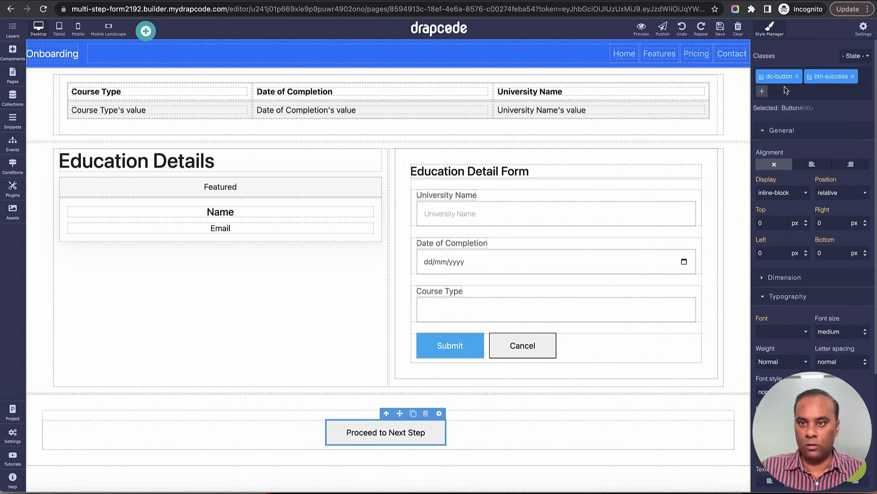
left_click(762, 91)
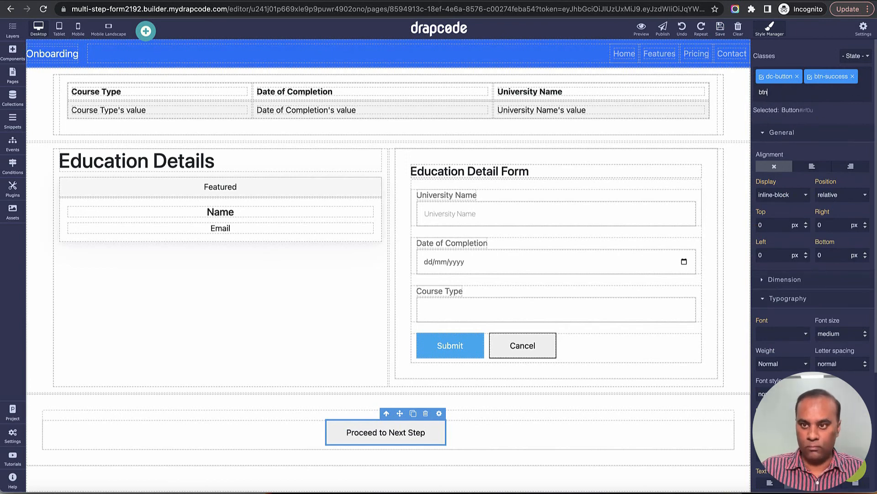
key("Return")
left_click(721, 28)
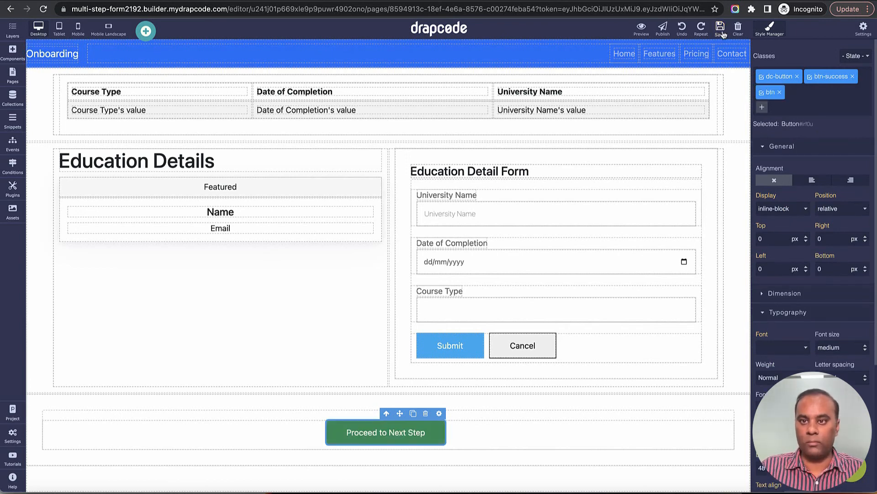
key("ctrl+Tab")
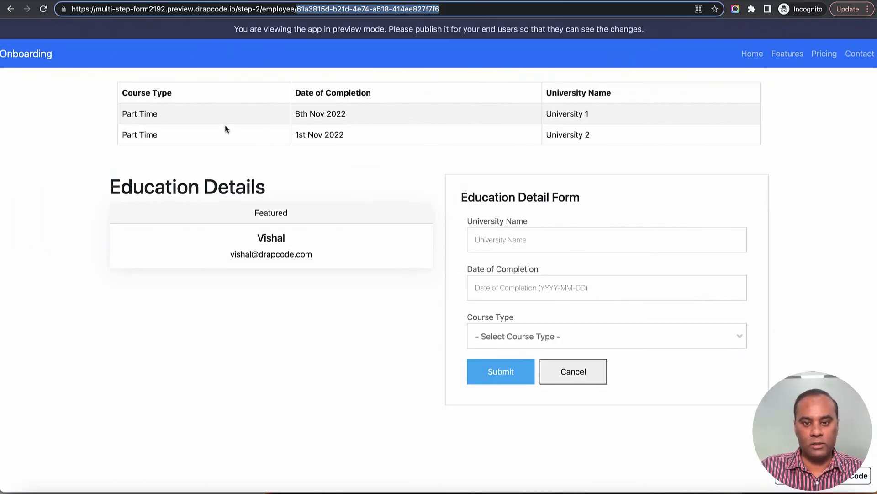
Step: Reload the preview and submit University 3, completed 10 November 2022, course type Full Time
left_click(43, 10)
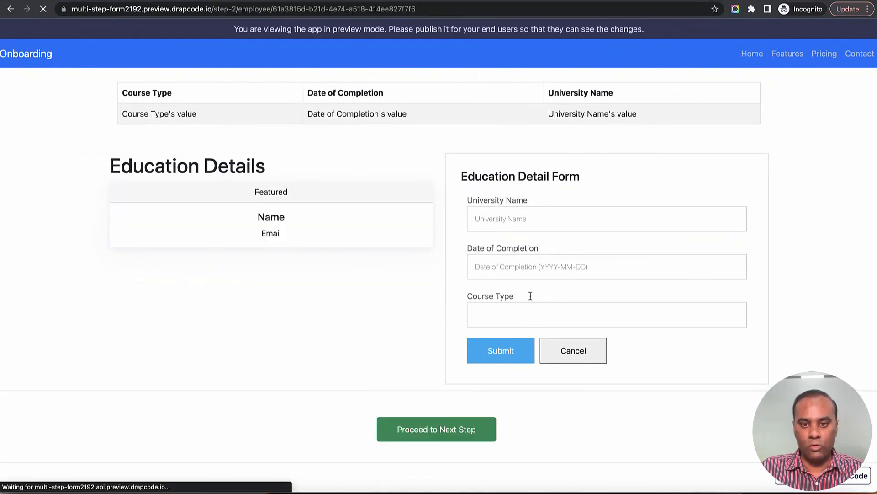
left_click(528, 222)
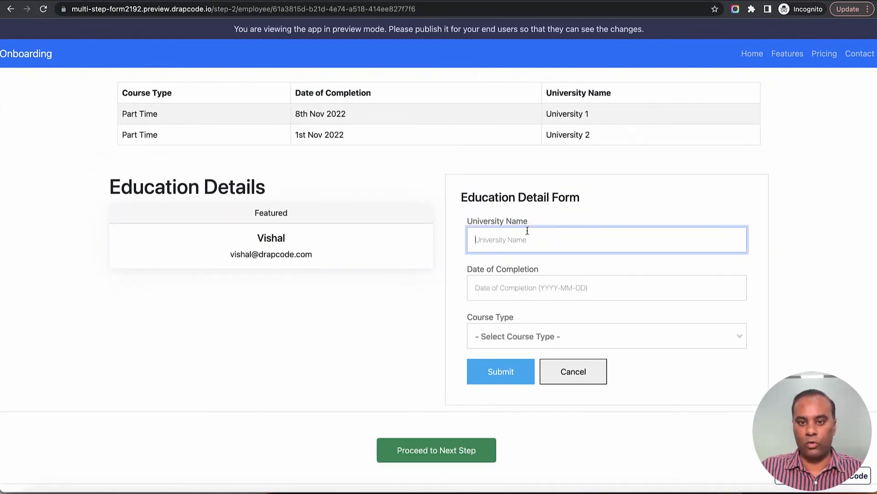
type("Uni")
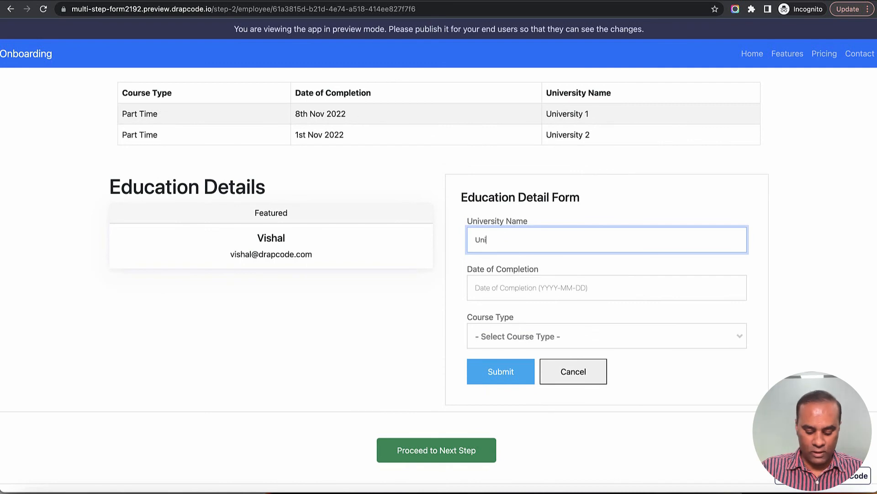
type("versity ")
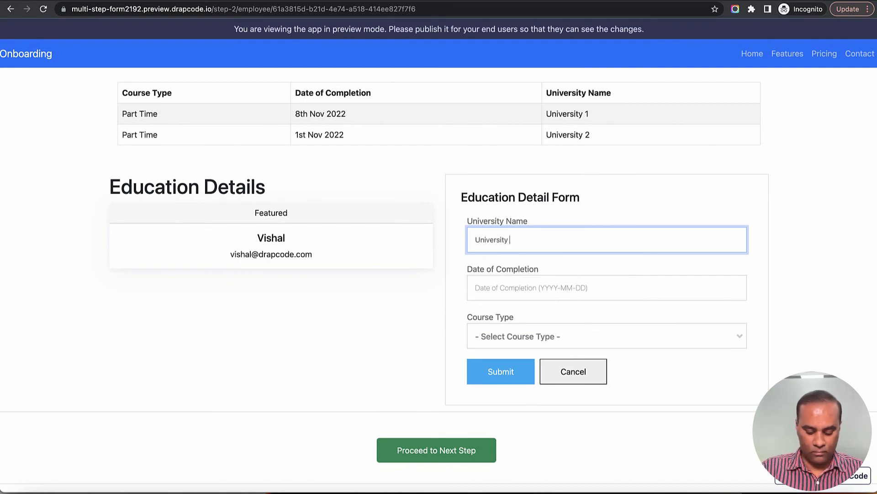
type("3")
key("Tab")
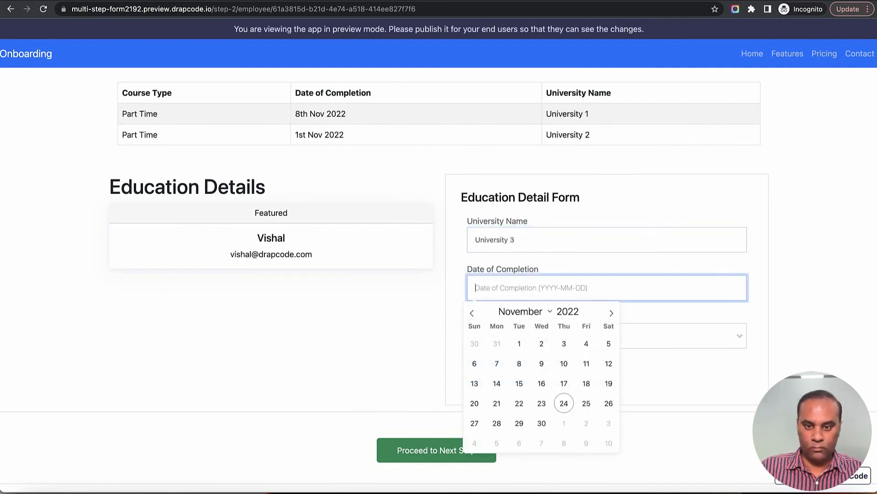
left_click(564, 364)
left_click(556, 351)
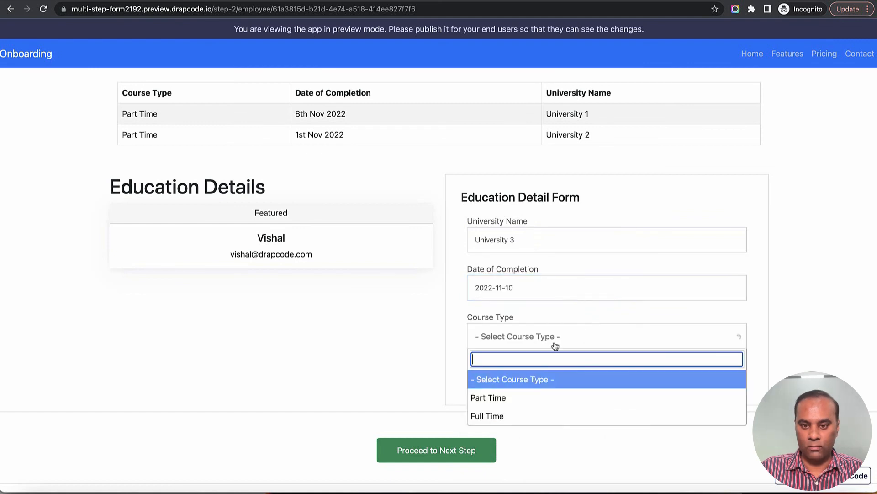
left_click(550, 414)
left_click(493, 378)
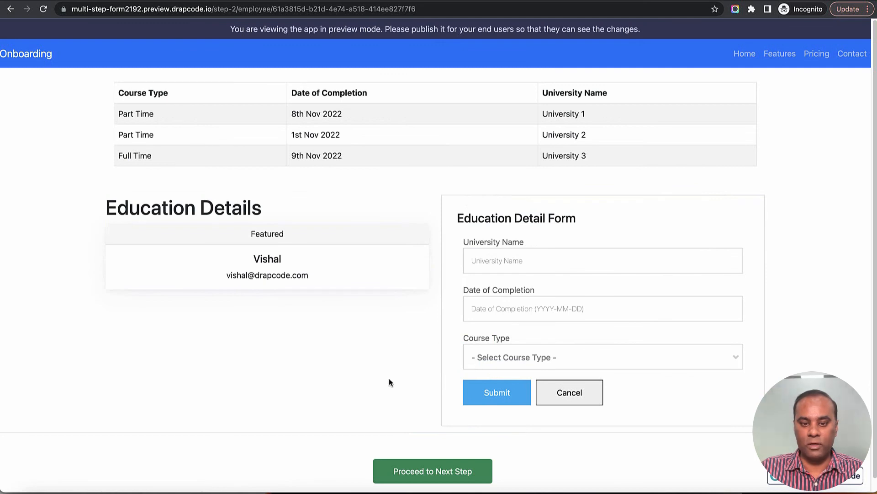
Step: Scroll to the new table row and highlight the employee id in the page address
scroll(388, 382, "down", 1)
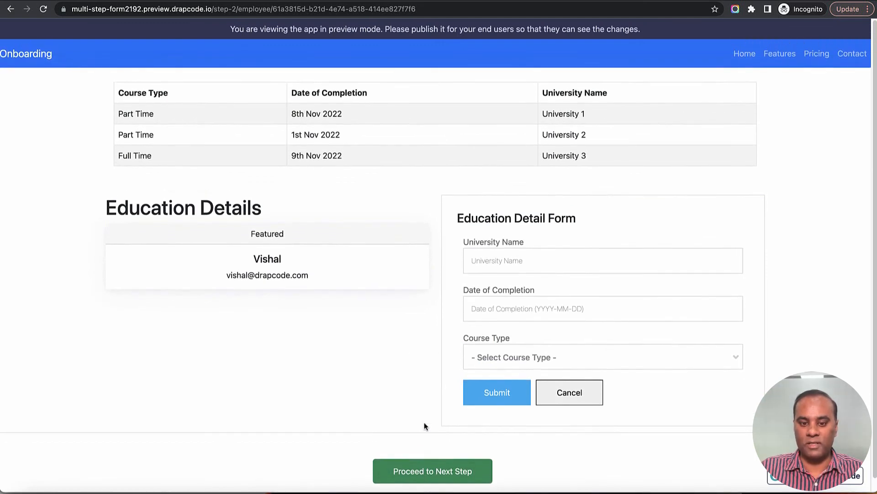
scroll(425, 423, "down", 1)
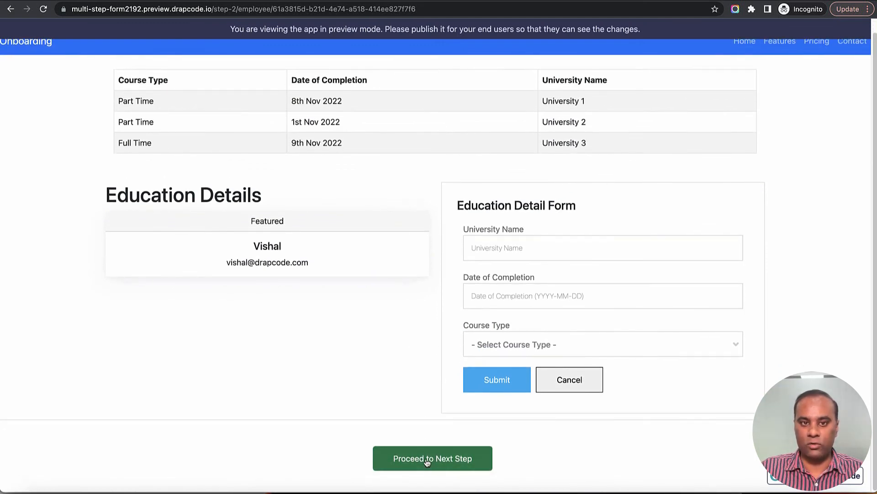
left_click_drag(274, 9, 423, 10)
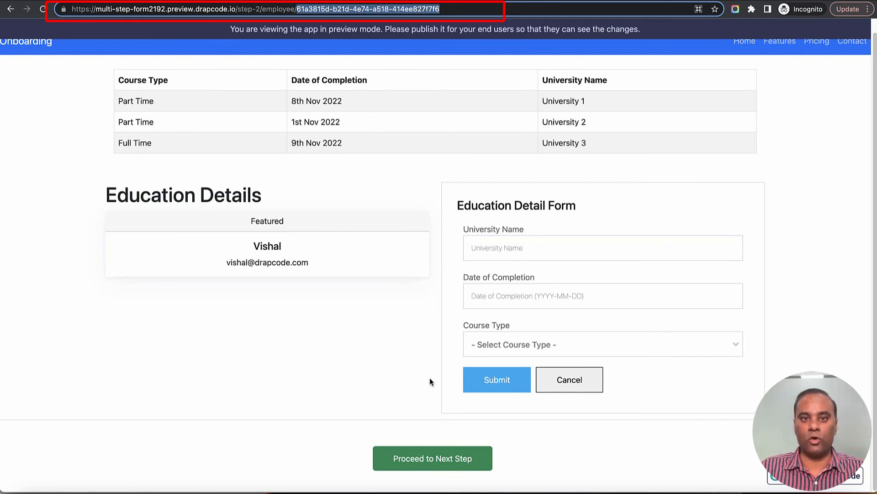
Step: Proceed to Family Details, note the employee id in the address, and enter name AA
left_click(430, 460)
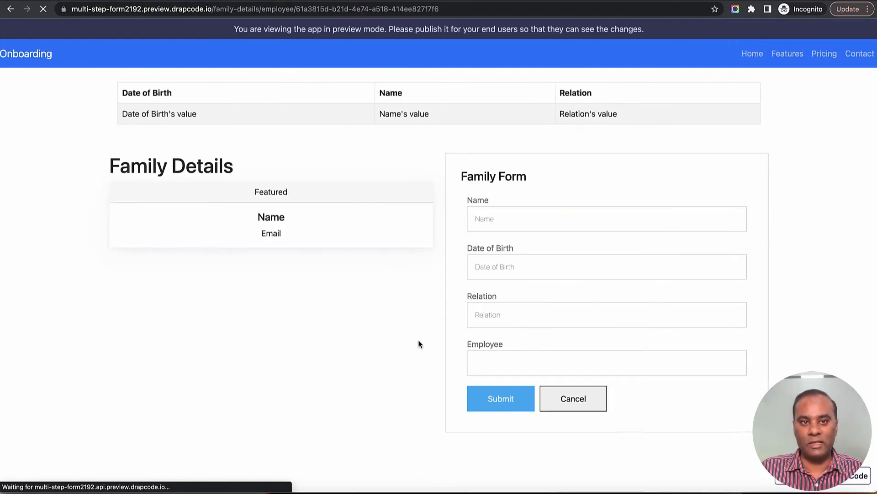
left_click_drag(298, 9, 455, 10)
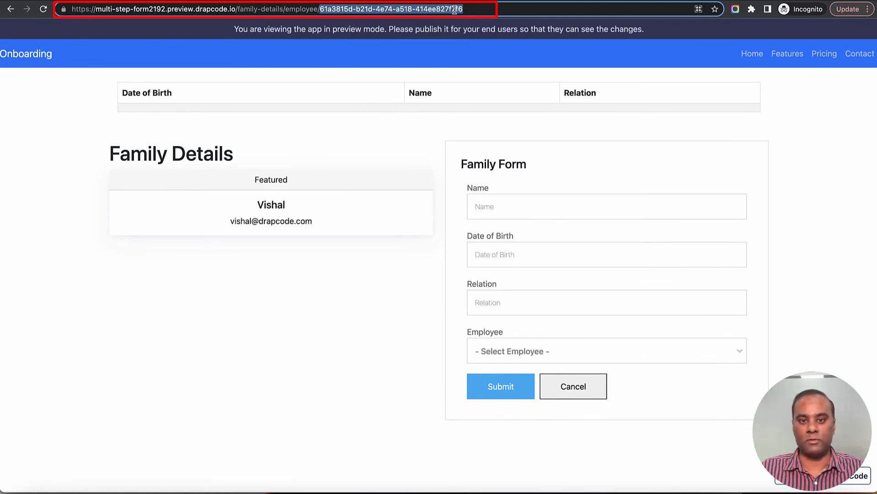
left_click(518, 212)
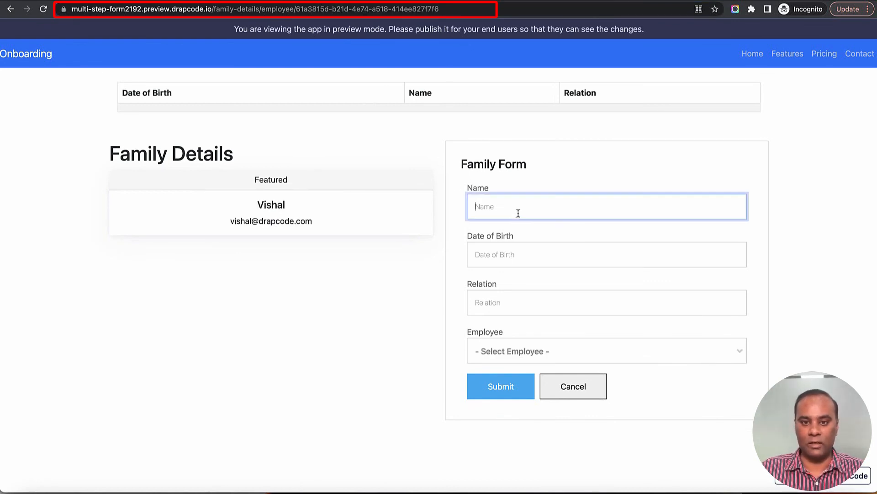
type("AA")
key("Tab")
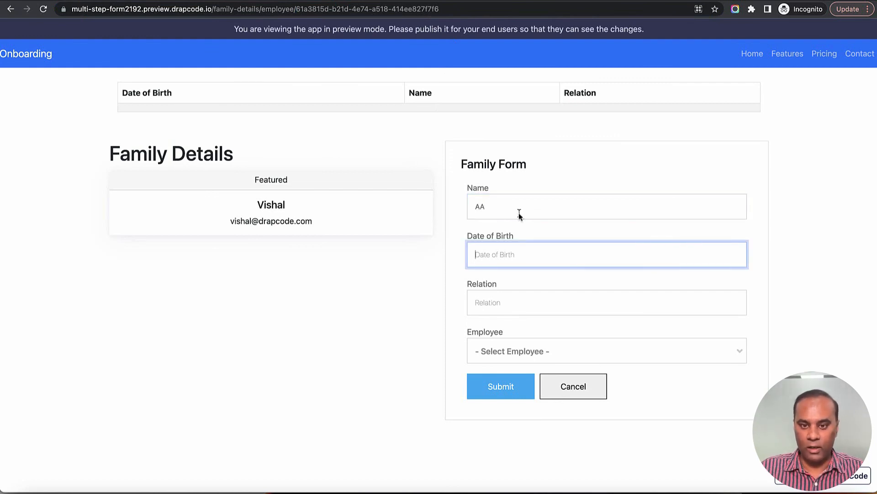
type("University 2")
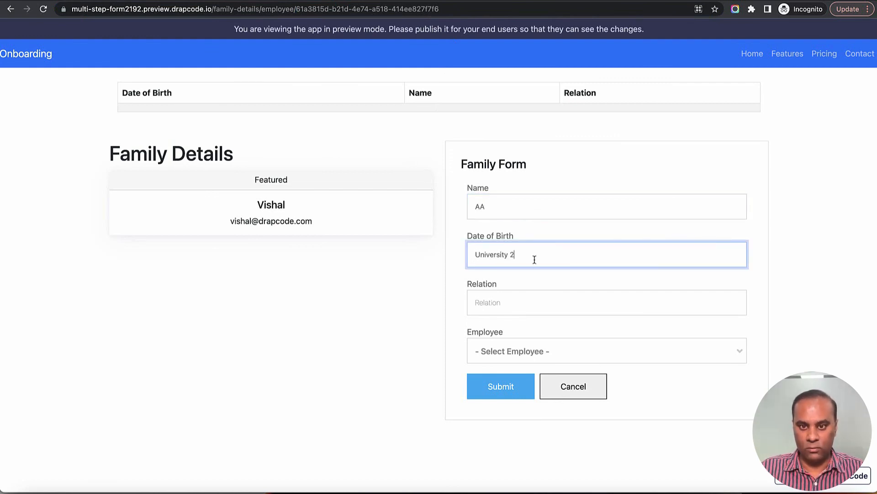
Step: Enter birth date 12-12-2022 and relation Son, link the employee, and submit
key("super+a")
type("1")
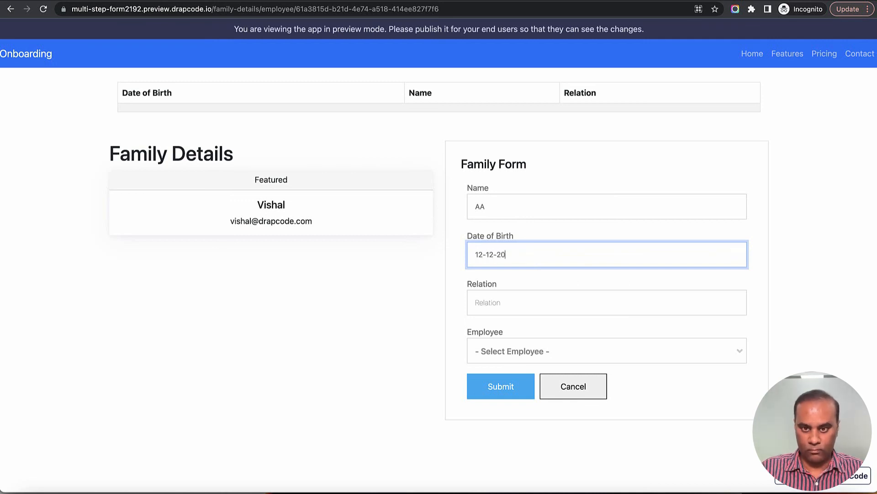
type("2-12-2022")
key("Tab")
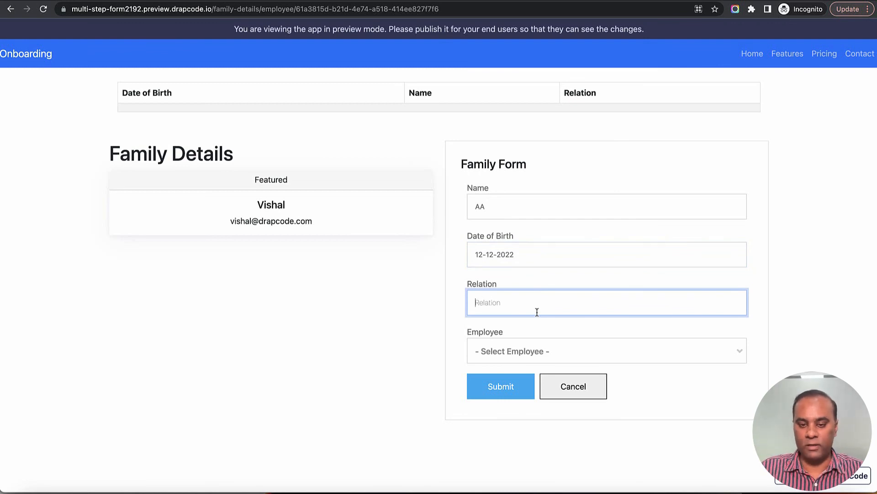
type("Son")
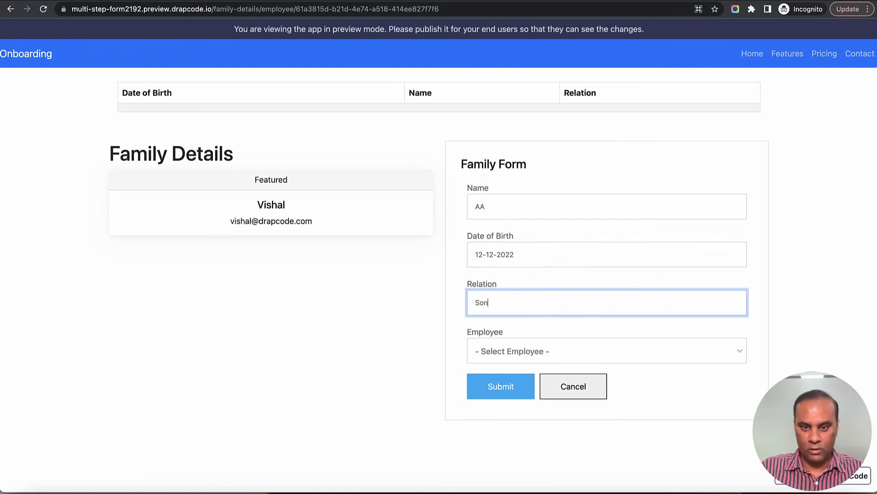
key("Tab")
left_click(546, 353)
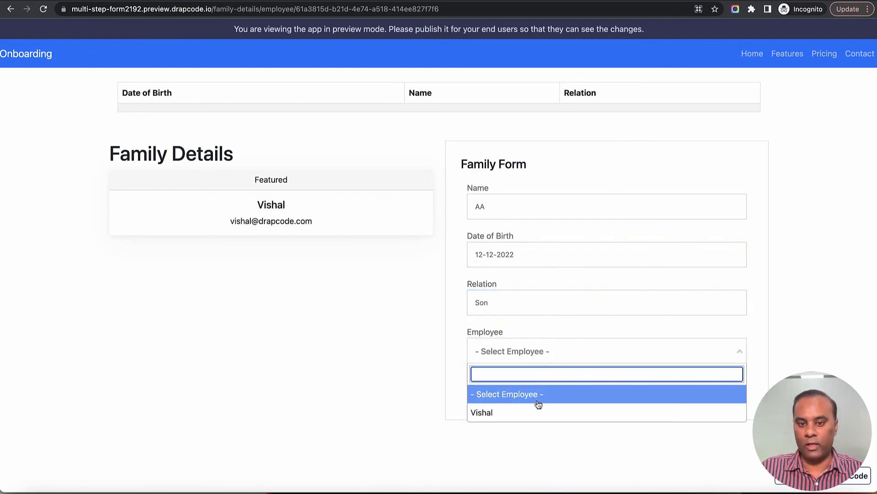
left_click(552, 328)
left_click(548, 357)
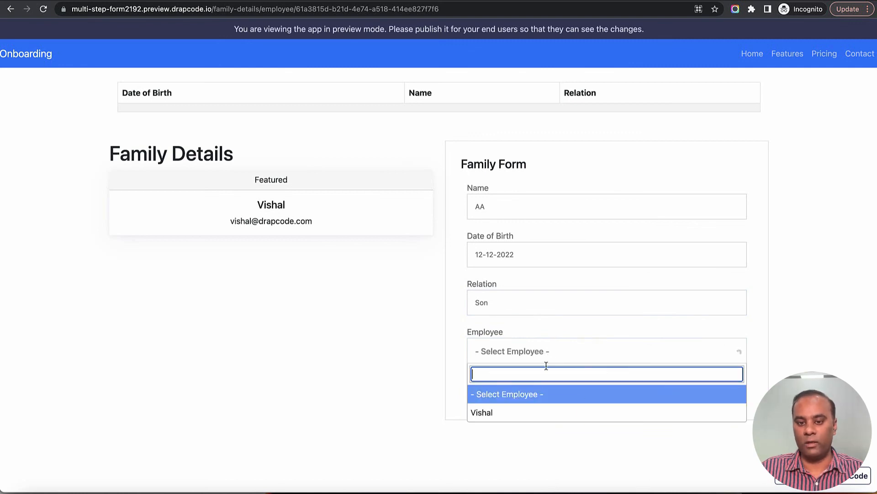
left_click(541, 412)
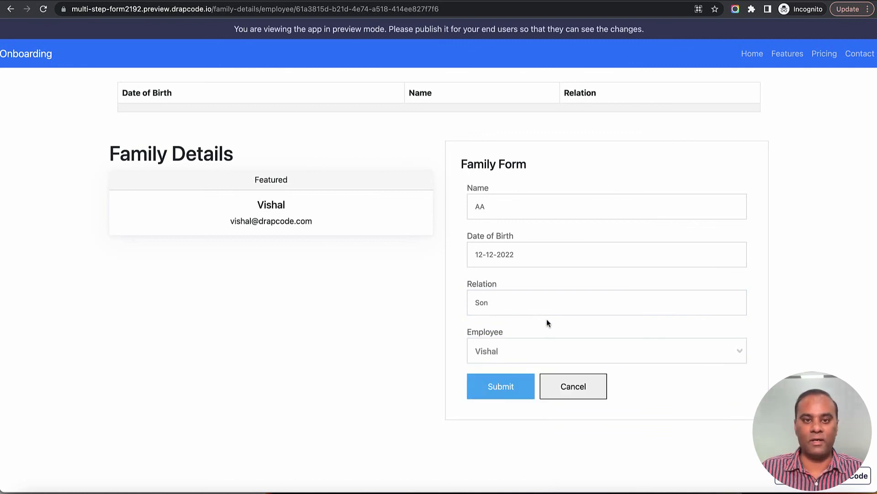
left_click(507, 392)
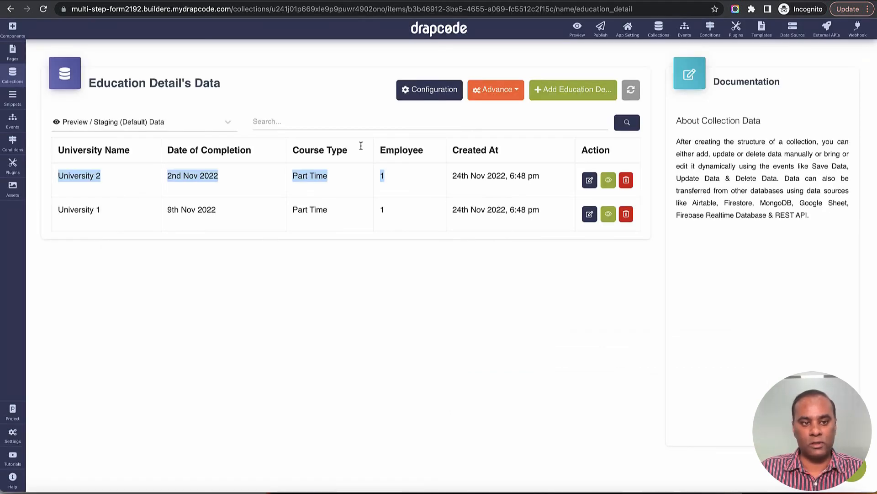
Step: Check the AA row in the Family collection data, then highlight it in the Family Details table
left_click(13, 74)
left_click(56, 141)
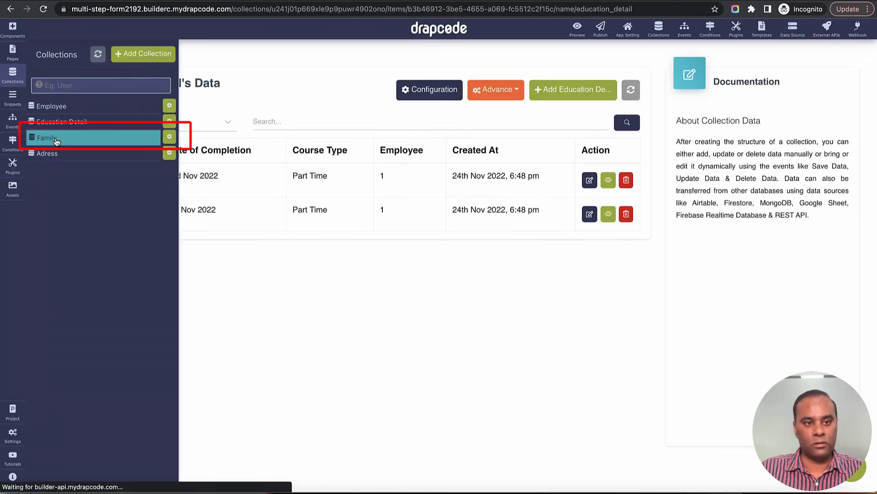
left_click(363, 266)
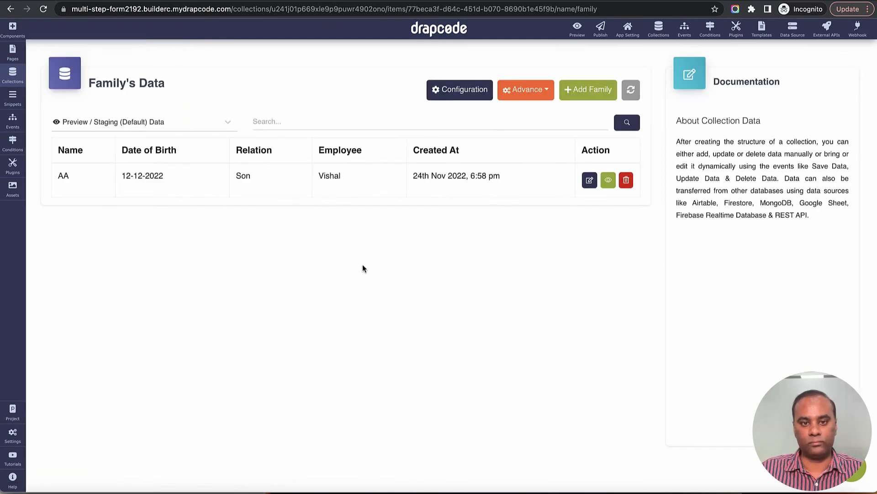
left_click_drag(162, 176, 448, 191)
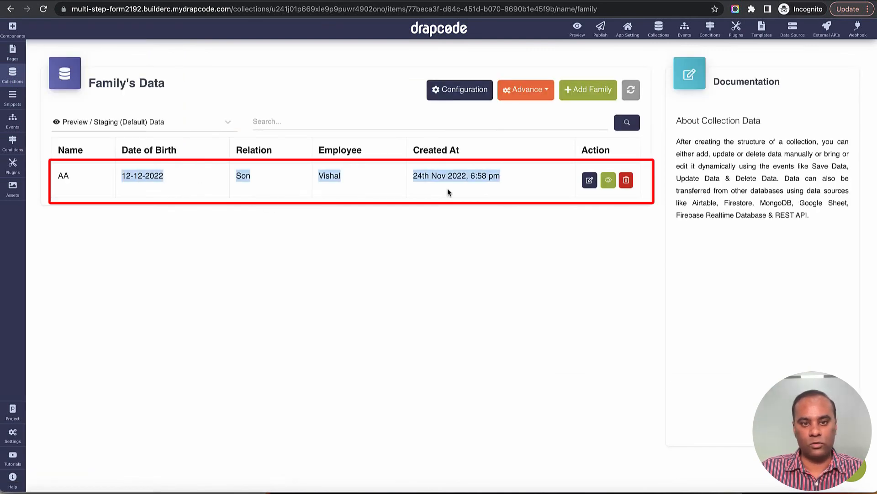
left_click(374, 182)
left_click(368, 181)
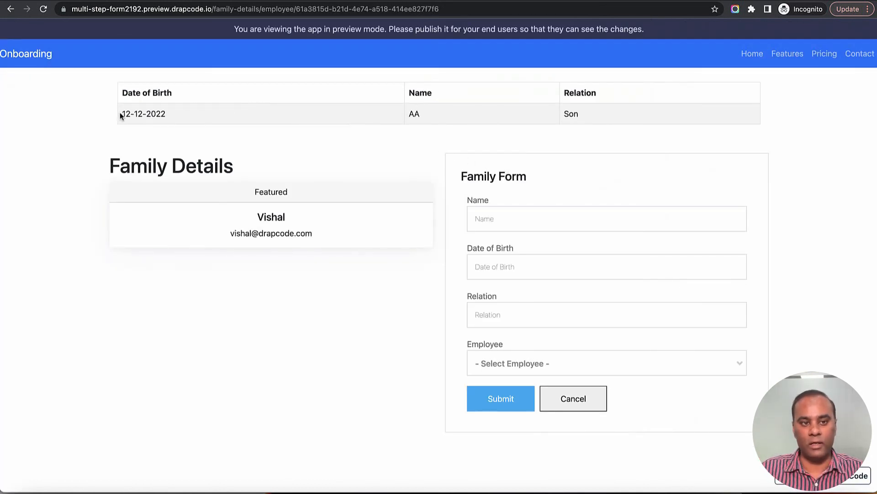
left_click_drag(121, 113, 618, 124)
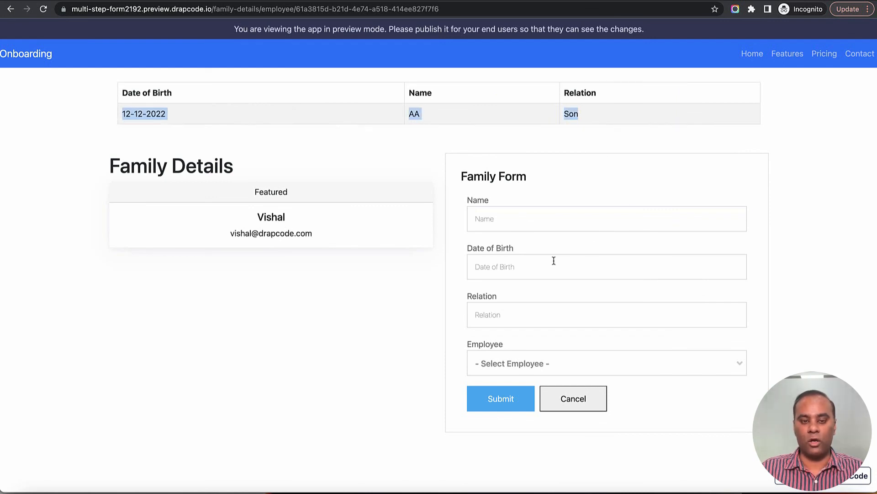